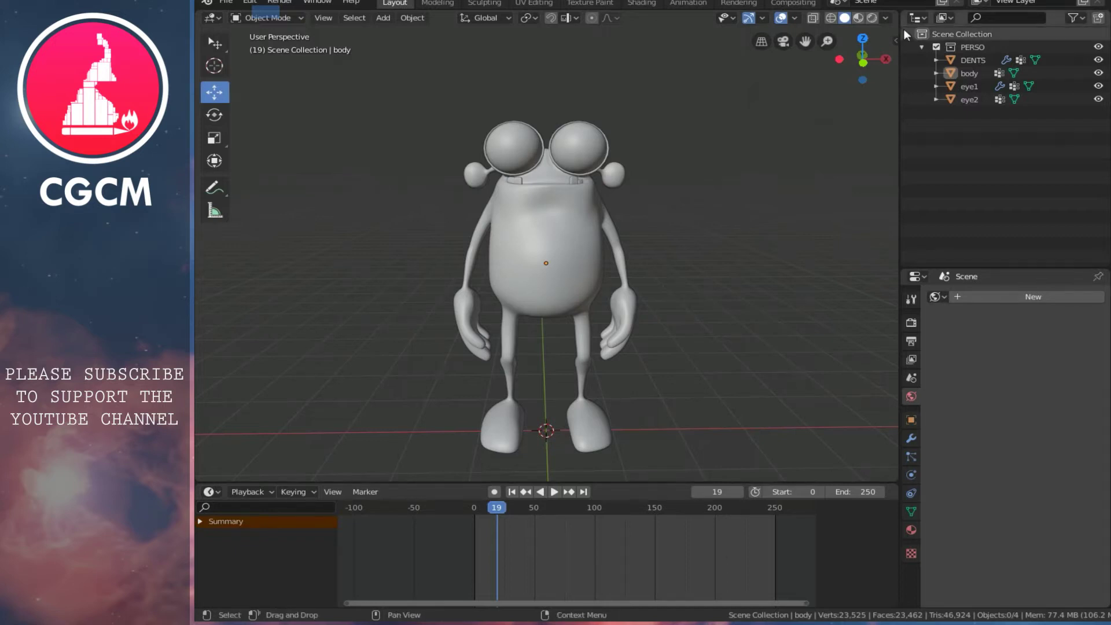
- Set the viewport shading to MatCap lighting with Random object colours
left_click(890, 17)
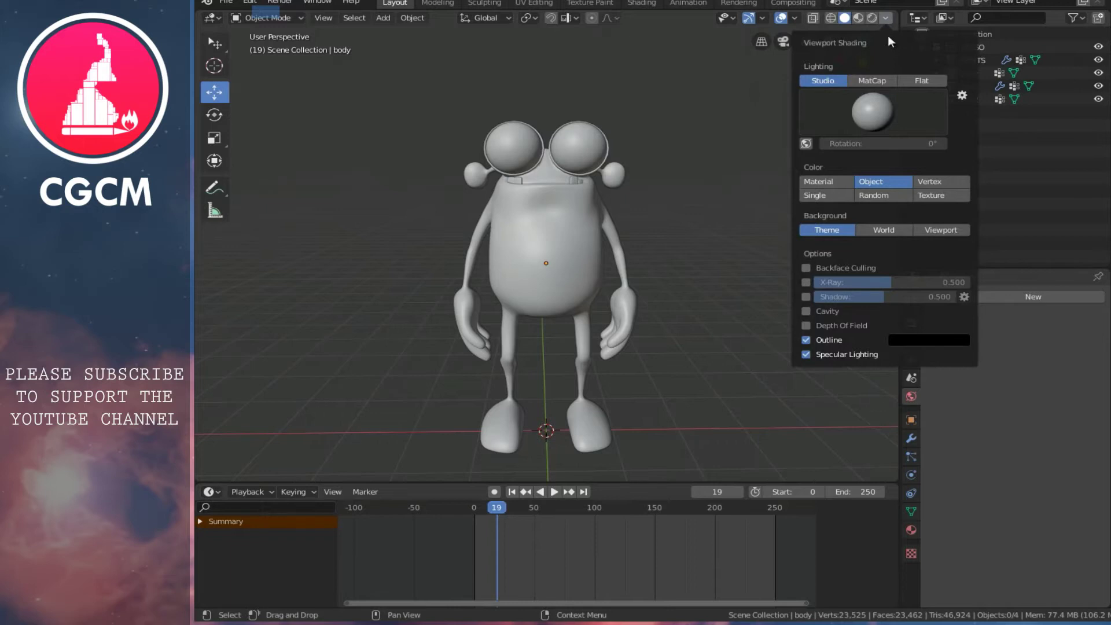
left_click(875, 80)
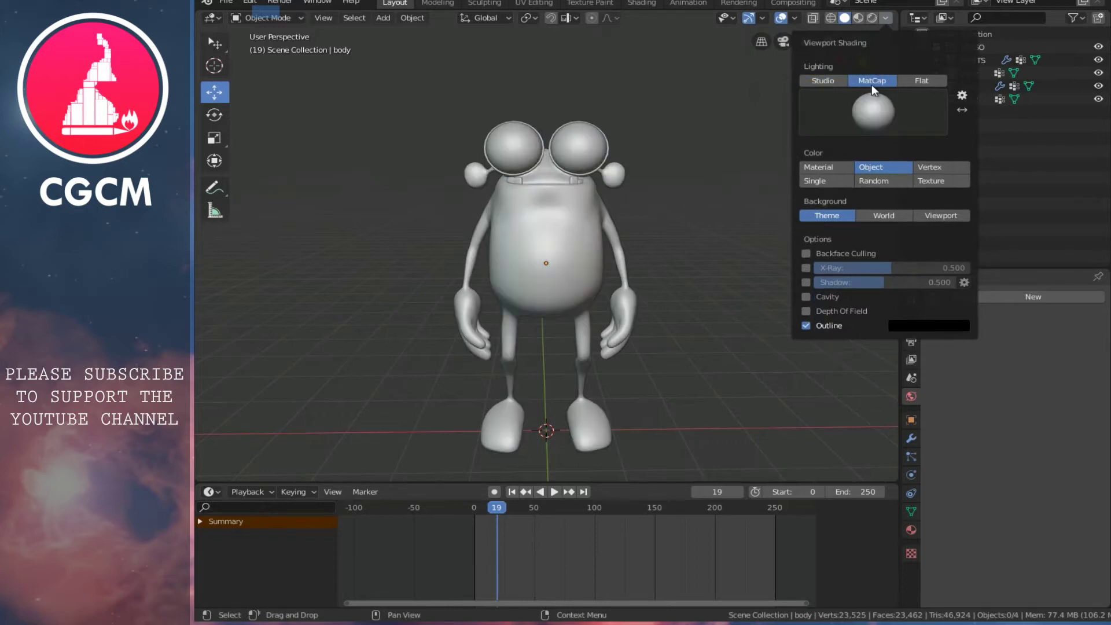
left_click(877, 179)
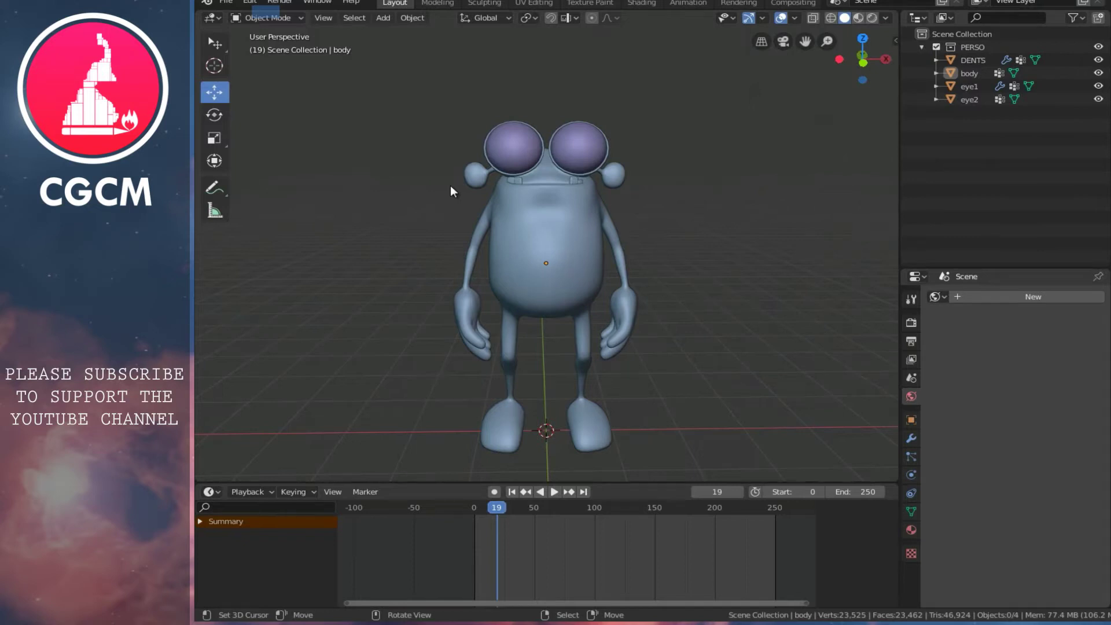
- In the Shading workspace, give the body a new material named 'skin' and view it from the front
left_click(638, 3)
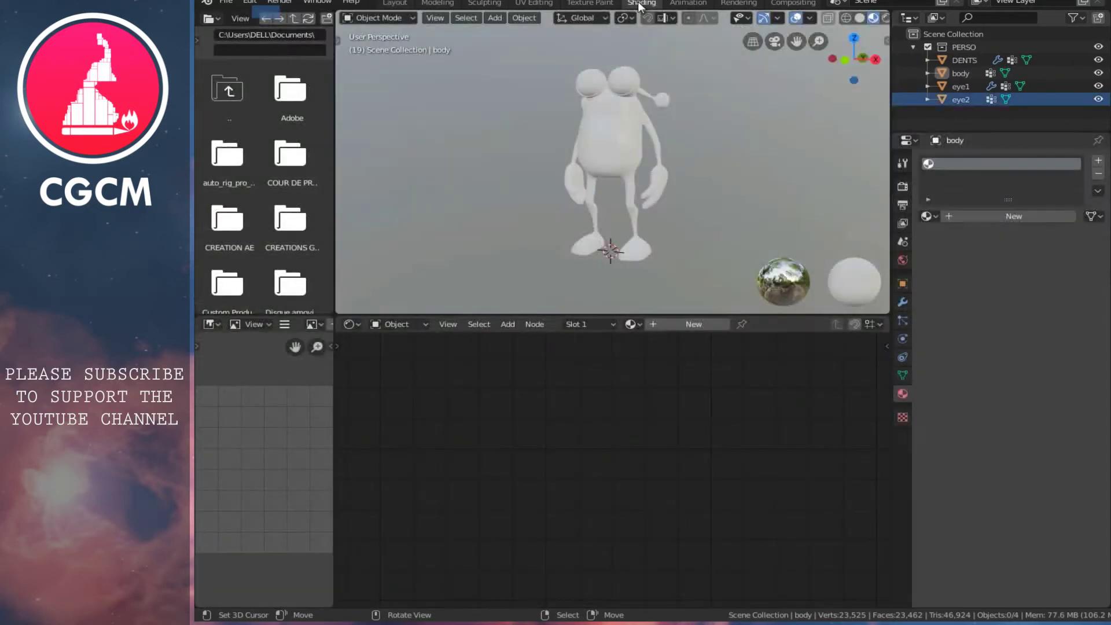
left_click(635, 149)
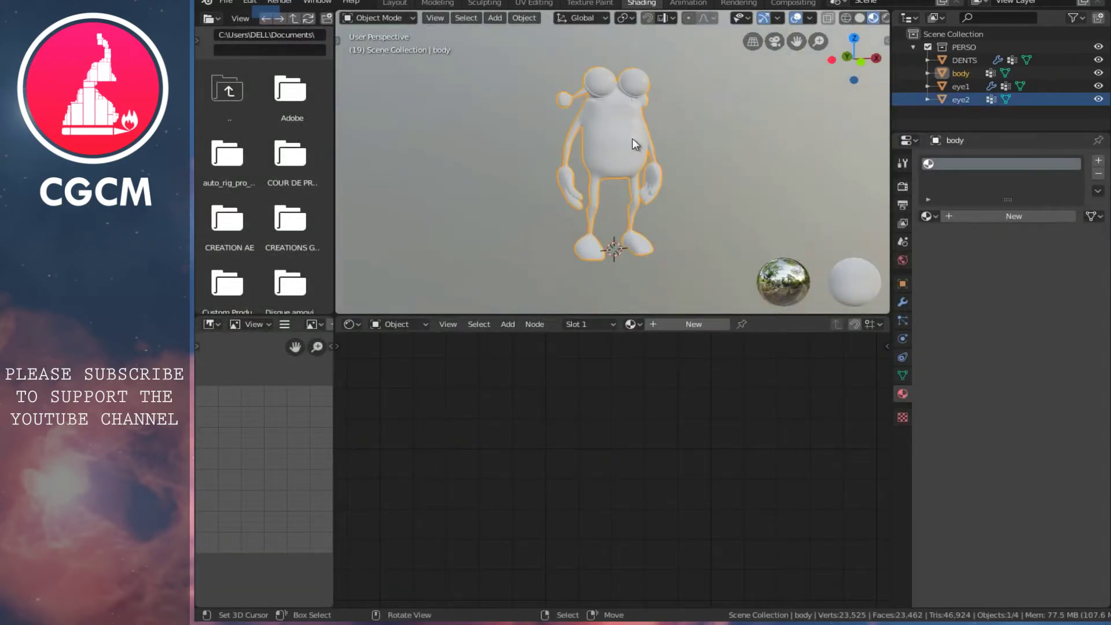
left_click(688, 324)
left_click(731, 322)
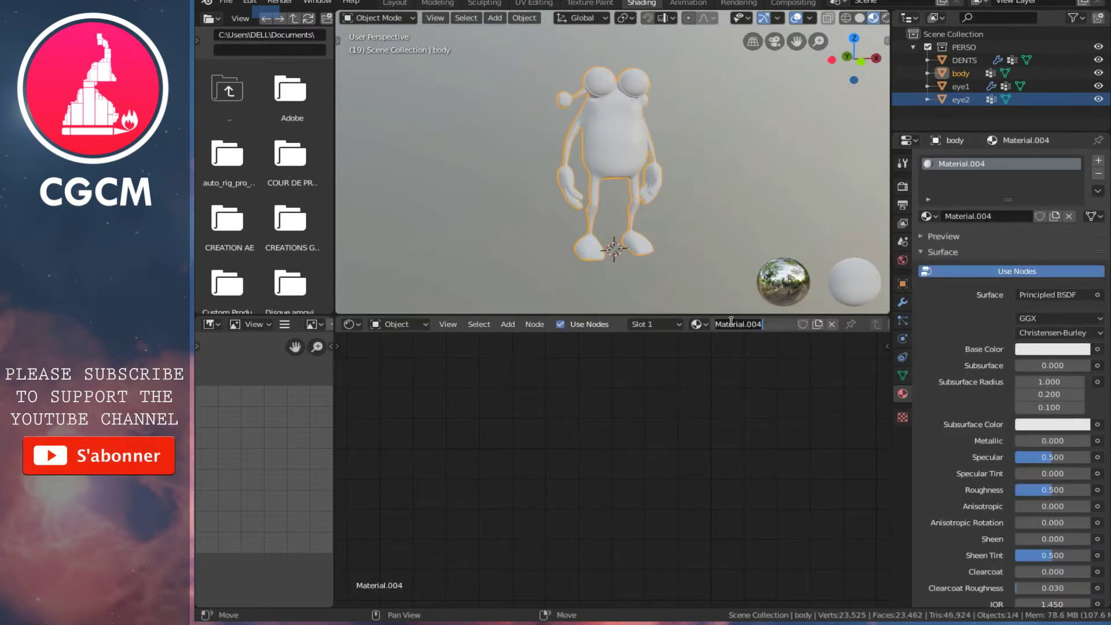
type("skin")
key("Return")
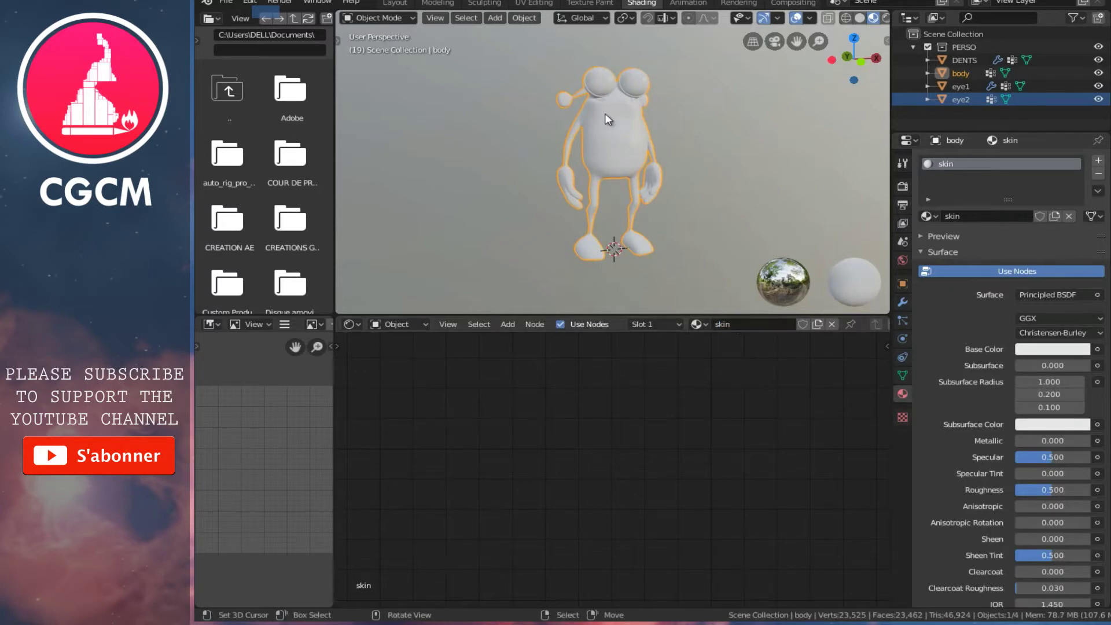
scroll(607, 151, "up", 1)
key("KP_1")
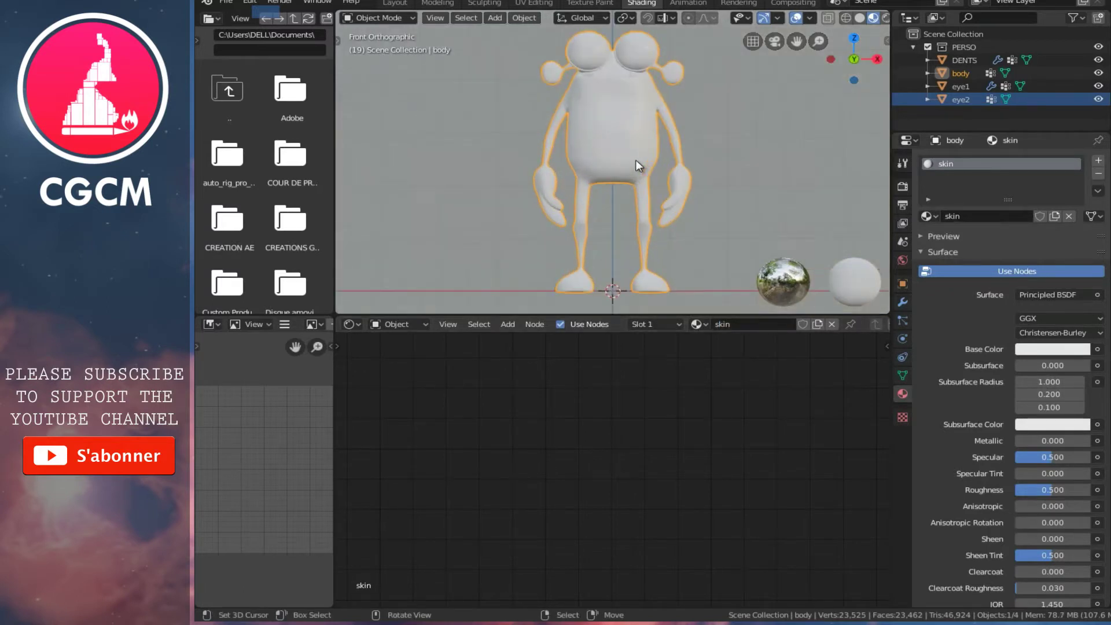
scroll(631, 156, "down", 1)
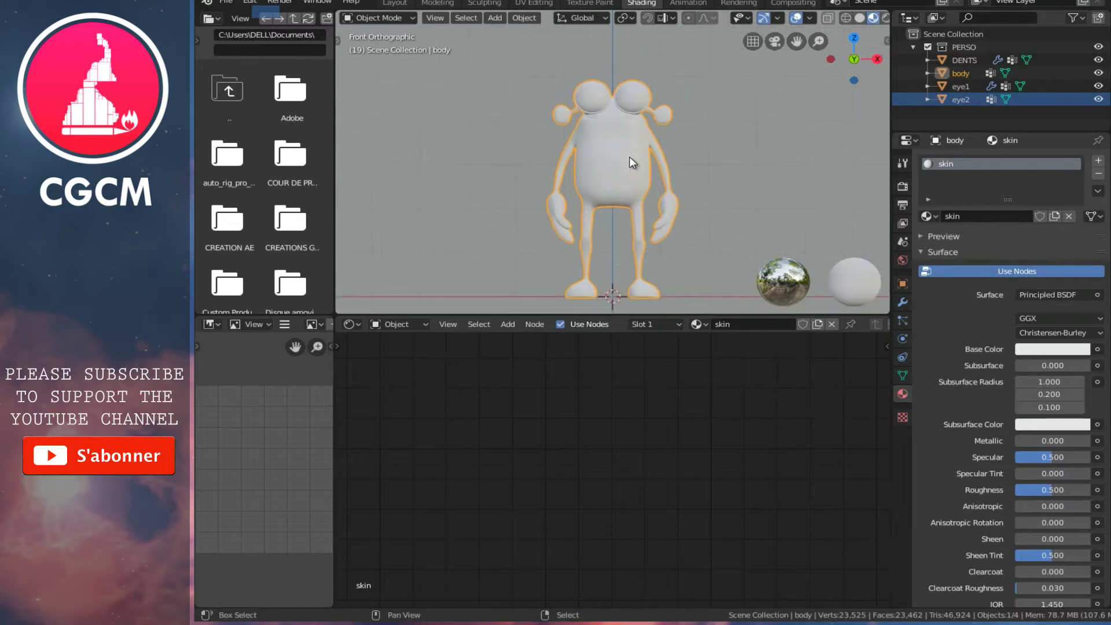
scroll(629, 156, "down", 1, "shift")
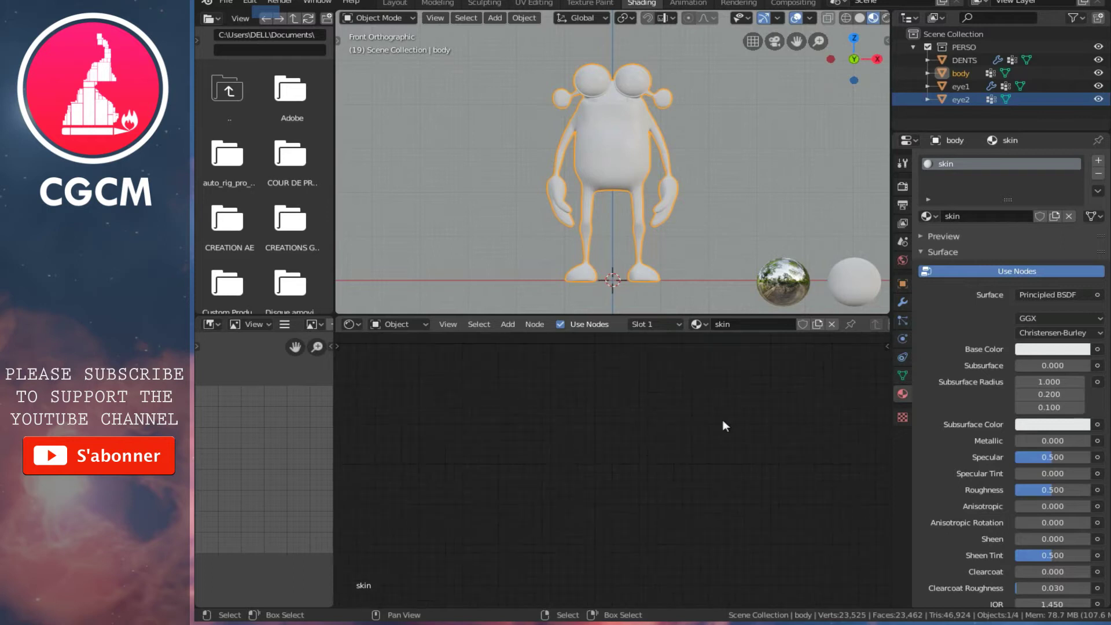
- Frame the skin node tree and add a Texture Coordinate node at the far left
middle_click_drag(549, 440, 713, 439)
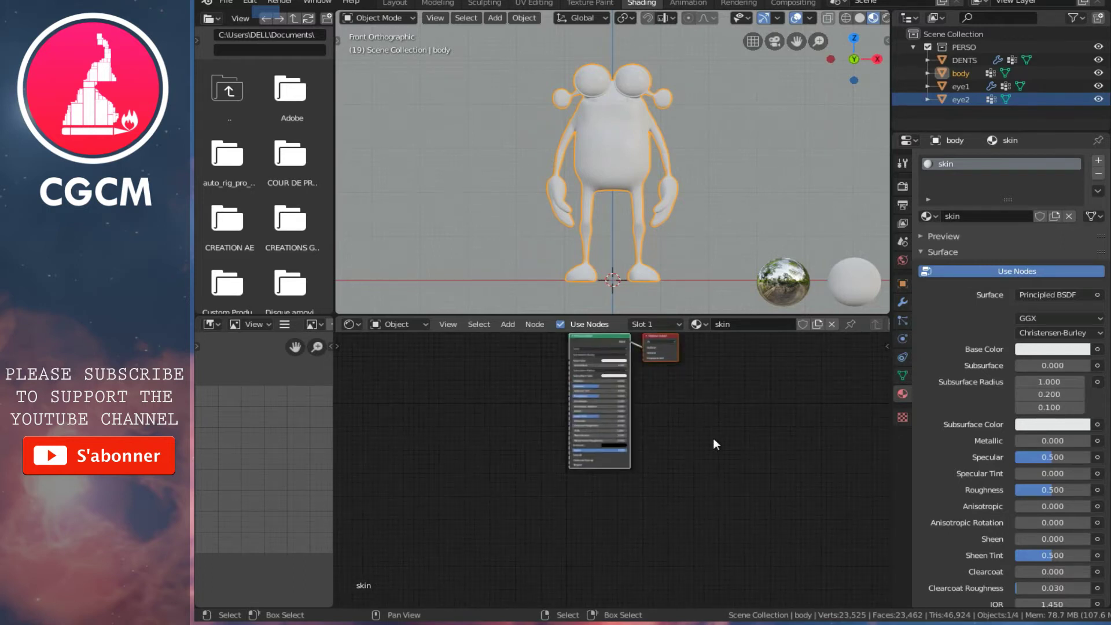
middle_click_drag(526, 378, 624, 439)
scroll(621, 435, "up", 1)
scroll(624, 428, "up", 1)
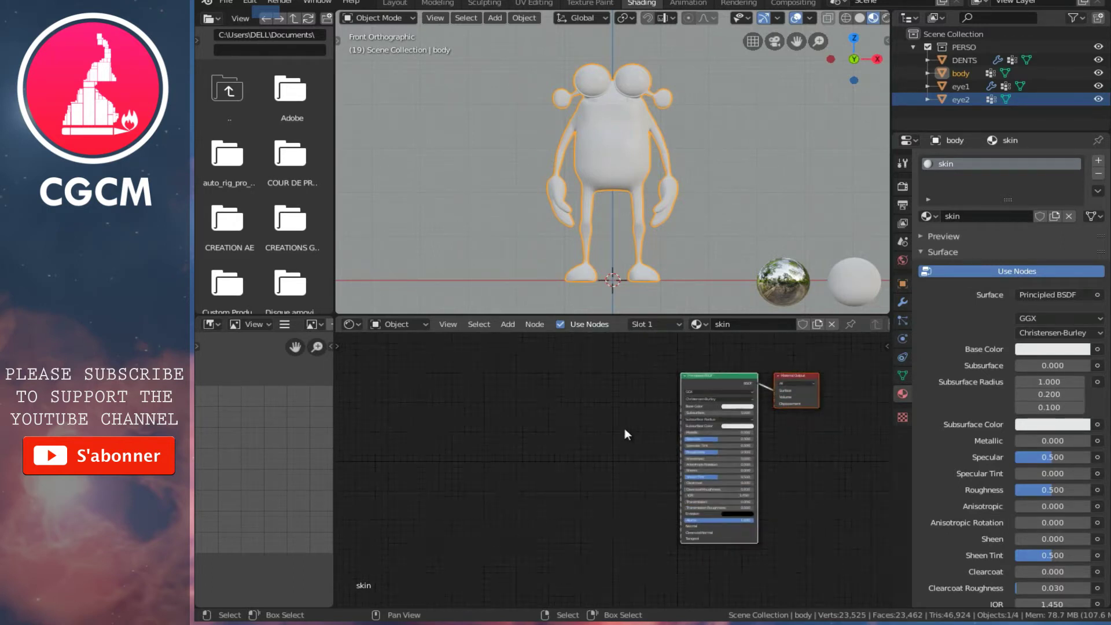
middle_click_drag(539, 447, 625, 444)
scroll(627, 404, "down", 1)
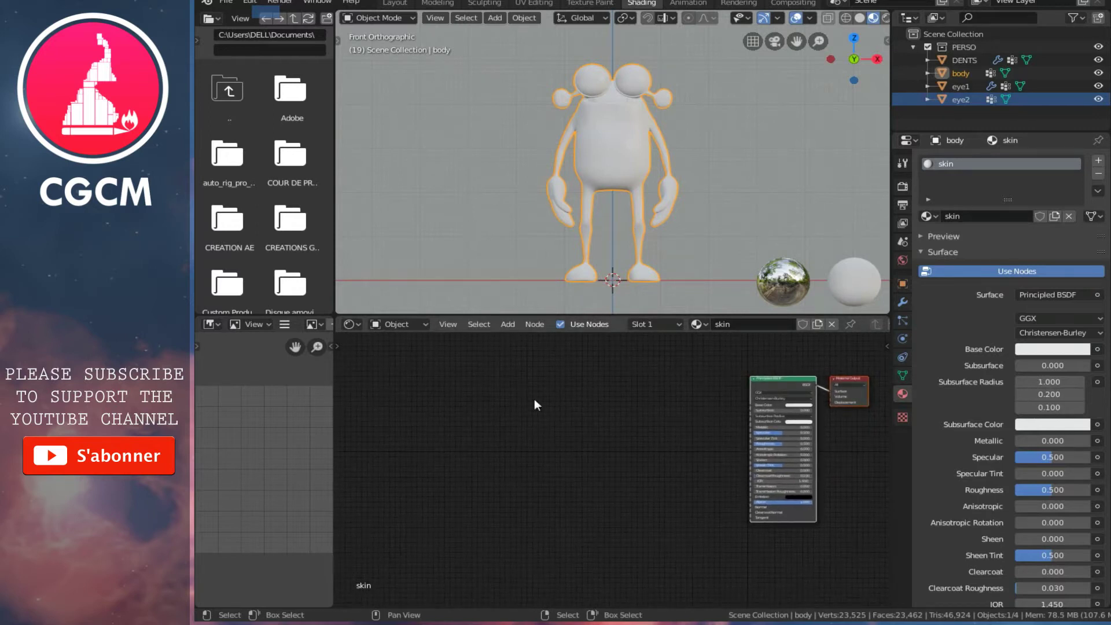
left_click(508, 324)
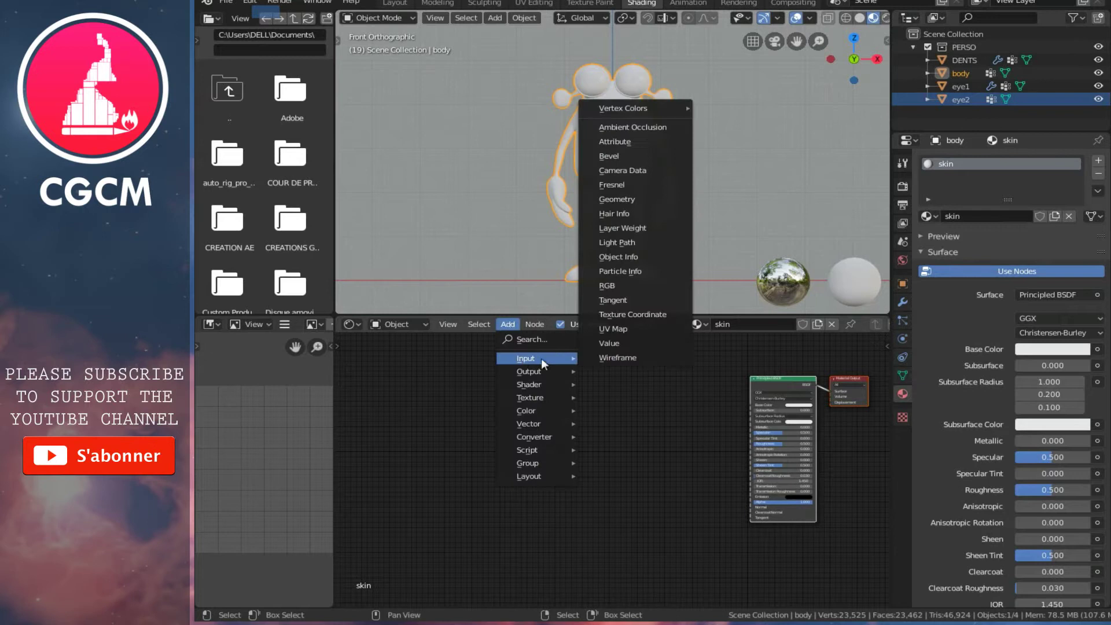
left_click(640, 315)
left_click(422, 404)
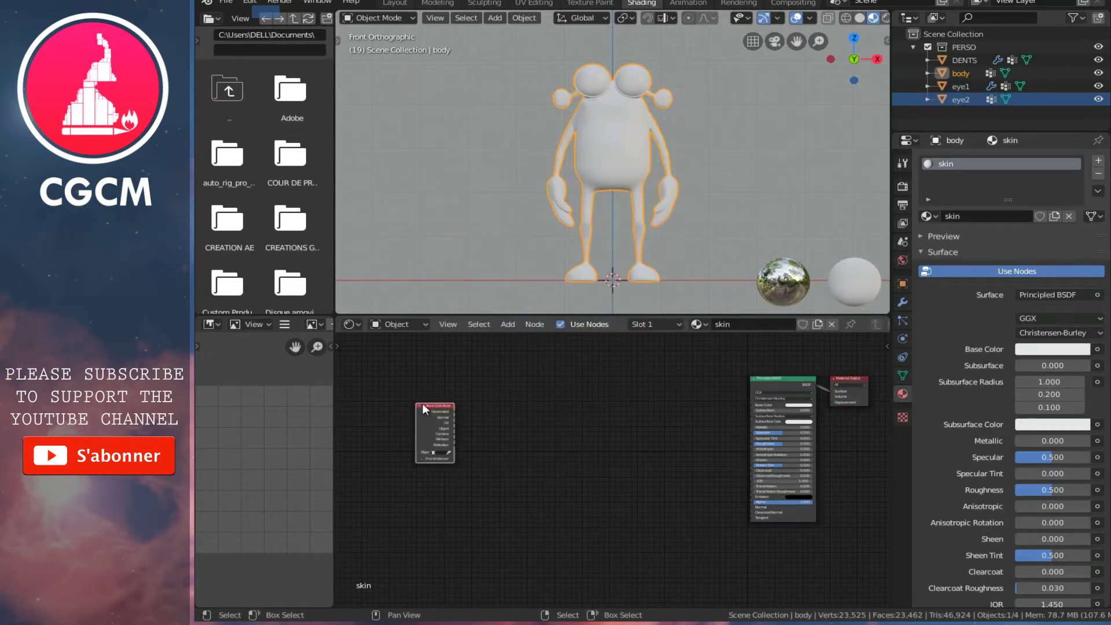
scroll(432, 404, "up", 2)
scroll(489, 401, "down", 1)
middle_click_drag(400, 385, 492, 383)
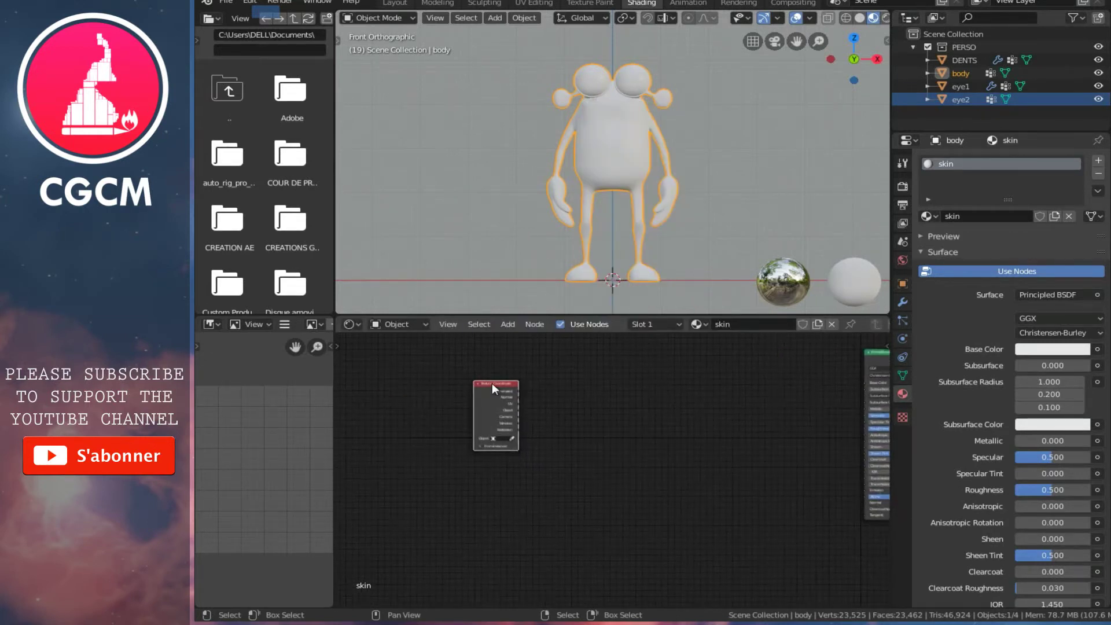
left_click_drag(492, 383, 424, 387)
left_click(424, 387)
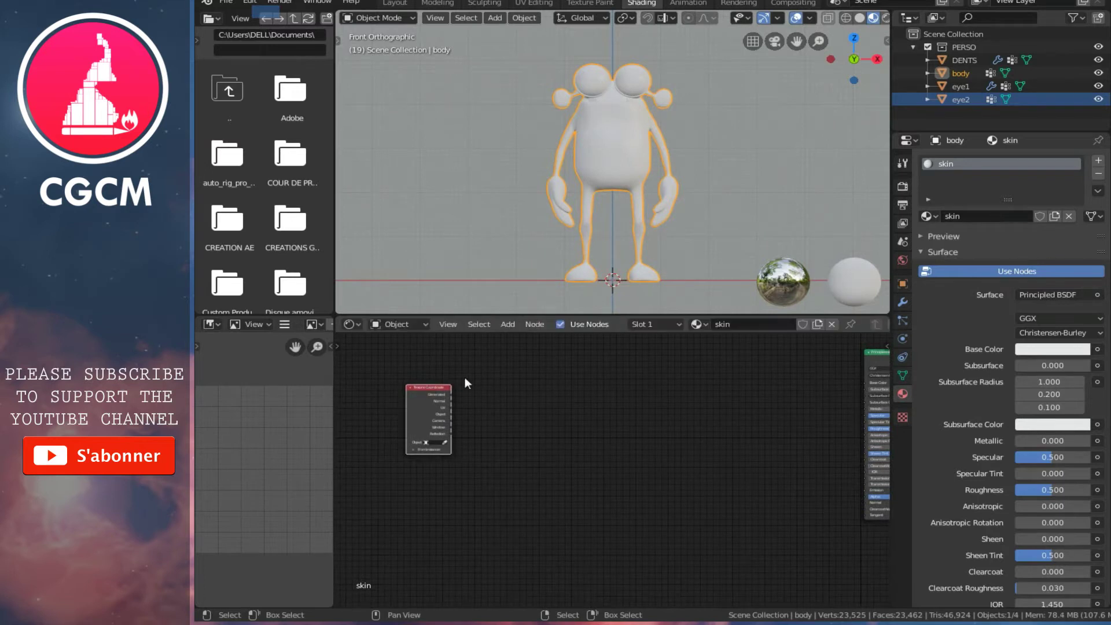
- Add a Mapping node beside the Texture Coordinate node
left_click(508, 326)
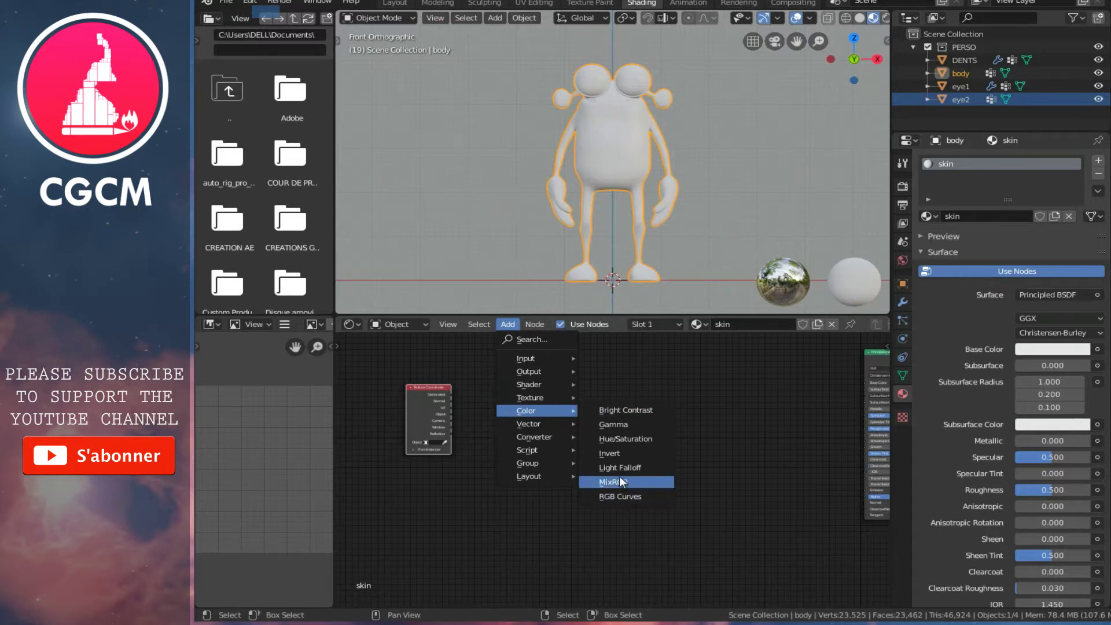
mouse_move(534, 423)
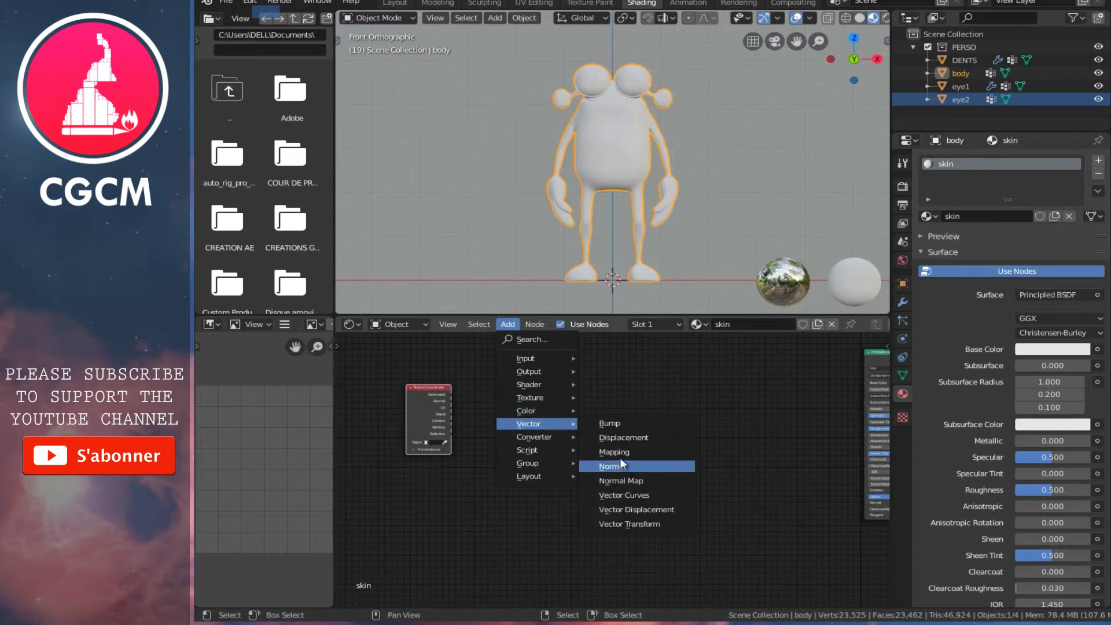
left_click(619, 453)
left_click(515, 394)
scroll(463, 405, "down", 1)
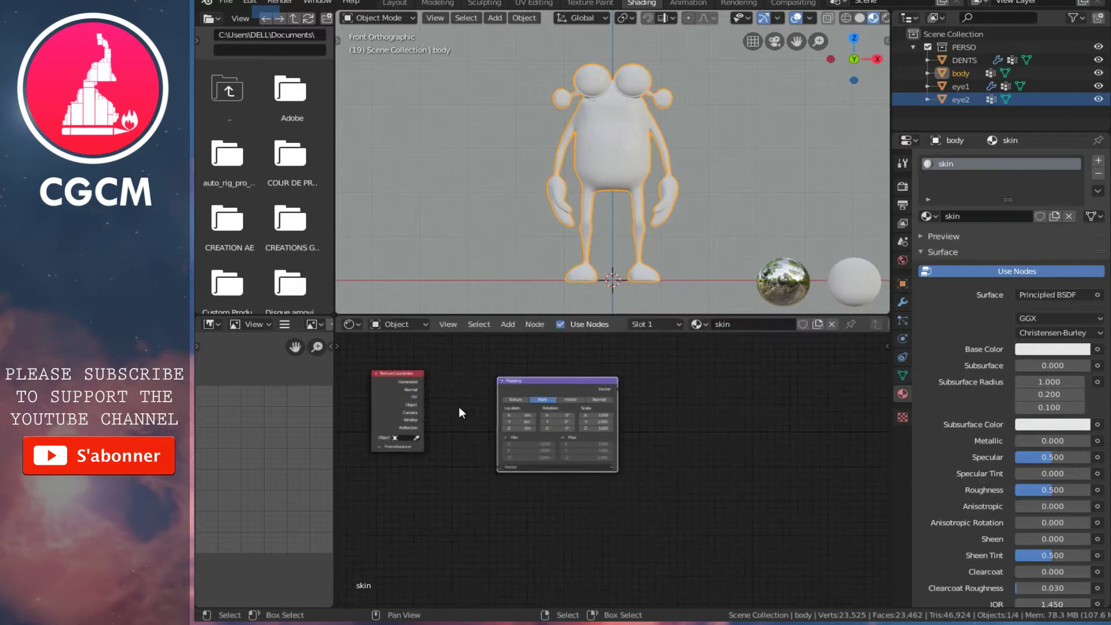
left_click_drag(557, 395, 541, 395)
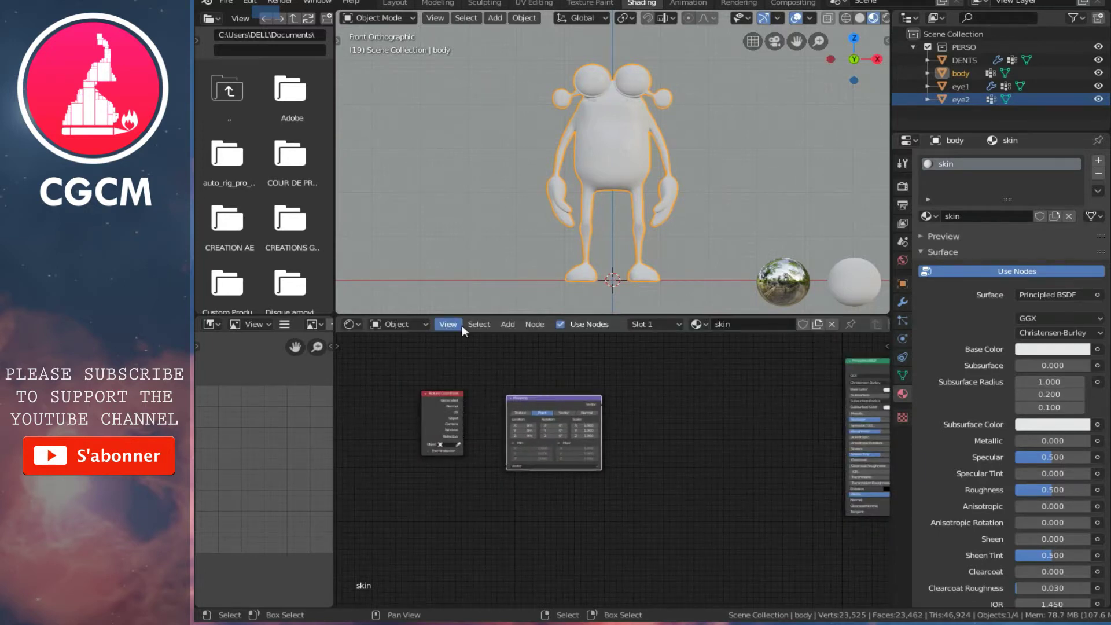
- Add a Separate XYZ node after Mapping and a ColorRamp before the Principled BSDF
left_click(507, 325)
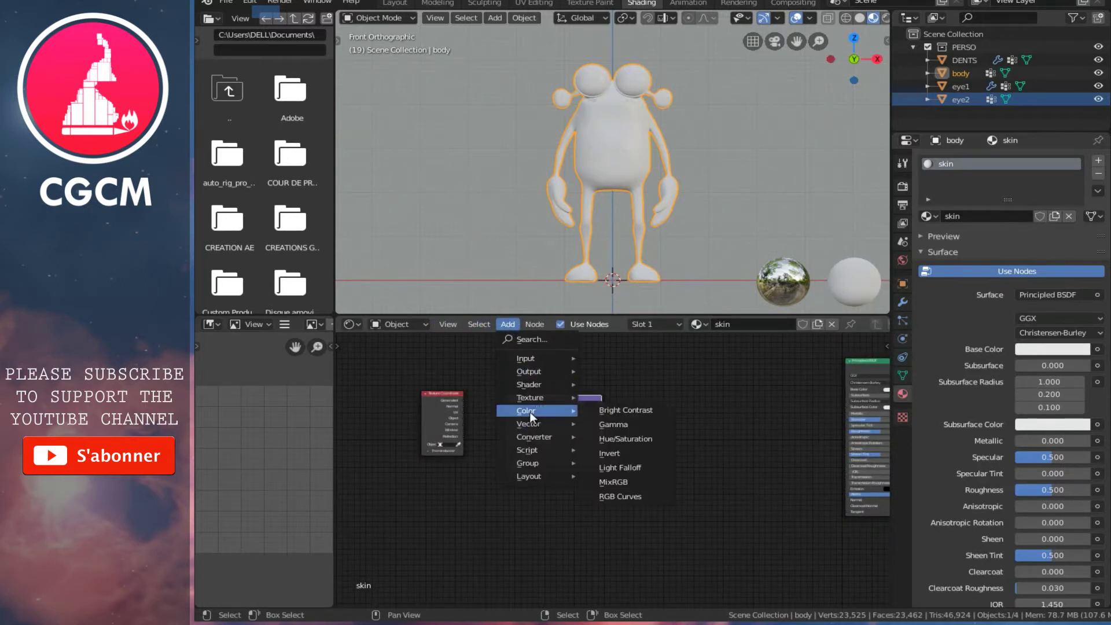
mouse_move(534, 437)
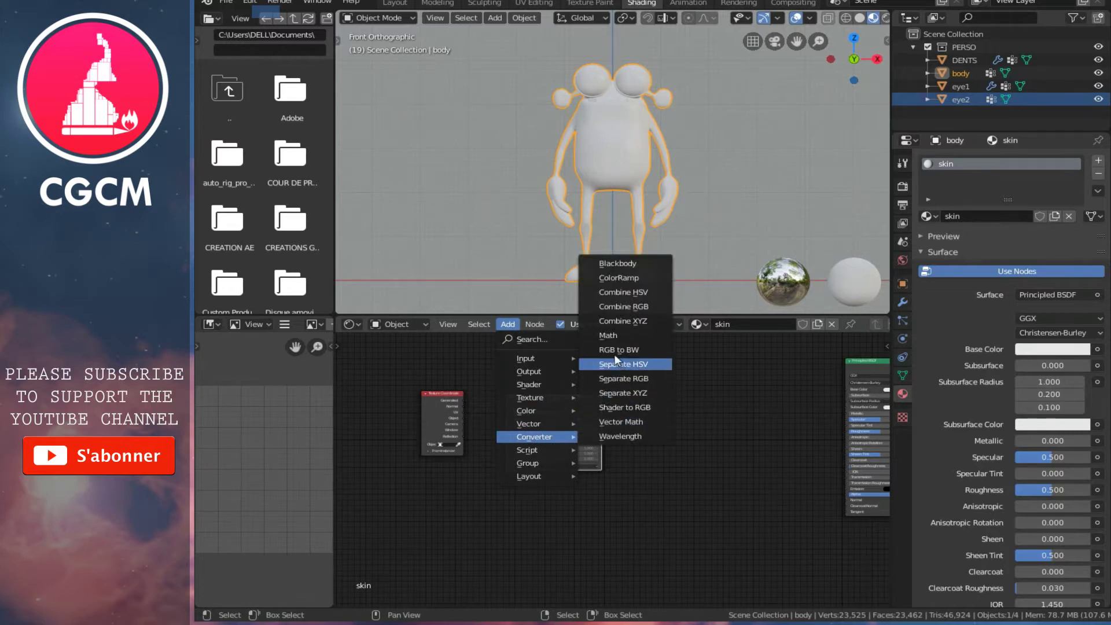
left_click(626, 389)
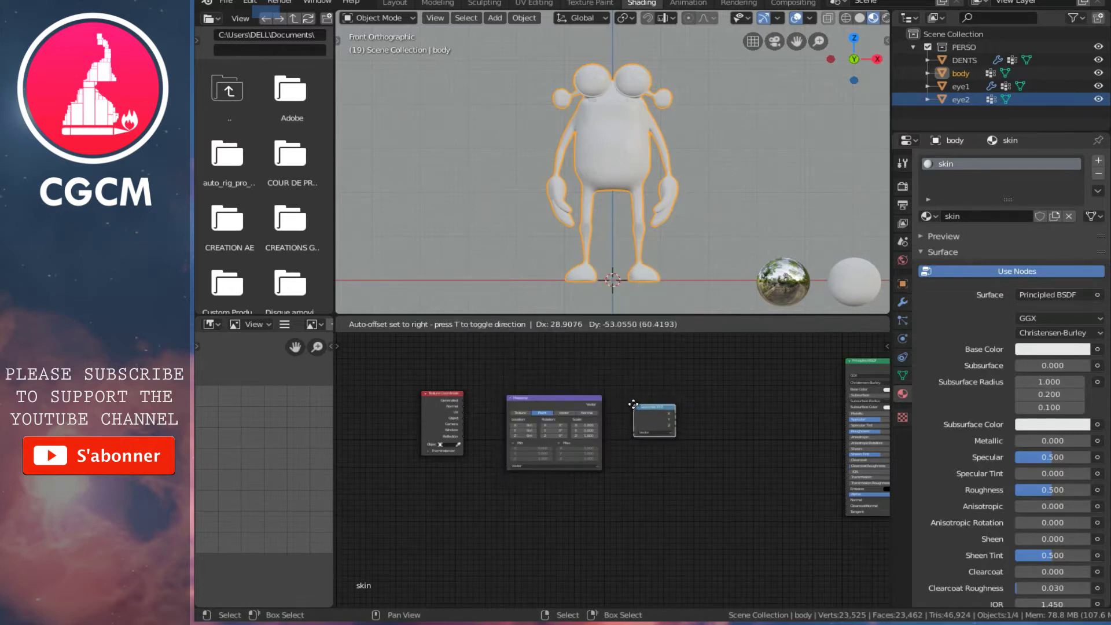
left_click(633, 390)
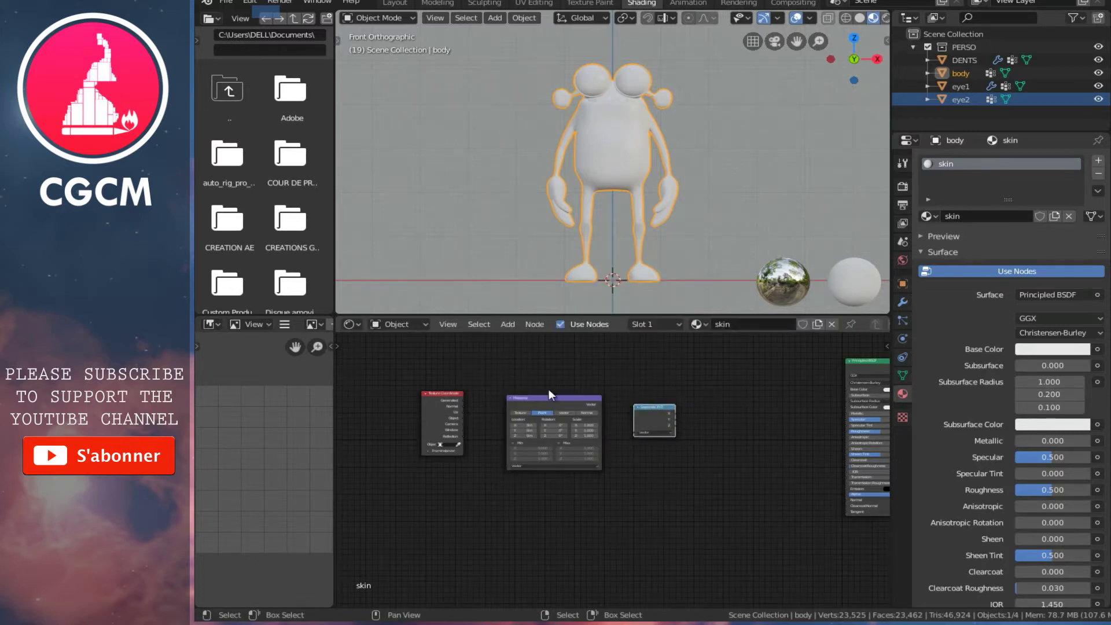
left_click(509, 326)
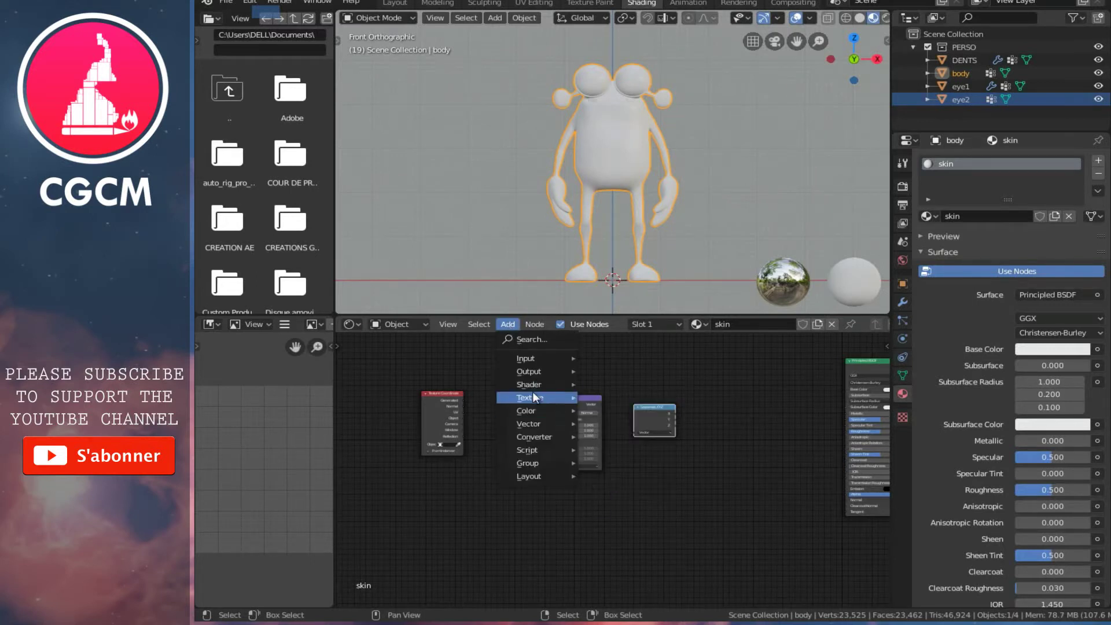
mouse_move(534, 436)
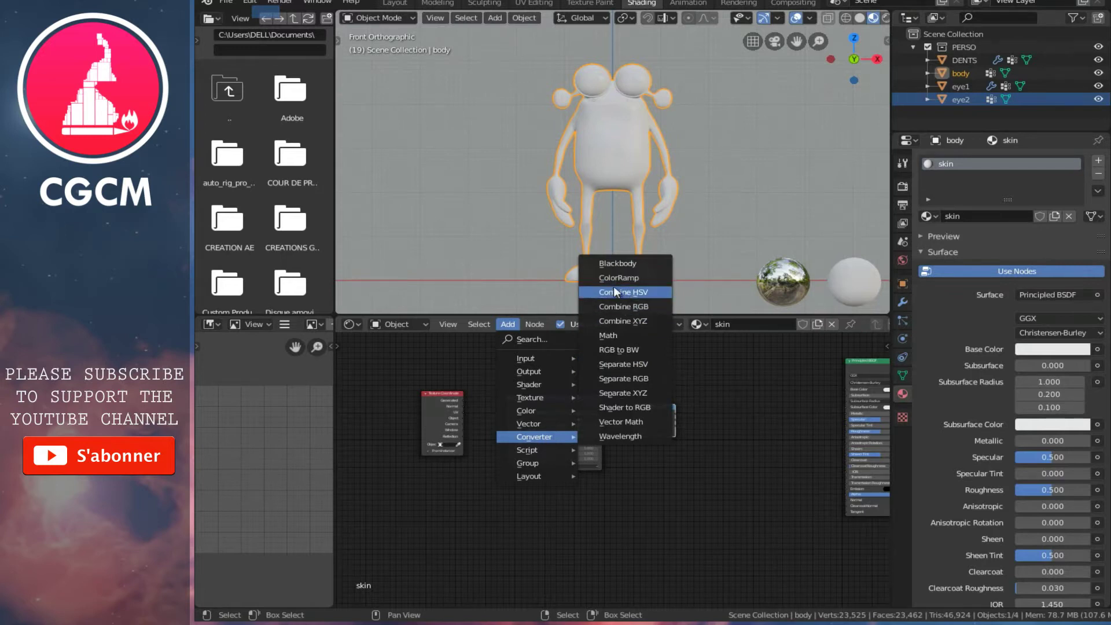
left_click(615, 280)
left_click(776, 423)
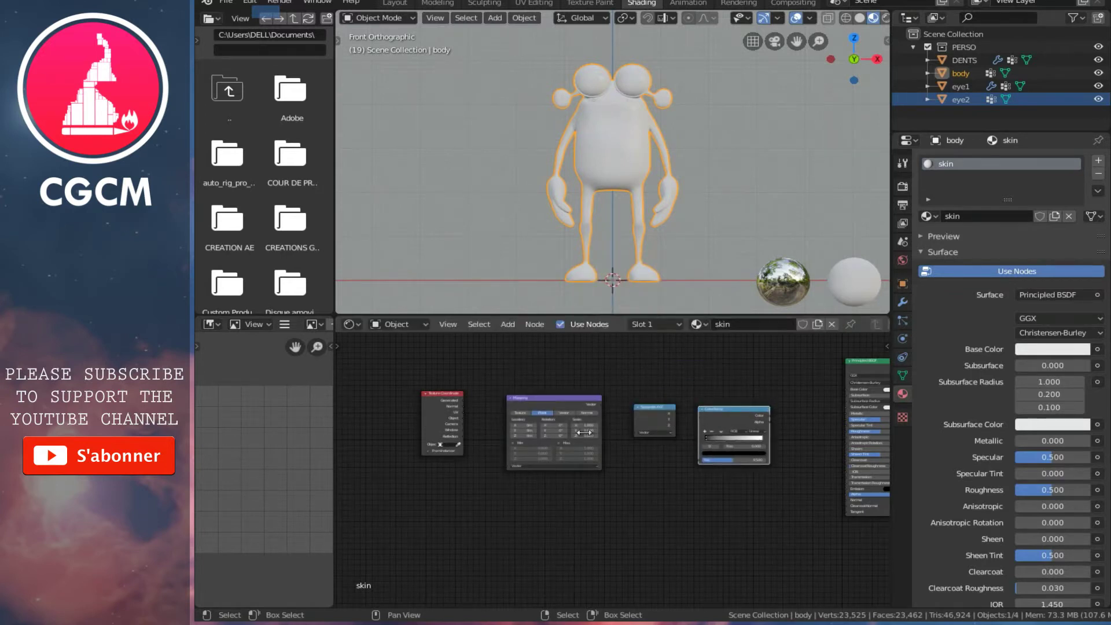
- Wire Generated coordinates into Mapping and Mapping into Separate XYZ, tidying the nodes
scroll(521, 382, "up", 1)
mouse_move(473, 388)
left_mouse_down()
mouse_move(506, 393)
mouse_move(541, 495)
left_mouse_up()
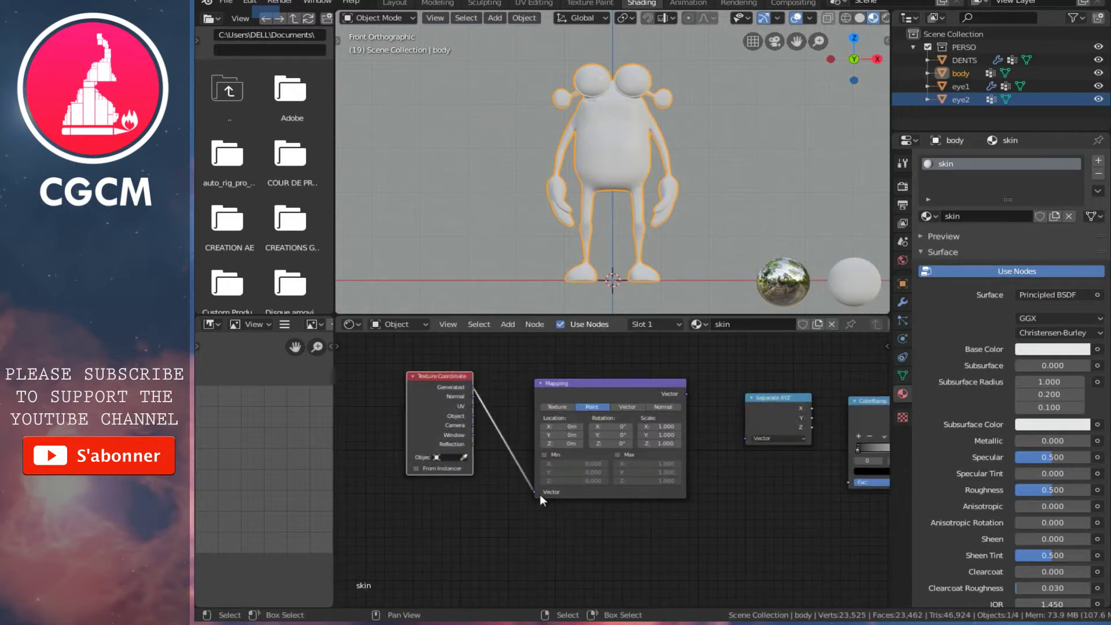
middle_click_drag(511, 462, 402, 388)
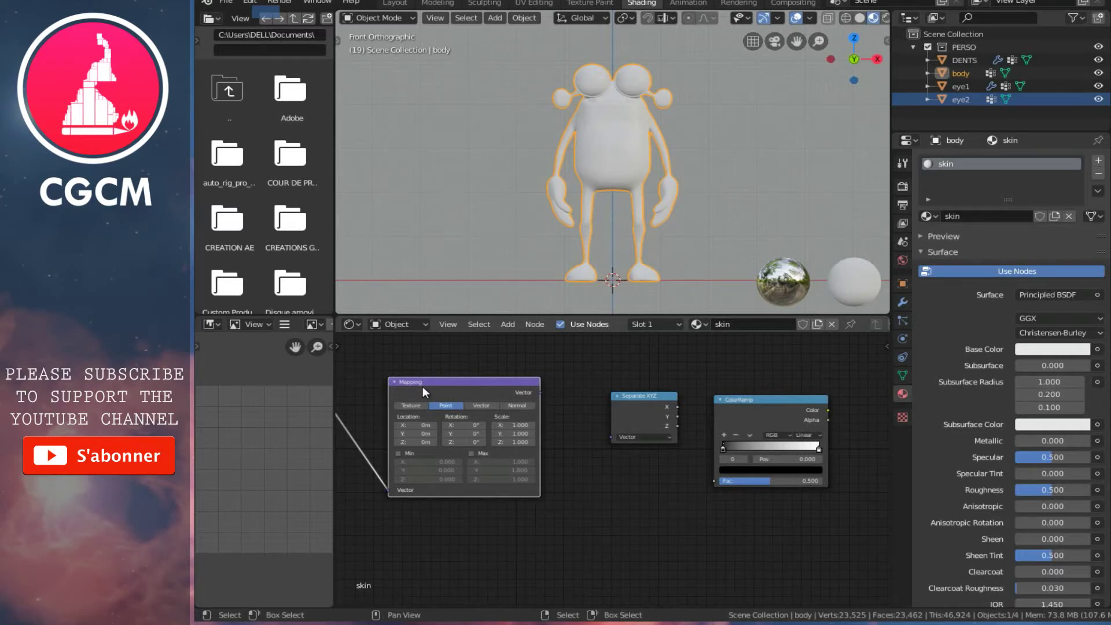
mouse_move(541, 393)
left_mouse_down()
mouse_move(615, 436)
mouse_move(595, 424)
left_mouse_up()
left_click_drag(755, 400, 737, 396)
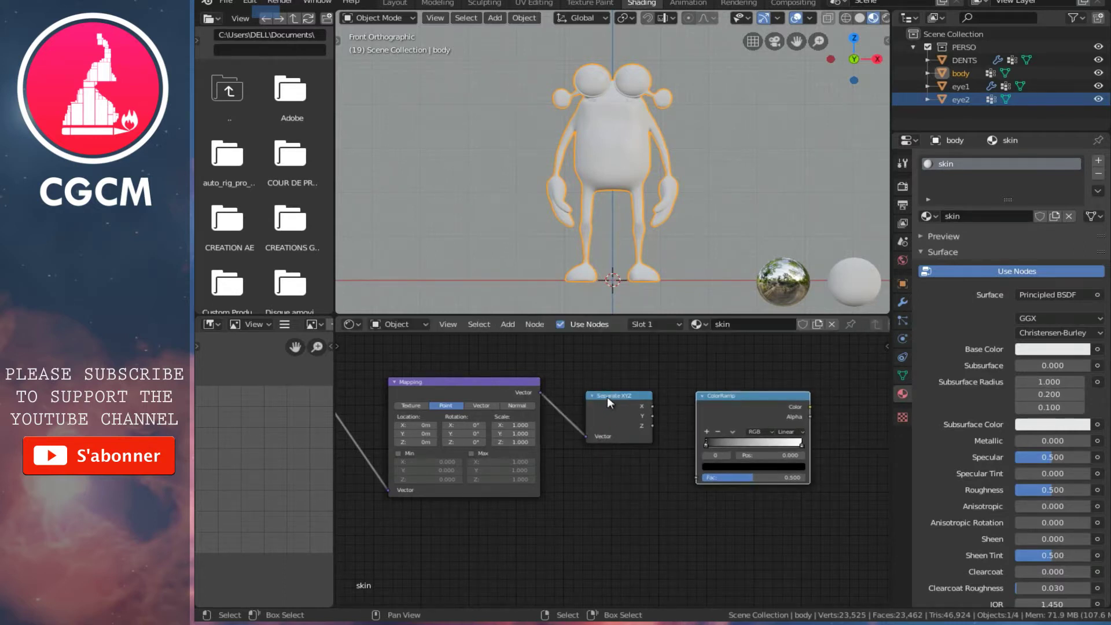
left_click_drag(606, 398, 609, 393)
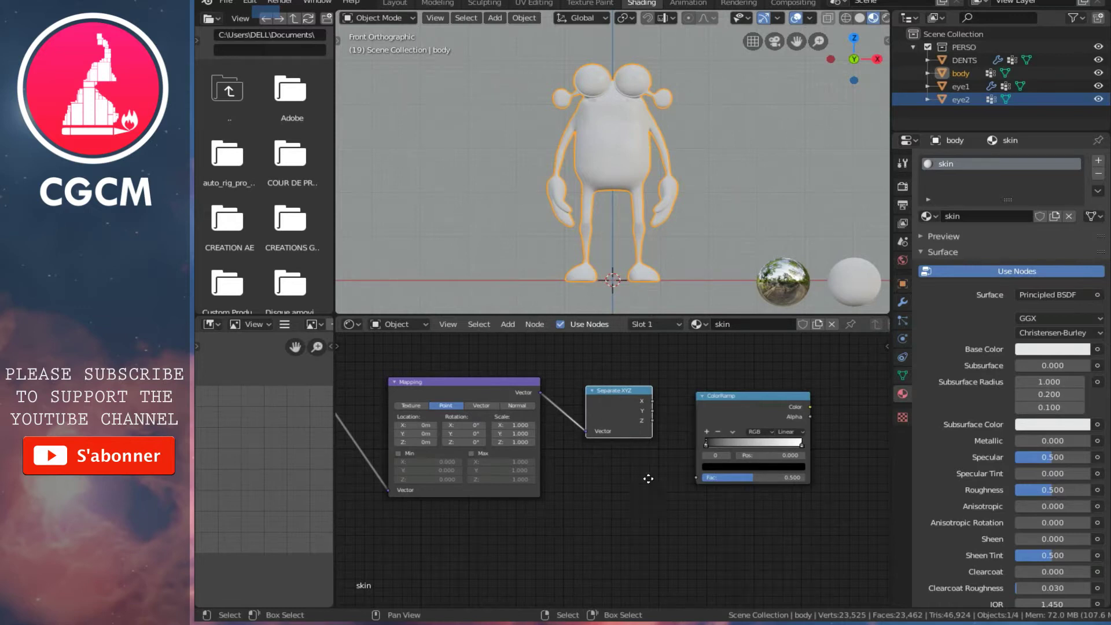
middle_click_drag(648, 478, 558, 476)
left_click_drag(522, 391, 614, 478)
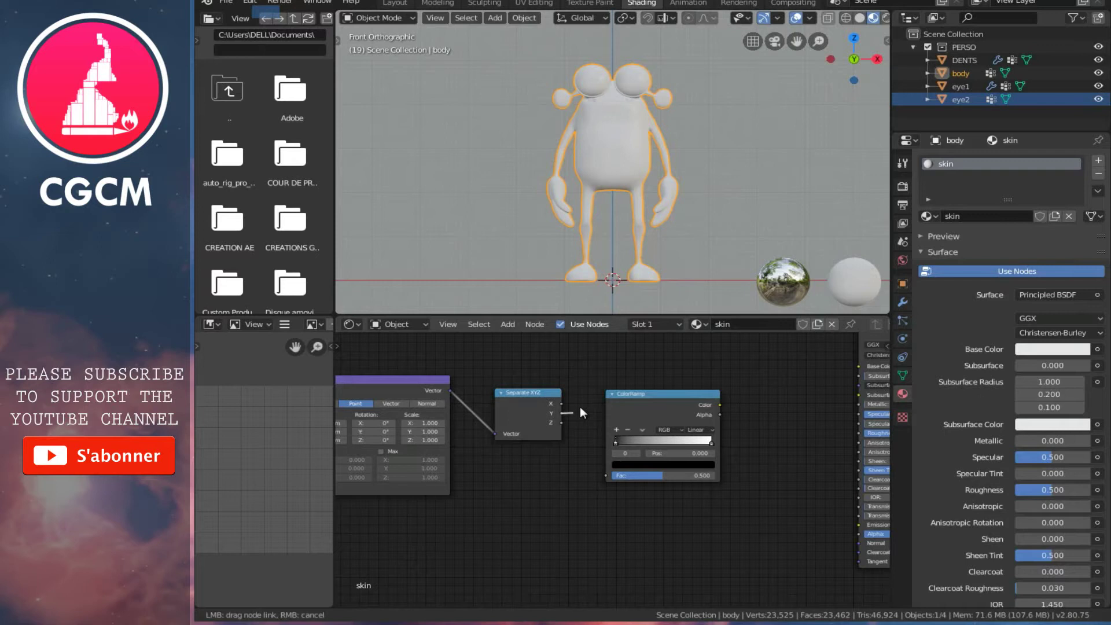
- Feed Y into the ColorRamp, set stops to 0.168 and 0.932, and drive Base Color
middle_click_drag(704, 501, 547, 528)
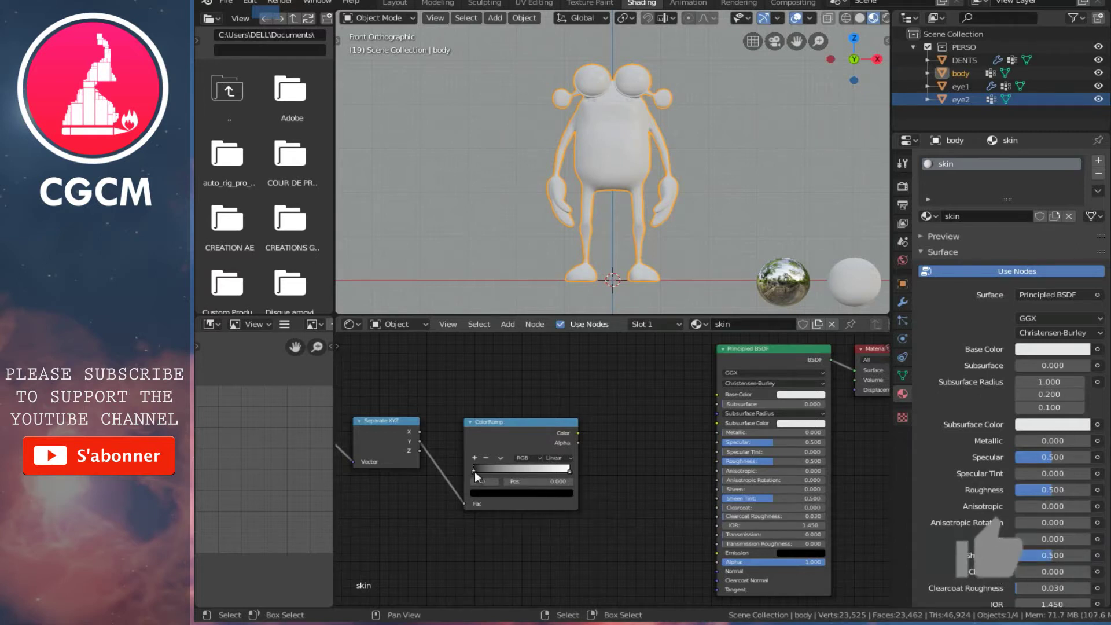
left_click_drag(475, 471, 491, 471)
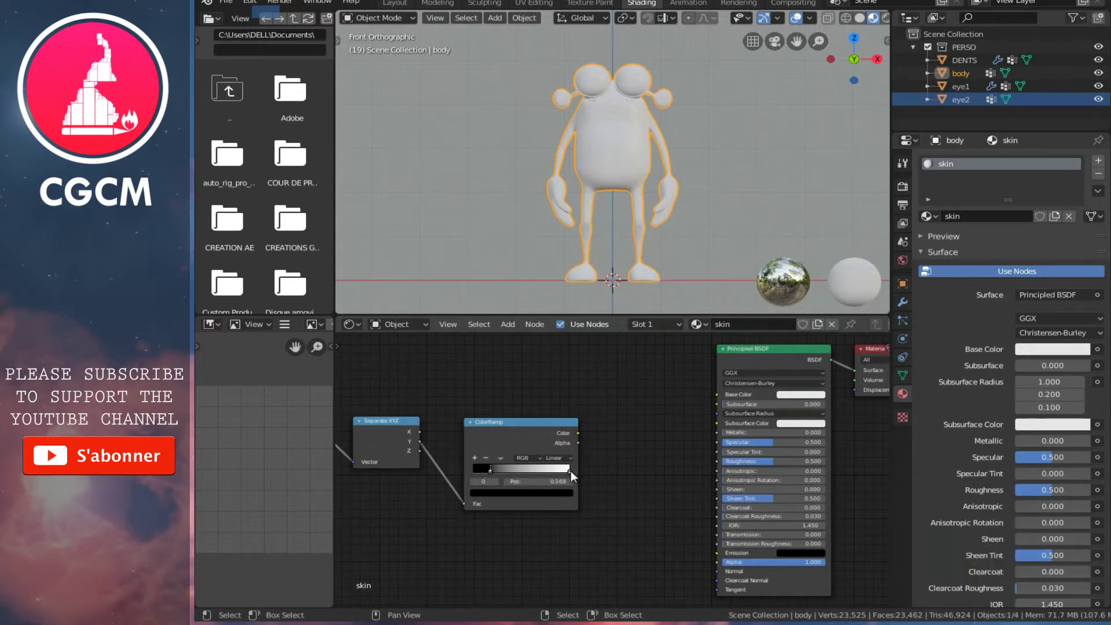
left_click_drag(571, 470, 563, 472)
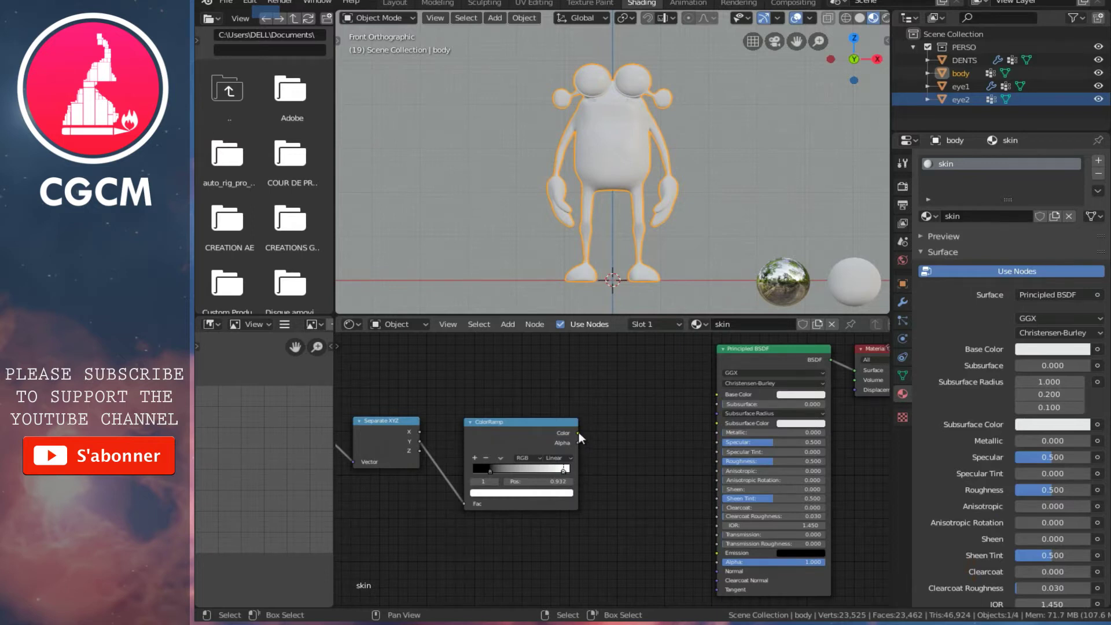
left_click_drag(578, 433, 718, 396)
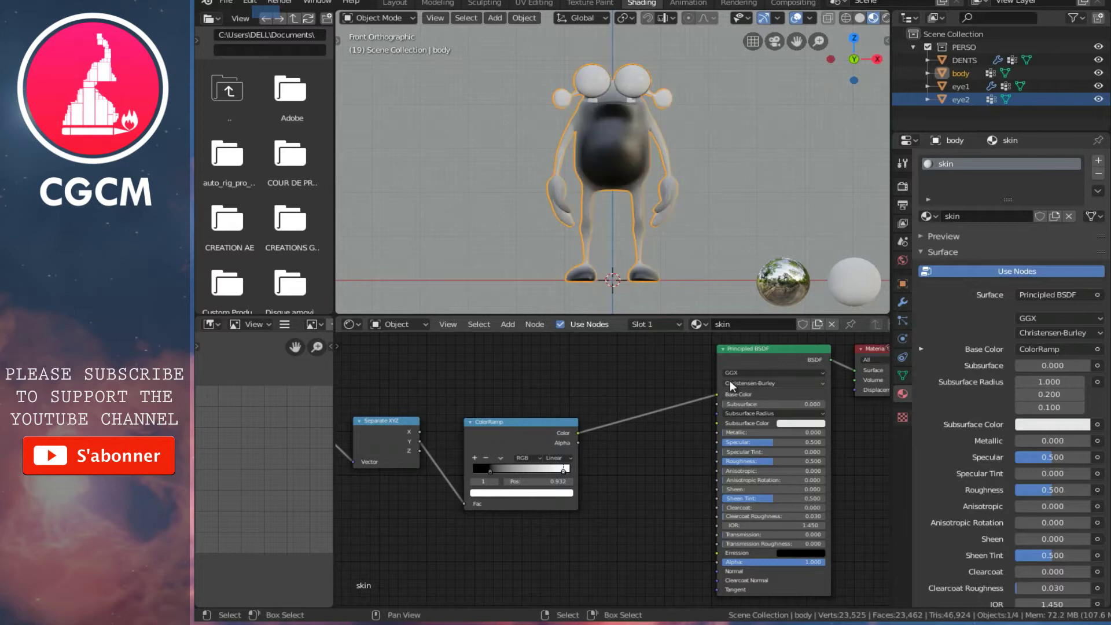
- Move the ColorRamp's black stop to 0.209 and orbit to inspect the white belly
scroll(603, 186, "down", 1)
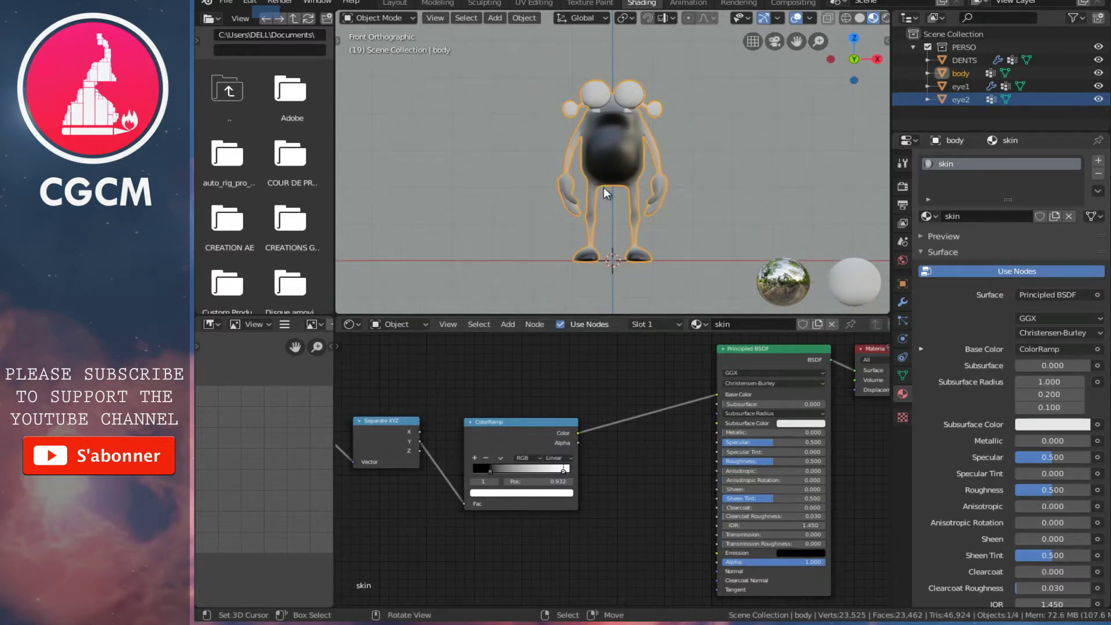
middle_click_drag(657, 214, 602, 222)
scroll(579, 457, "up", 1)
left_click_drag(636, 460, 508, 466)
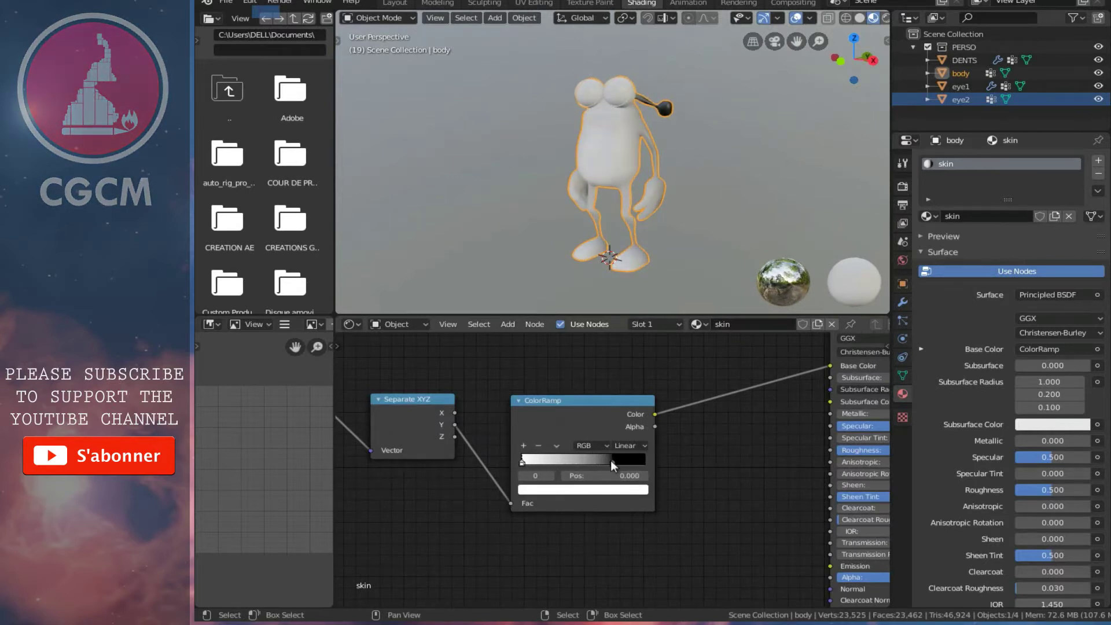
left_click_drag(611, 462, 547, 471)
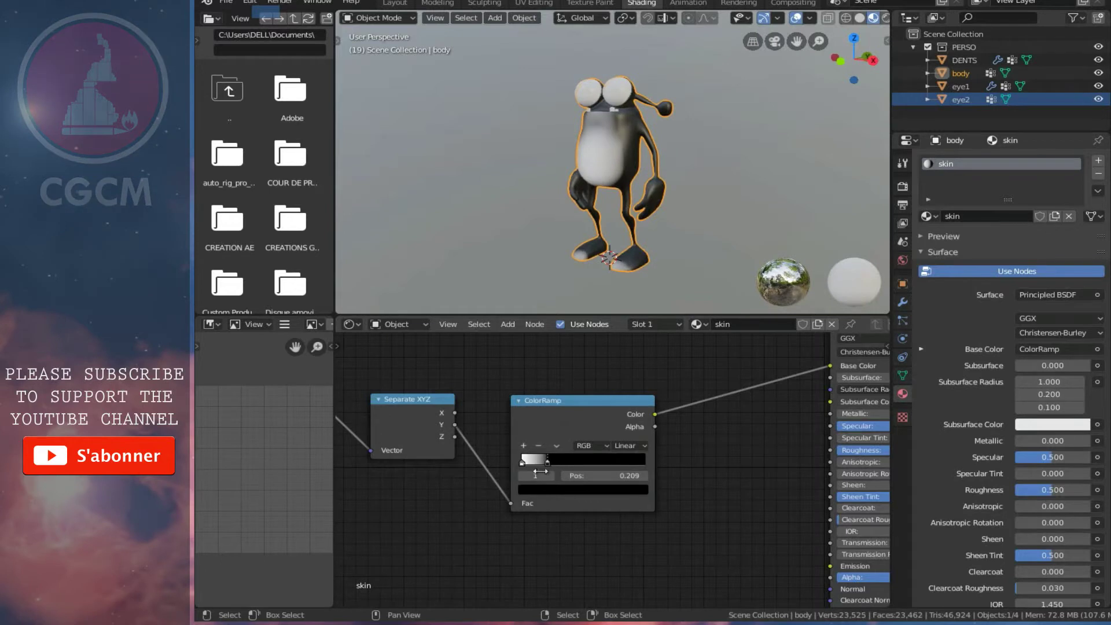
scroll(603, 147, "up", 1)
scroll(630, 157, "up", 1)
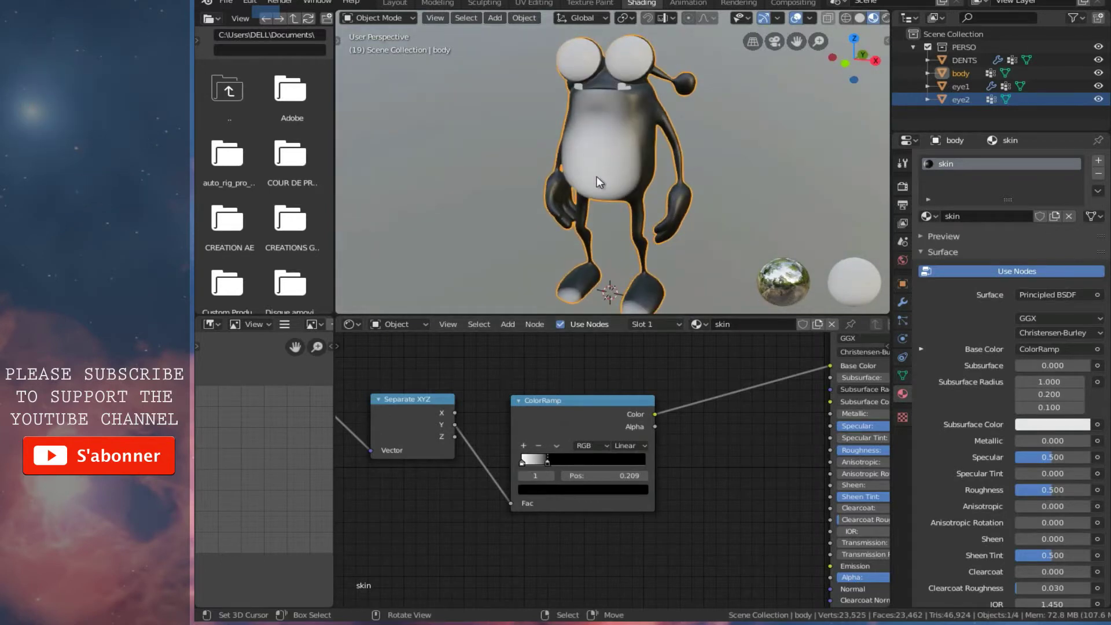
middle_click_drag(584, 162, 614, 159)
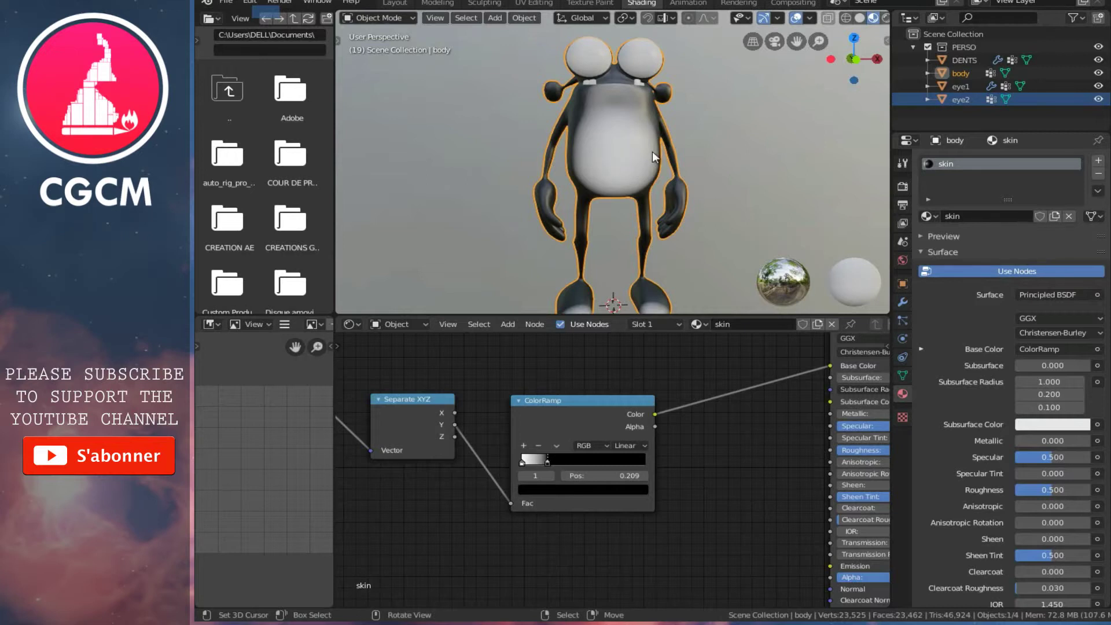
middle_click_drag(652, 152, 544, 185)
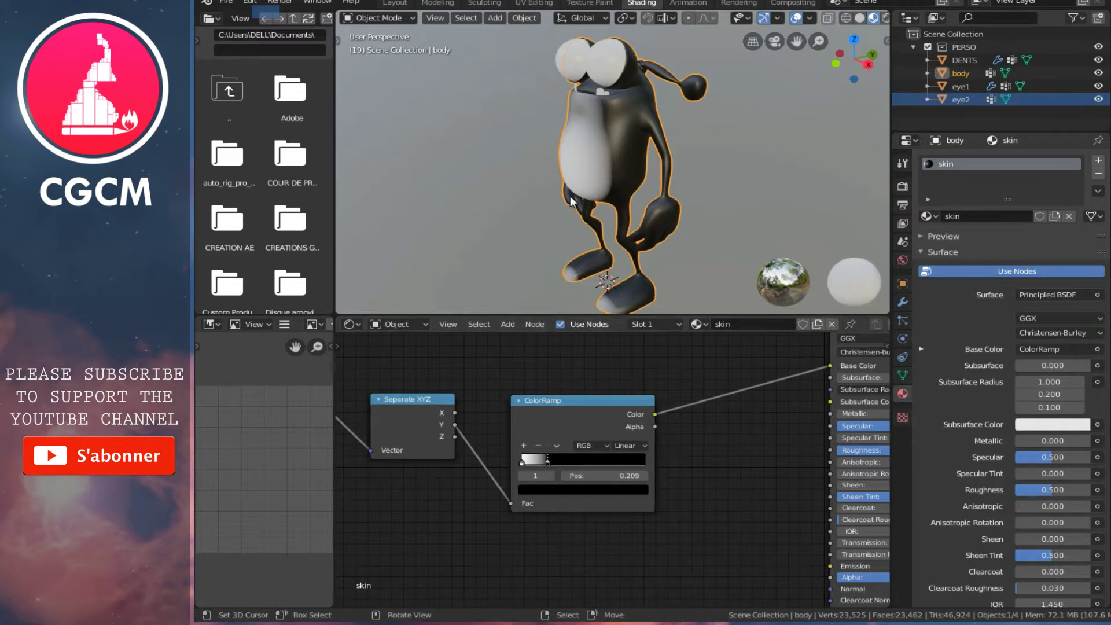
mouse_move(589, 211)
middle_mouse_down()
mouse_move(623, 241)
mouse_move(603, 292)
mouse_move(646, 286)
middle_mouse_up()
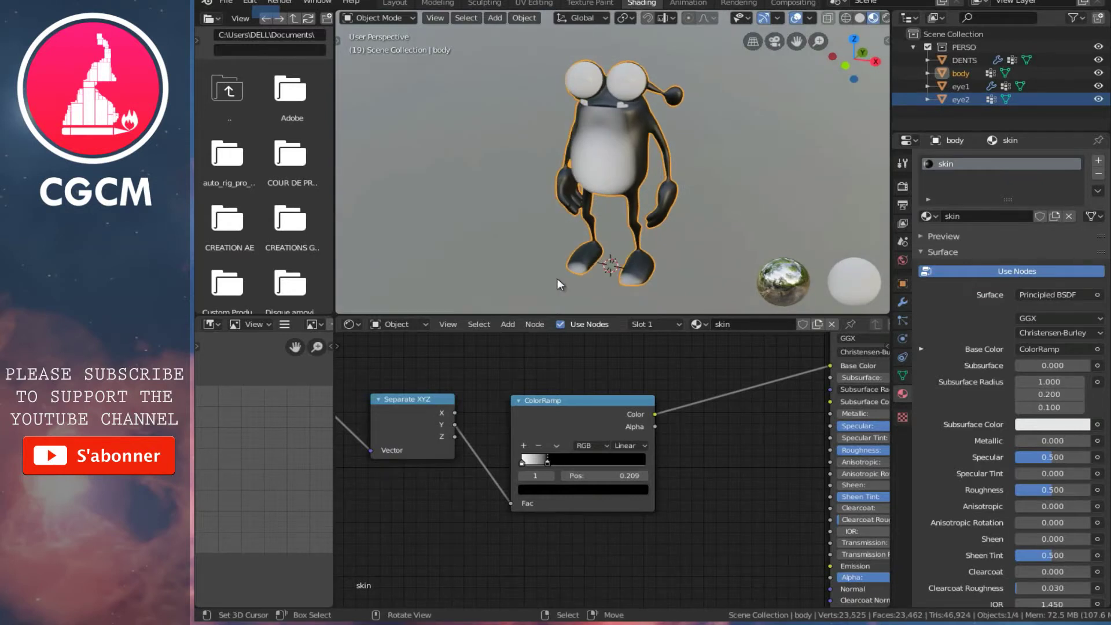
middle_click_drag(571, 269, 611, 267)
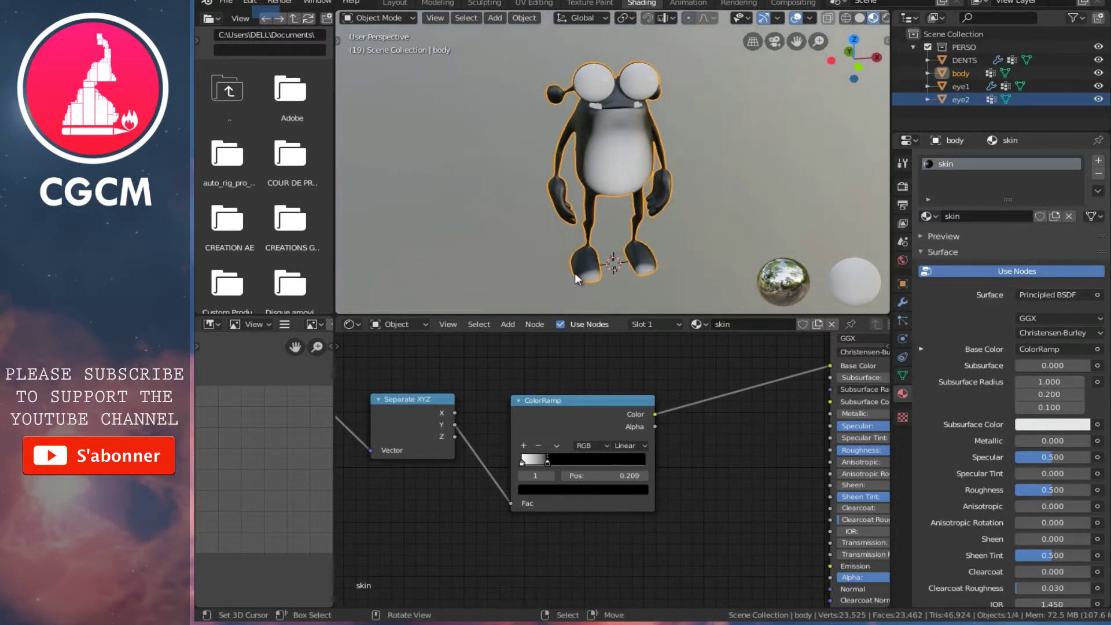
scroll(521, 396, "down", 1)
- Duplicate the Separate XYZ and ColorRamp pair below, feeding the copy from the Z axis
scroll(498, 376, "down", 2)
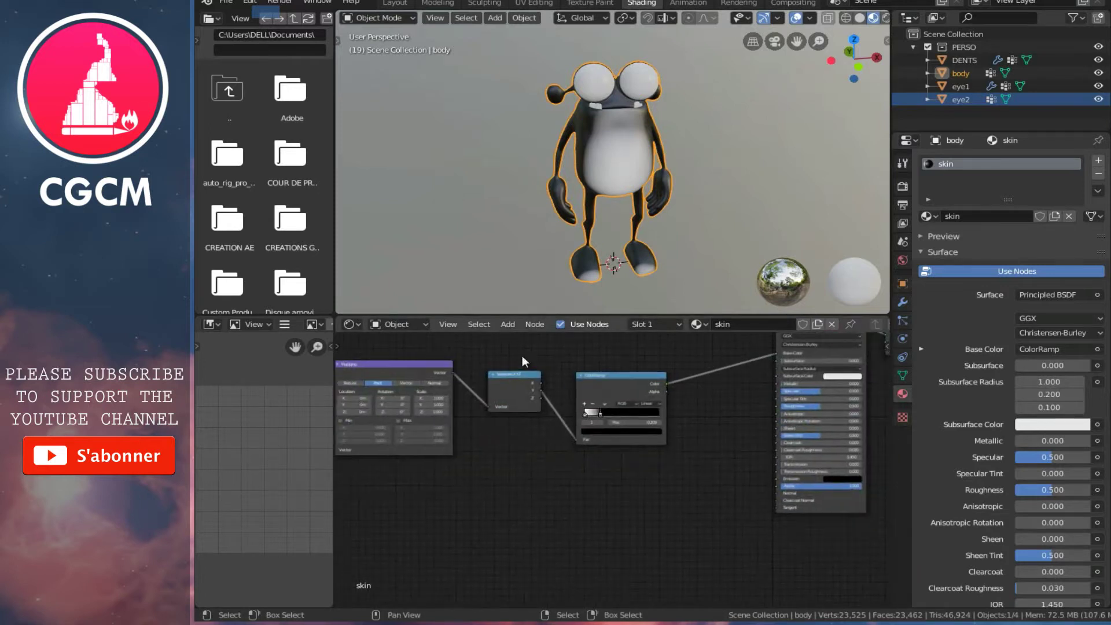
scroll(522, 360, "down", 2)
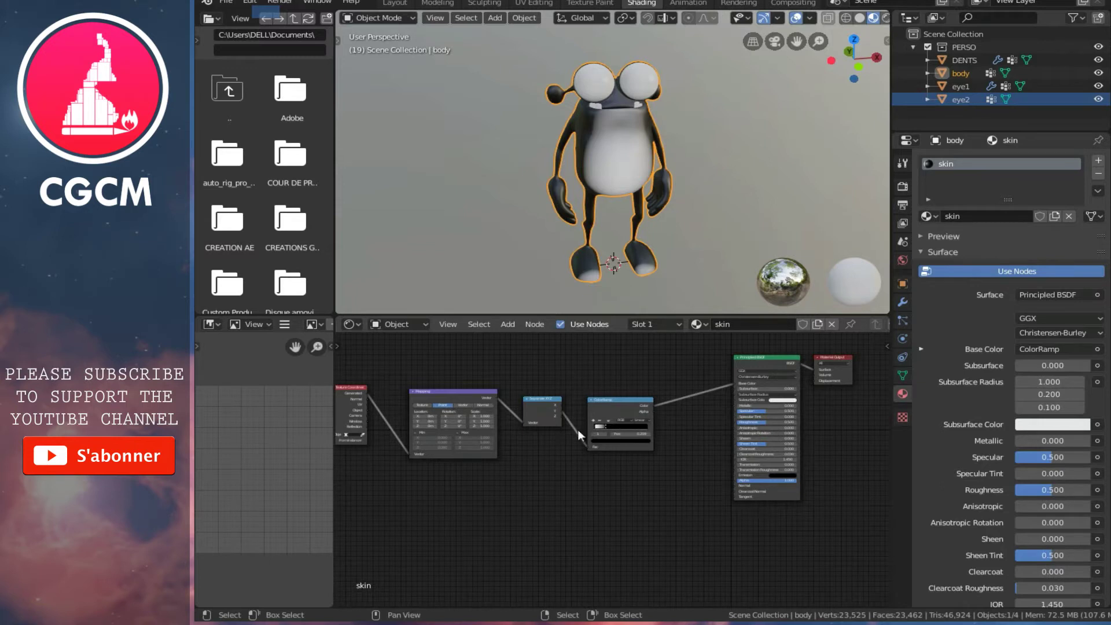
left_click(602, 403)
left_click_drag(510, 364, 673, 499)
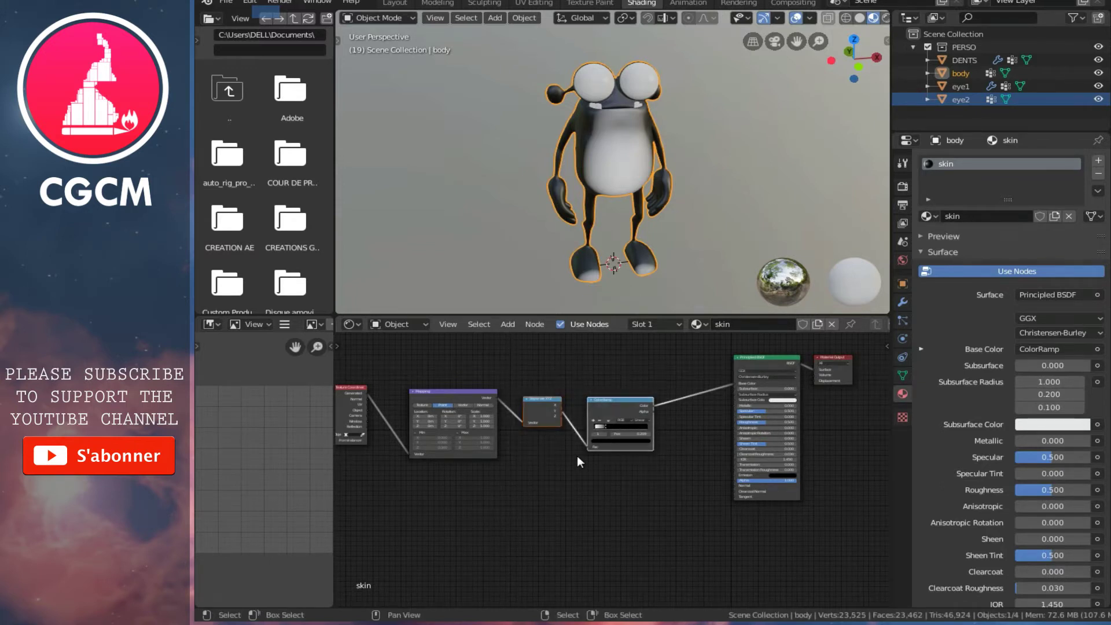
key("shift+d")
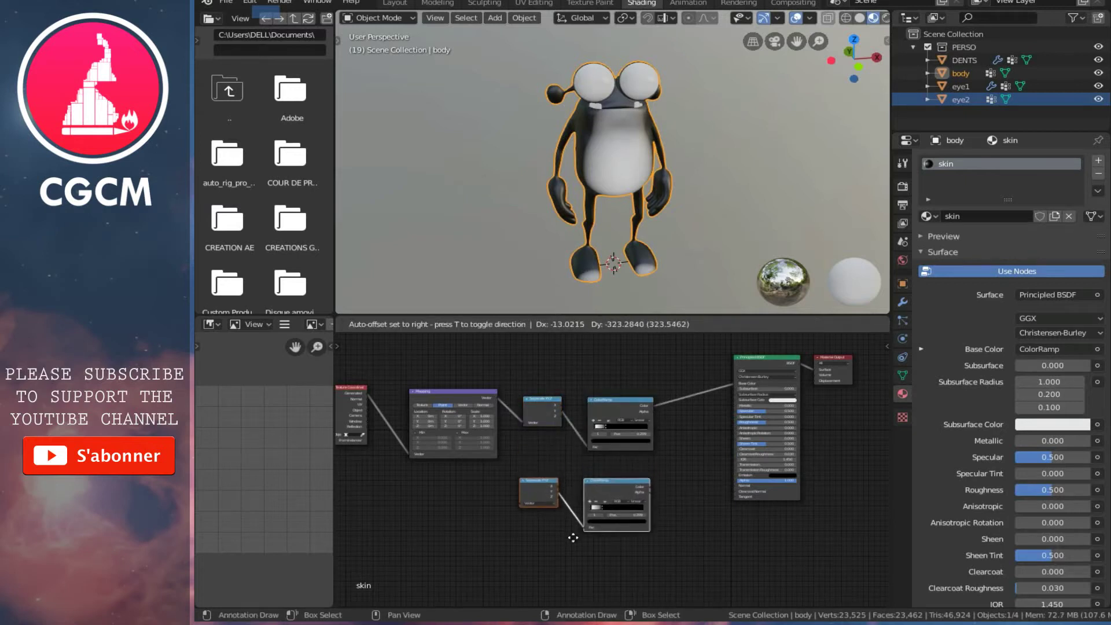
left_click(578, 540)
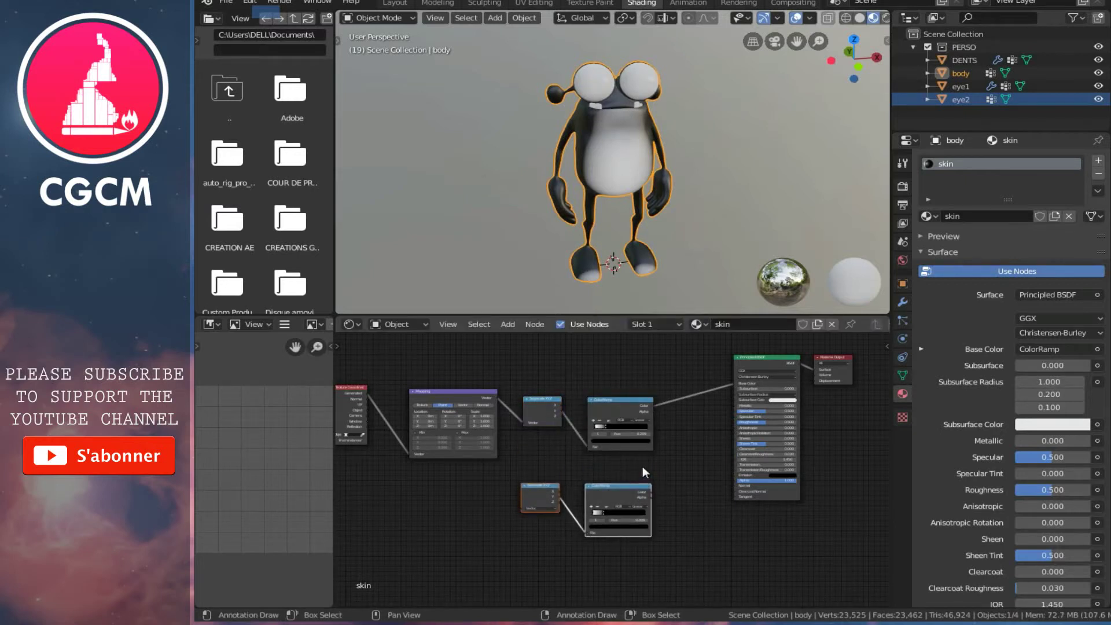
scroll(656, 480, "up", 3)
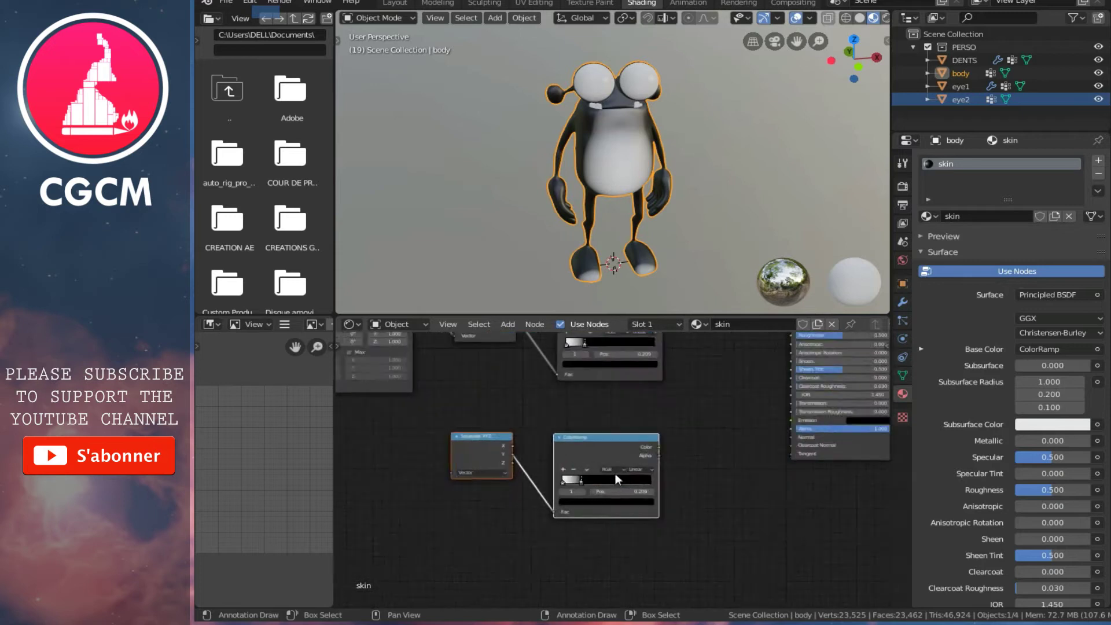
left_click_drag(515, 457, 514, 468)
left_click(513, 463)
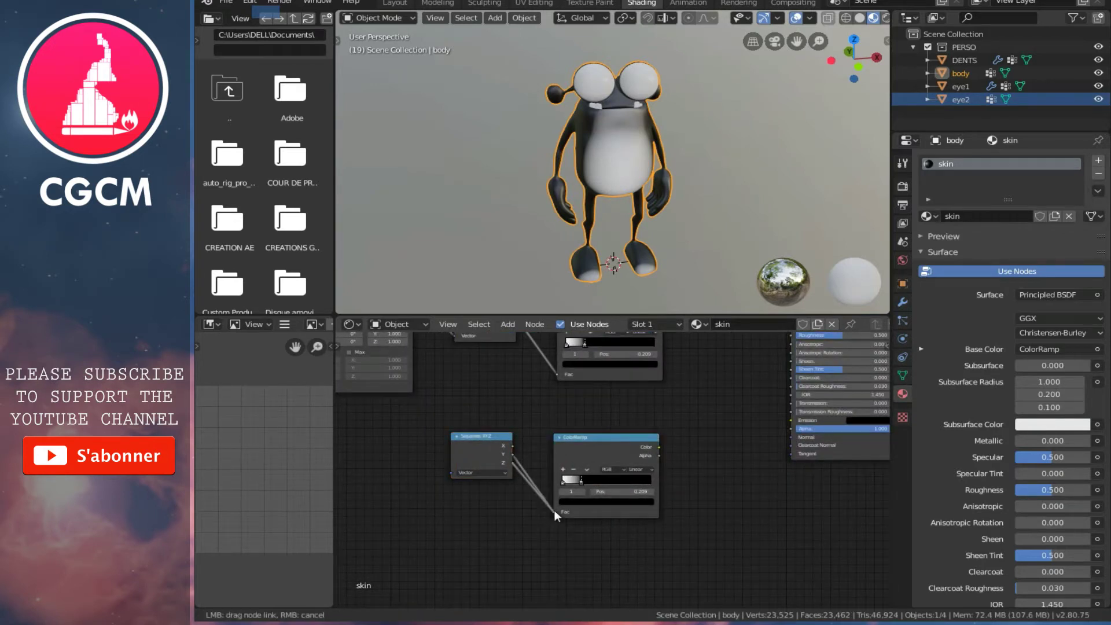
- Connect the lower ramp's Color to Base Color and Mapping's vector into the lower Separate XYZ
scroll(669, 387, "down", 1)
middle_click_drag(670, 387, 590, 469)
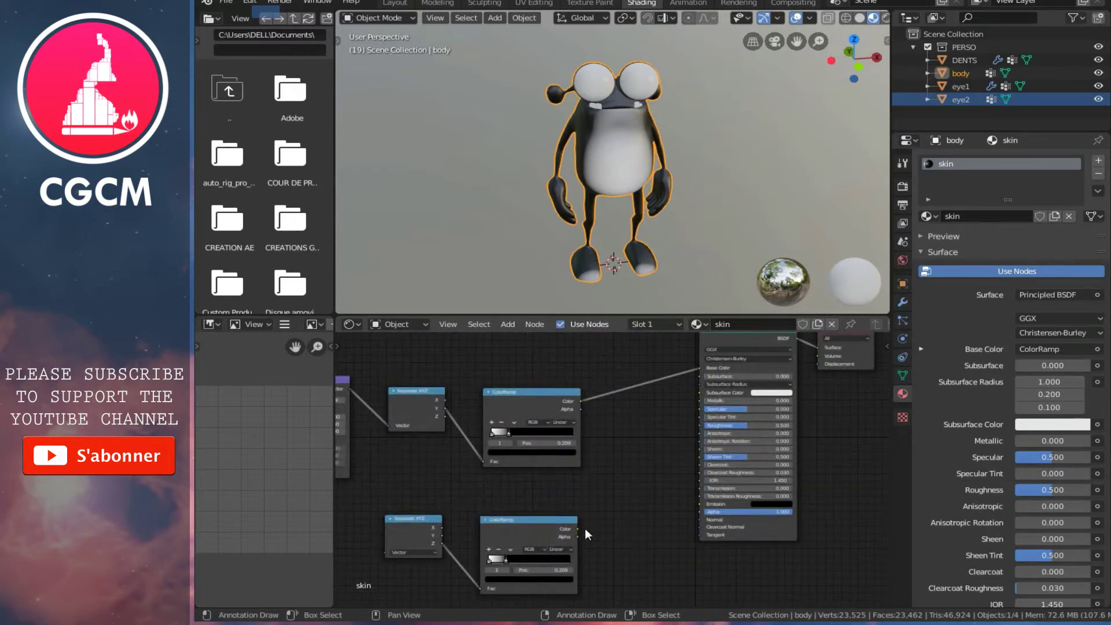
left_click_drag(578, 528, 704, 369)
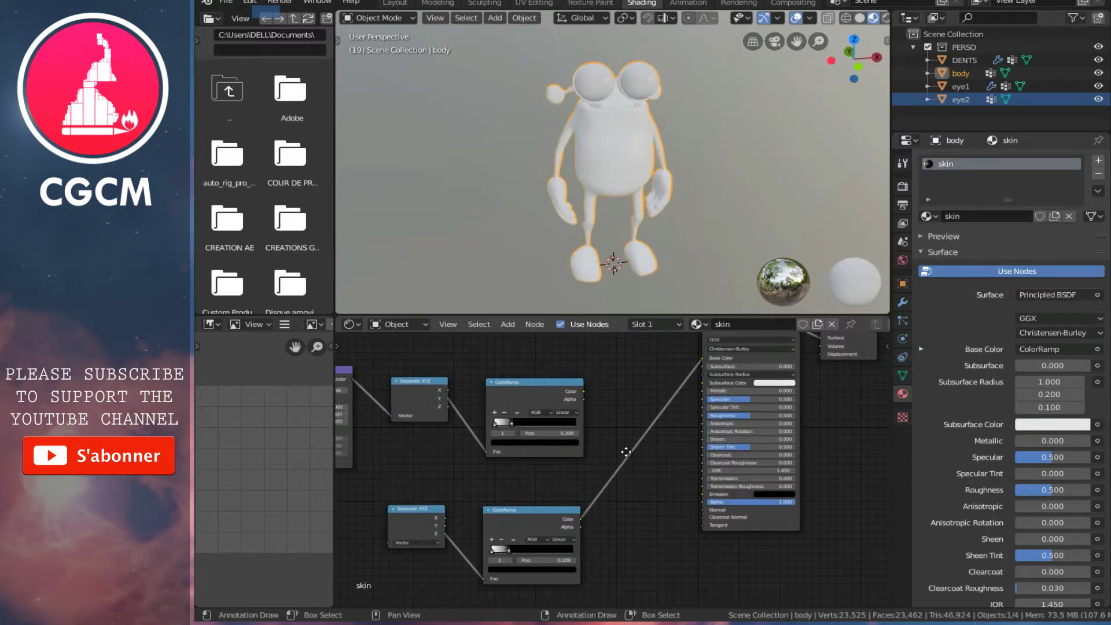
scroll(496, 446, "down", 2)
middle_click_drag(450, 471, 668, 449)
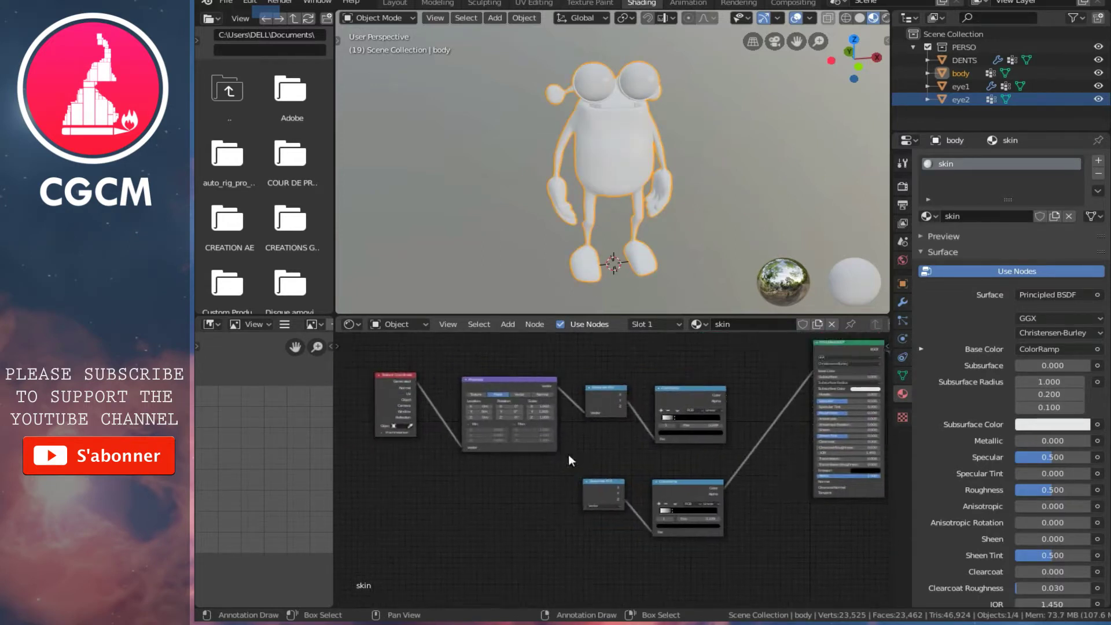
scroll(569, 454, "up", 2)
left_click_drag(556, 372, 585, 512)
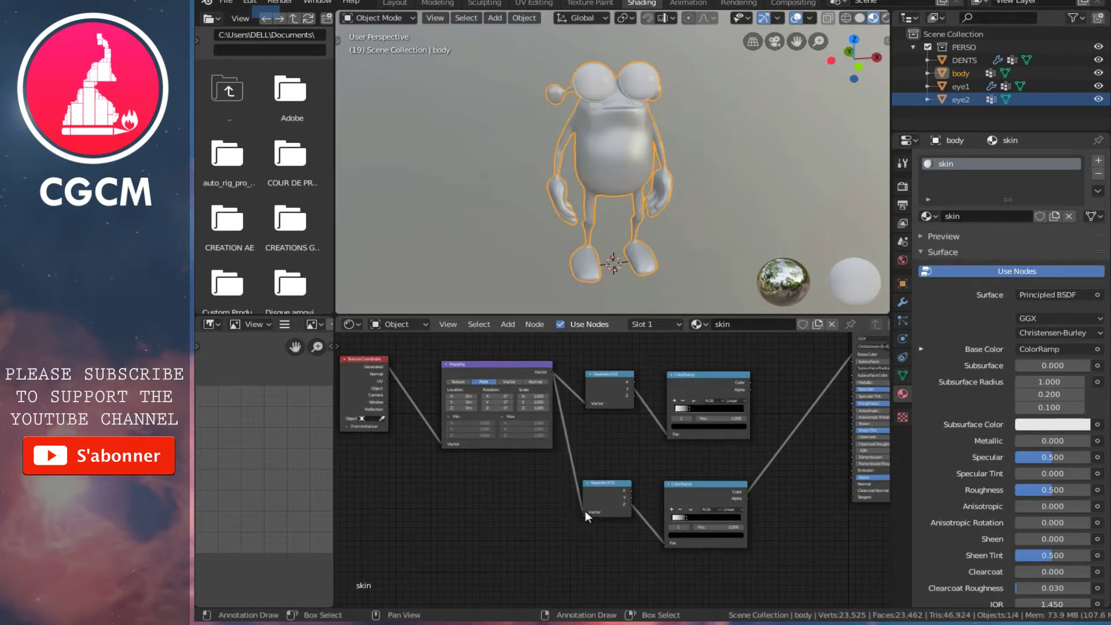
- Adjust the lower ColorRamp's white stop, turning the character white with black legs
middle_click_drag(641, 460, 505, 425)
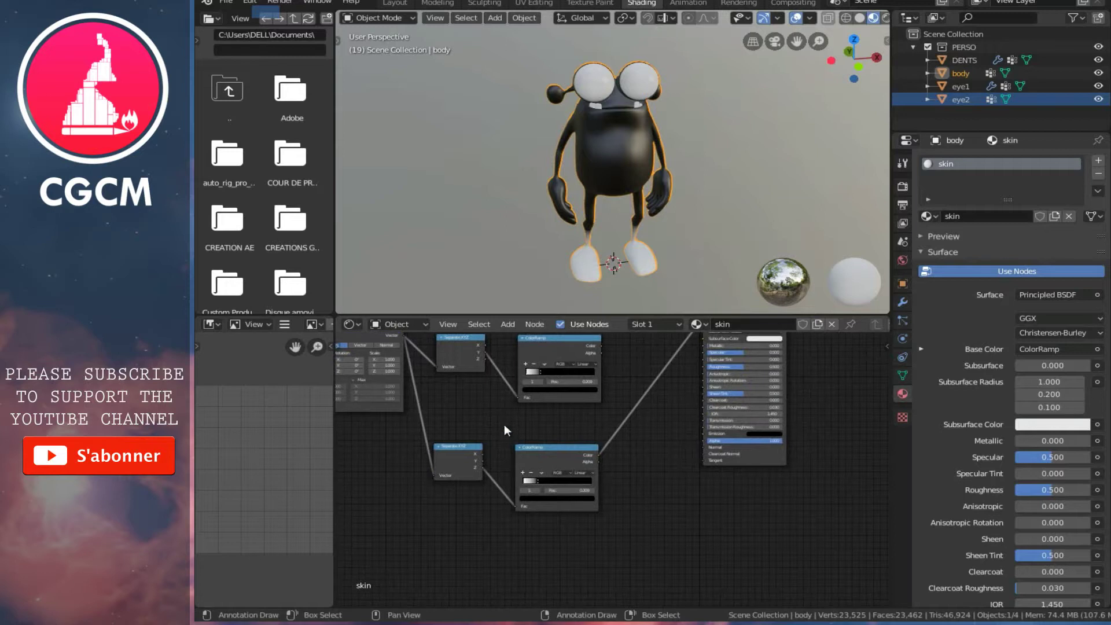
scroll(516, 439, "up", 2)
left_click_drag(491, 490, 554, 491)
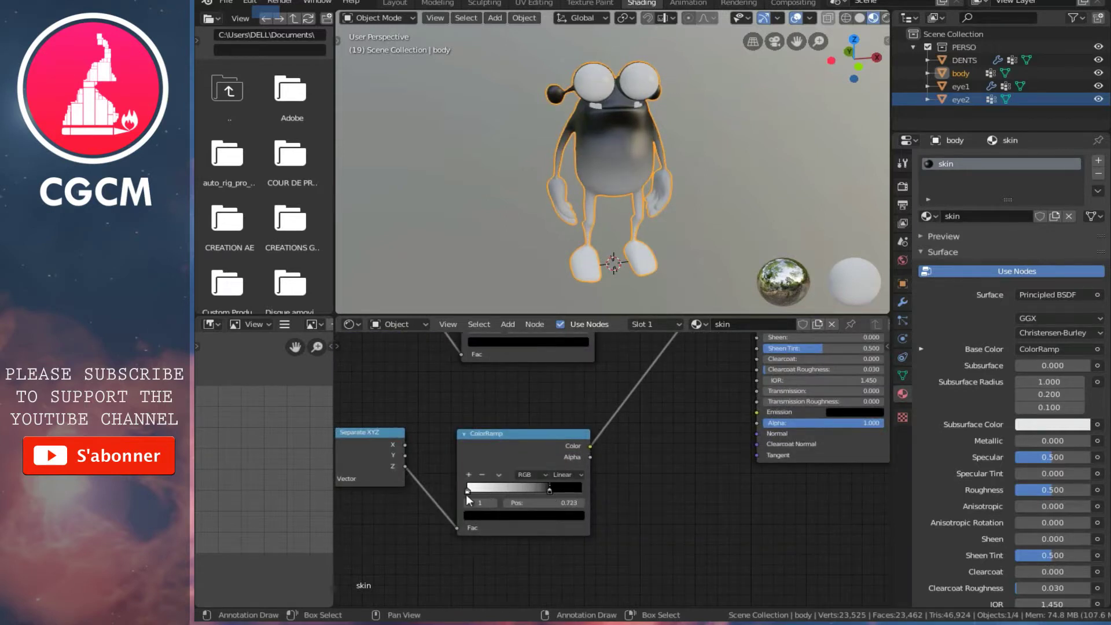
mouse_move(468, 492)
left_mouse_down()
mouse_move(543, 491)
mouse_move(457, 495)
mouse_move(585, 493)
mouse_move(565, 502)
left_mouse_up()
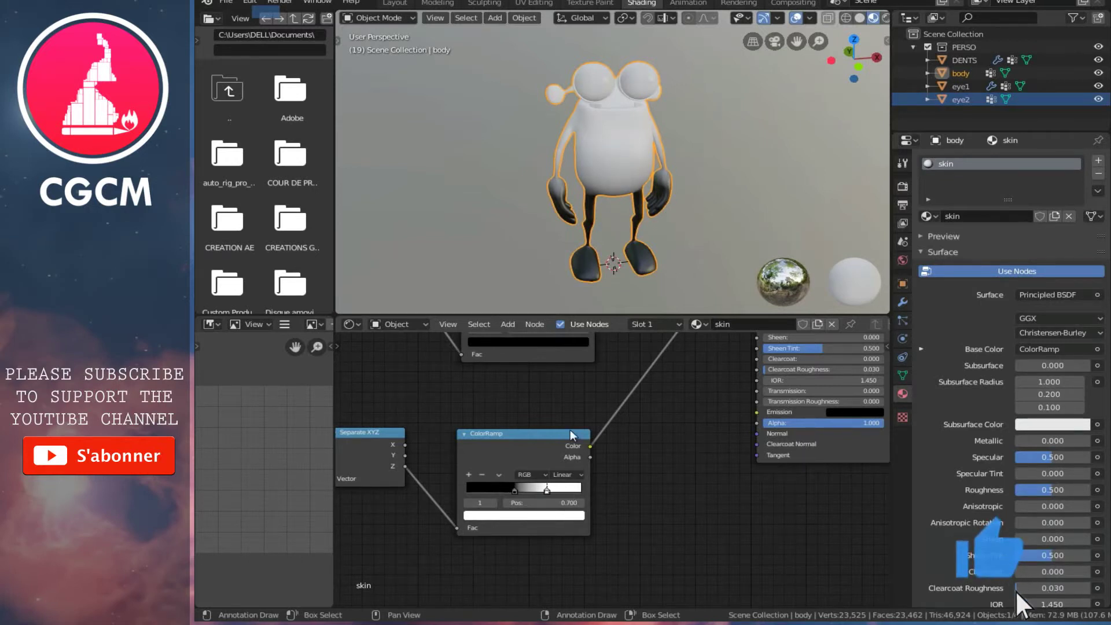
scroll(616, 450, "down", 3)
- Try each ColorRamp on Base Color, settling on the upper ramp
middle_click_drag(616, 450, 576, 546)
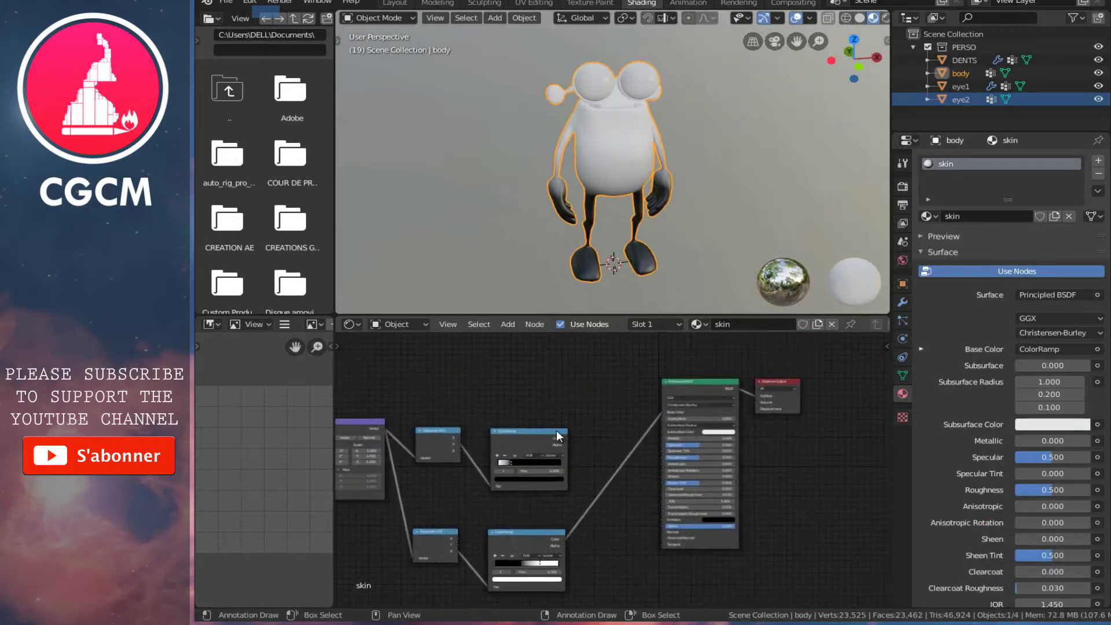
scroll(557, 429, "up", 1)
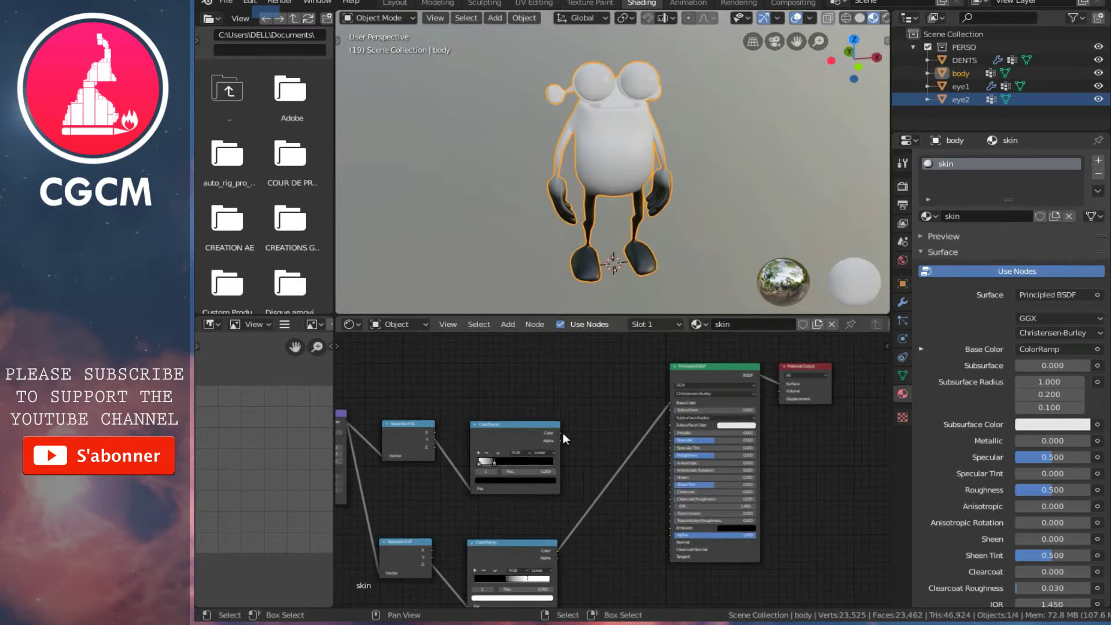
left_click_drag(562, 433, 673, 404)
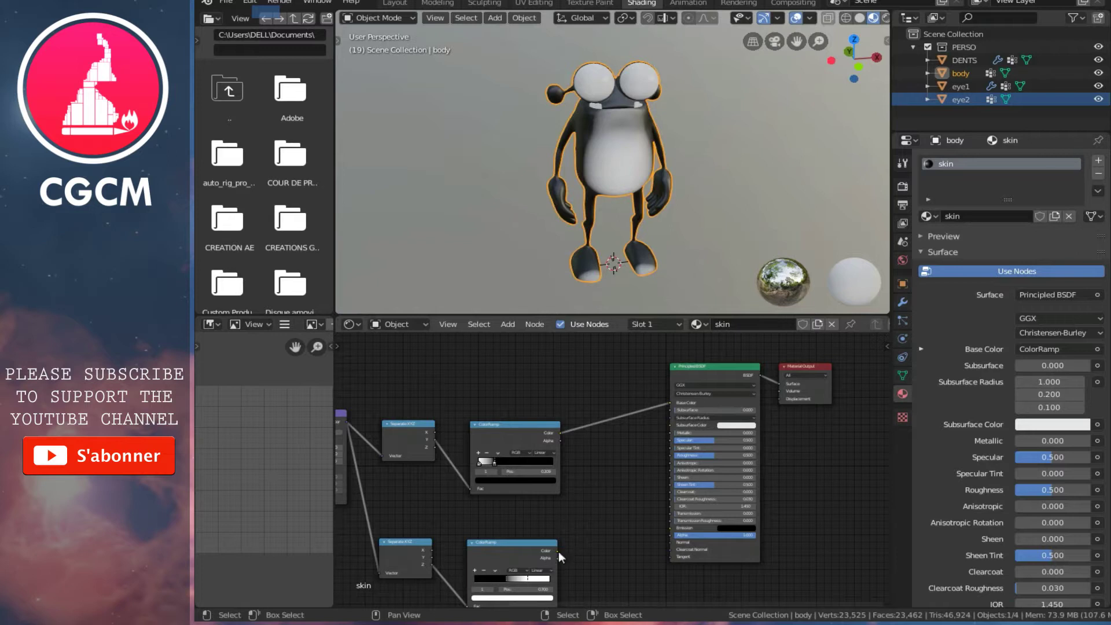
left_click_drag(558, 551, 674, 401)
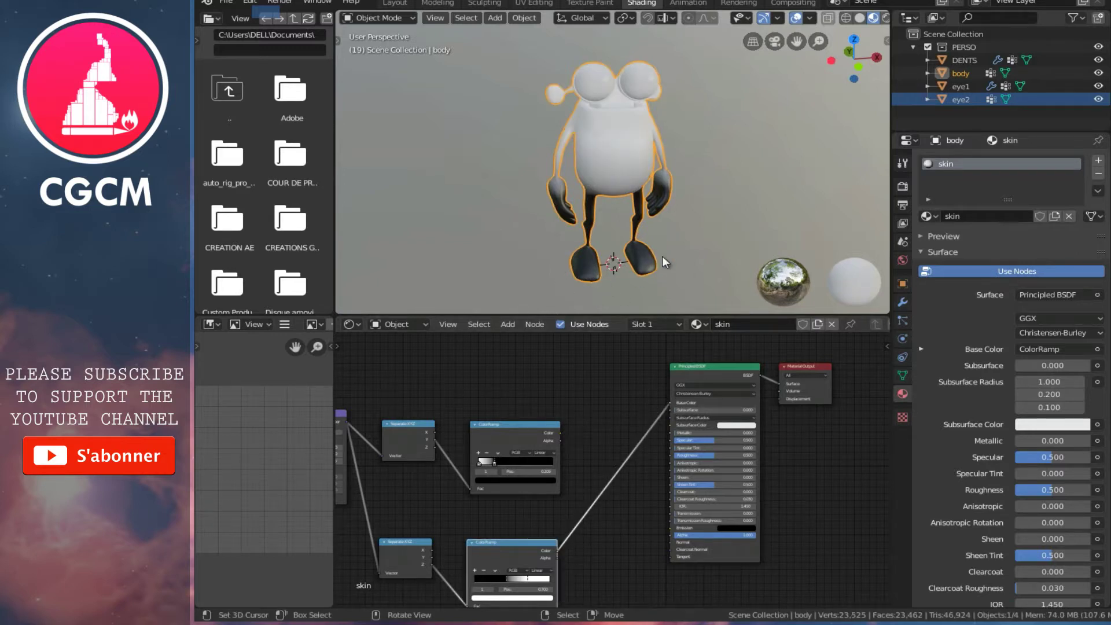
left_click_drag(561, 433, 670, 401)
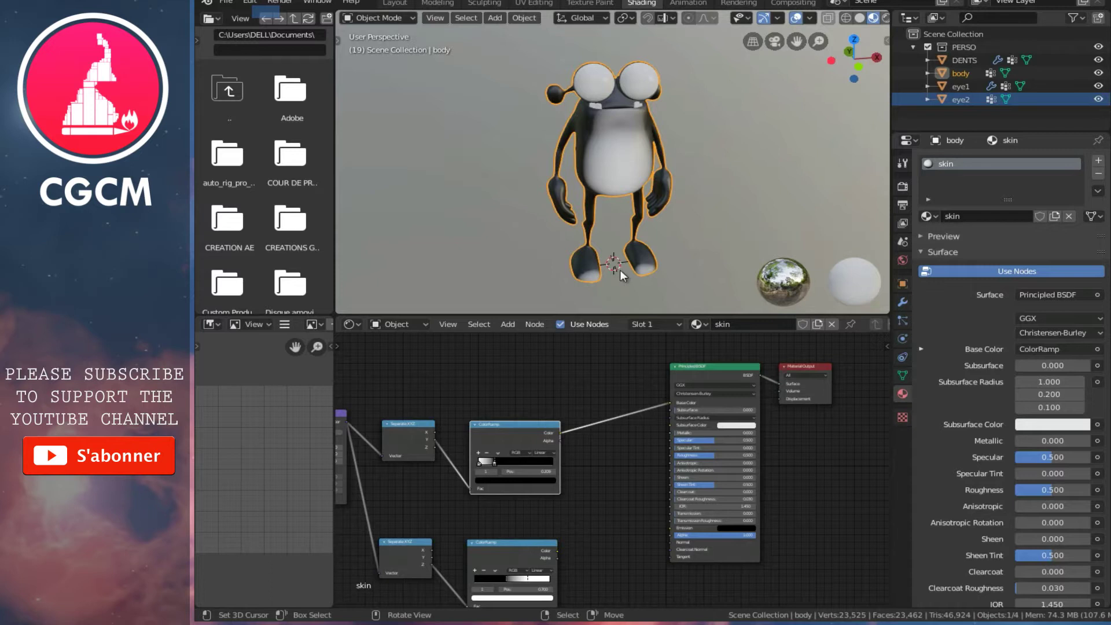
scroll(624, 418, "down", 3)
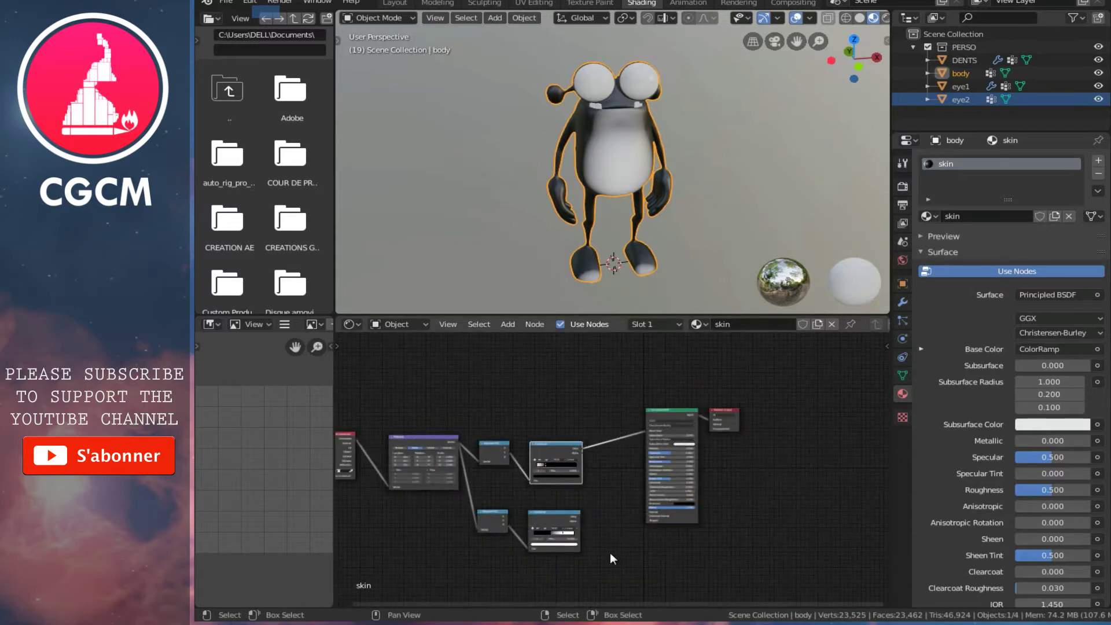
middle_click_drag(550, 440, 457, 429)
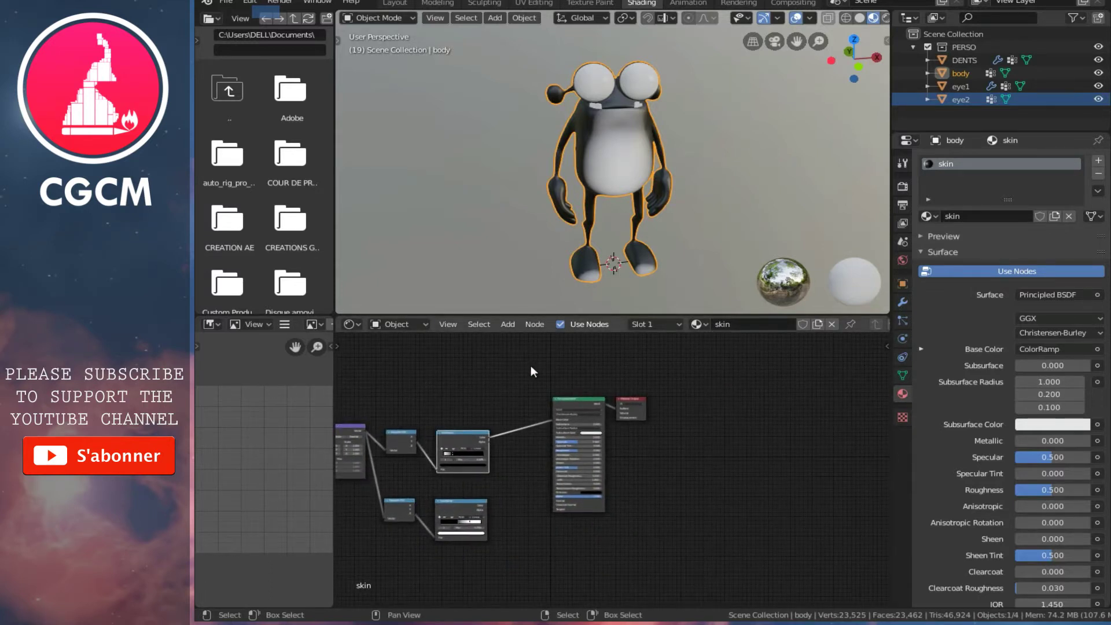
- Move the Principled BSDF and Material Output nodes further right to open space
left_click_drag(534, 370, 710, 515)
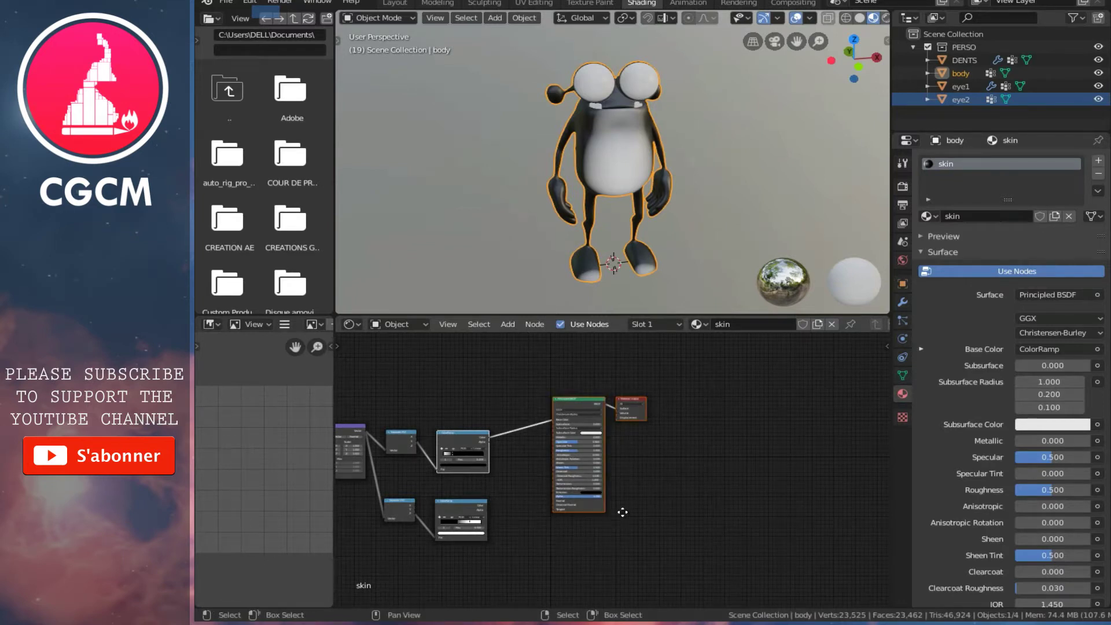
key("g")
key("Escape")
left_click(579, 397)
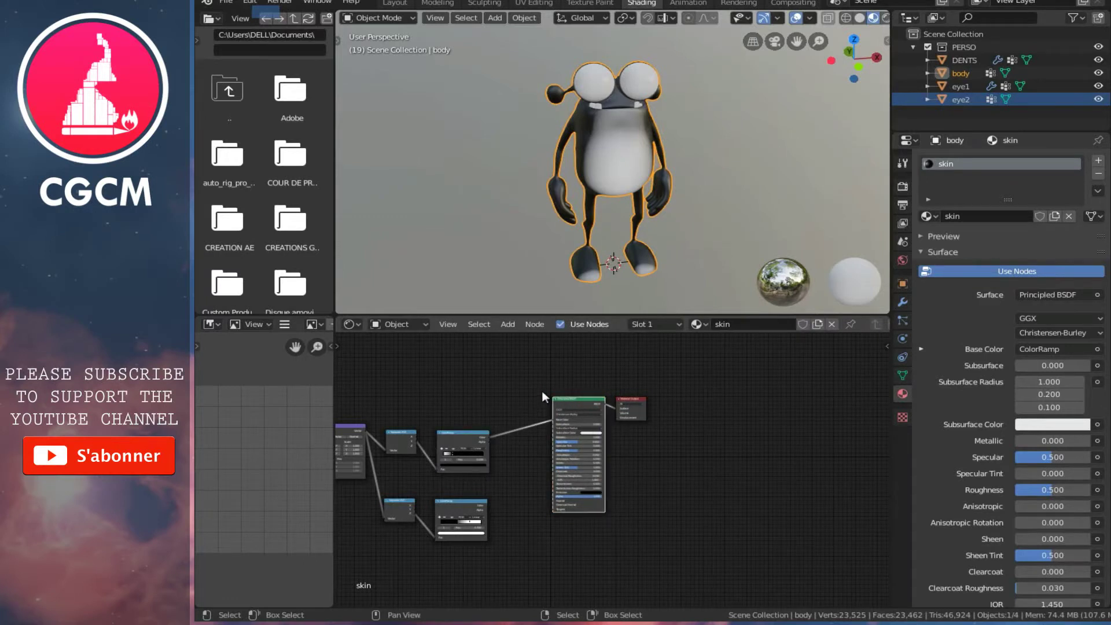
left_click_drag(527, 371, 755, 539)
key("g")
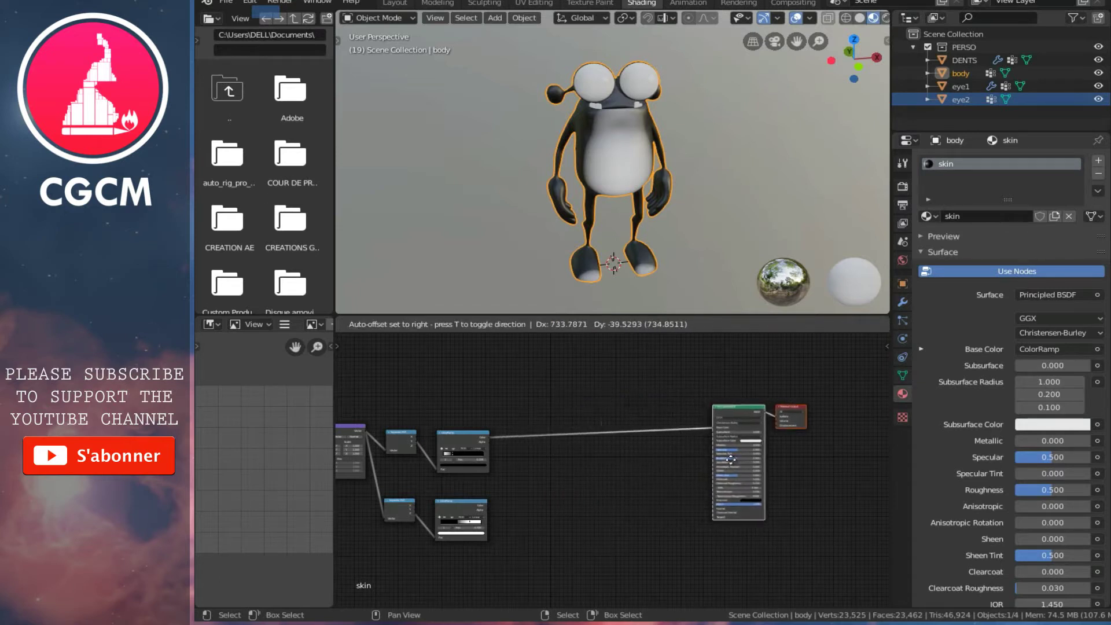
left_click(732, 459)
middle_click_drag(584, 478, 595, 470)
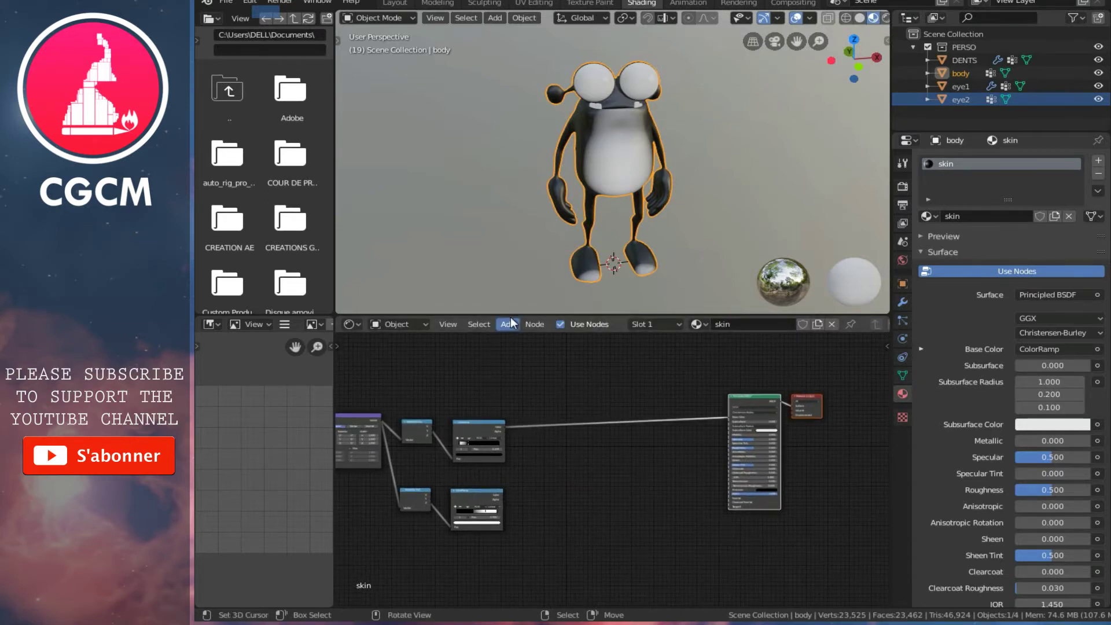
- Add a MixRGB node and feed the upper and lower ColorRamp colours into it
left_click(513, 325)
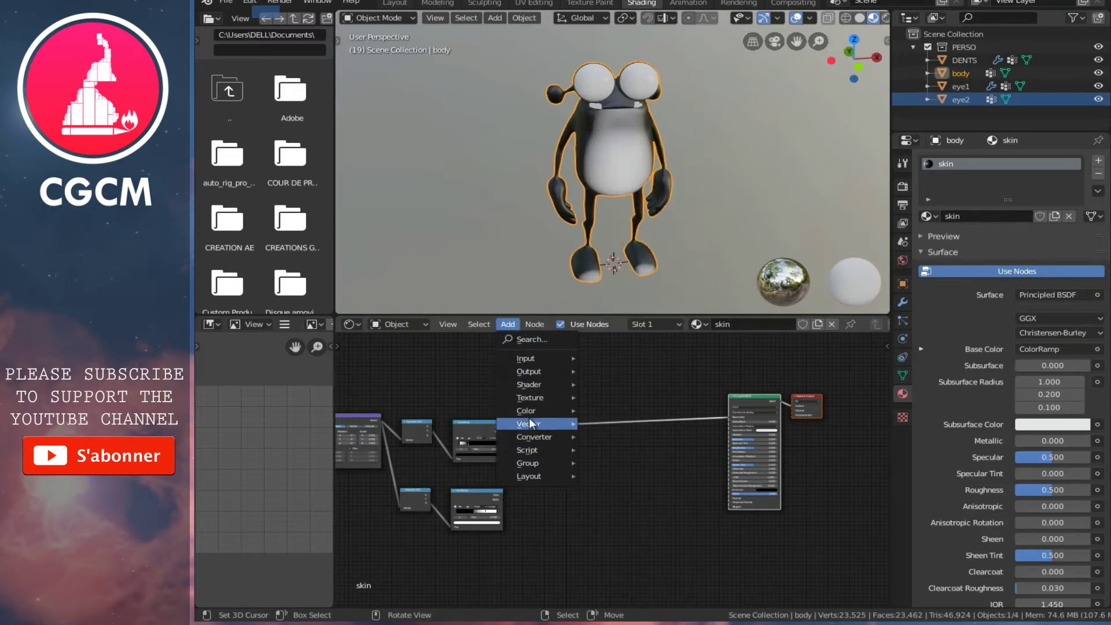
mouse_move(532, 411)
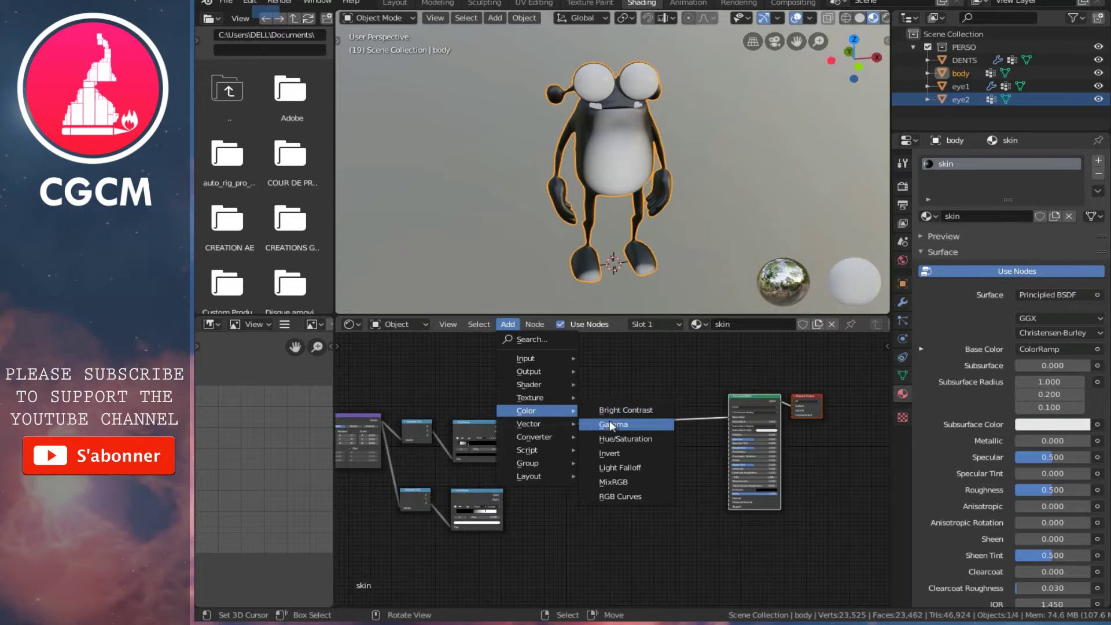
left_click(626, 484)
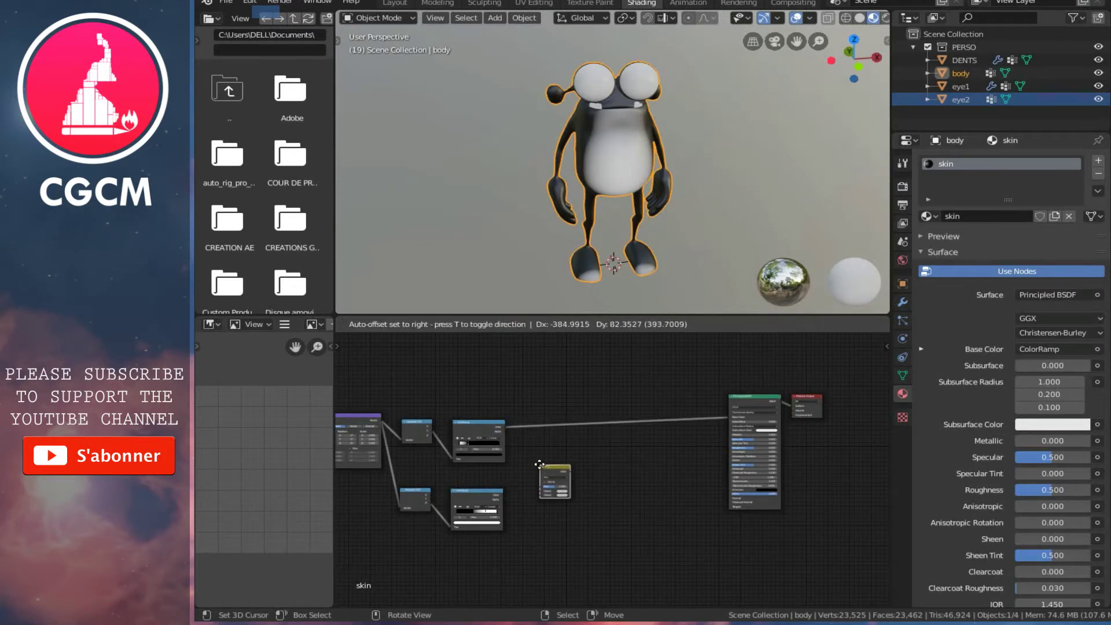
left_click(542, 463)
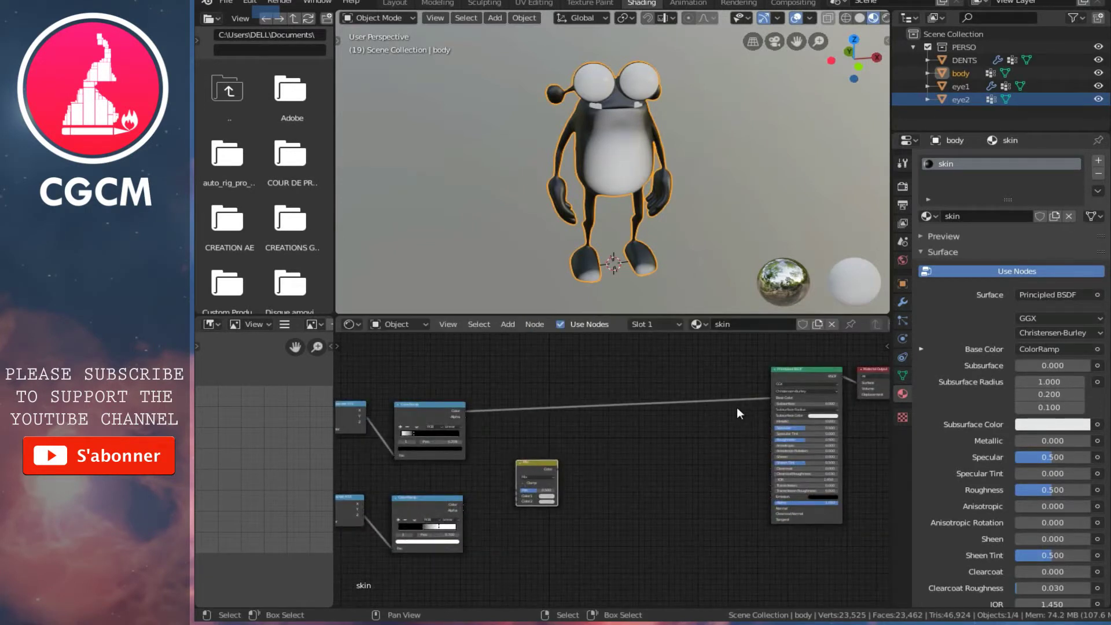
scroll(729, 421, "up", 2)
left_click_drag(797, 384, 502, 495)
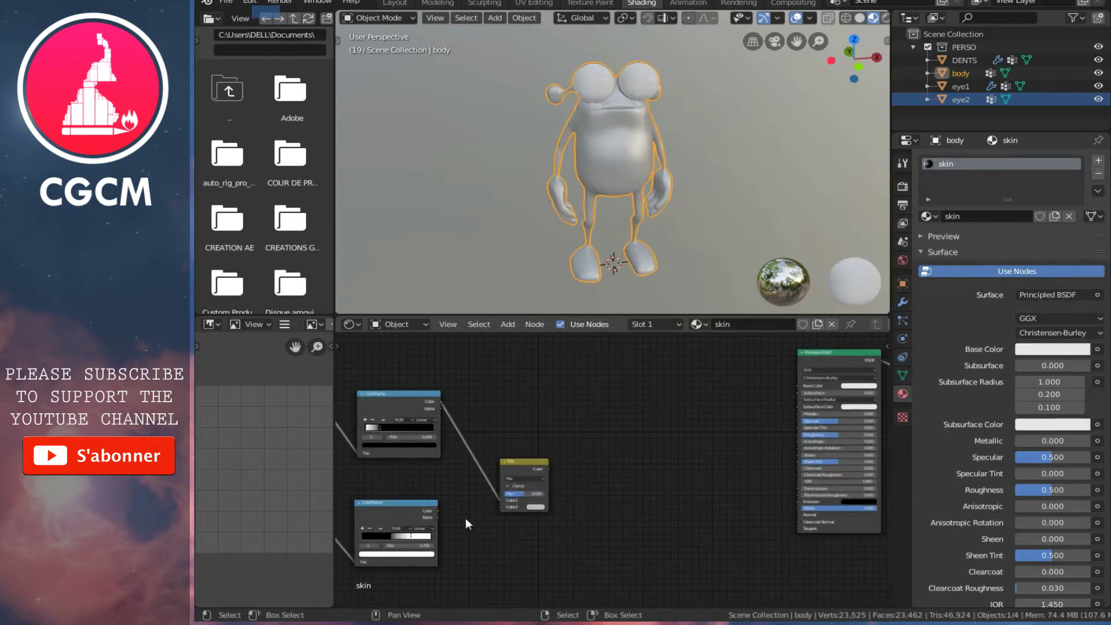
left_click_drag(438, 511, 501, 507)
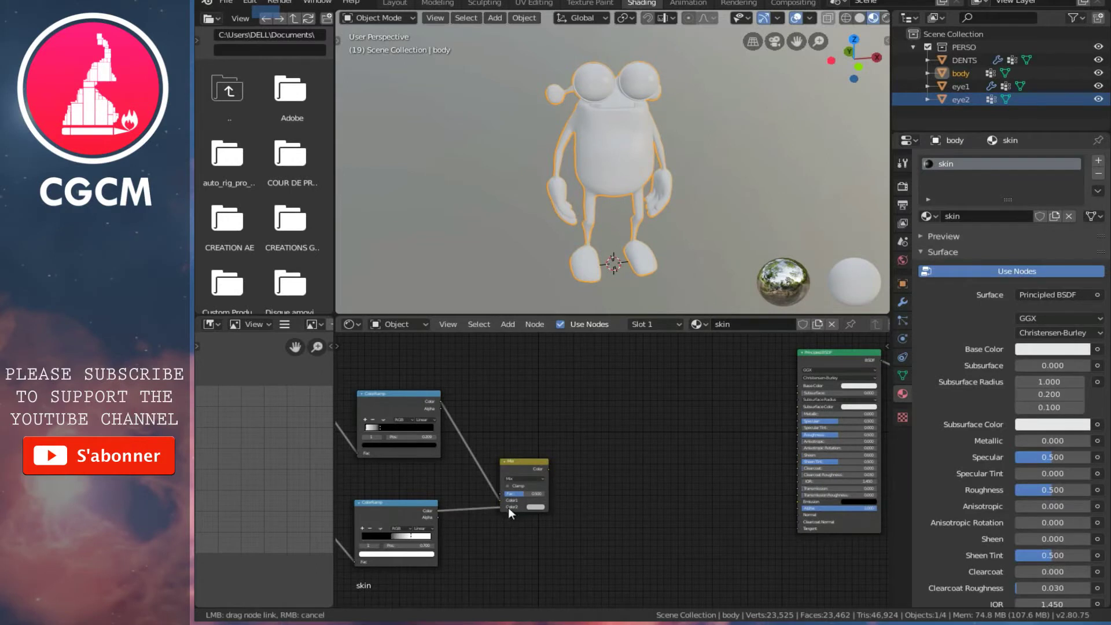
- Set the mix node's blend mode to Overlay
scroll(555, 482, "up", 2)
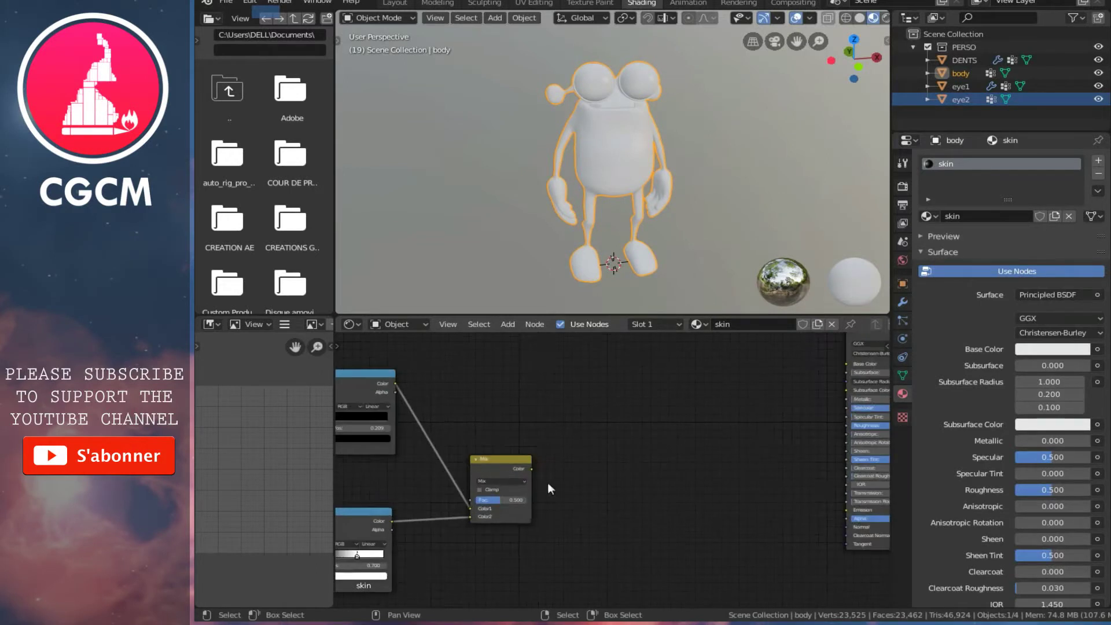
scroll(537, 440, "up", 1)
left_click_drag(476, 431, 474, 420)
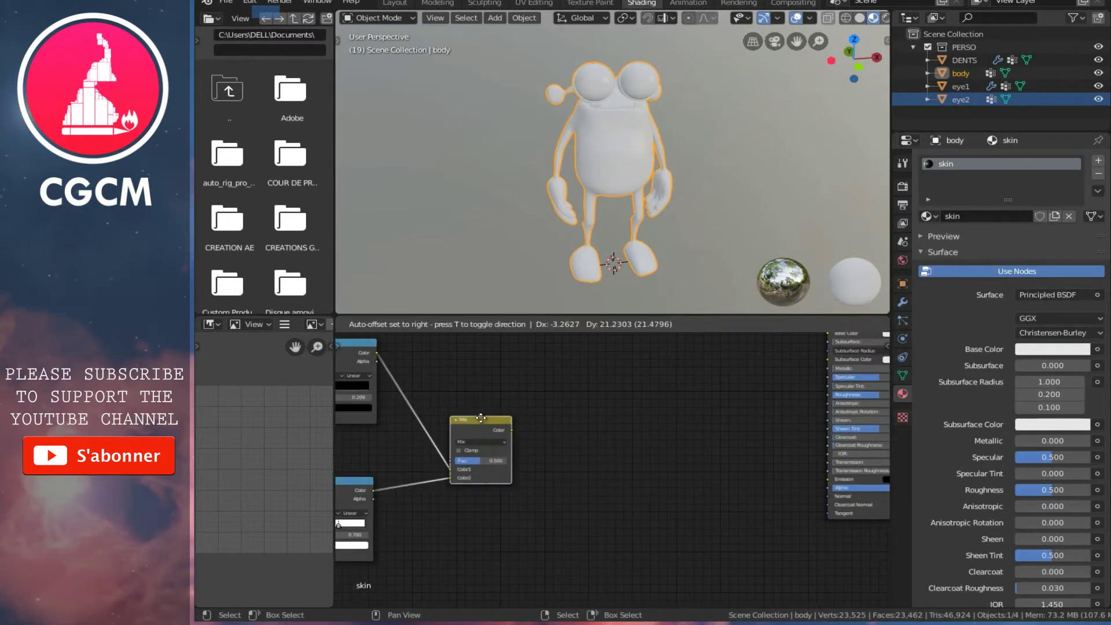
left_click(481, 439)
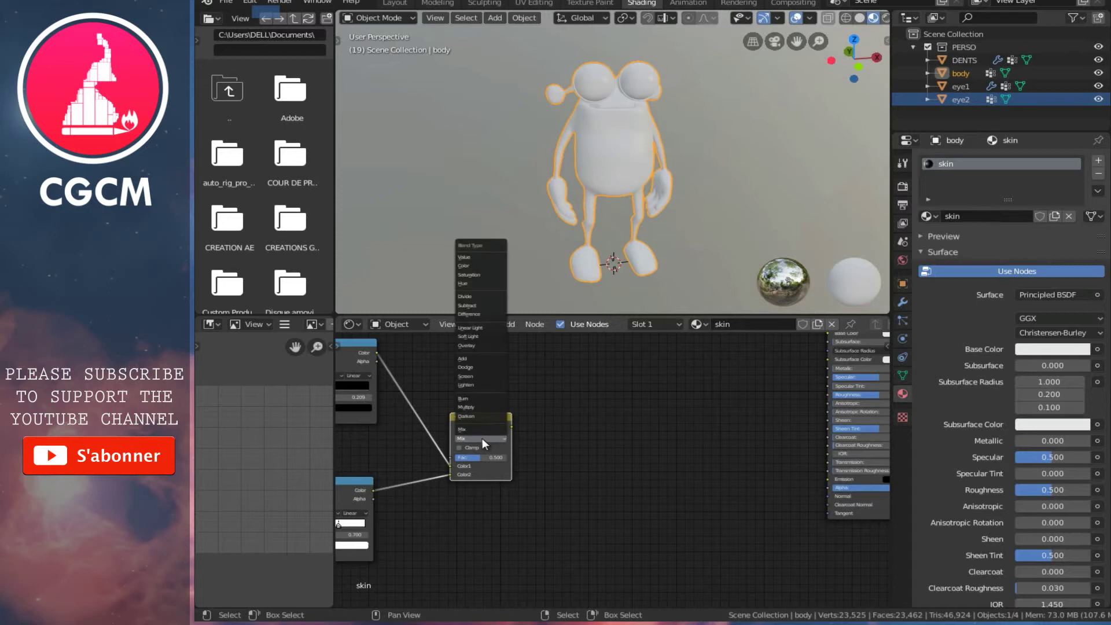
left_click(474, 344)
- Connect the Overlay result to Base Color with factor 1.000
scroll(528, 405, "down", 1)
scroll(528, 405, "down", 1)
middle_click_drag(528, 405, 460, 432)
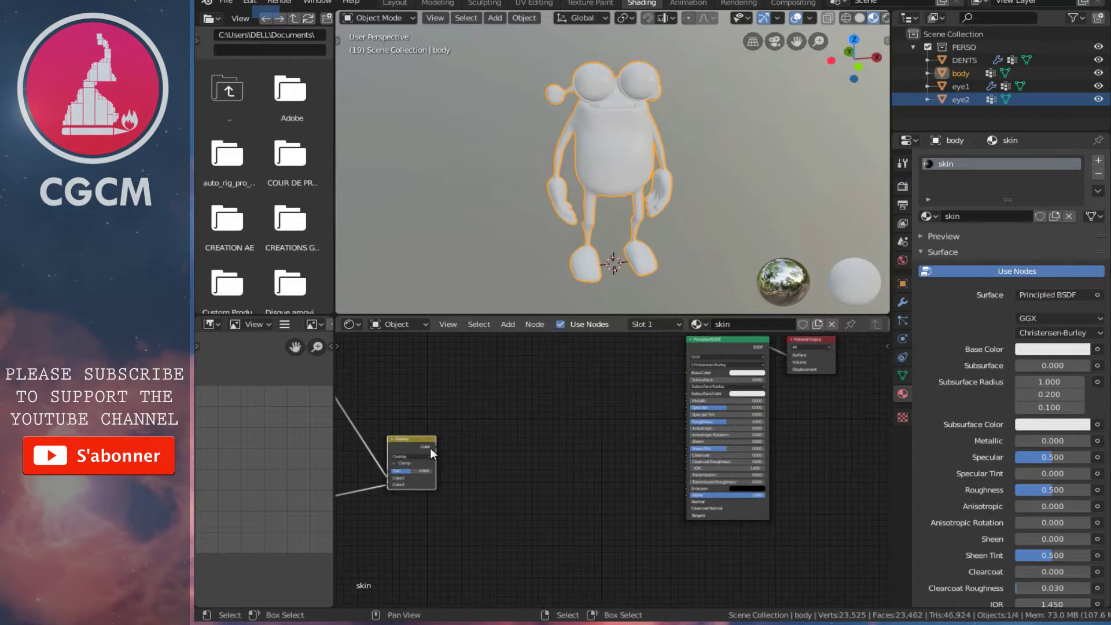
left_click_drag(437, 447, 688, 373)
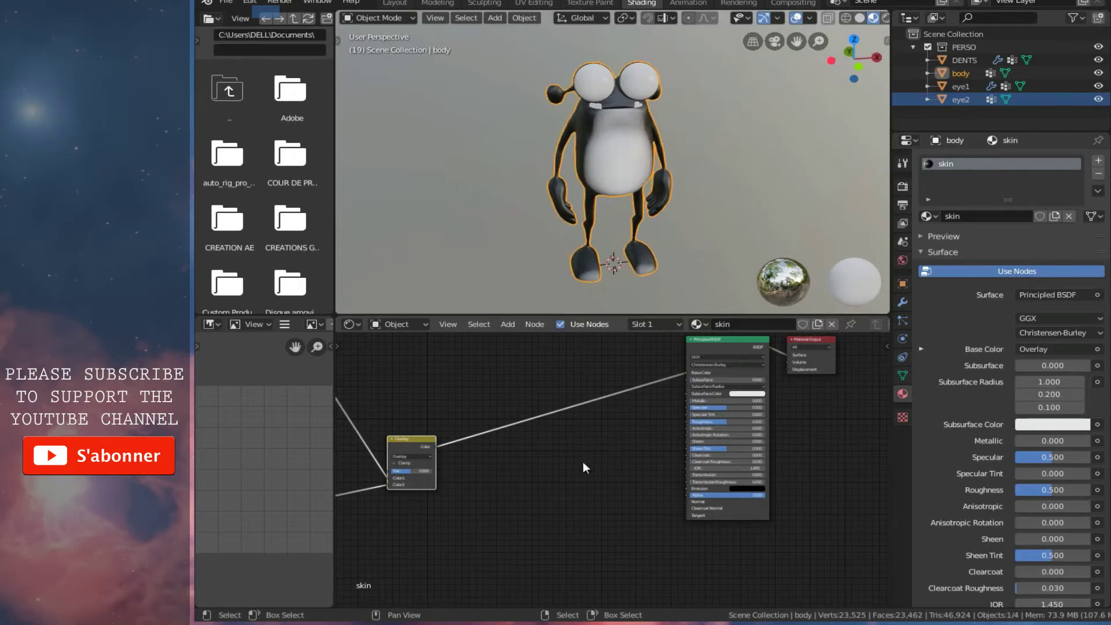
middle_click_drag(529, 486, 568, 460)
scroll(531, 453, "up", 3)
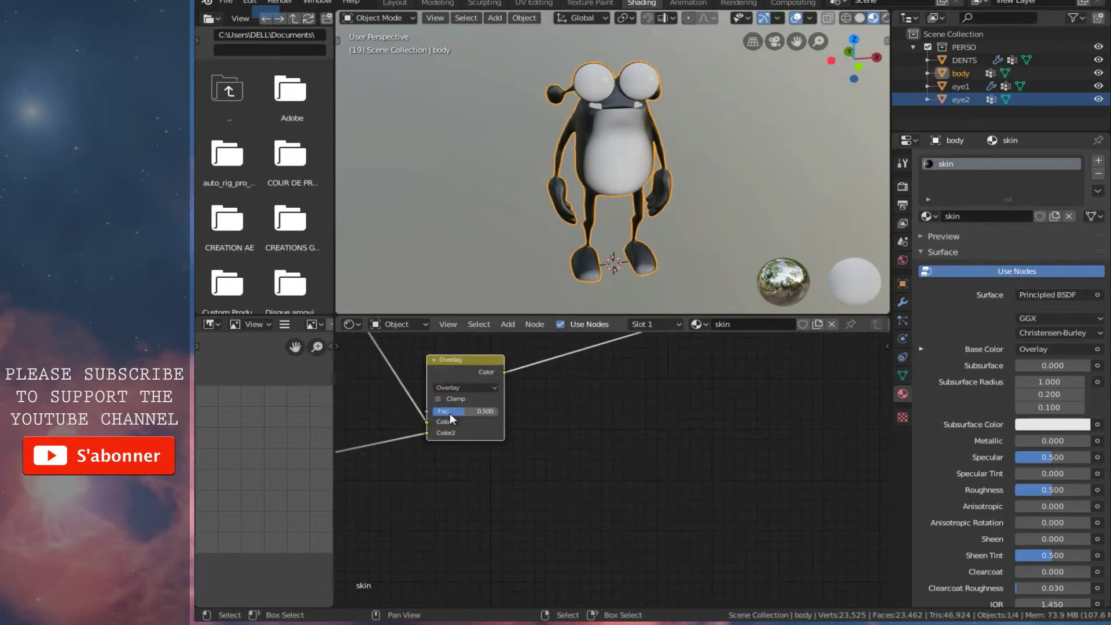
left_click_drag(459, 412, 514, 421)
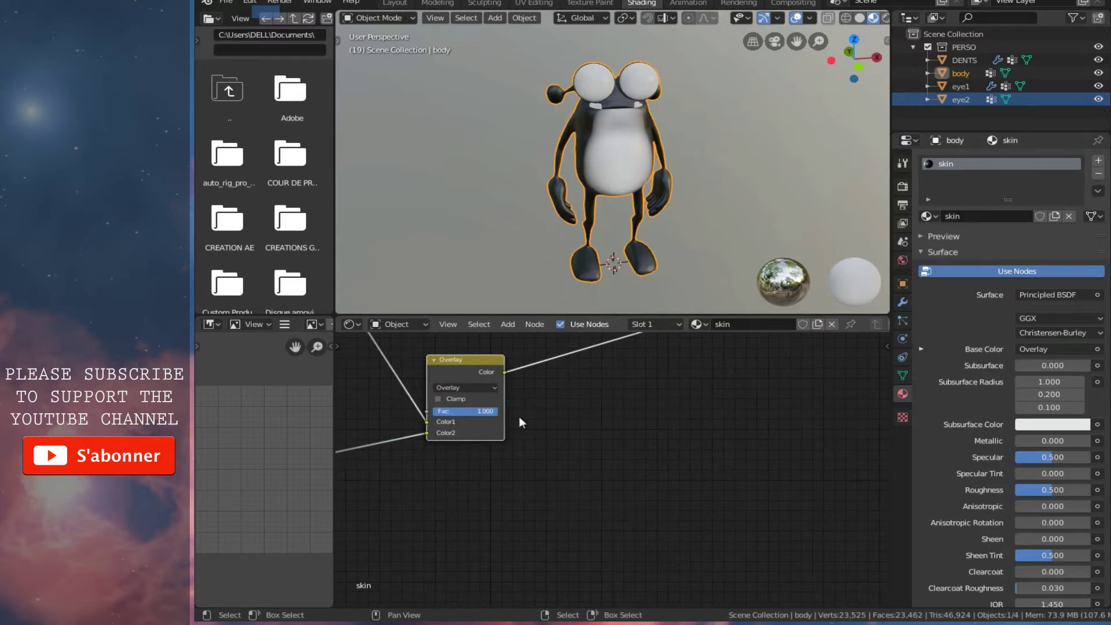
mouse_move(590, 266)
middle_mouse_down()
mouse_move(550, 196)
mouse_move(460, 194)
mouse_move(547, 192)
mouse_move(579, 208)
middle_mouse_up()
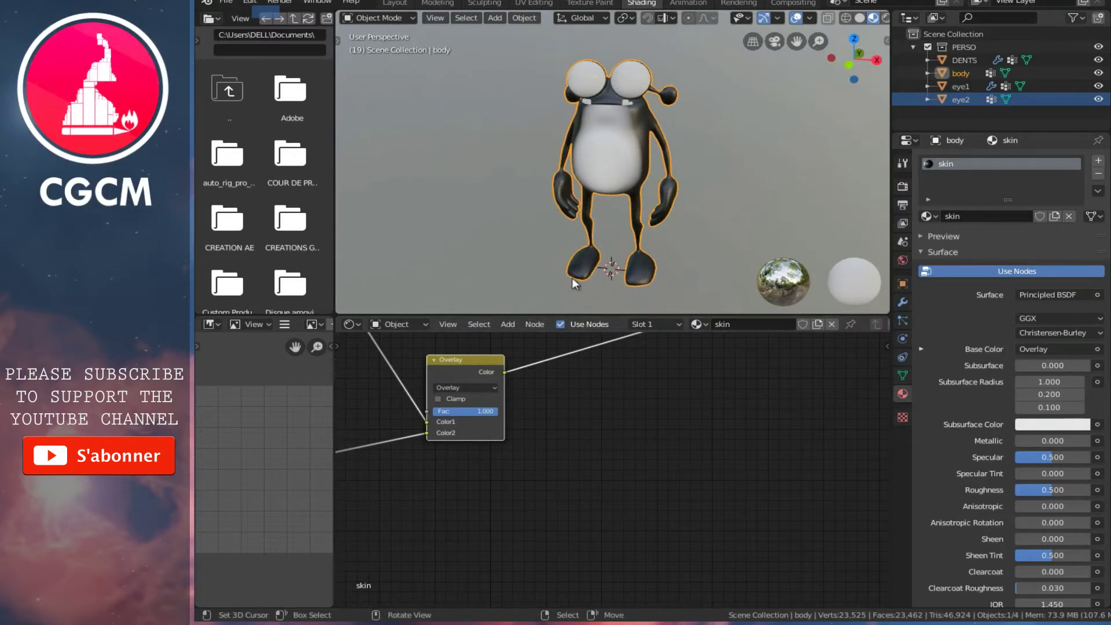
- Nudge the upper ColorRamp's black stop left and check the white stop at 0.000
scroll(554, 488, "down", 2)
middle_click_drag(469, 505, 481, 439)
scroll(480, 446, "up", 1)
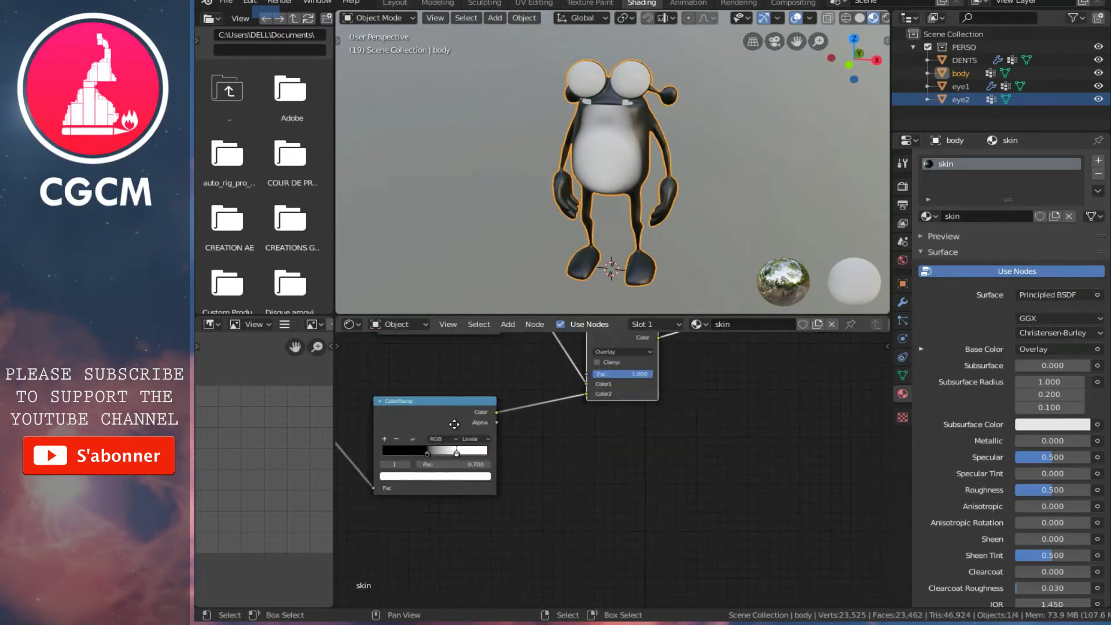
scroll(498, 457, "up", 1)
scroll(503, 472, "up", 1)
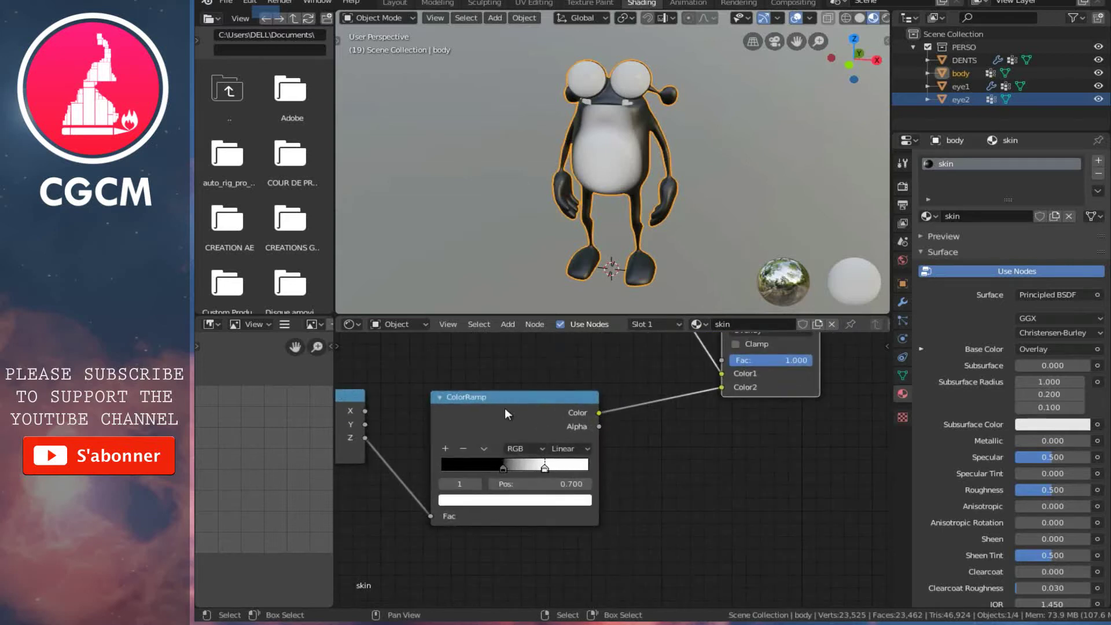
scroll(520, 385, "down", 2)
middle_click_drag(520, 384, 516, 496)
scroll(510, 446, "up", 2)
scroll(457, 405, "up", 1)
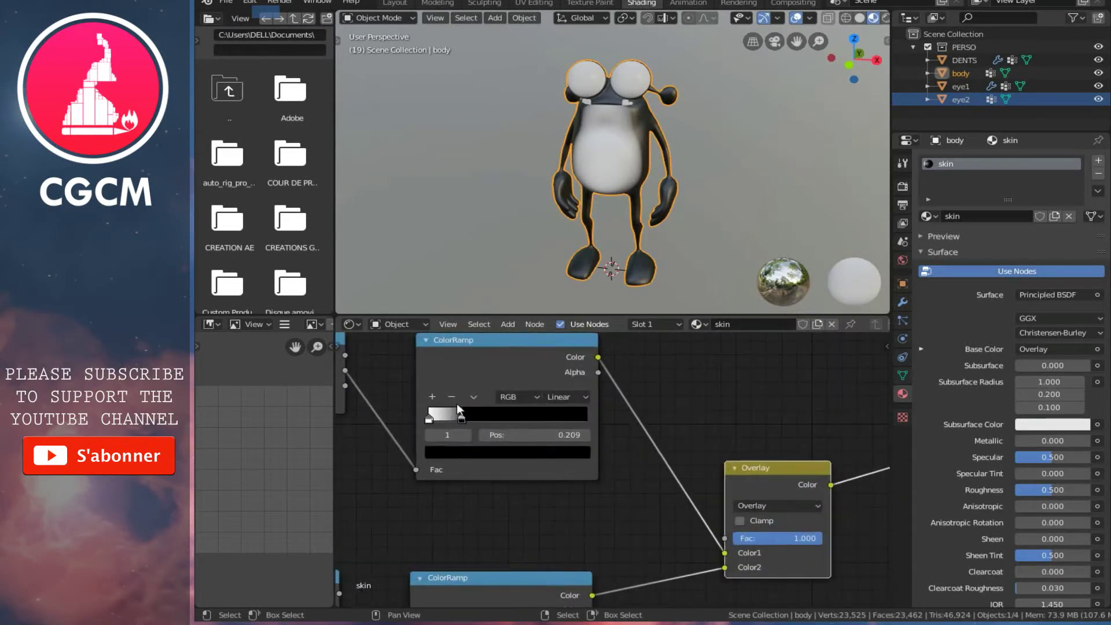
left_click_drag(463, 420, 460, 419)
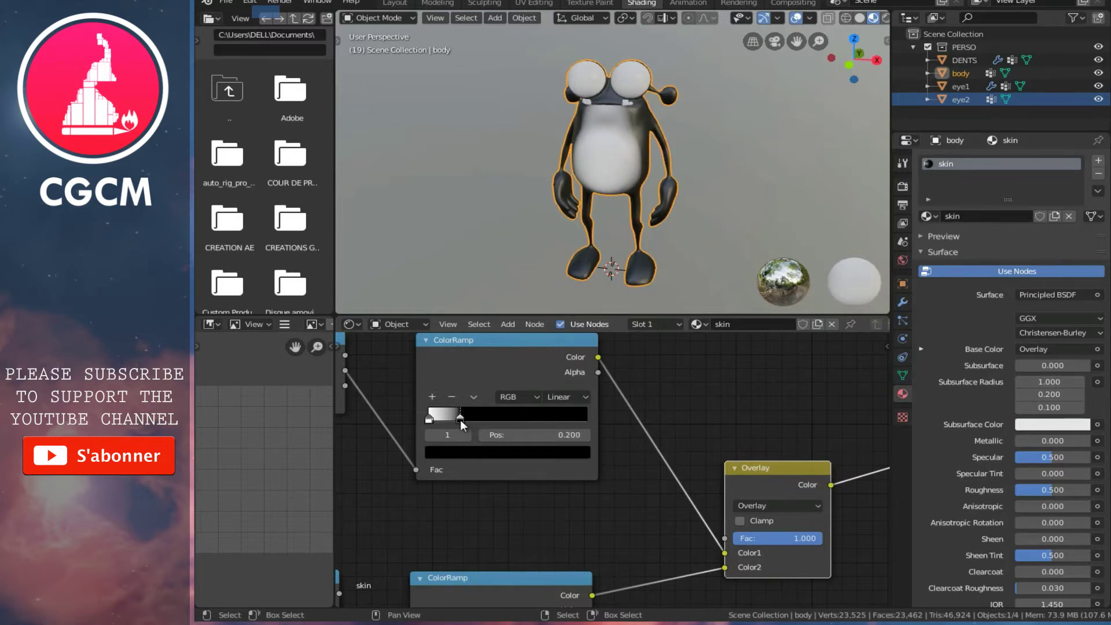
left_click(431, 420)
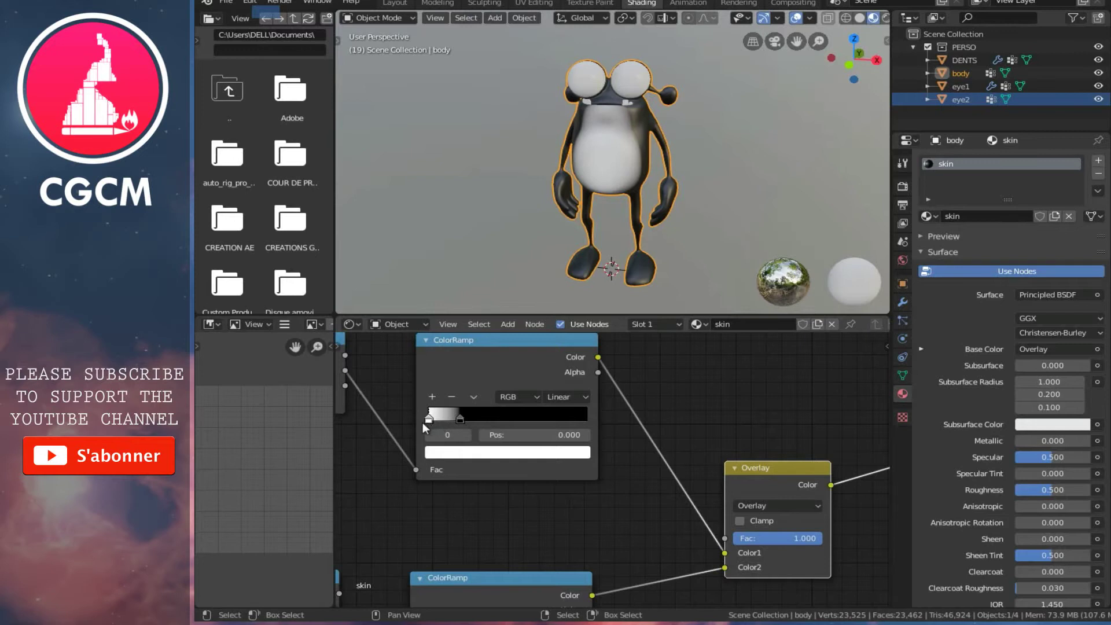
mouse_move(638, 171)
middle_mouse_down()
mouse_move(652, 200)
mouse_move(602, 242)
middle_mouse_up()
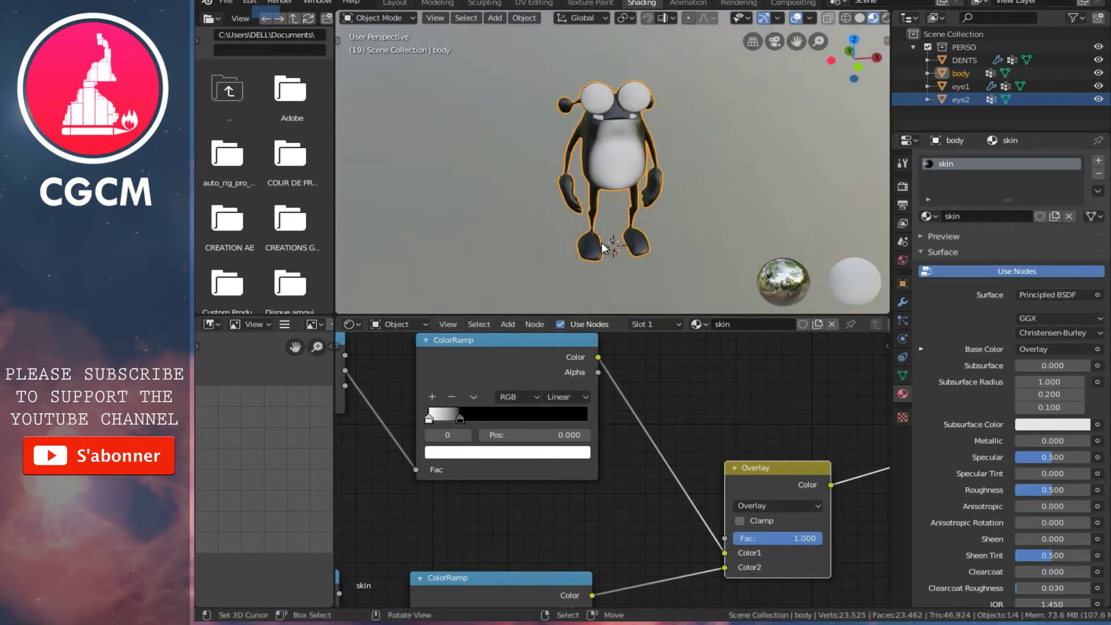
- Set the upper ColorRamp's black stop to 0.214 and orbit to check the skin pattern
left_click(463, 416)
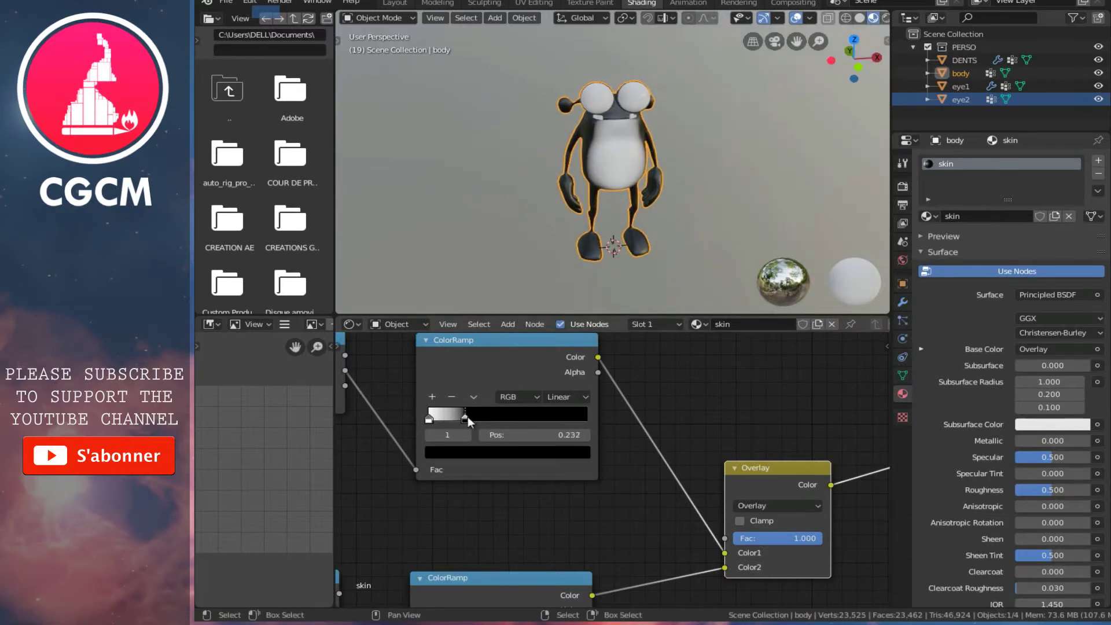
left_click_drag(465, 418, 466, 418)
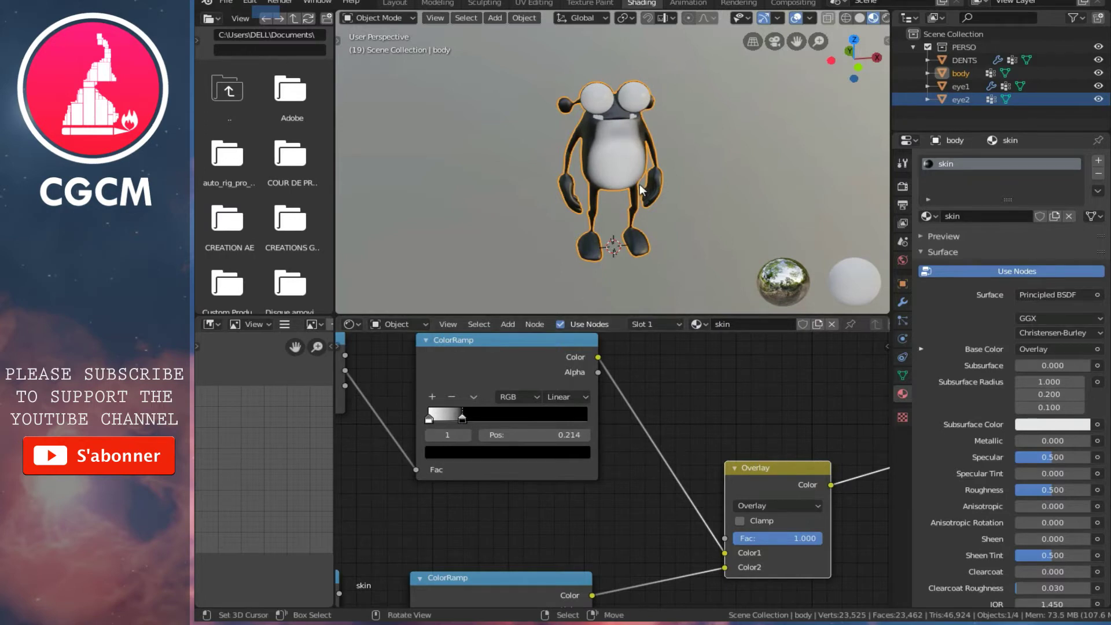
middle_click_drag(655, 197, 653, 166)
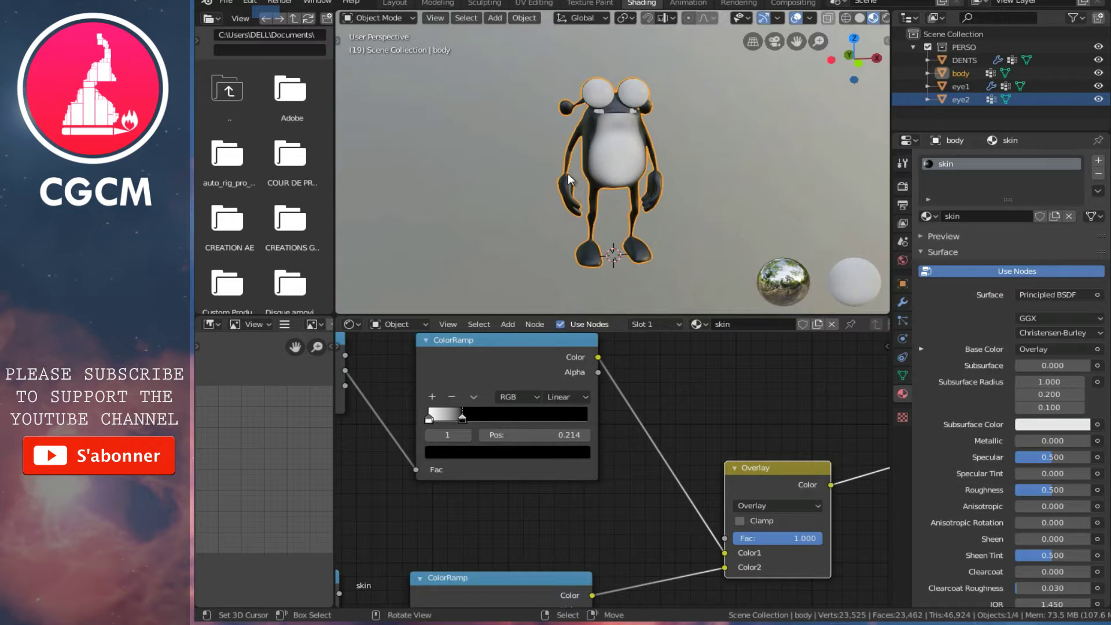
mouse_move(619, 166)
middle_mouse_down()
mouse_move(579, 182)
mouse_move(649, 175)
mouse_move(559, 210)
mouse_move(651, 199)
middle_mouse_up()
scroll(579, 182, "up", 3)
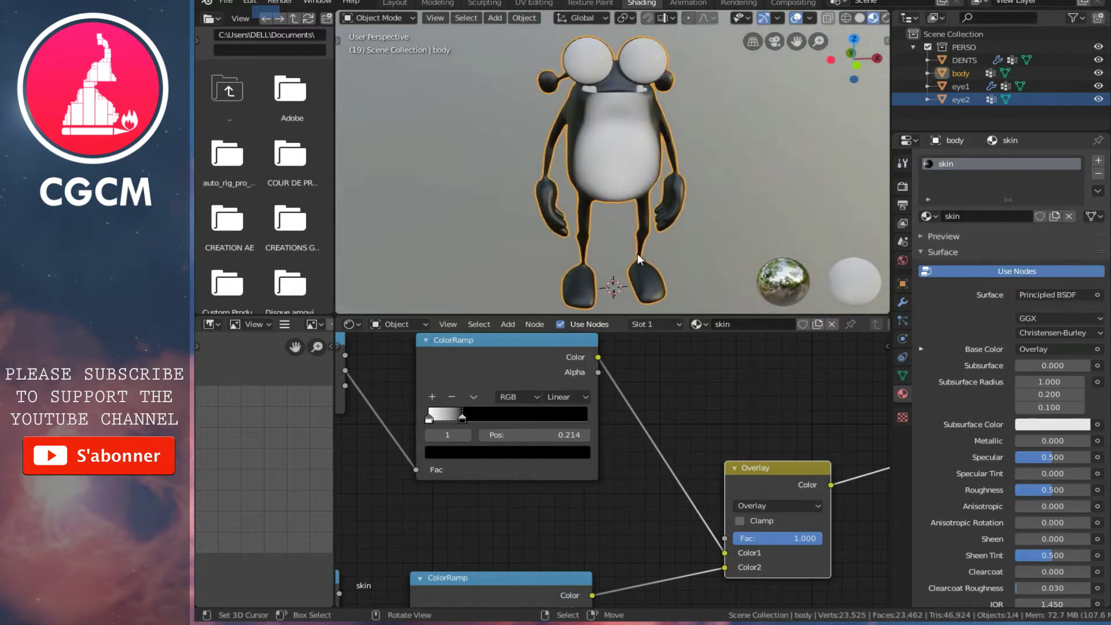
scroll(715, 430, "down", 3)
middle_click_drag(716, 431, 571, 434)
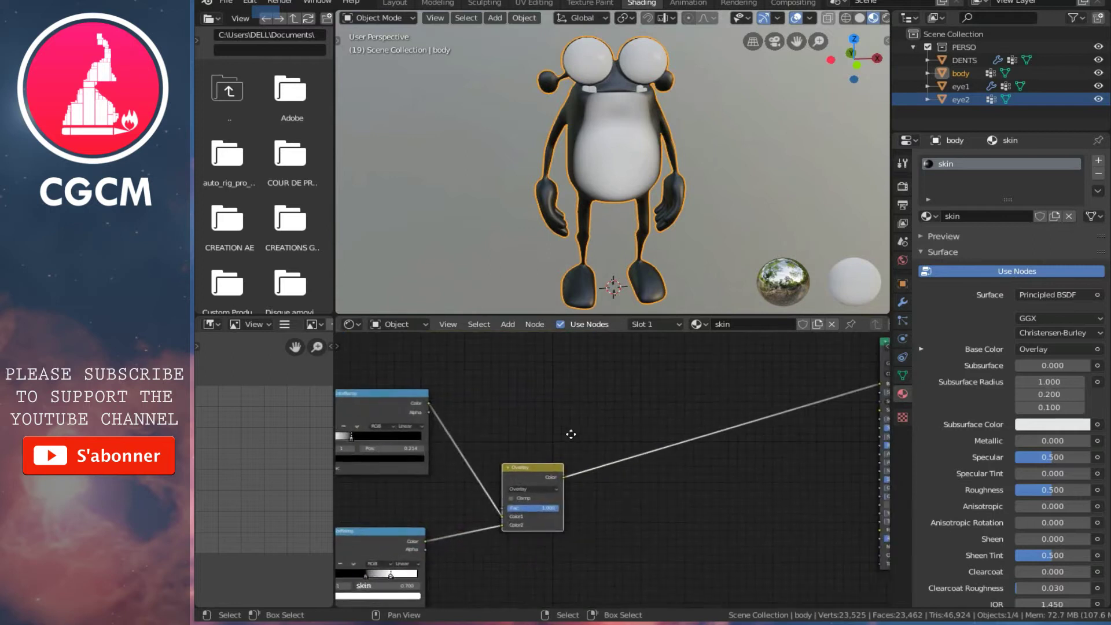
- Insert a ColorRamp node on the link from Overlay to the skin's Base Color
left_click(507, 325)
mouse_move(533, 437)
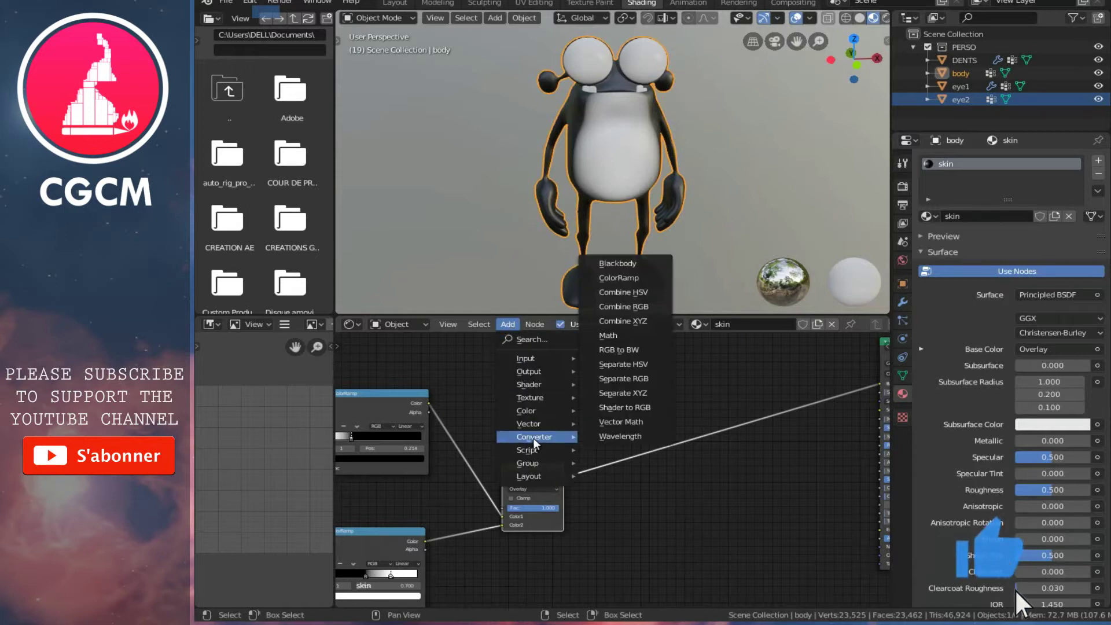
left_click(631, 277)
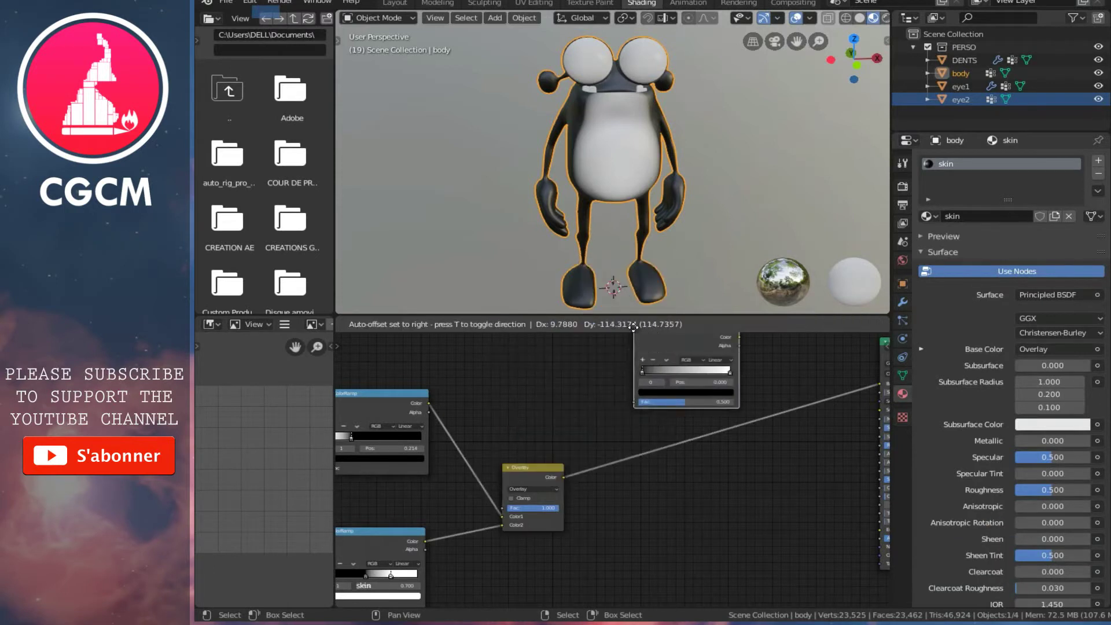
left_click(632, 433)
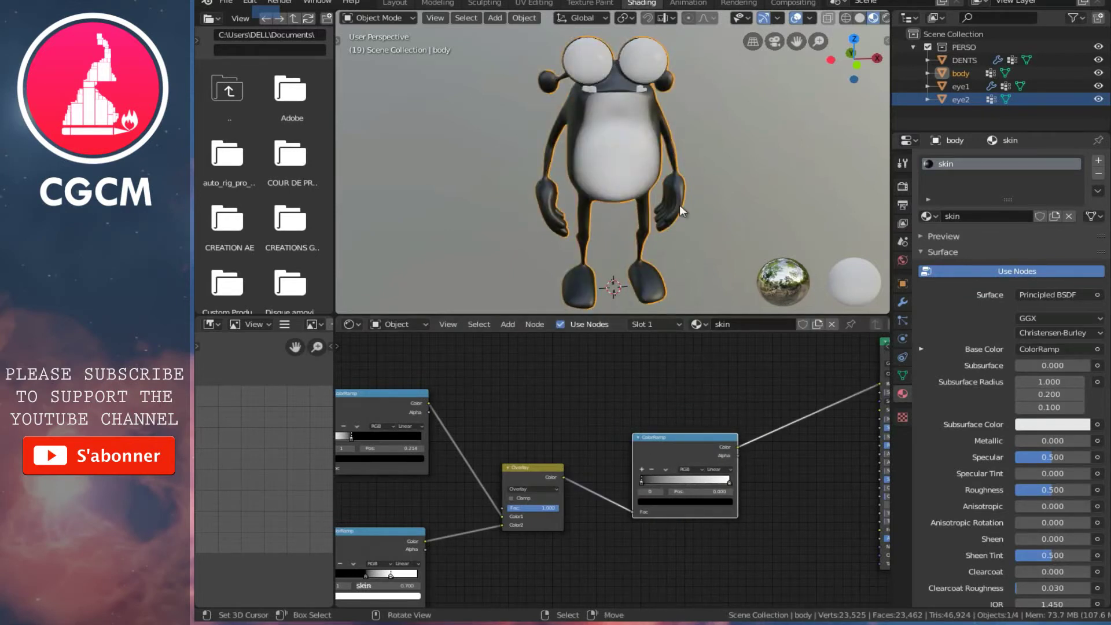
middle_click_drag(679, 205, 552, 199)
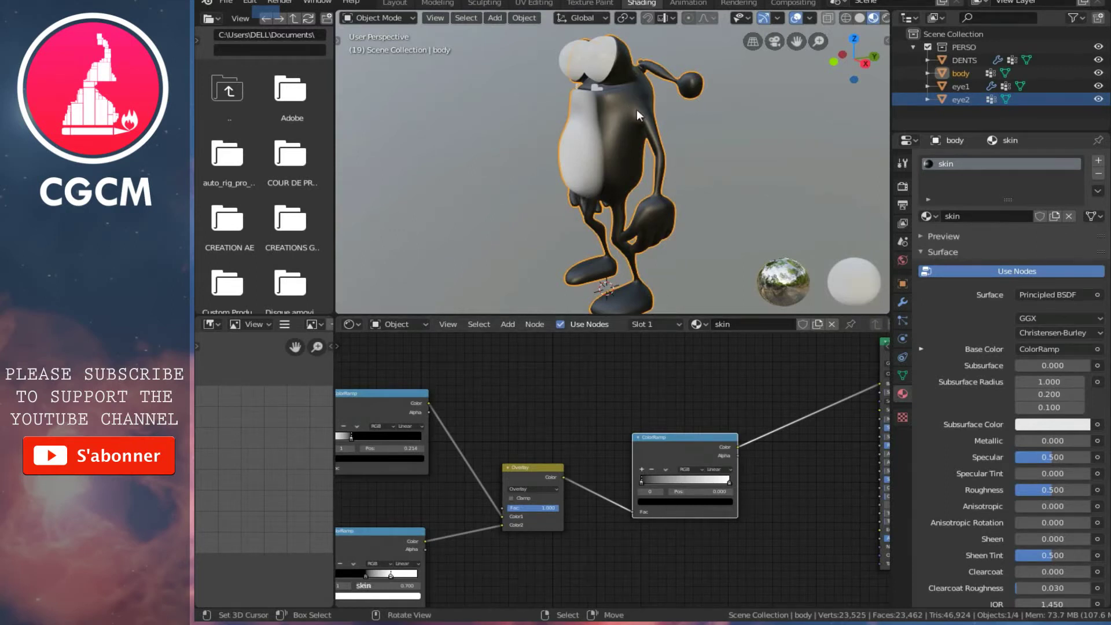
- Pull the ramp's black stop toward the middle and the white stop to about 0.400
mouse_move(641, 481)
left_mouse_down()
mouse_move(704, 479)
mouse_move(619, 486)
left_mouse_up()
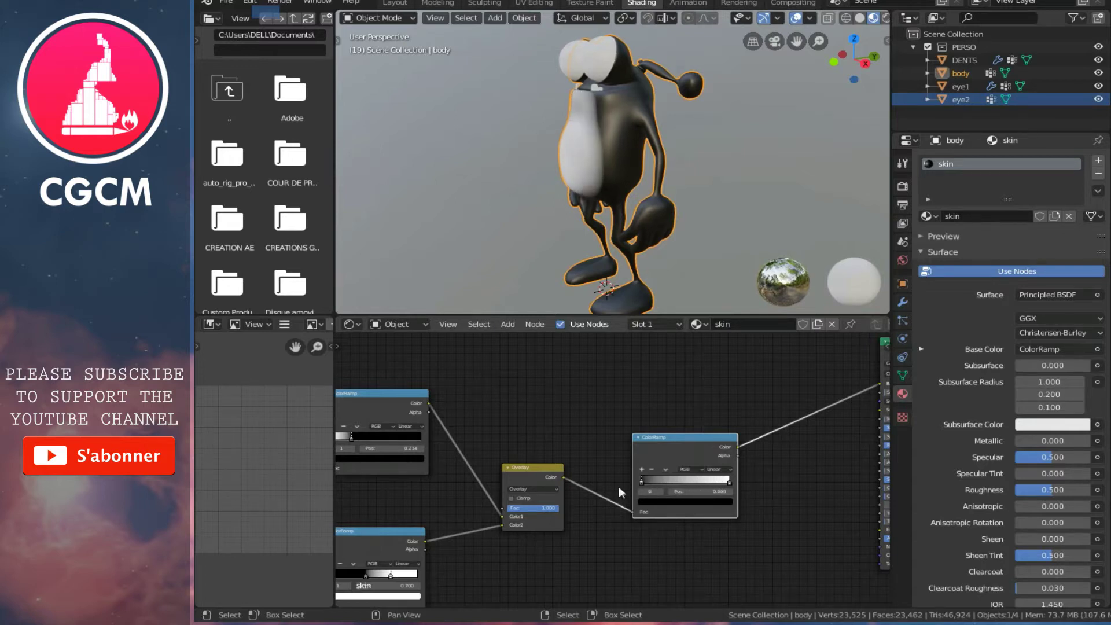
mouse_move(730, 482)
left_mouse_down()
mouse_move(665, 478)
mouse_move(715, 478)
left_mouse_up()
middle_click_drag(613, 152, 668, 136)
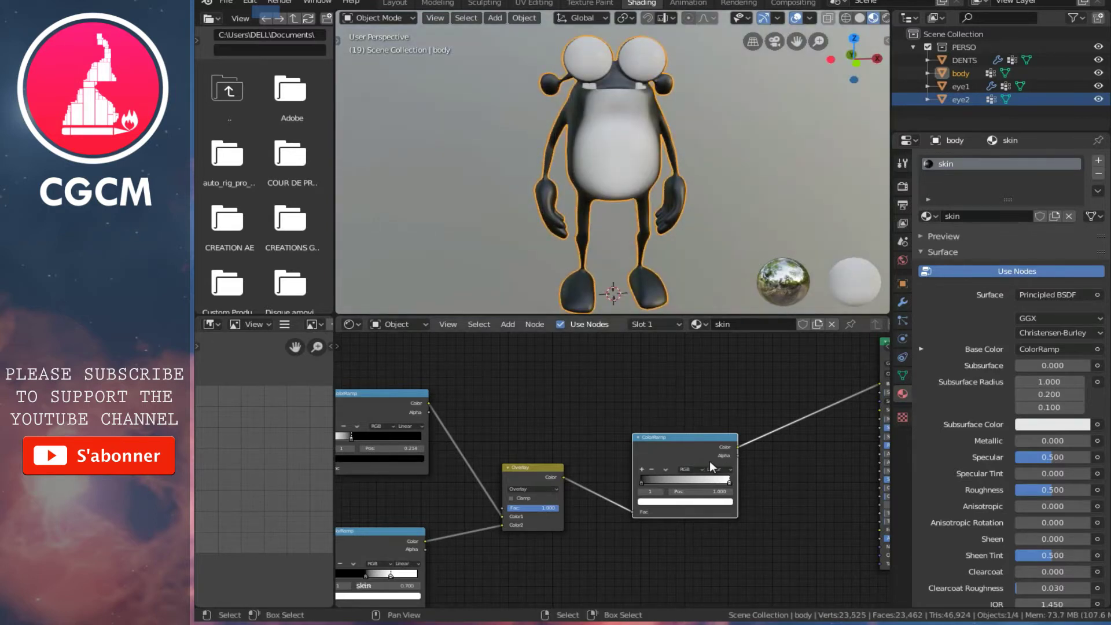
scroll(710, 460, "up", 2)
- Recolour the ColorRamp stops, making the right stop orange and the left stop white
middle_click_drag(719, 513, 589, 492)
scroll(590, 493, "up", 1)
scroll(571, 505, "up", 1)
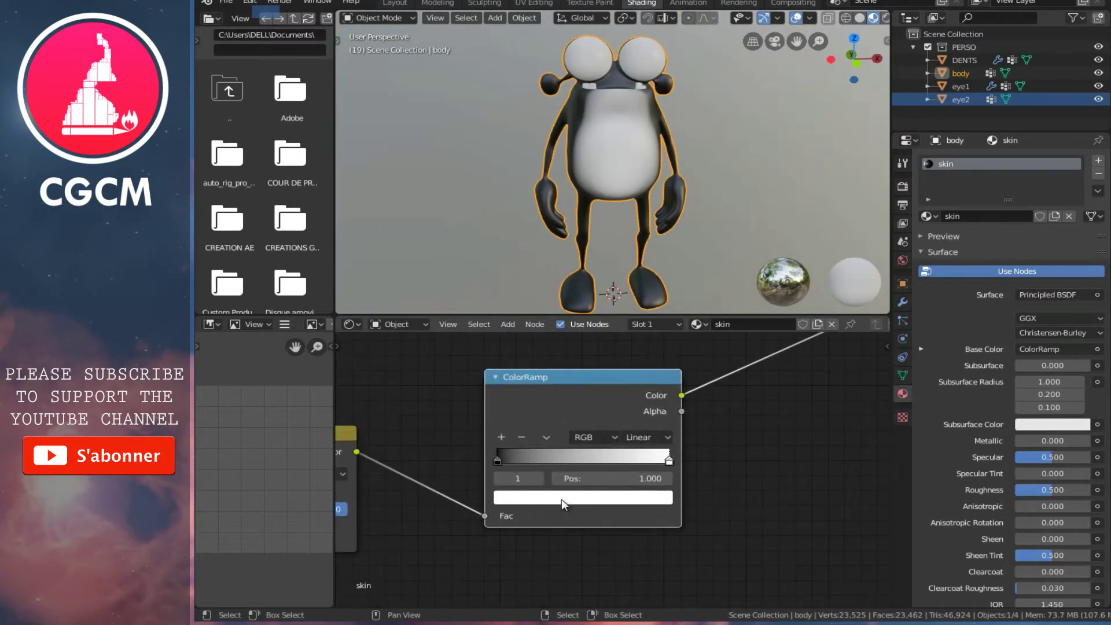
left_click(561, 499)
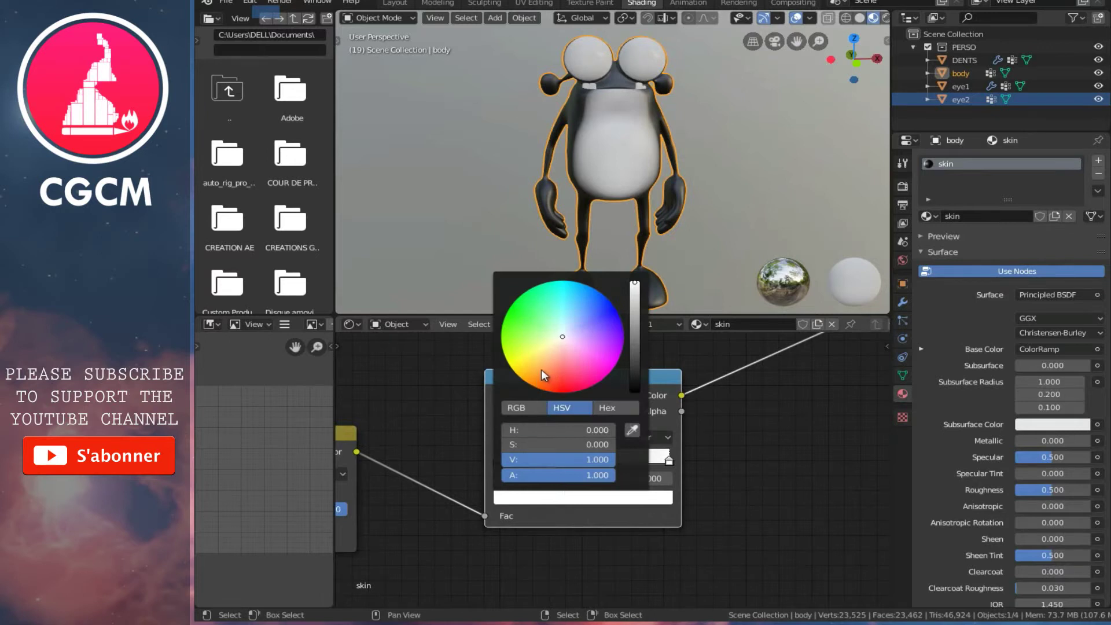
left_click(541, 370)
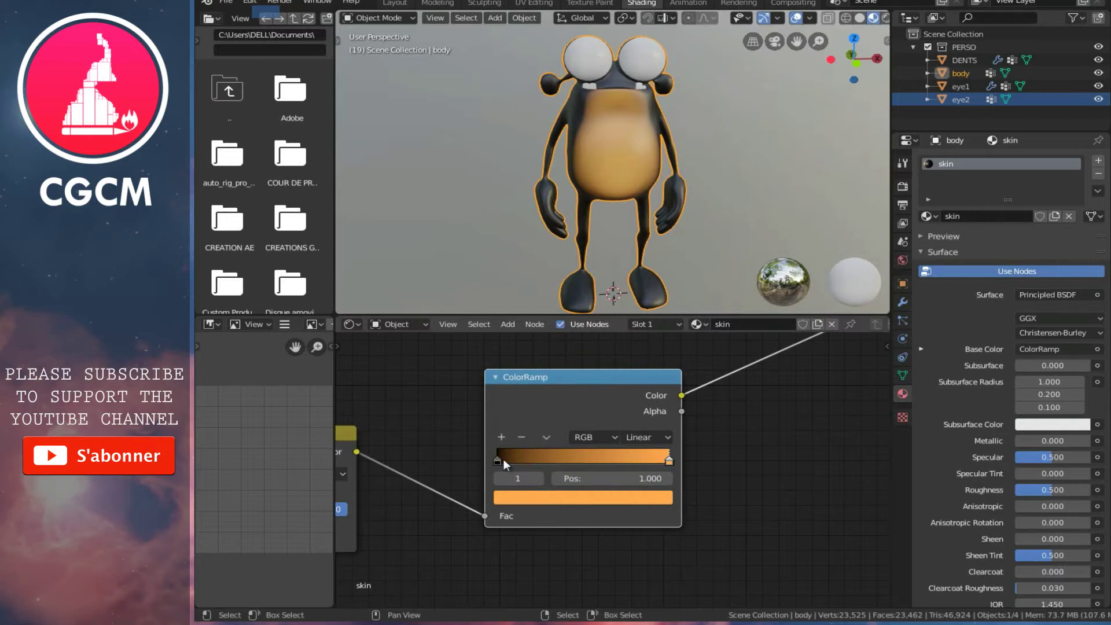
left_click(499, 461)
left_click(526, 498)
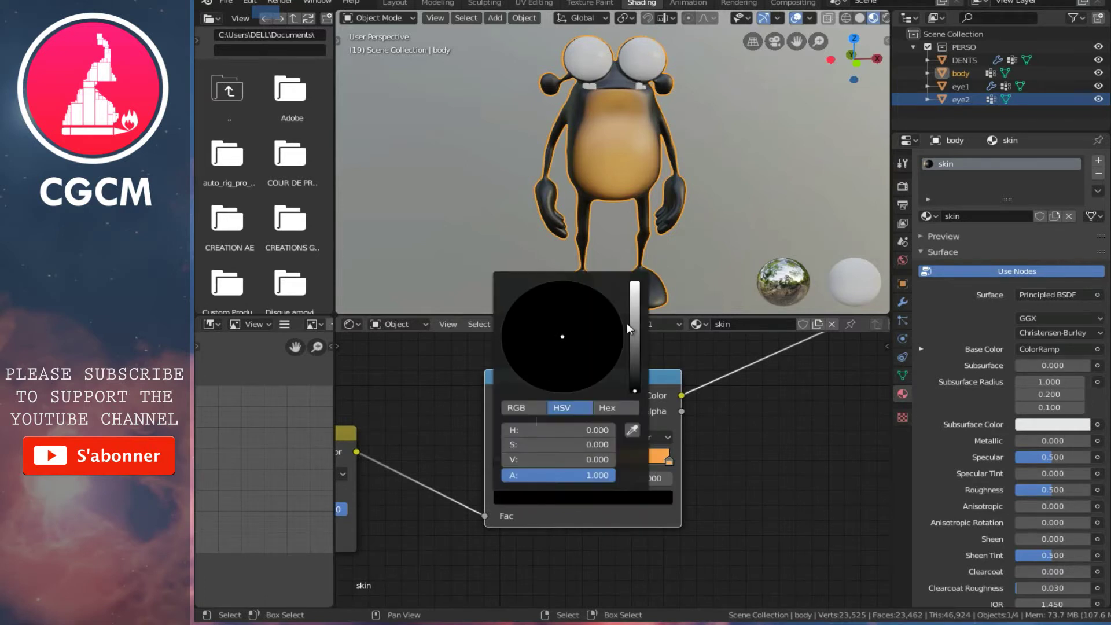
left_click_drag(630, 329, 638, 252)
- Swap the stop positions so orange sits at 0.155 and white at the right end
mouse_move(495, 460)
left_mouse_down()
mouse_move(603, 460)
mouse_move(484, 460)
left_mouse_up()
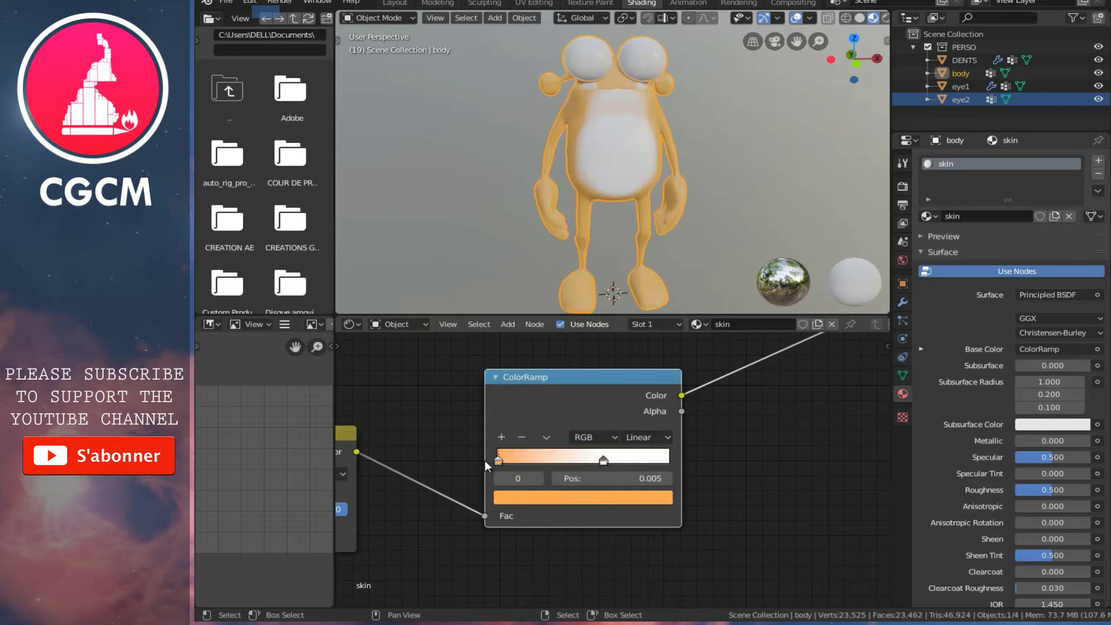
left_click_drag(604, 461, 707, 458)
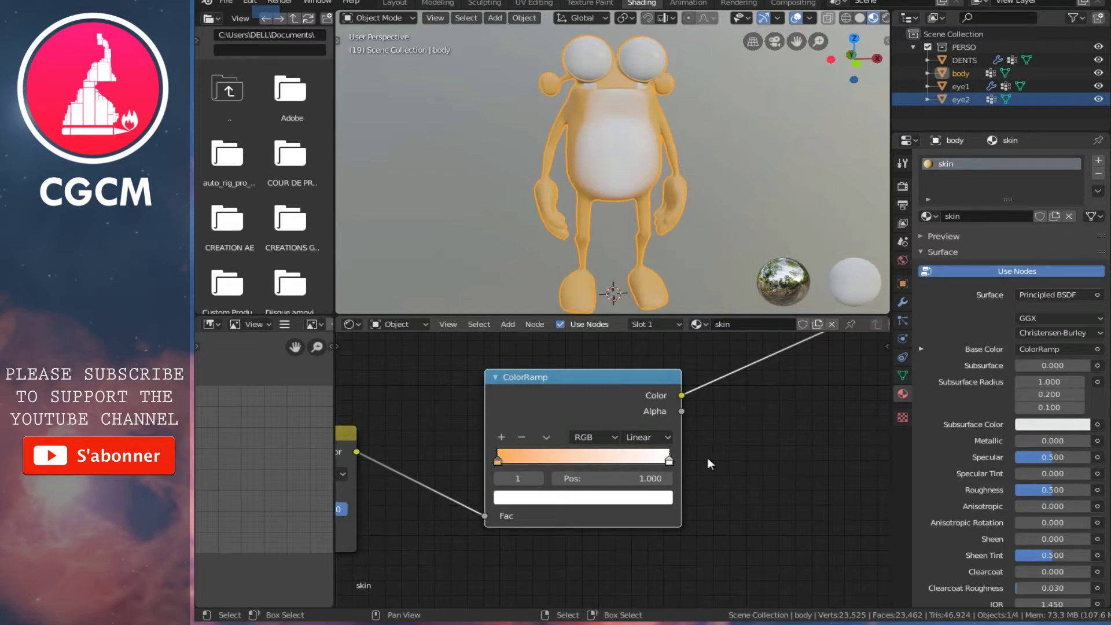
left_click_drag(498, 461, 527, 463)
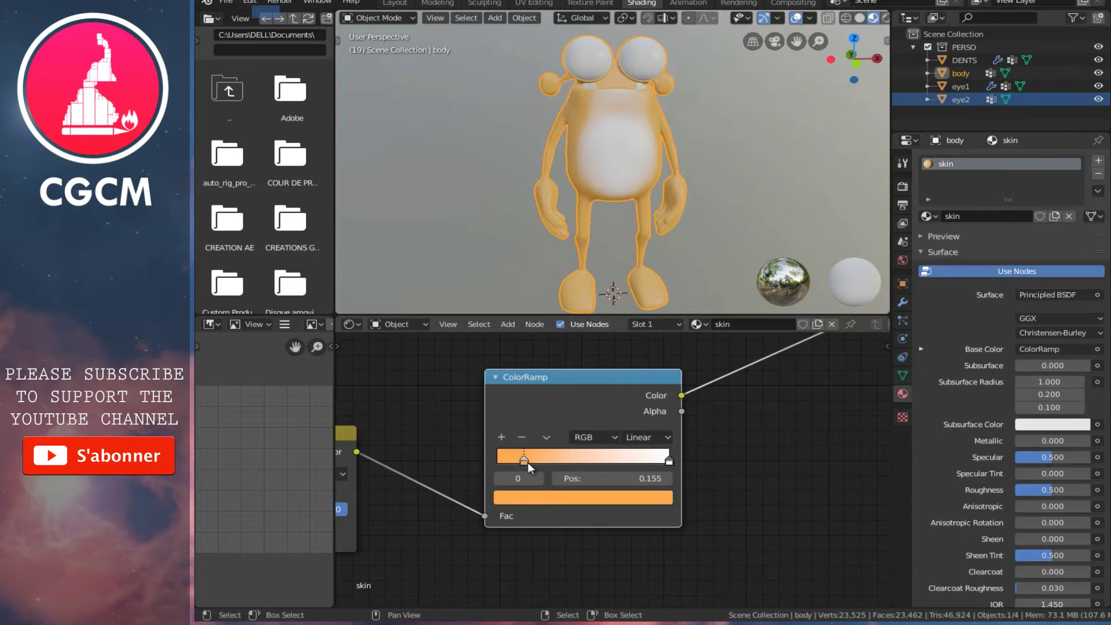
left_click(537, 499)
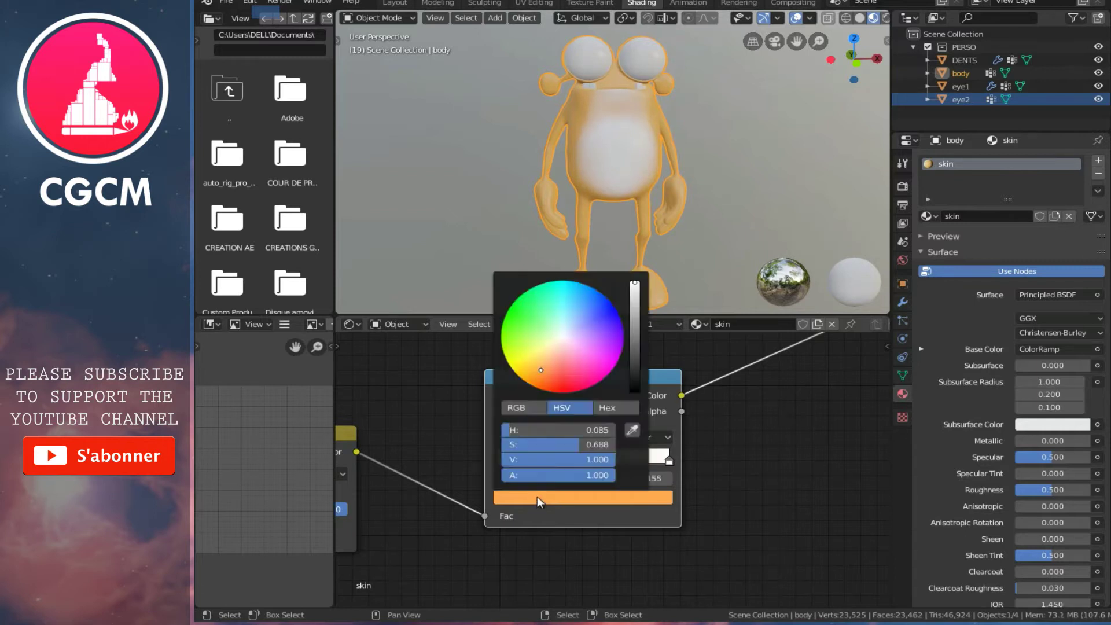
left_click(544, 376)
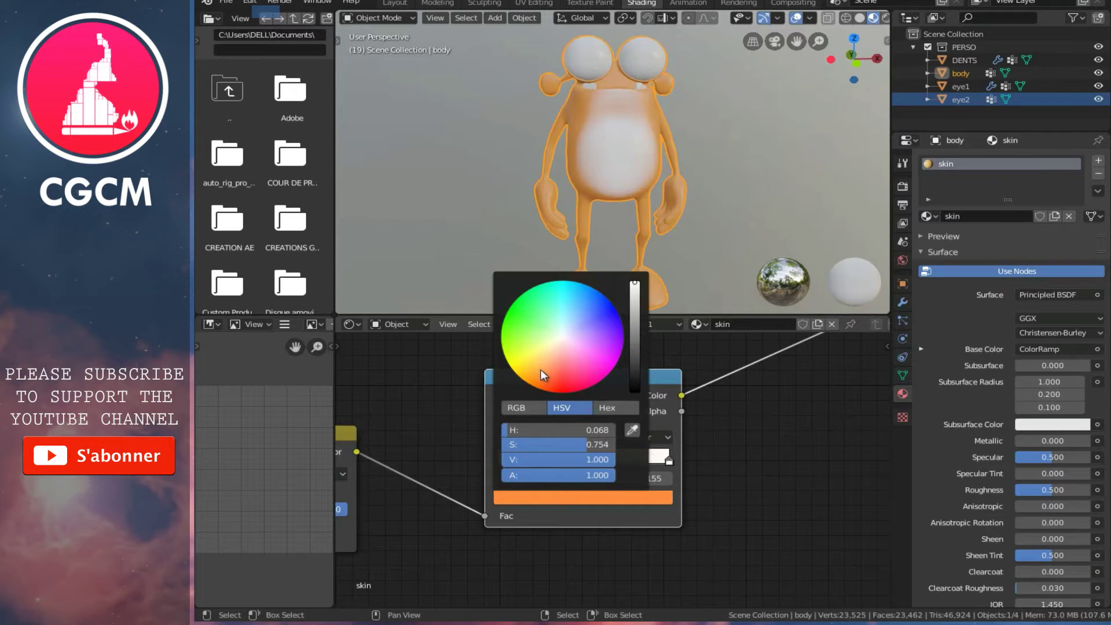
key("ctrl+z")
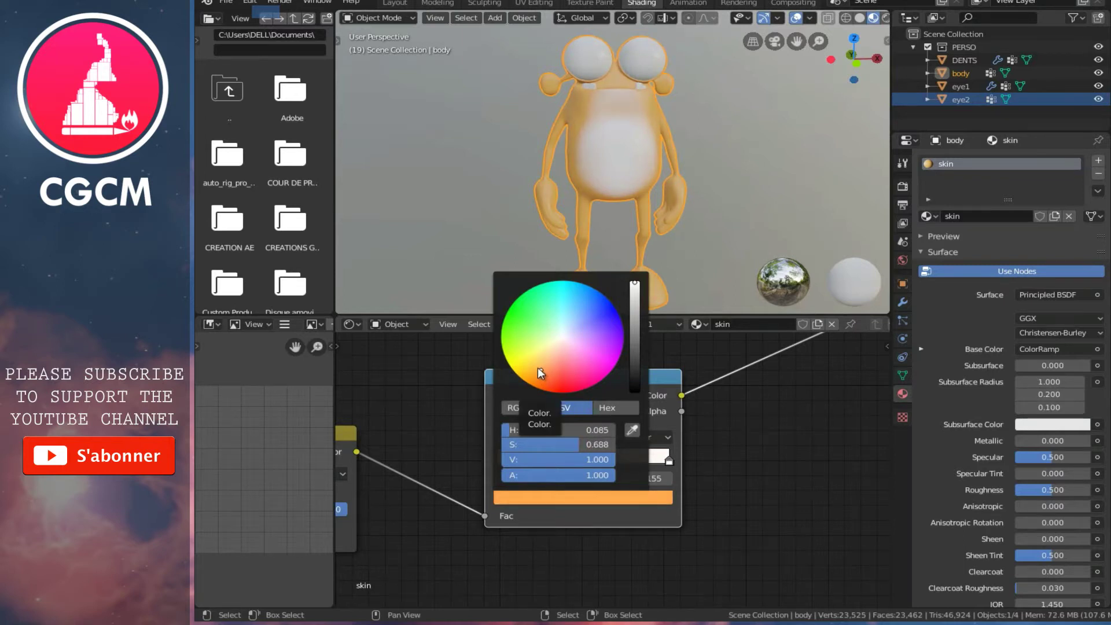
scroll(646, 202, "down", 2)
mouse_move(646, 201)
middle_mouse_down()
mouse_move(540, 185)
mouse_move(713, 186)
mouse_move(571, 189)
middle_mouse_up()
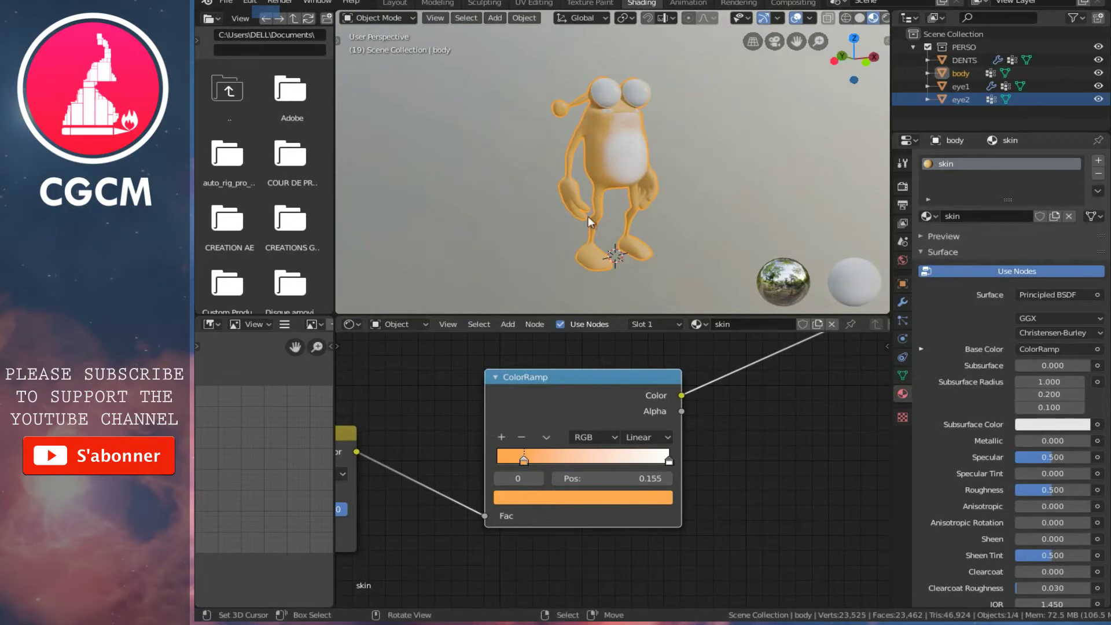
- Frame the node tree and place a Layer Weight node below the ColorRamp
key("Home")
middle_click_drag(595, 531, 617, 480)
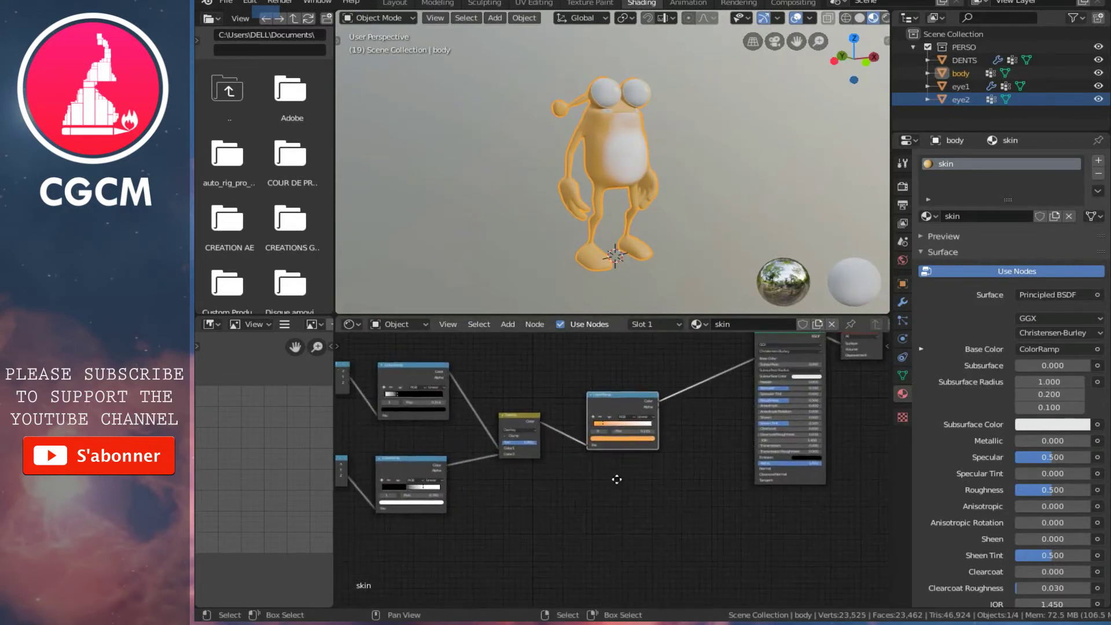
scroll(570, 451, "down", 1)
scroll(571, 450, "down", 1)
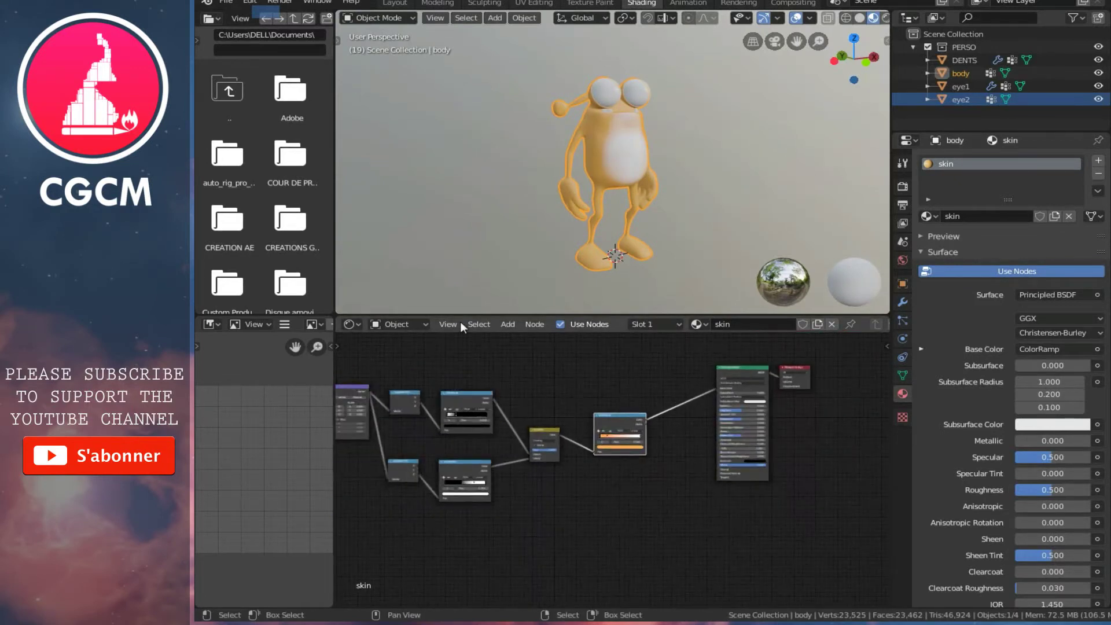
left_click(509, 324)
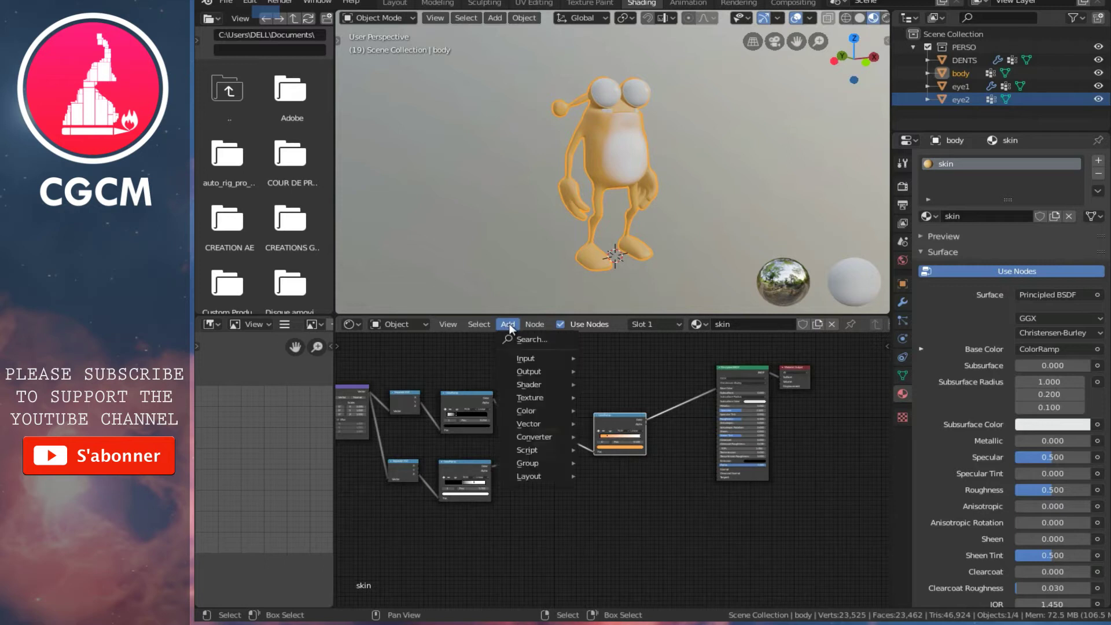
mouse_move(530, 359)
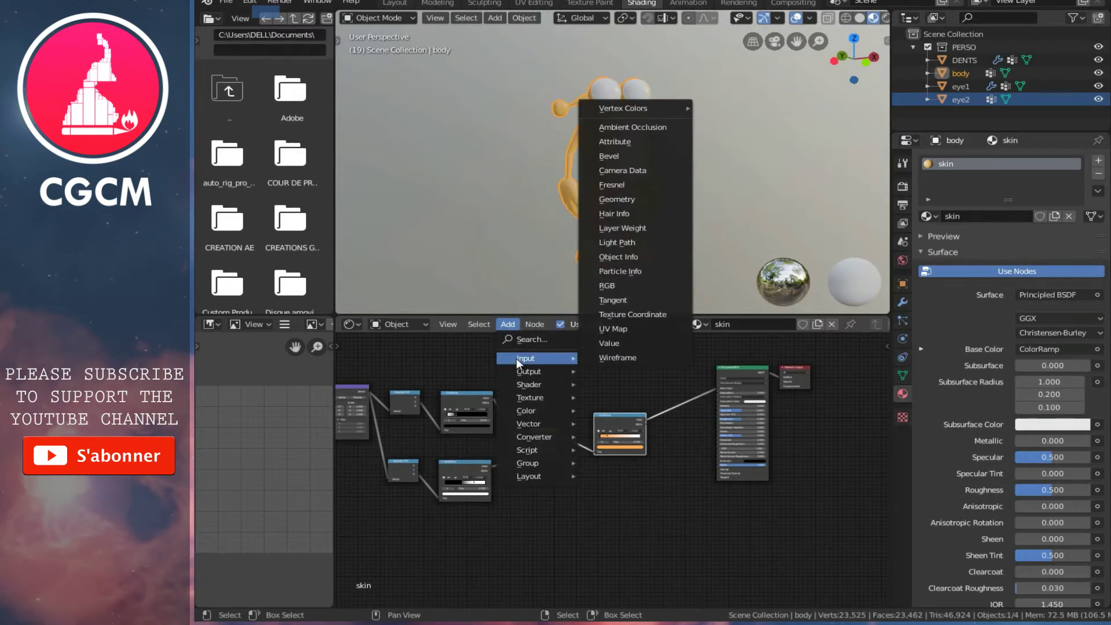
left_click(625, 226)
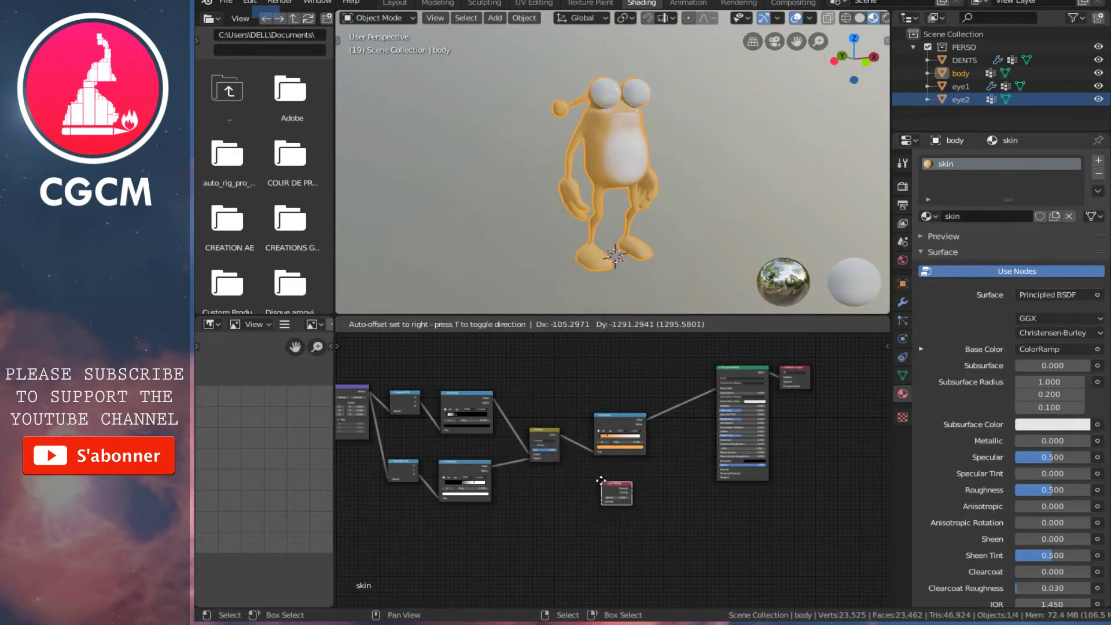
left_click(603, 477)
middle_click_drag(607, 504, 583, 499)
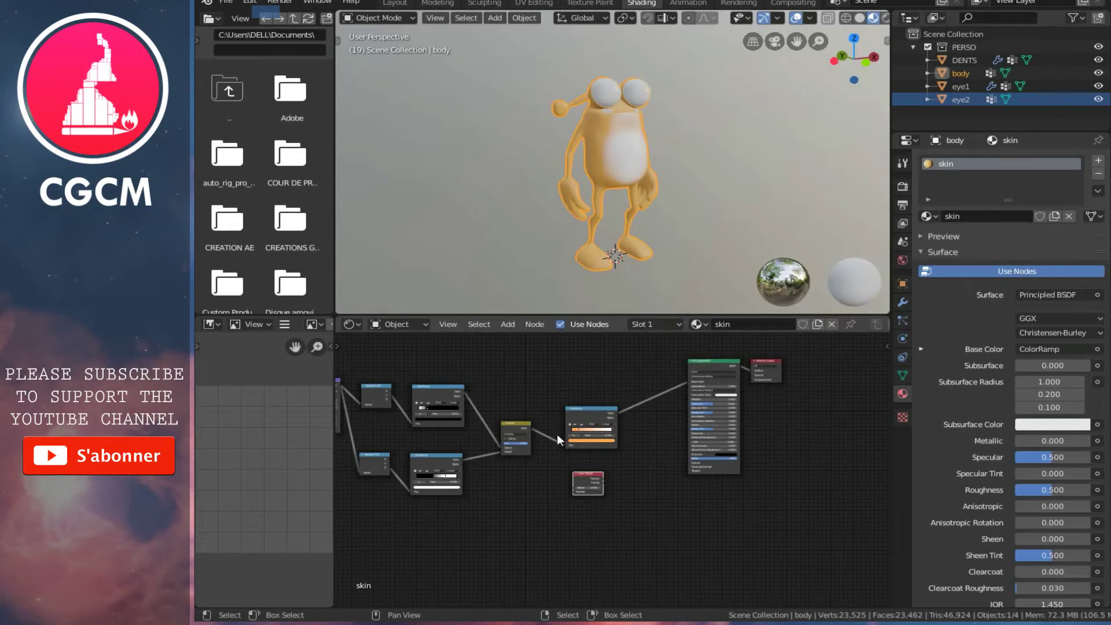
scroll(595, 472, "up", 2)
scroll(638, 459, "up", 2)
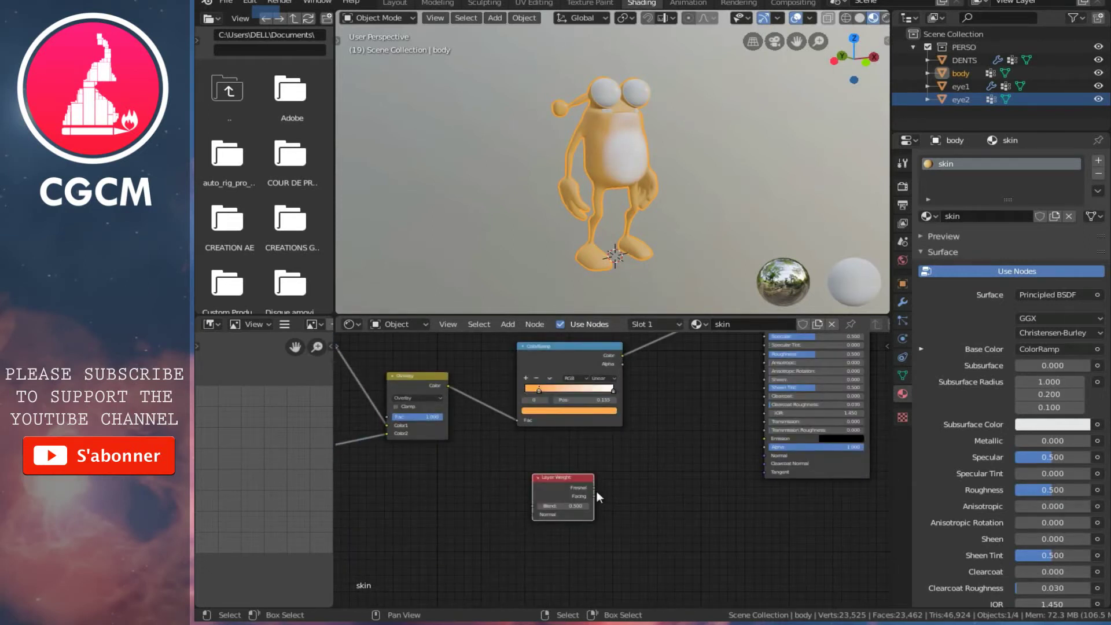
- Add a Fresnel node beside Layer Weight, then delete it again
left_click(505, 324)
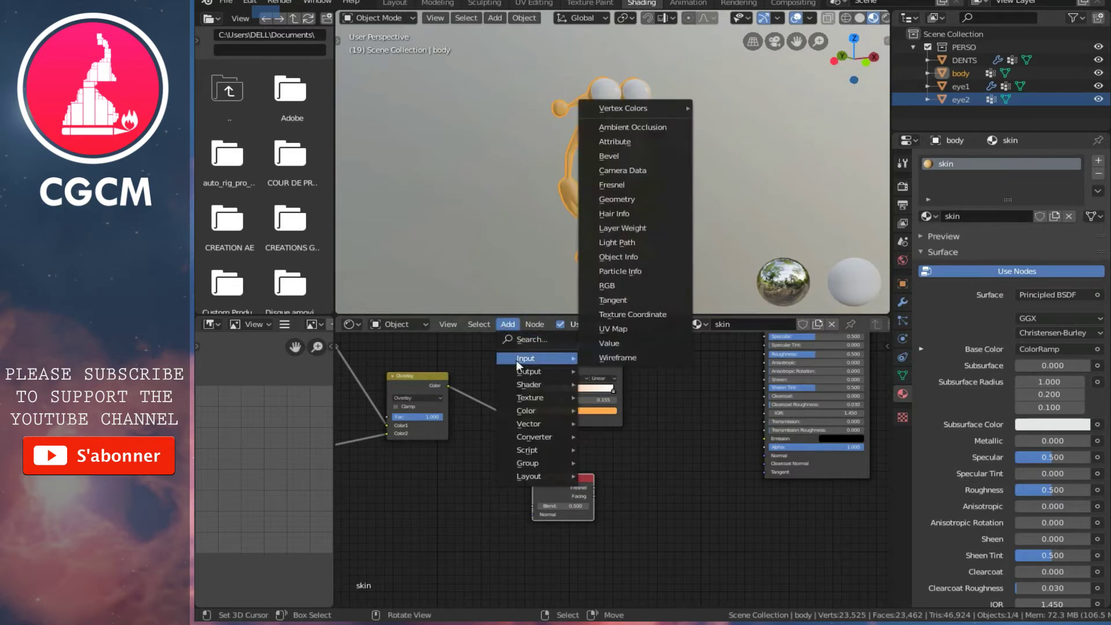
mouse_move(526, 359)
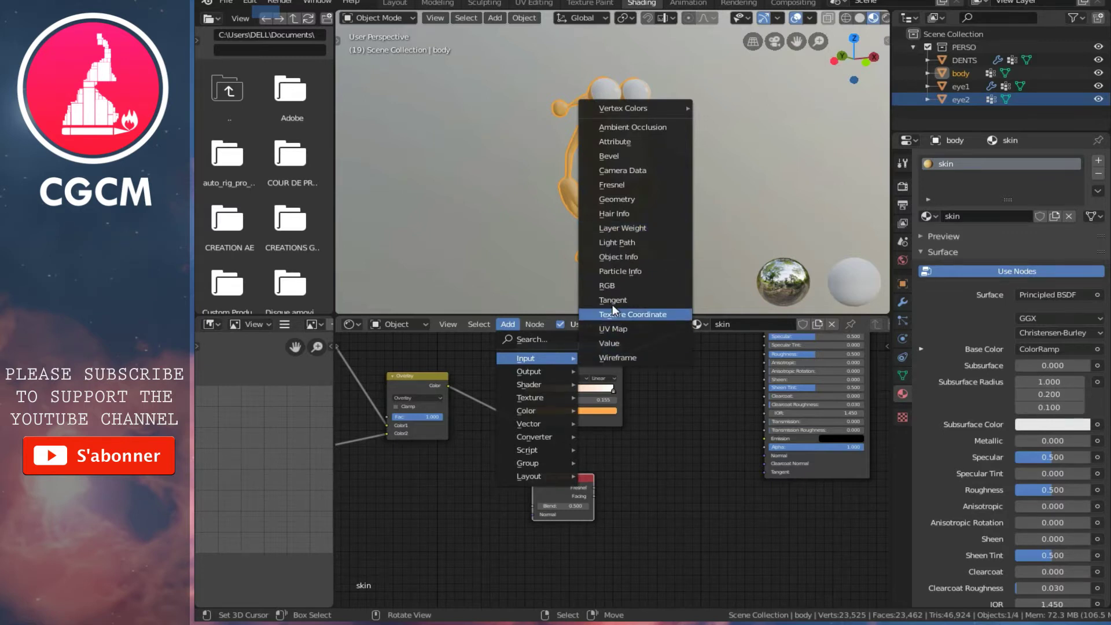
left_click(612, 189)
left_click(642, 492)
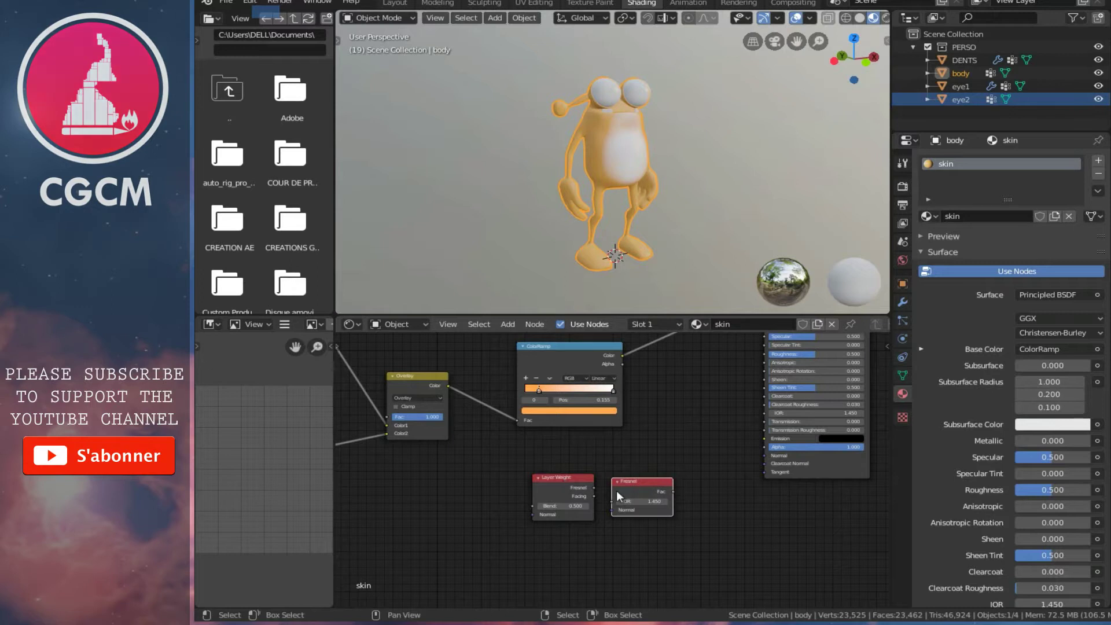
left_click_drag(637, 482, 625, 477)
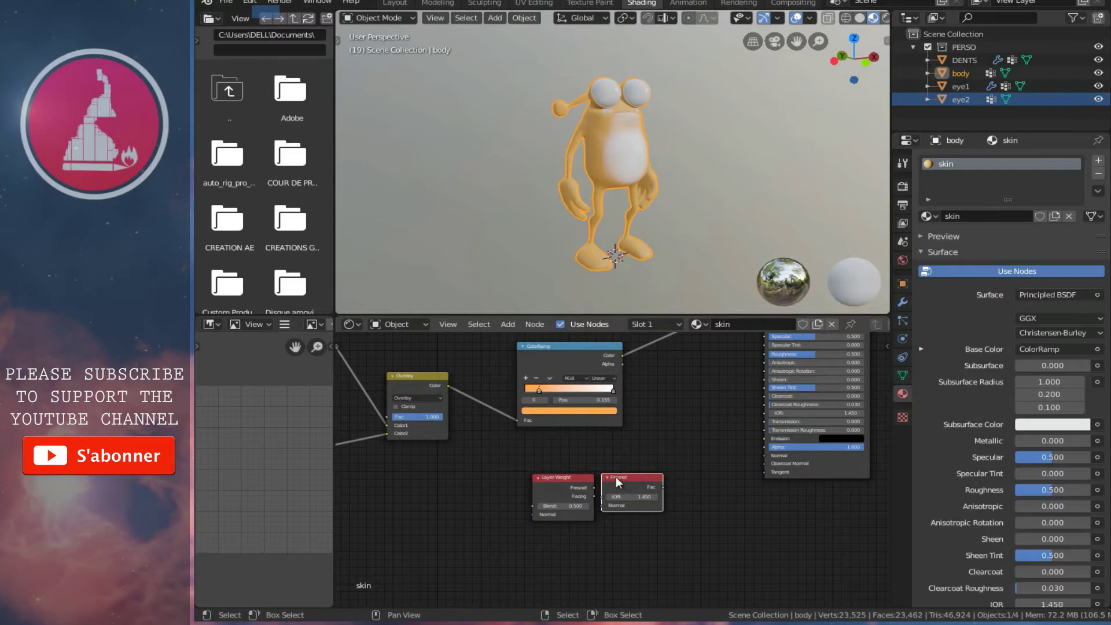
scroll(616, 477, "up", 1)
scroll(620, 513, "up", 1)
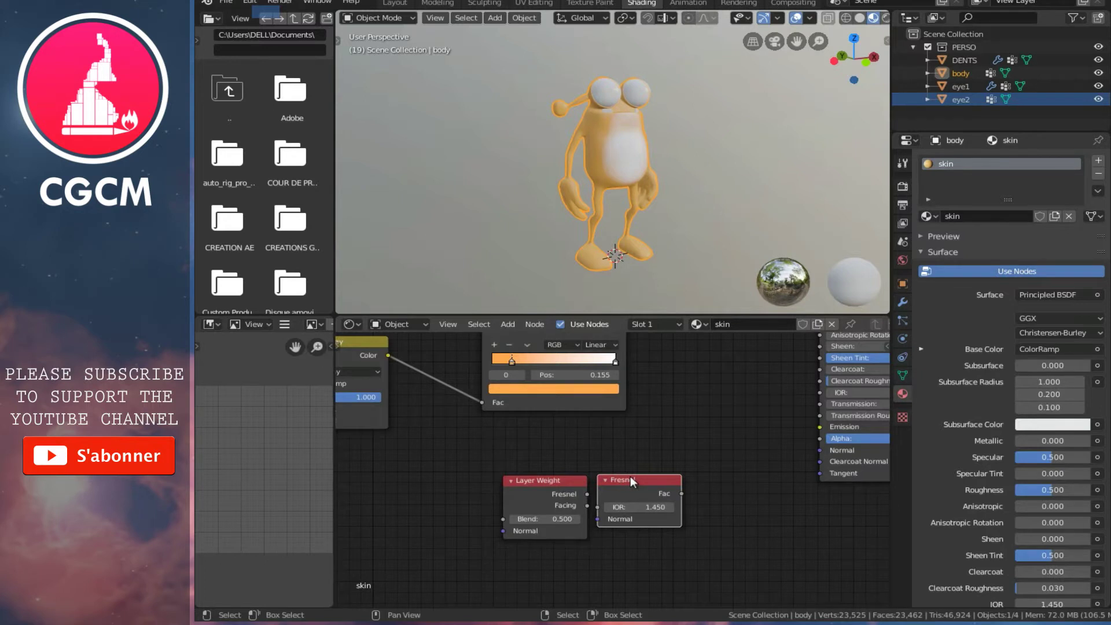
key("Delete")
scroll(581, 470, "down", 1)
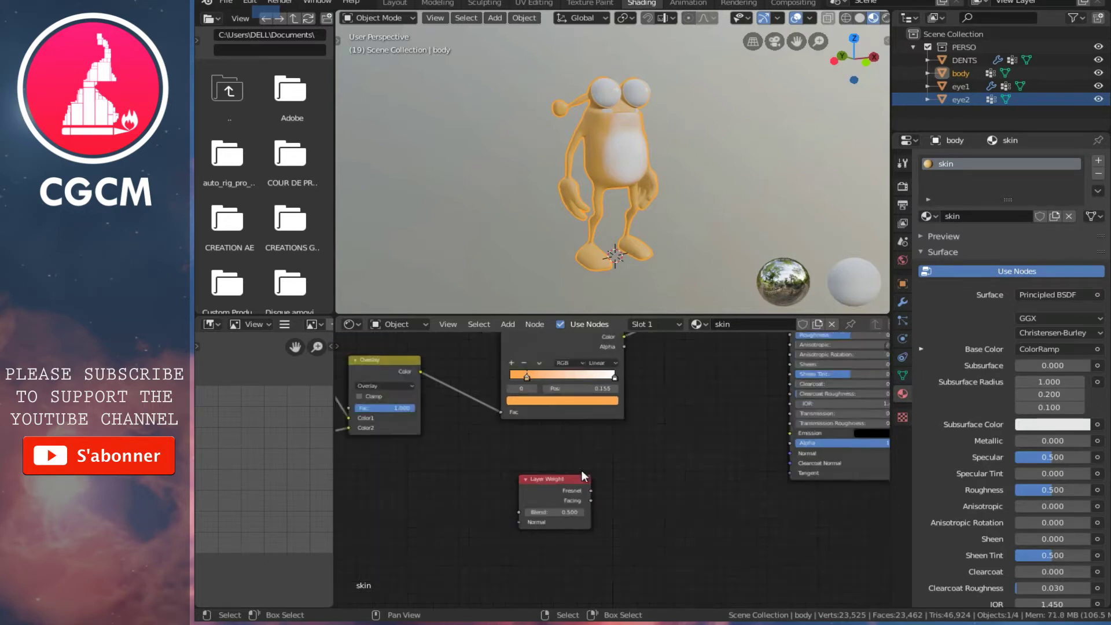
scroll(582, 470, "down", 2)
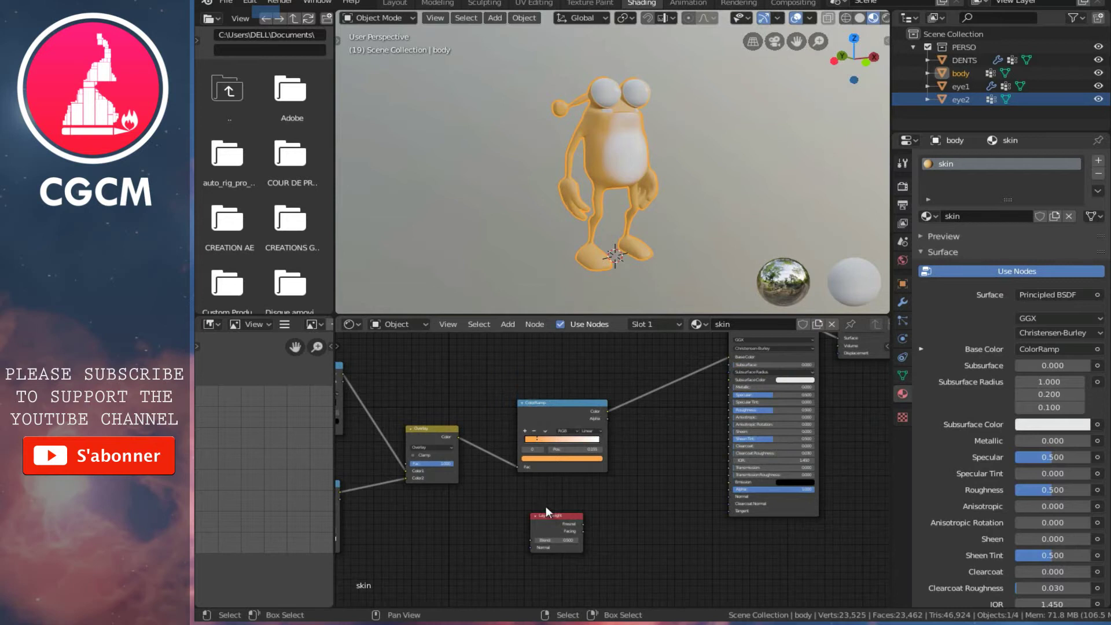
- Add a second ColorRamp and feed Layer Weight's Fresnel output into its Fac
left_click(509, 325)
mouse_move(532, 436)
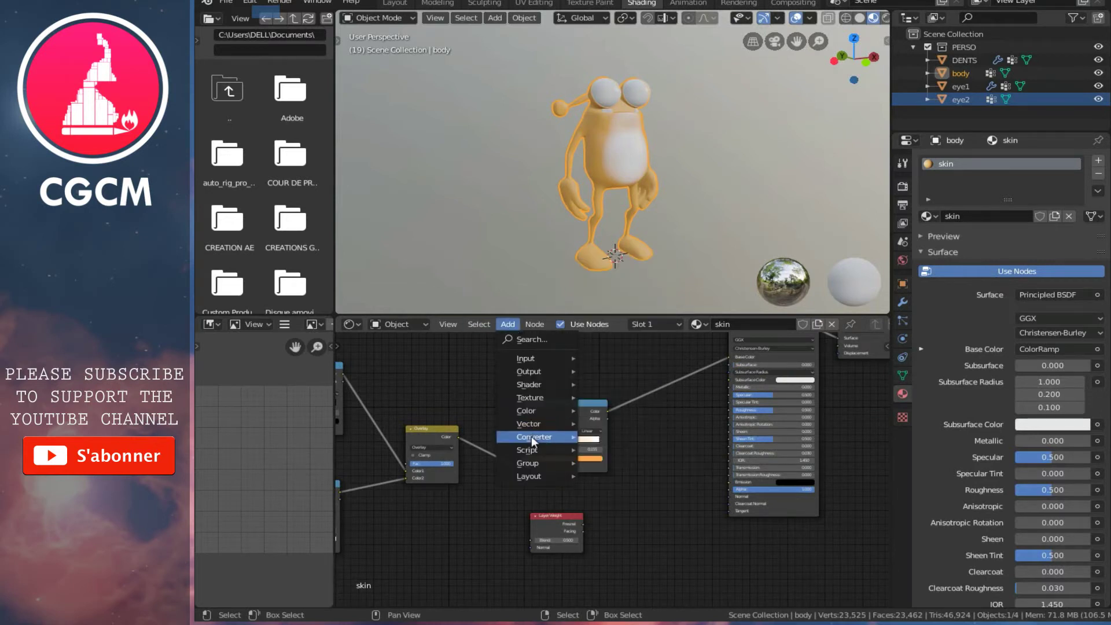
left_click(625, 281)
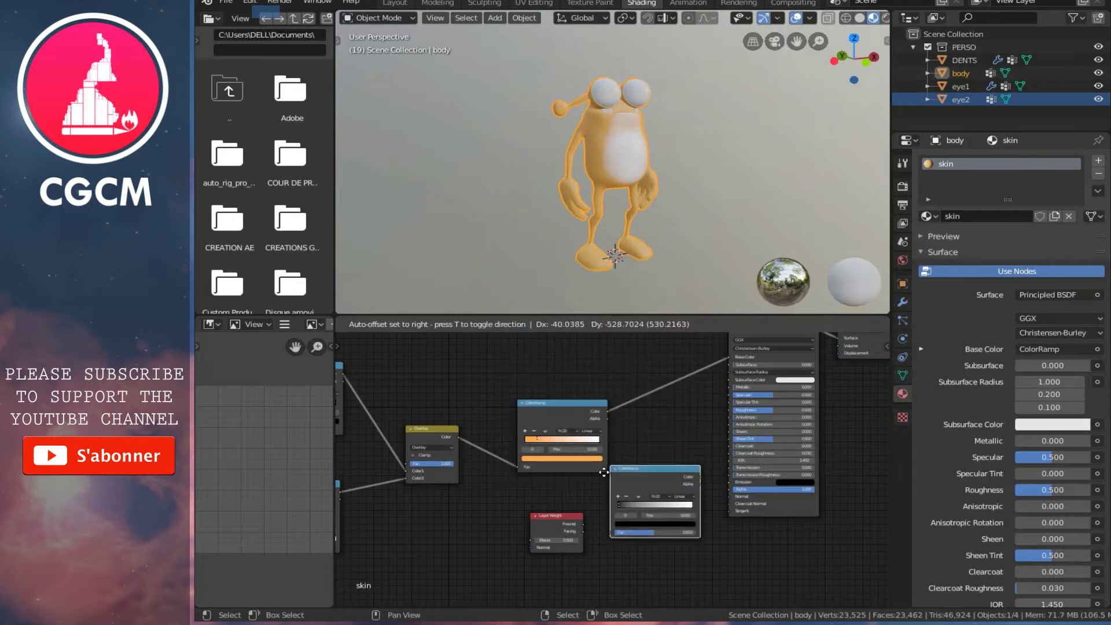
left_click(602, 501)
scroll(606, 471, "up", 2)
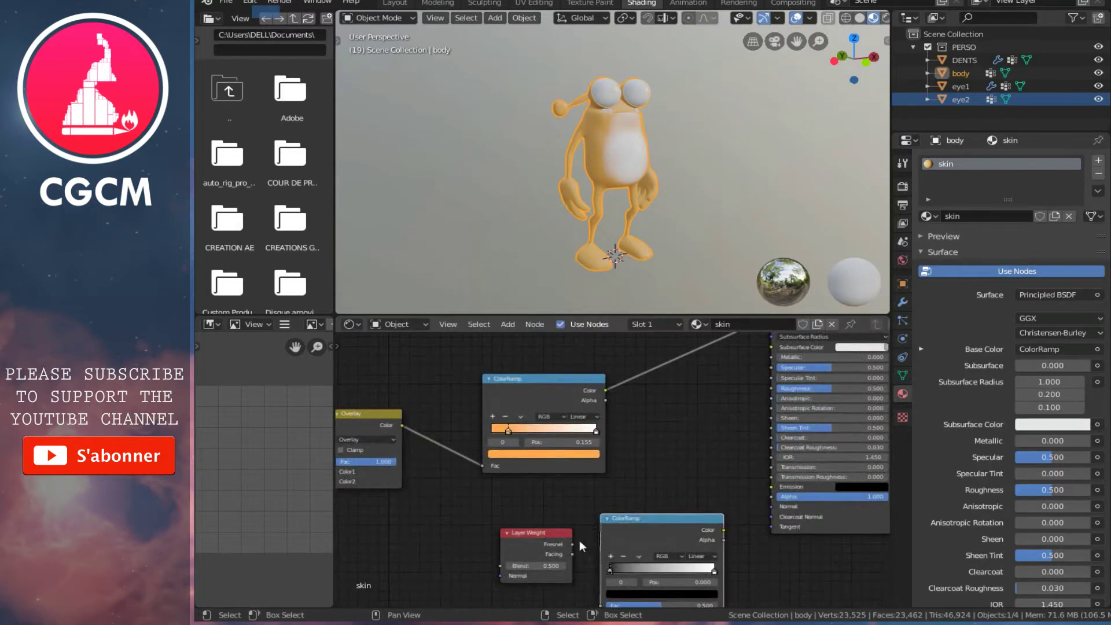
middle_click_drag(561, 525, 530, 492)
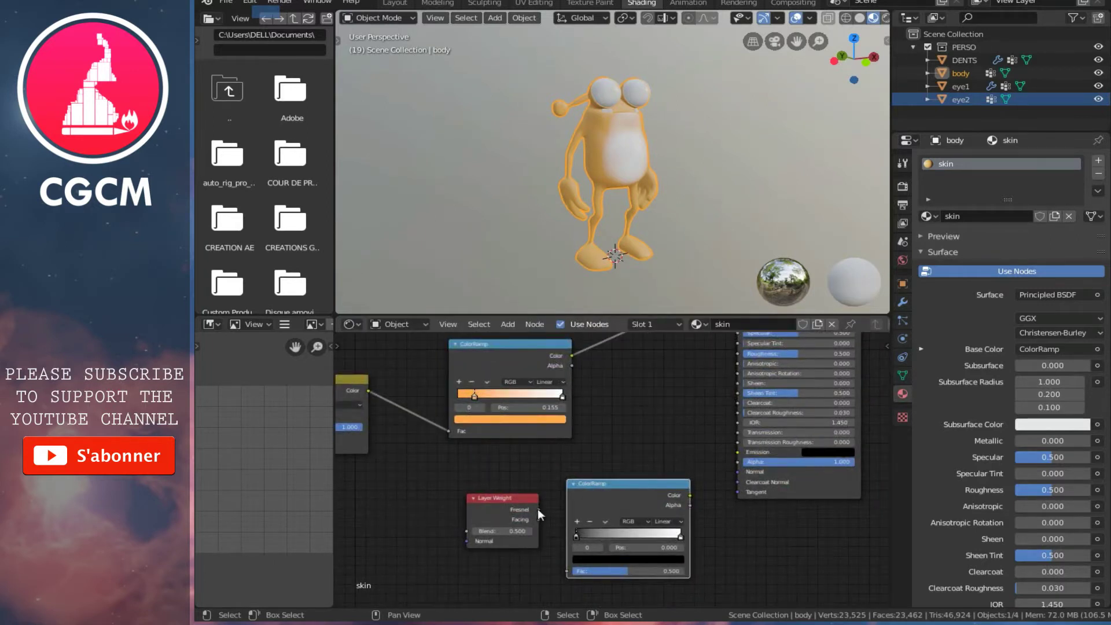
left_click_drag(539, 509, 567, 571)
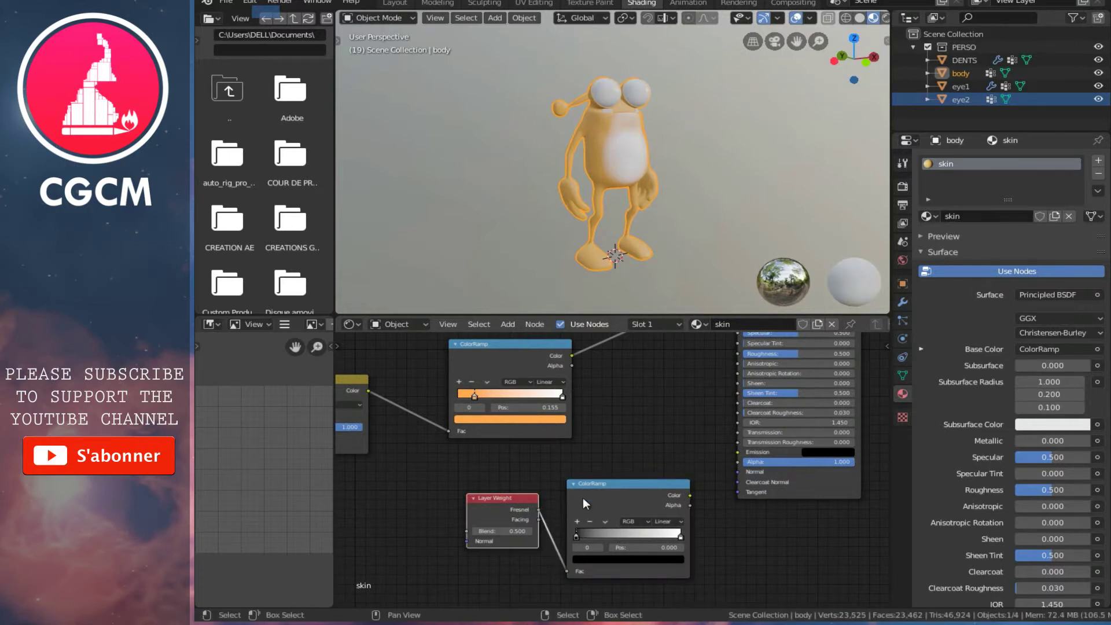
scroll(604, 463, "down", 2)
- Shift Layer Weight and the new ramp left and wire the ramp's Color into Base Color
middle_click_drag(605, 460, 514, 488)
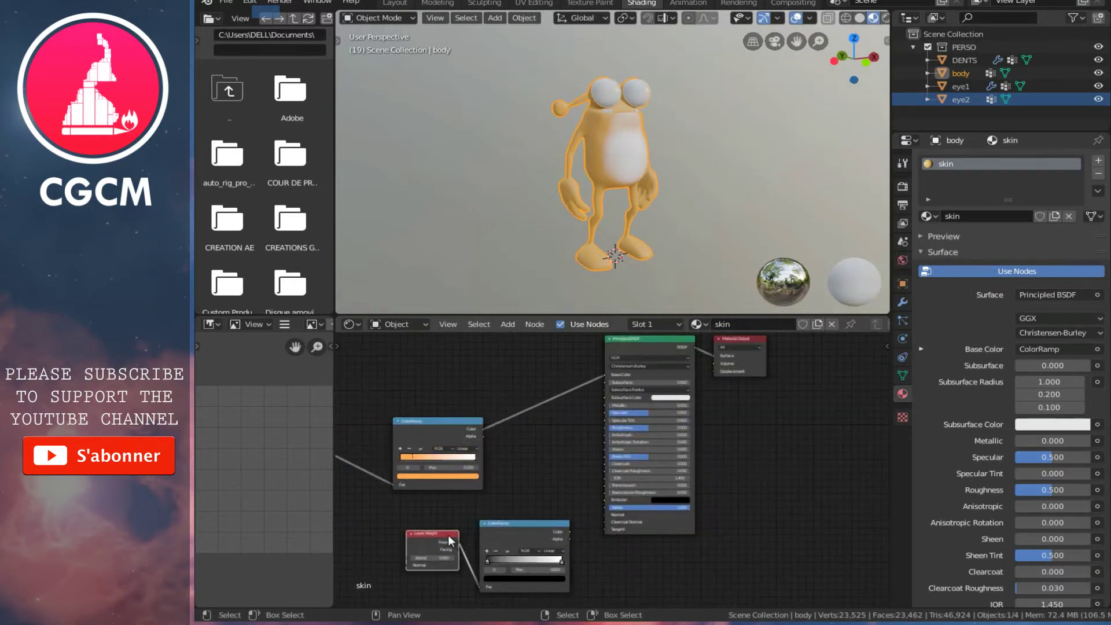
middle_click_drag(448, 540, 578, 485)
left_click_drag(562, 483, 434, 499)
left_click_drag(671, 470, 582, 470)
middle_click_drag(582, 470, 509, 538)
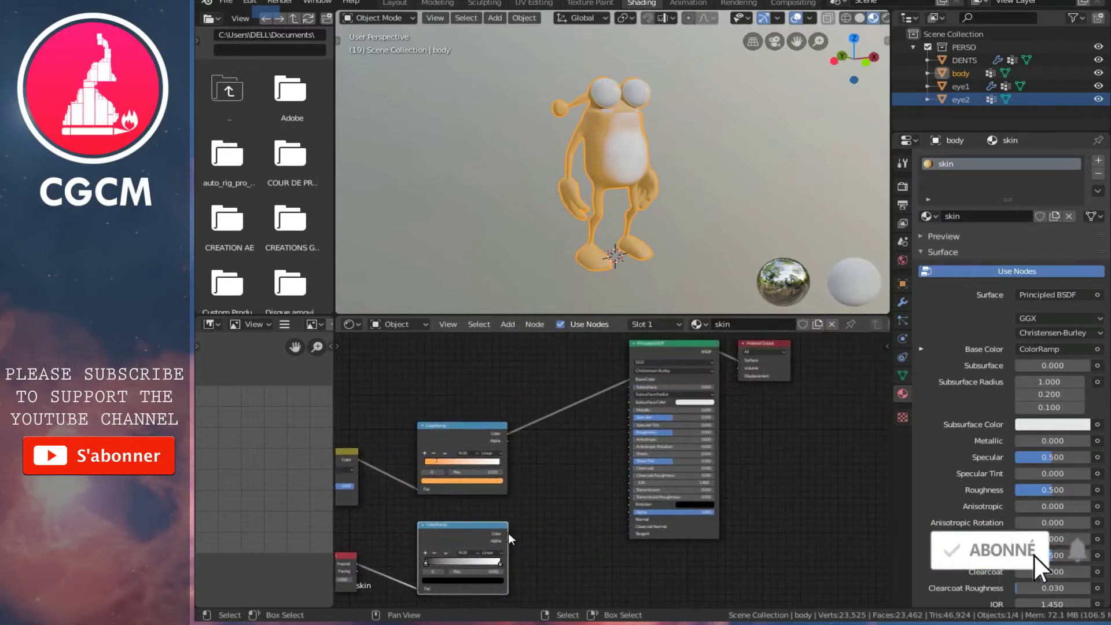
left_click_drag(509, 535, 633, 379)
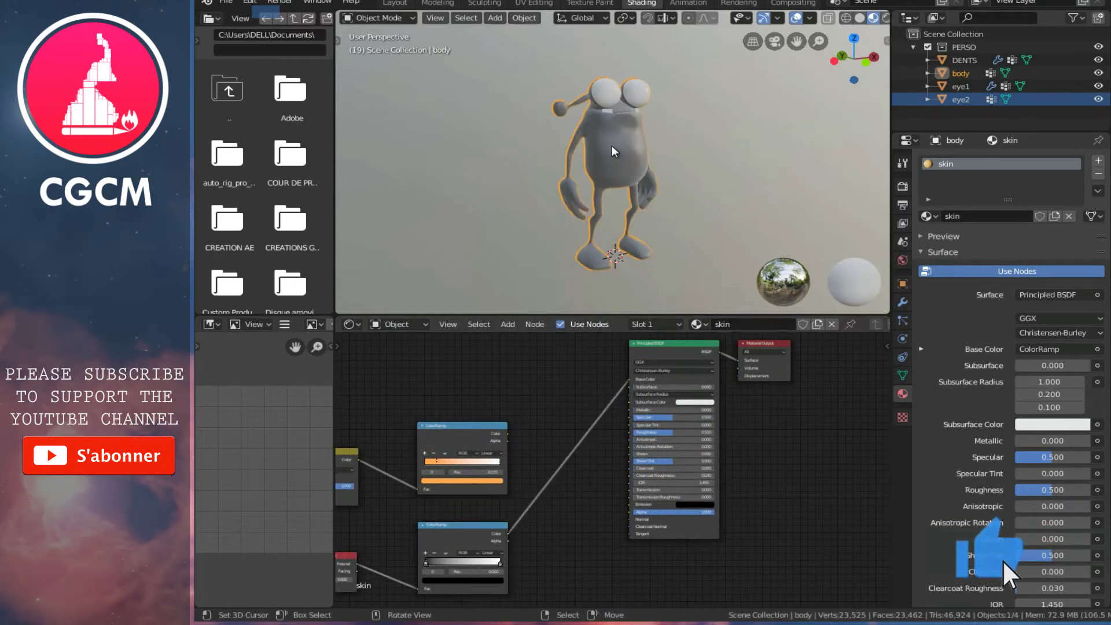
- Move the new ramp's black stop to 0.114, leaving the character dark grey
middle_click_drag(615, 151, 496, 157)
middle_click_drag(566, 539, 654, 464)
middle_click_drag(548, 185, 600, 151)
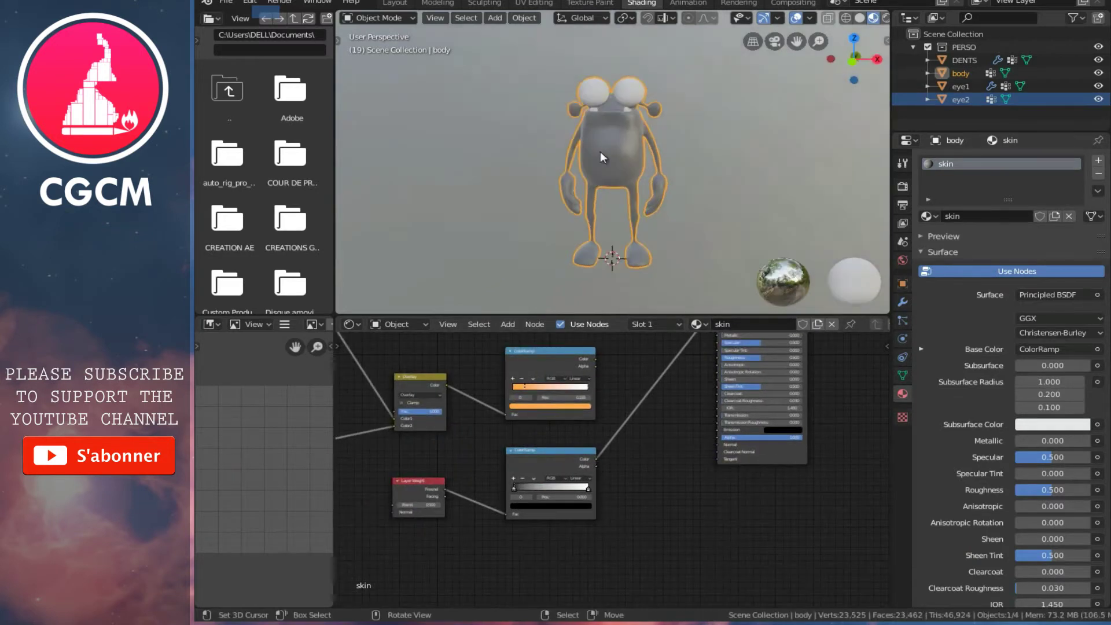
scroll(600, 144, "up", 3)
scroll(491, 512, "up", 2)
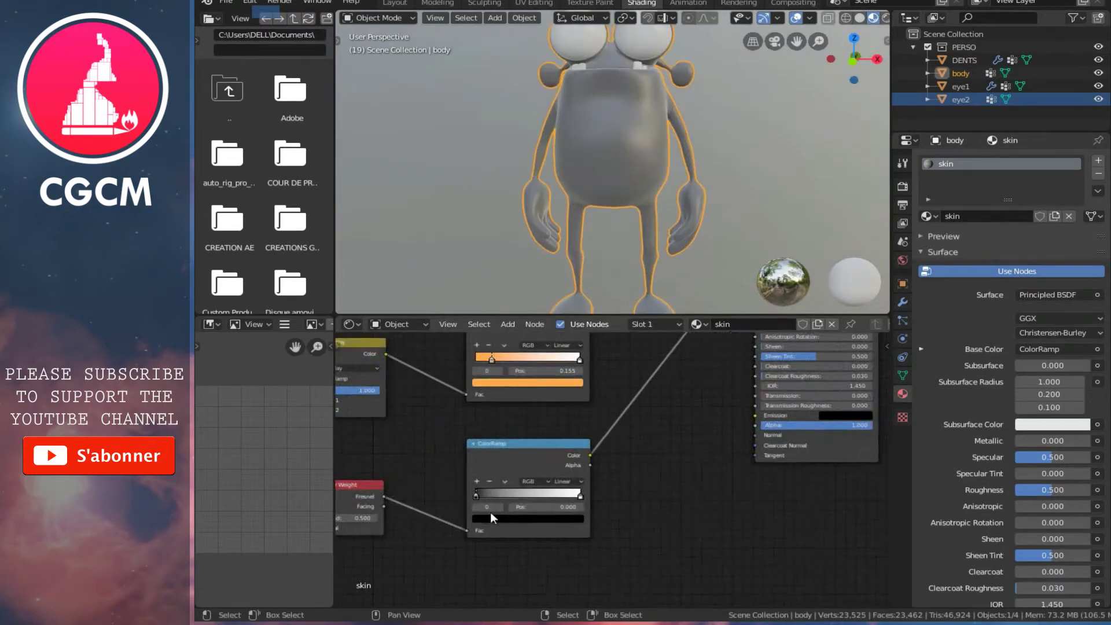
left_click_drag(475, 496, 487, 495)
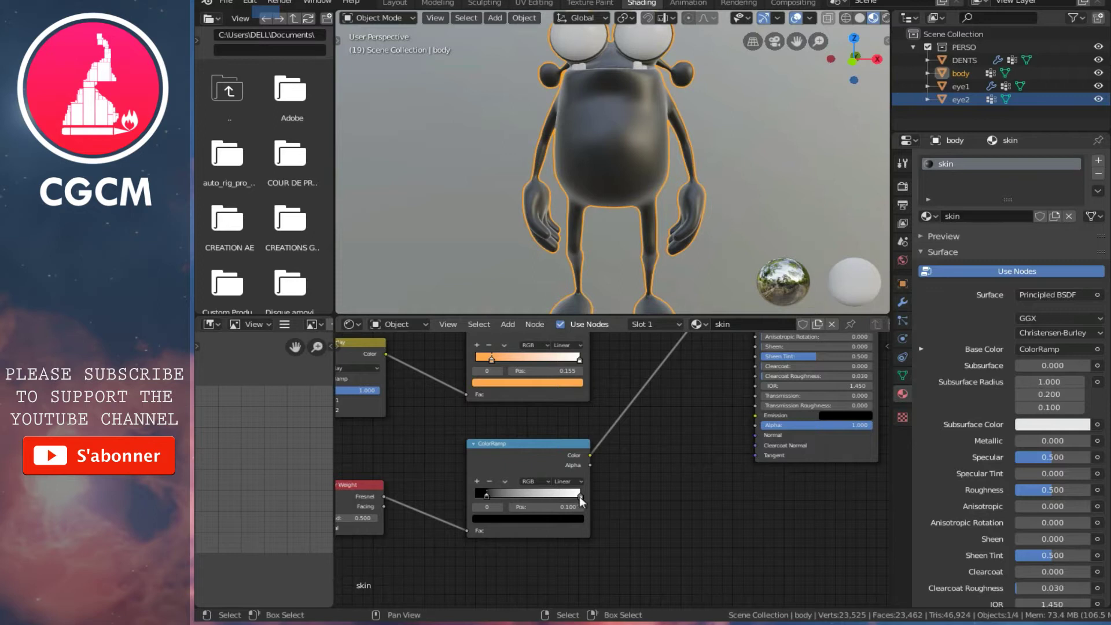
scroll(581, 497, "down", 3)
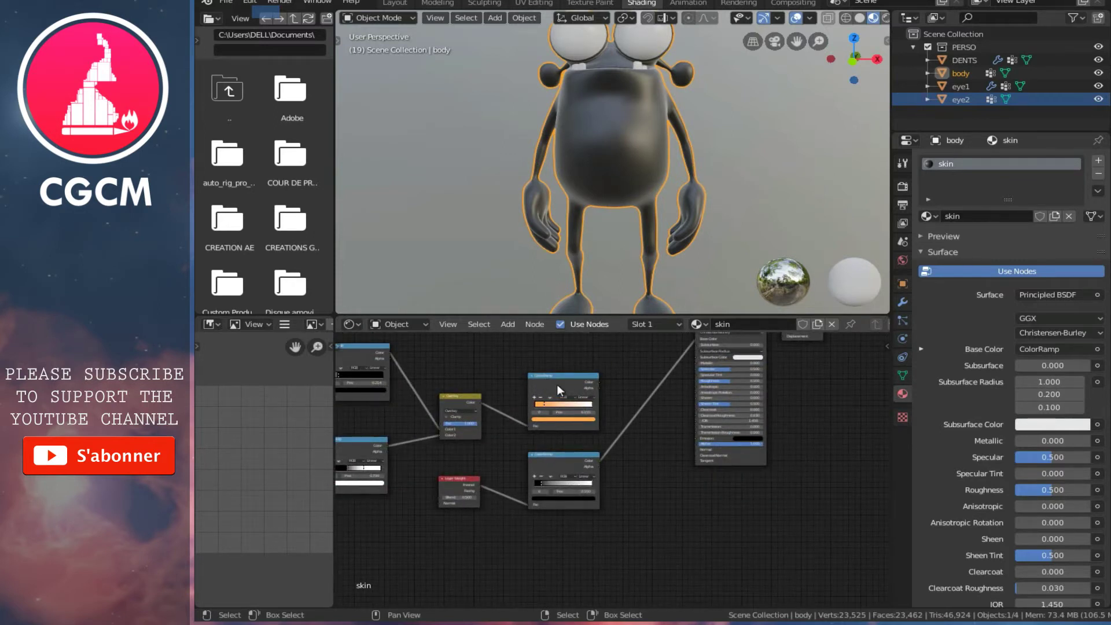
scroll(571, 485, "down", 2)
scroll(578, 475, "down", 1)
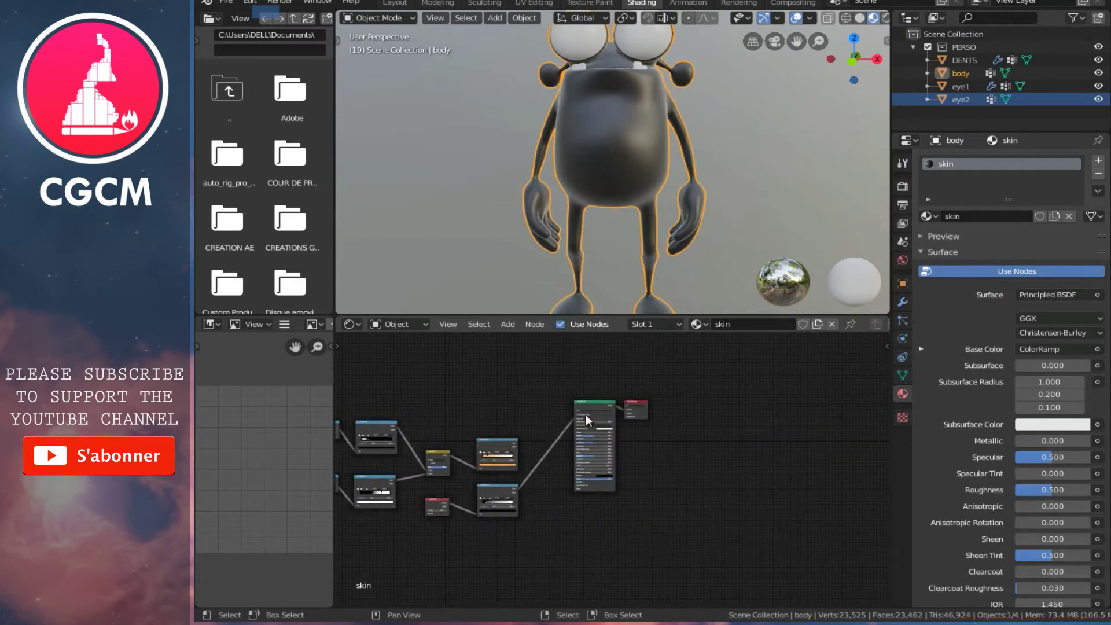
- Box-select Principled BSDF and Material Output and move them further right
key("b")
mouse_move(554, 374)
left_mouse_down()
mouse_move(613, 484)
mouse_move(670, 519)
left_mouse_up()
key("g")
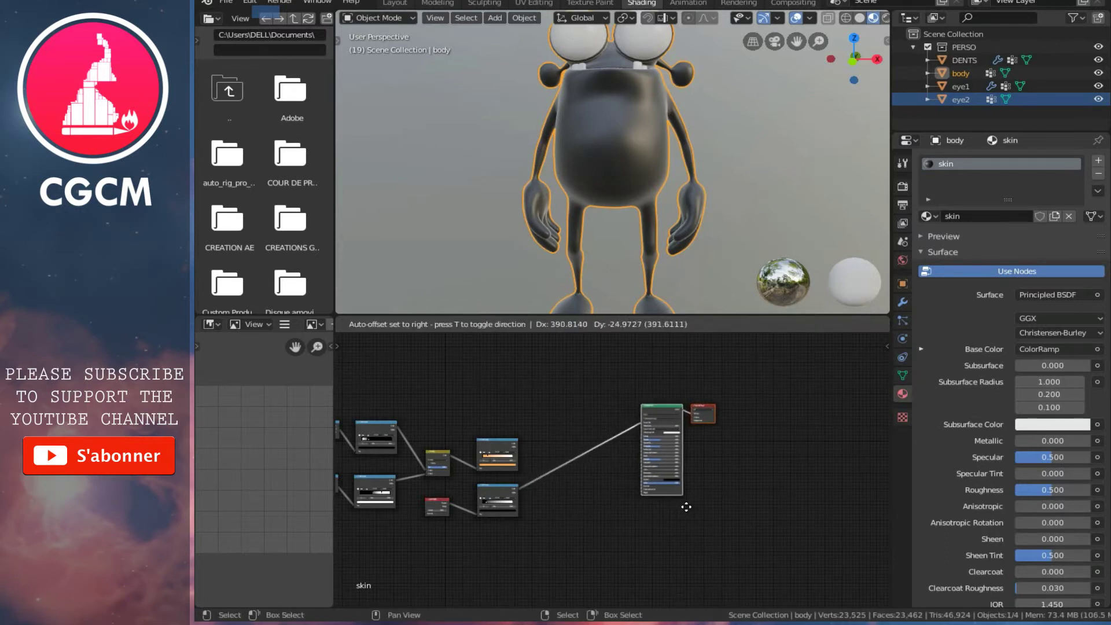
left_click(696, 503)
scroll(576, 500, "up", 2)
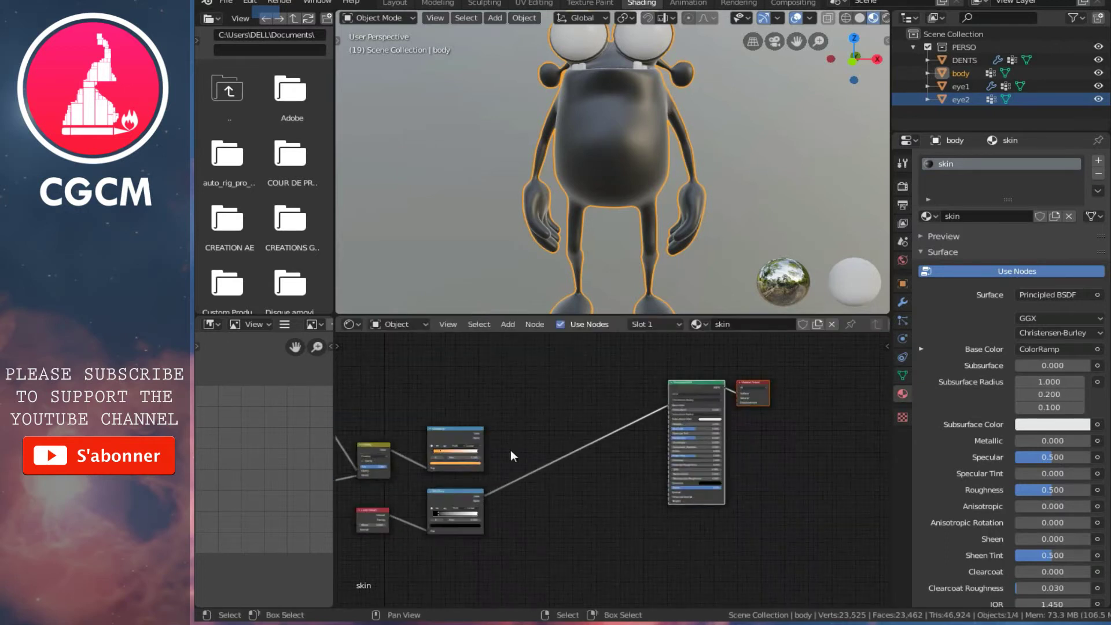
- Drop a MixRGB node onto the Base Color link and connect the orange ColorRamp to Color1
left_click(508, 326)
mouse_move(526, 411)
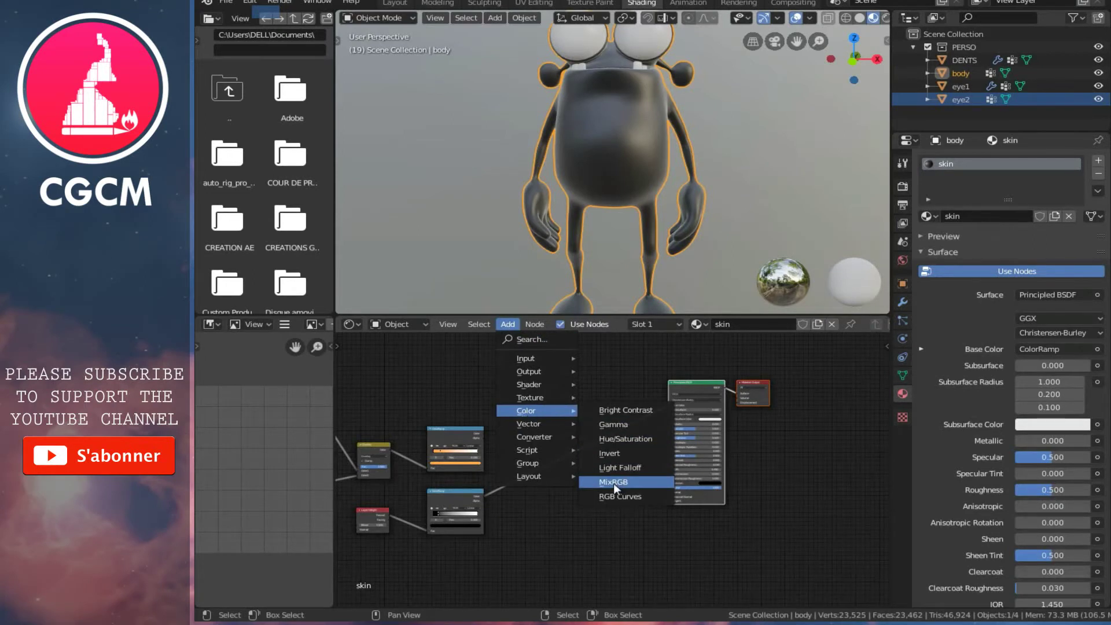
left_click(613, 483)
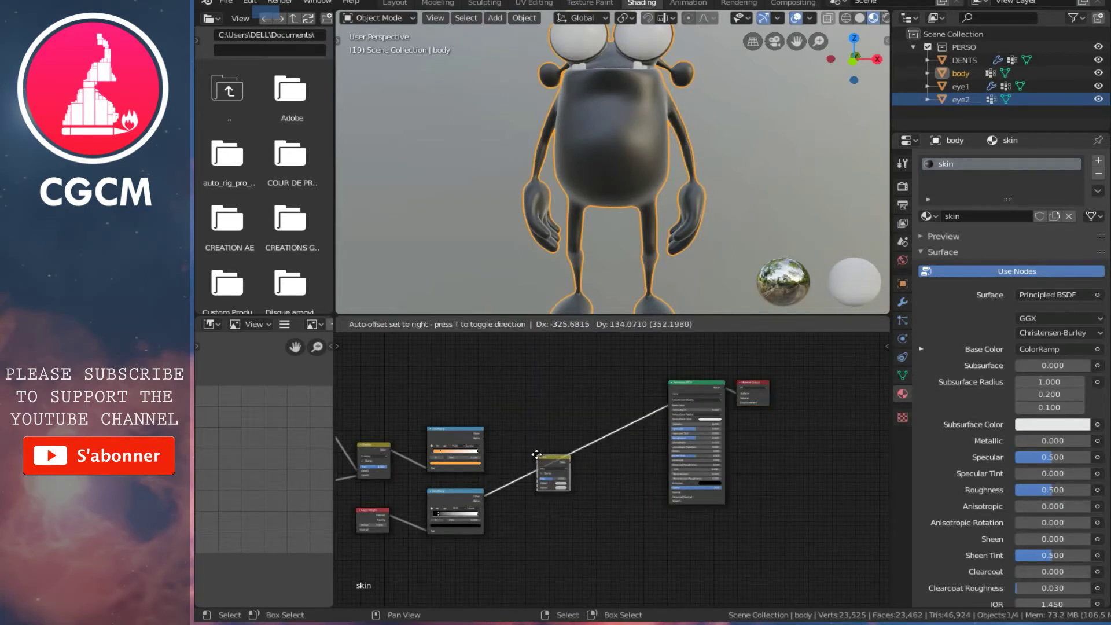
left_click(537, 454)
key("Home")
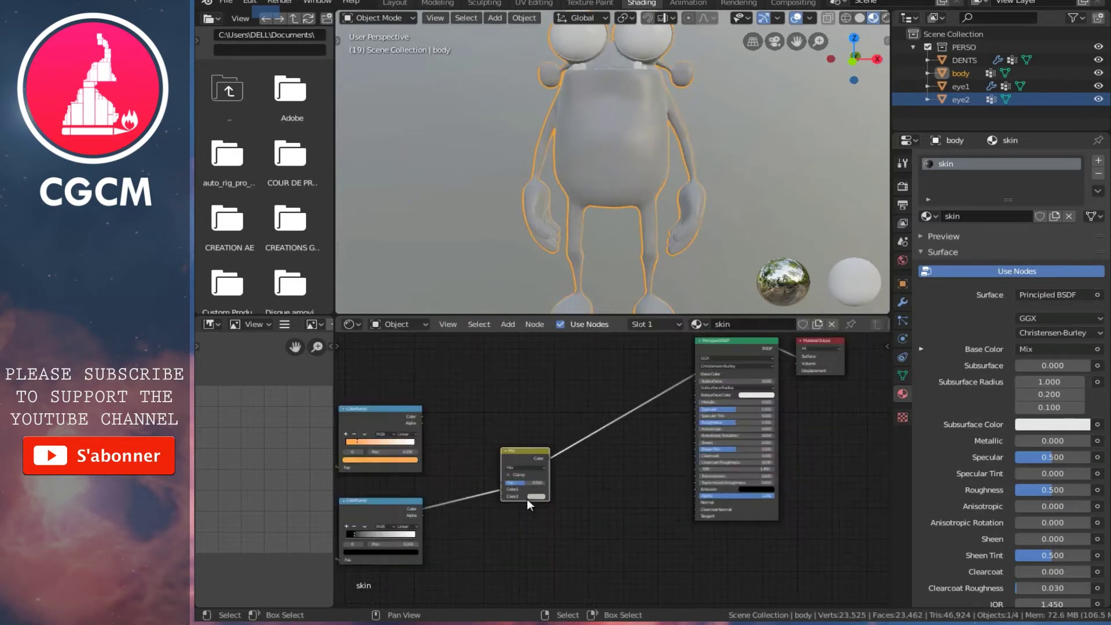
scroll(471, 415, "up", 1)
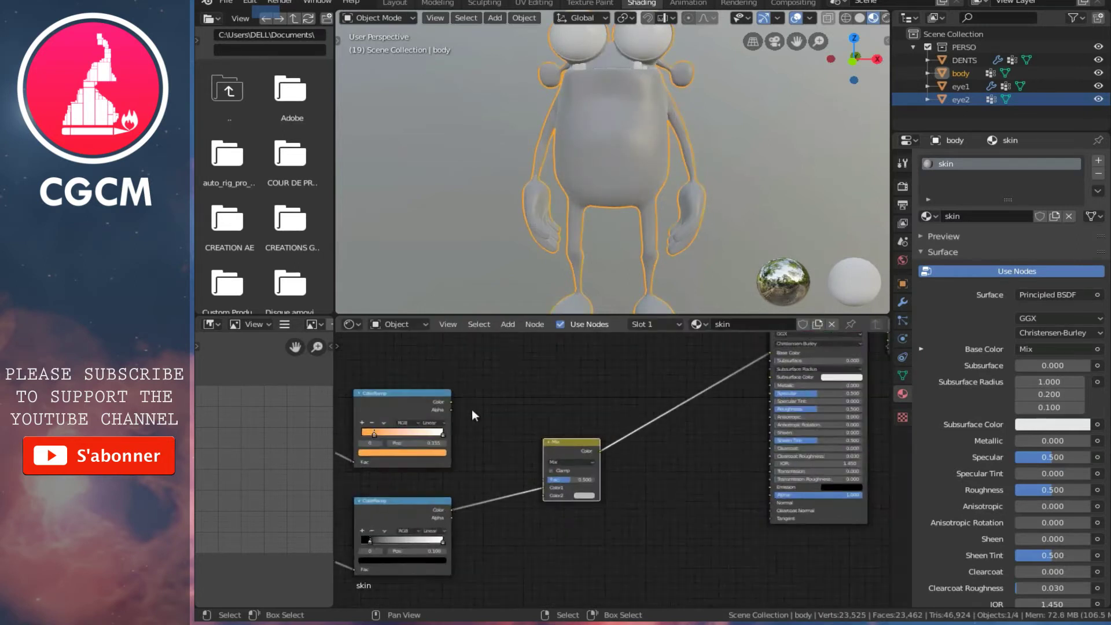
left_click_drag(452, 403, 544, 488)
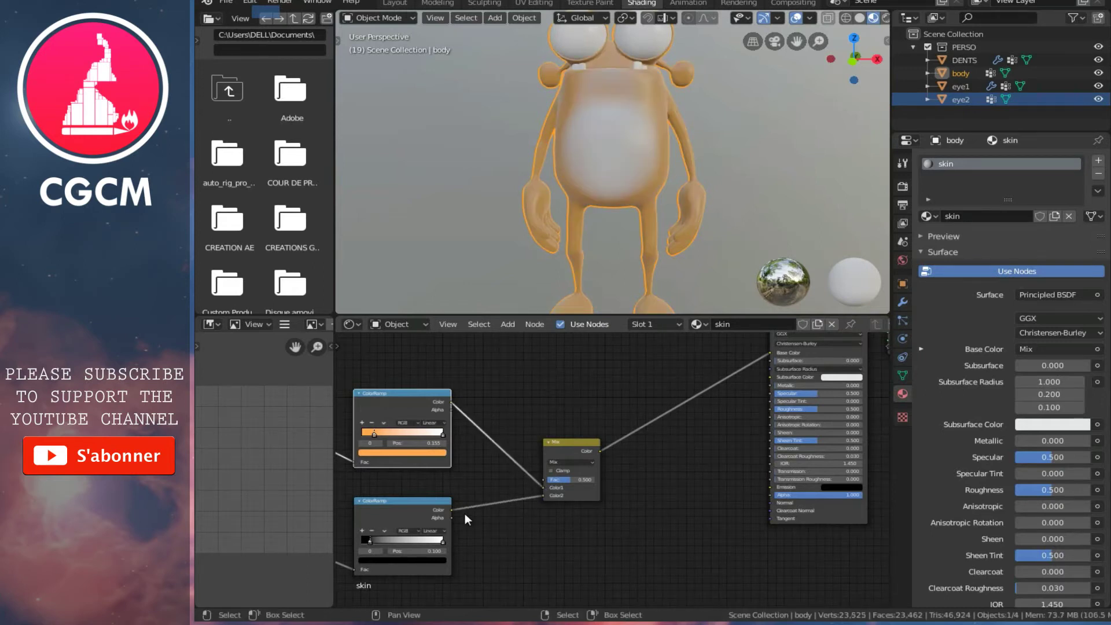
- Set the Fresnel ColorRamp's first stop colour to orange
middle_click_drag(599, 197, 631, 204)
scroll(539, 394, "up", 1)
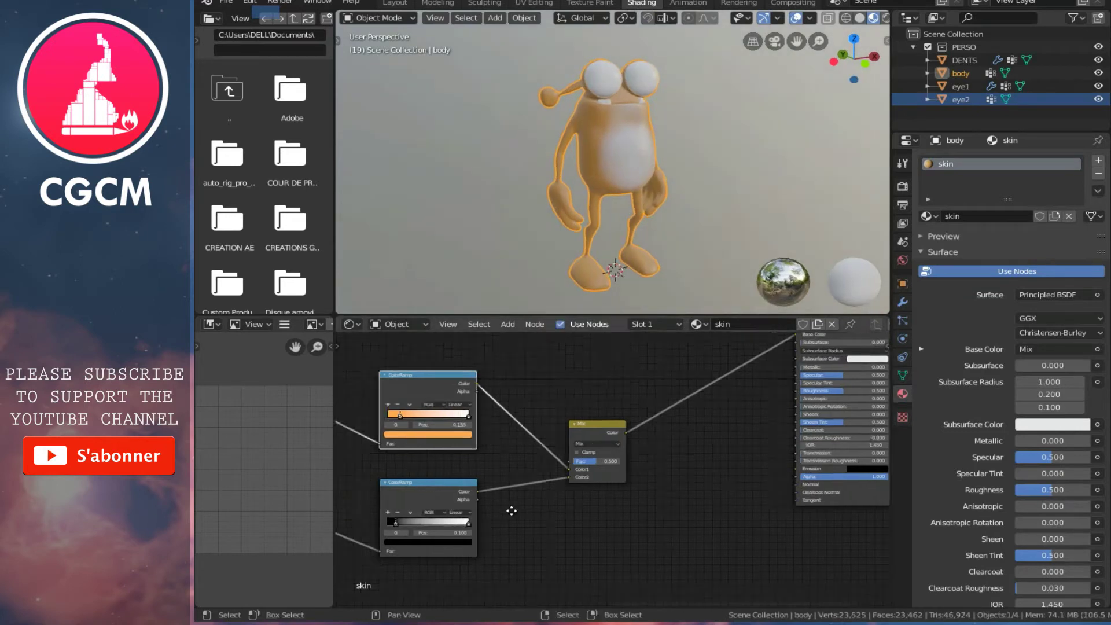
scroll(522, 415, "up", 1)
scroll(495, 446, "up", 1)
left_click(488, 448)
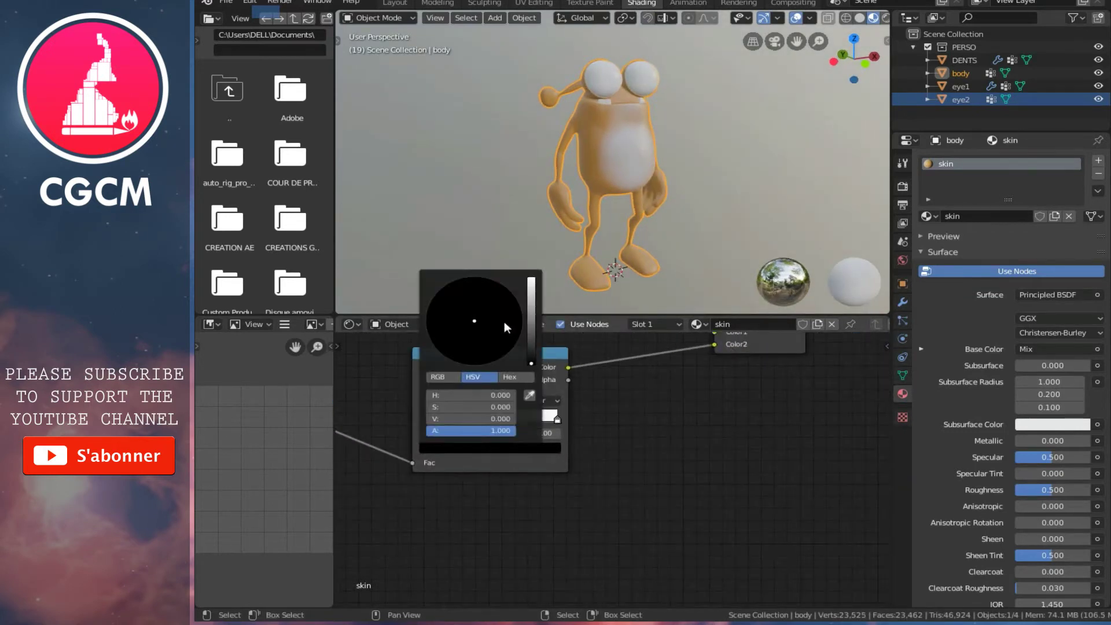
scroll(529, 319, "up", 10)
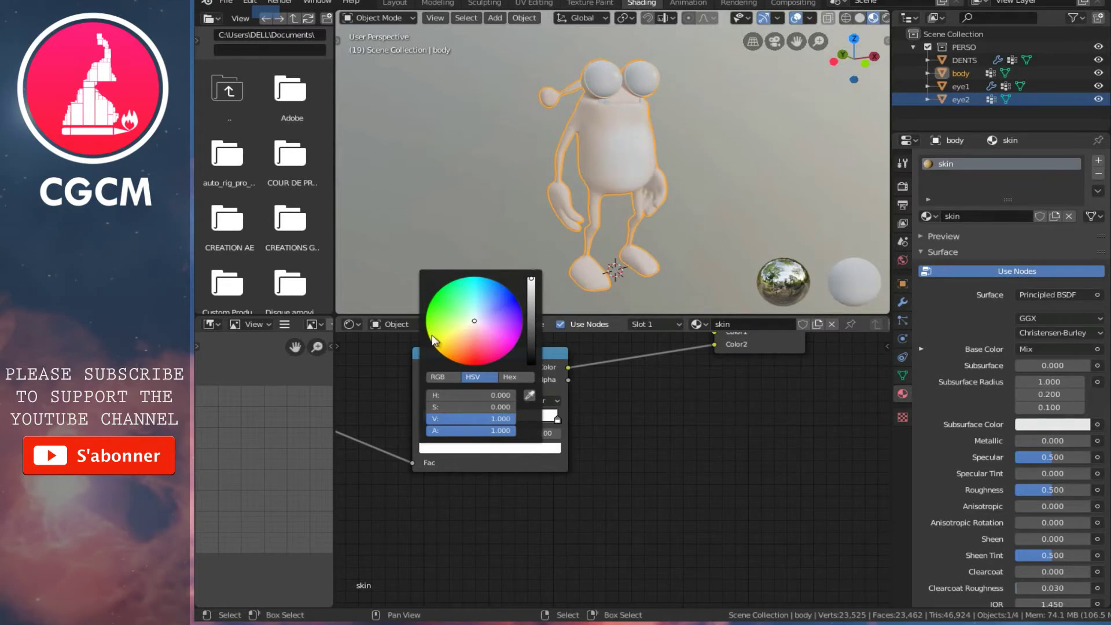
left_click_drag(465, 350, 460, 356)
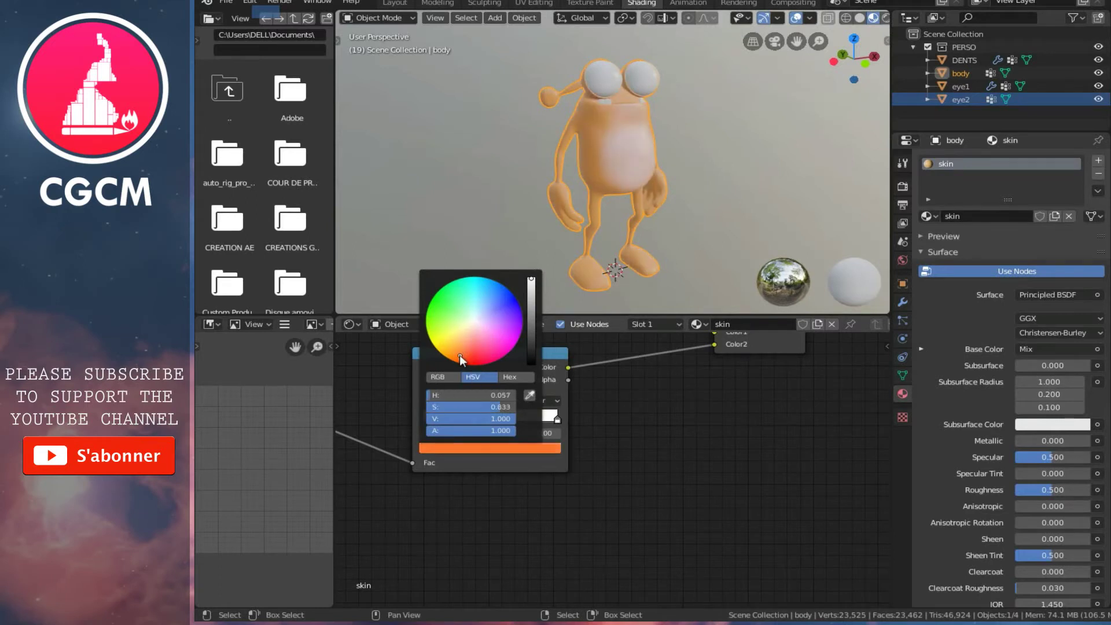
- Make the ramp's end stop red-orange and move the first stop to 0.591
left_click(557, 418)
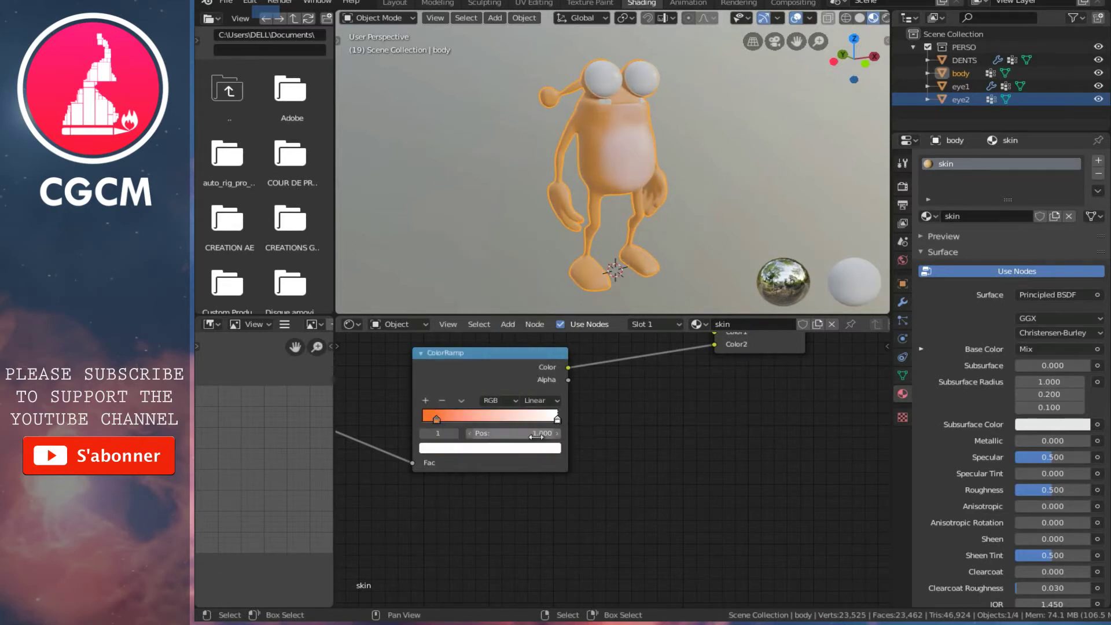
left_click(541, 454)
left_click(481, 356)
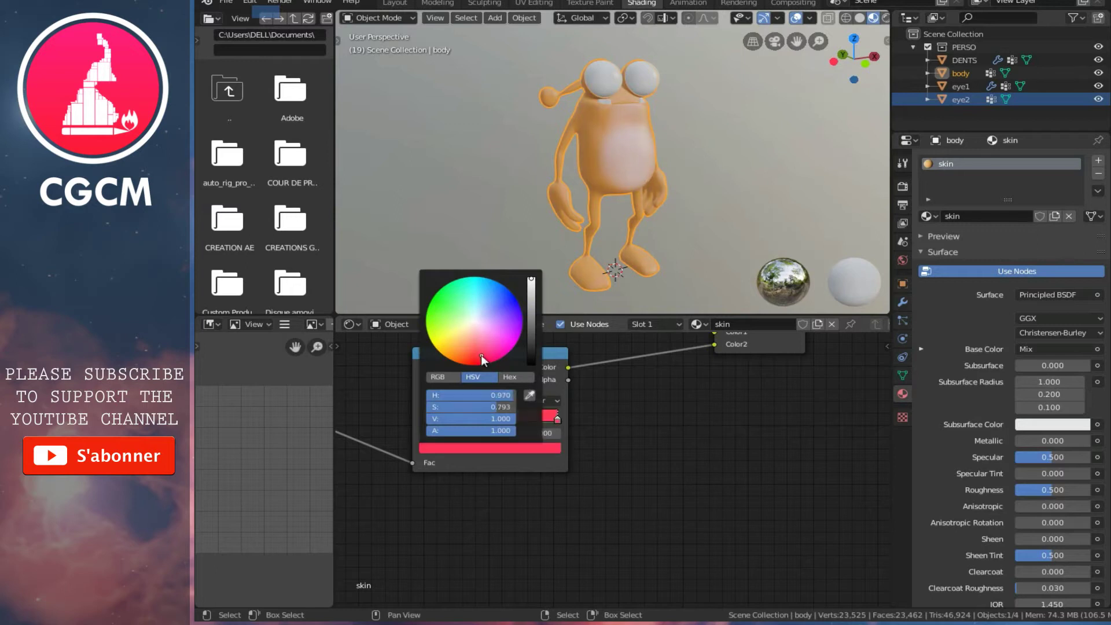
left_click_drag(476, 350, 468, 356)
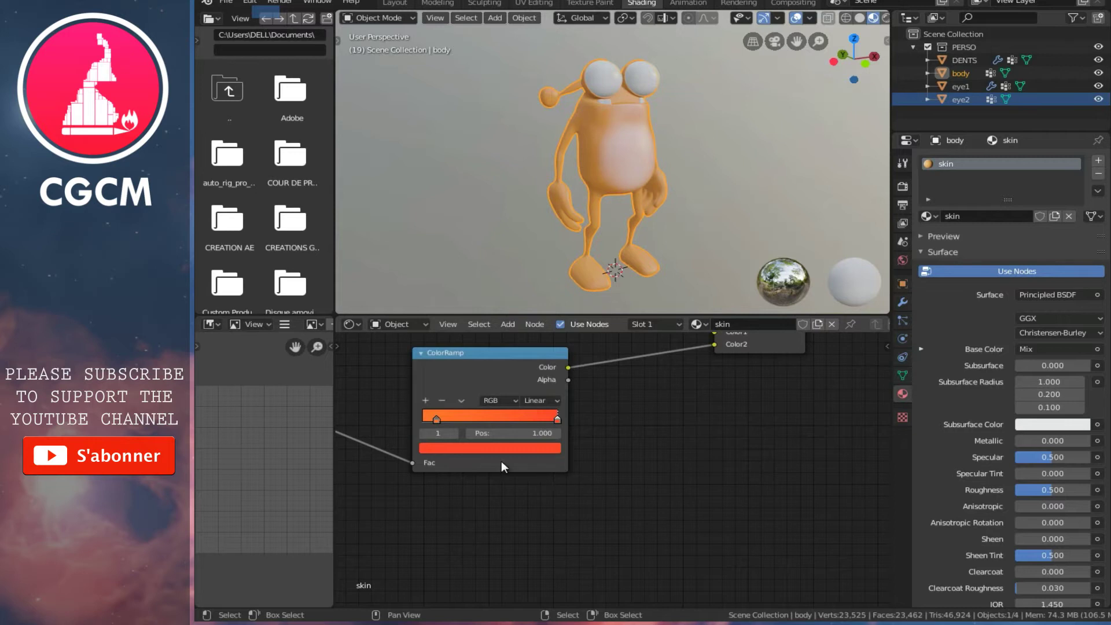
scroll(464, 440, "up", 2)
left_click_drag(375, 403, 468, 407)
mouse_move(612, 142)
middle_mouse_down()
mouse_move(547, 196)
mouse_move(498, 180)
mouse_move(581, 266)
mouse_move(570, 147)
mouse_move(644, 124)
middle_mouse_up()
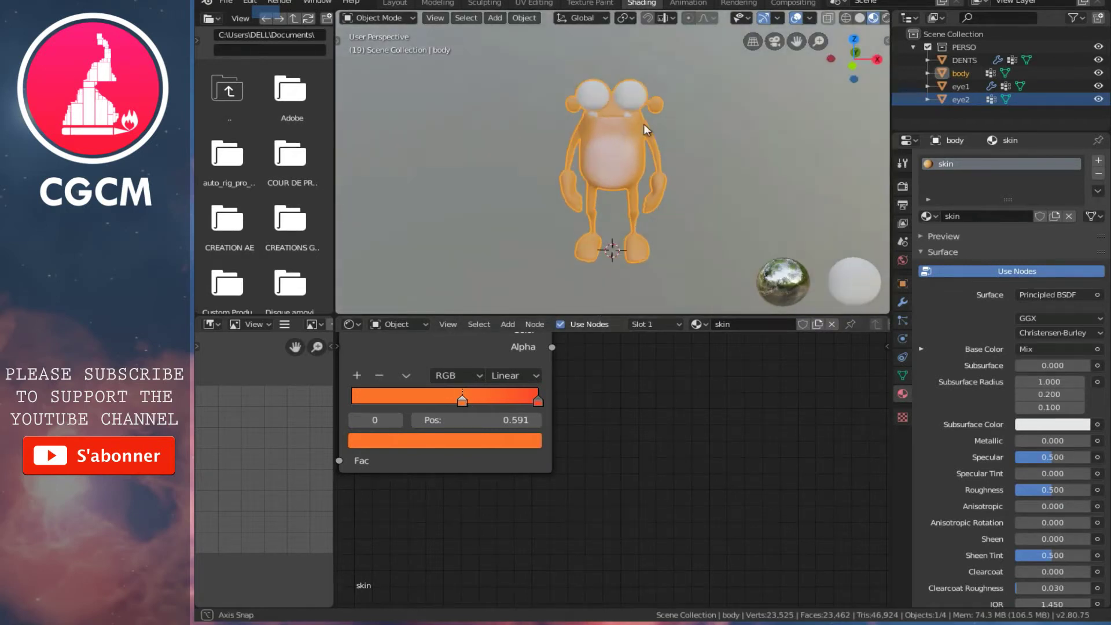
- Change the orange ramp's white end stop to a pale cream tone
scroll(585, 374, "down", 3)
scroll(606, 455, "down", 2)
middle_click_drag(593, 345, 607, 411)
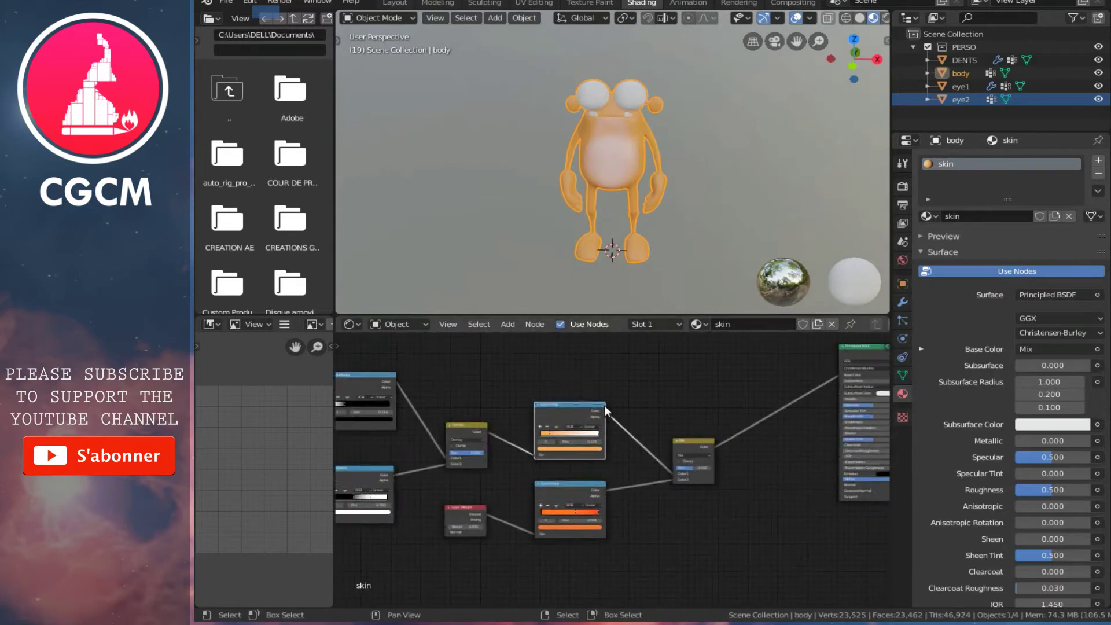
scroll(606, 409, "up", 3)
scroll(602, 405, "up", 2)
scroll(610, 428, "up", 1)
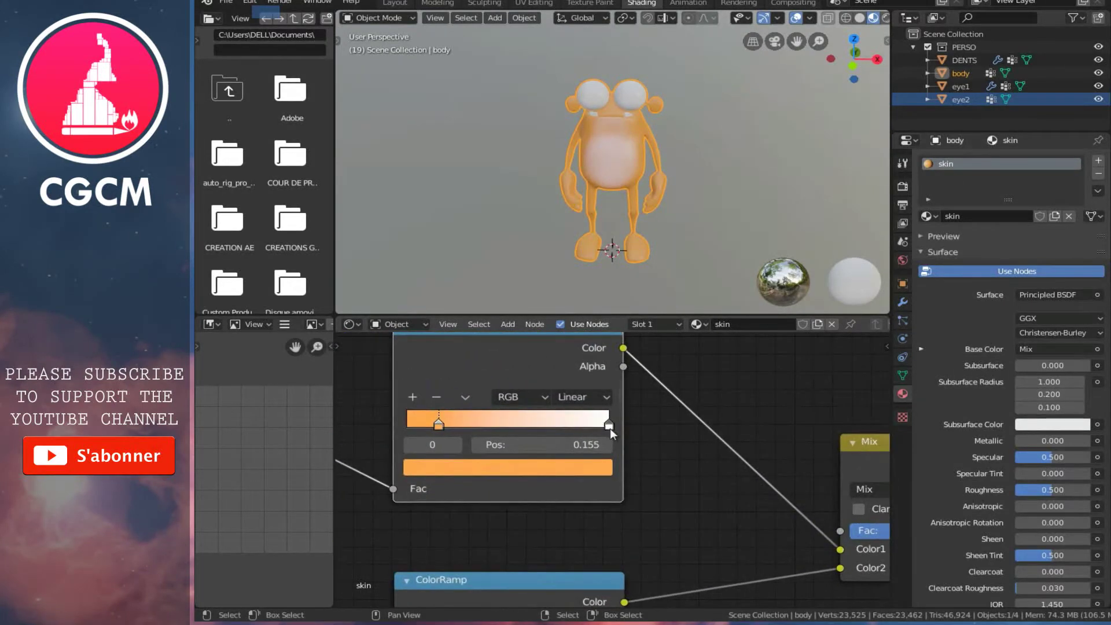
left_click(610, 426)
left_click(589, 467)
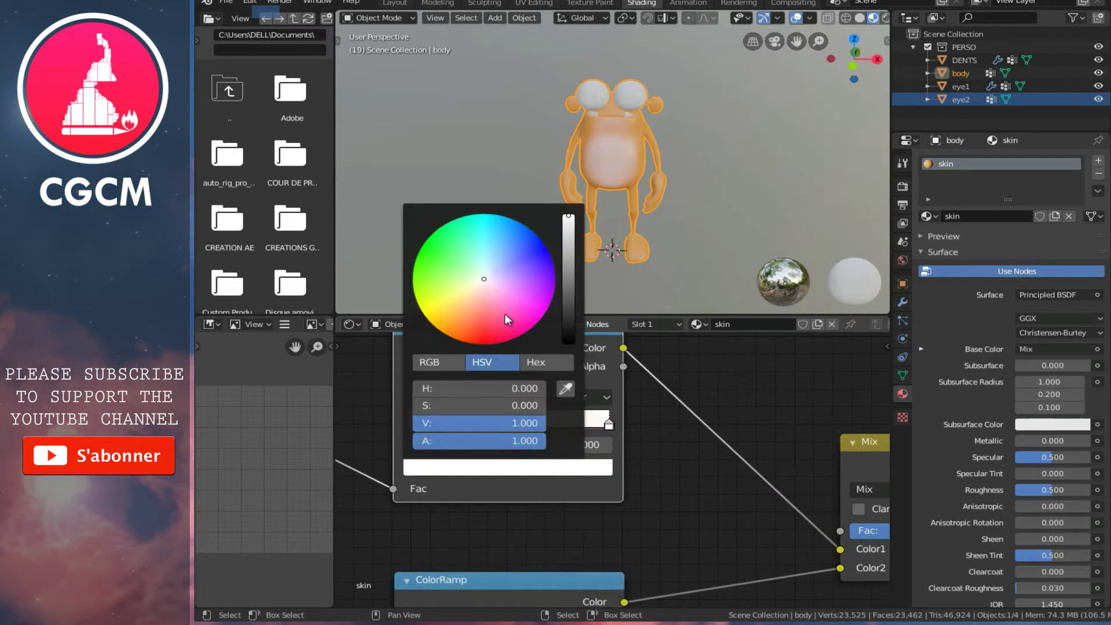
left_click(471, 293)
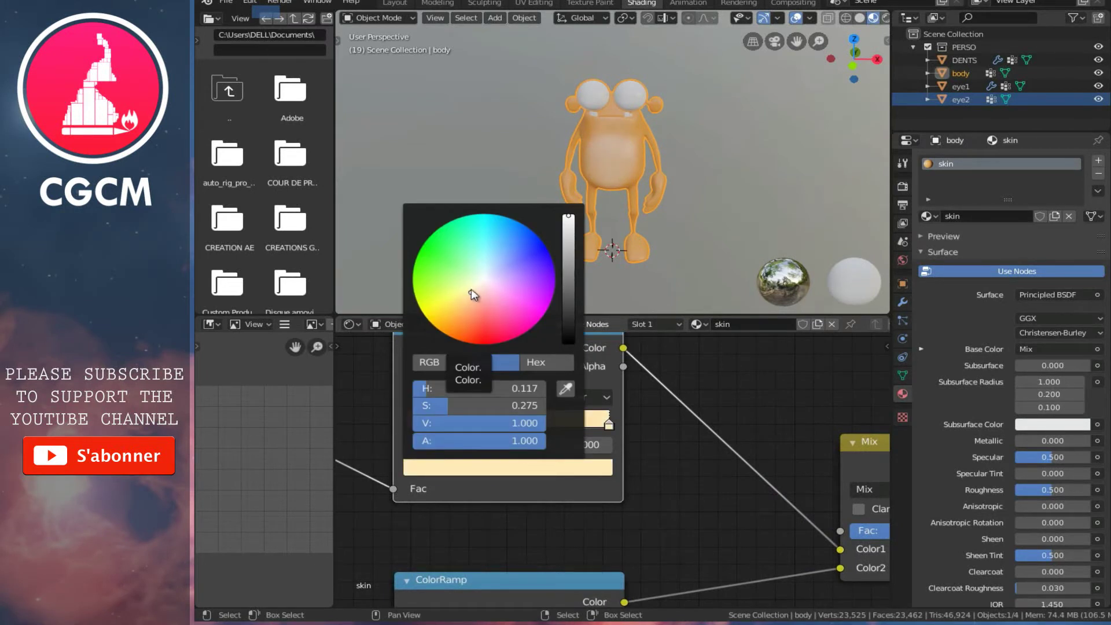
left_click(471, 289)
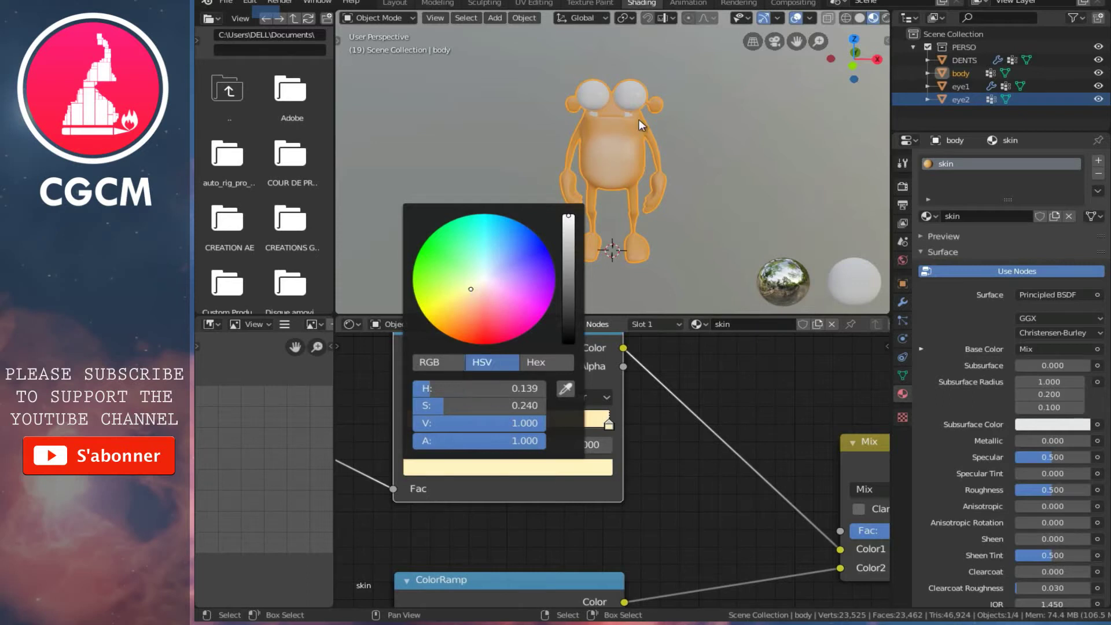
- Slide the orange ramp's orange stop to about 0.13
mouse_move(628, 169)
middle_mouse_down()
mouse_move(740, 146)
mouse_move(608, 150)
mouse_move(568, 175)
mouse_move(637, 166)
middle_mouse_up()
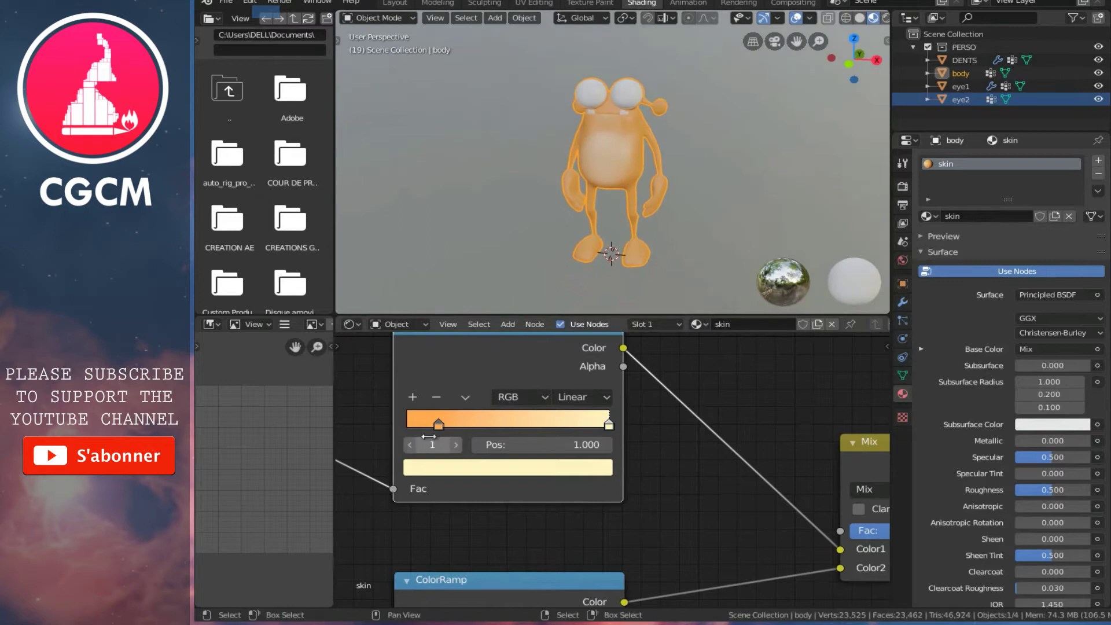
left_click_drag(437, 423, 432, 425)
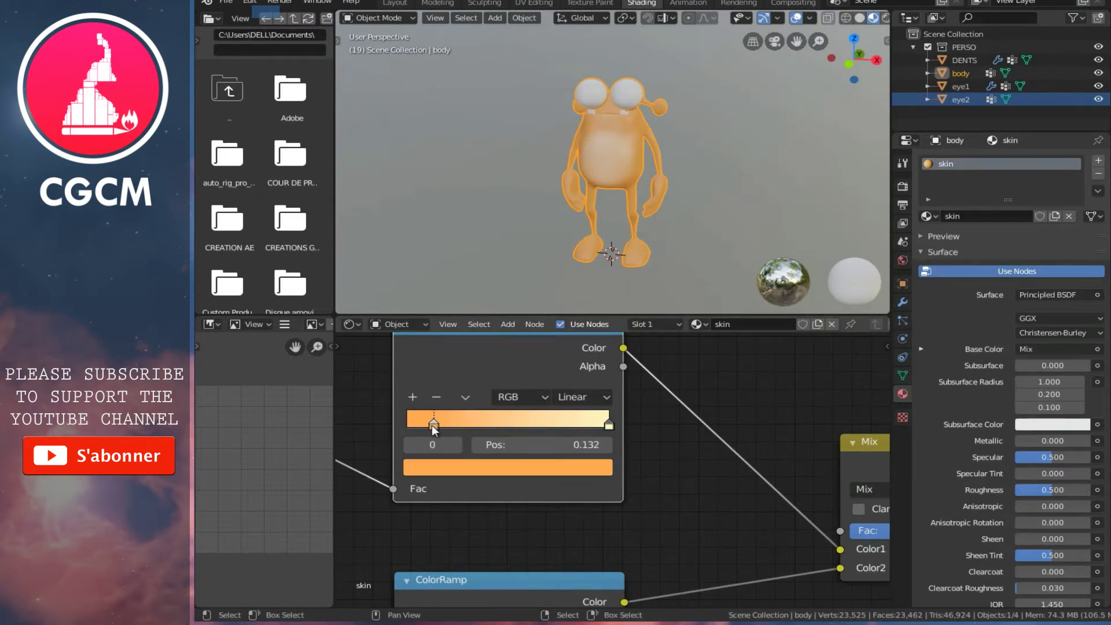
scroll(627, 512, "down", 2)
- Move the lower ramp's second stop to 0.527 and check the character from the side
scroll(612, 470, "up", 2)
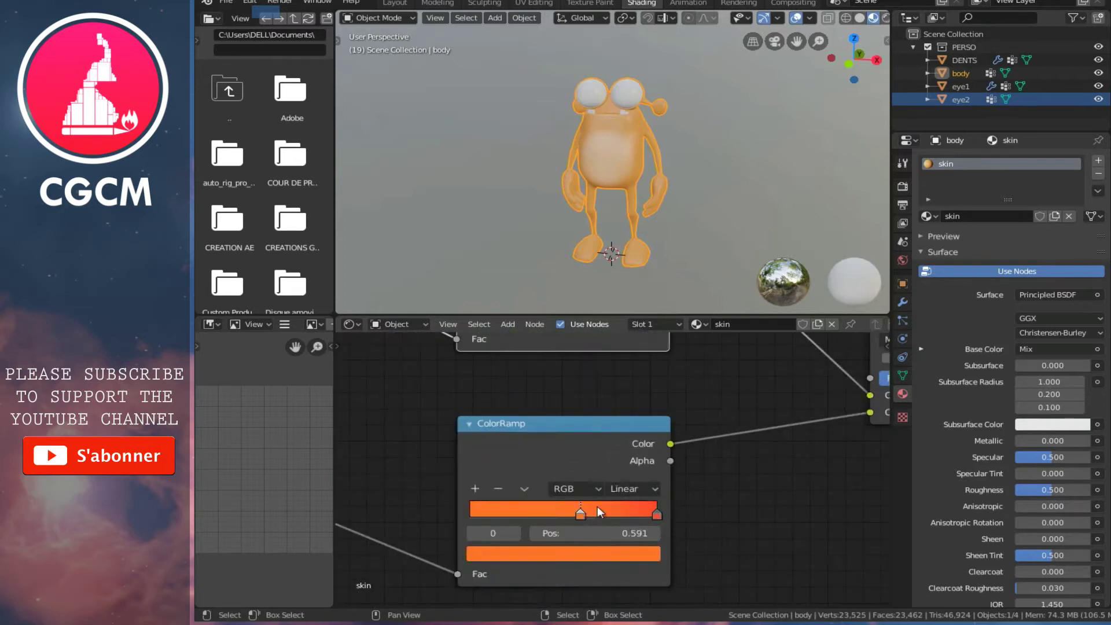
left_click_drag(579, 515, 569, 518)
mouse_move(599, 214)
middle_mouse_down()
mouse_move(447, 211)
mouse_move(621, 176)
middle_mouse_up()
scroll(621, 176, "up", 3)
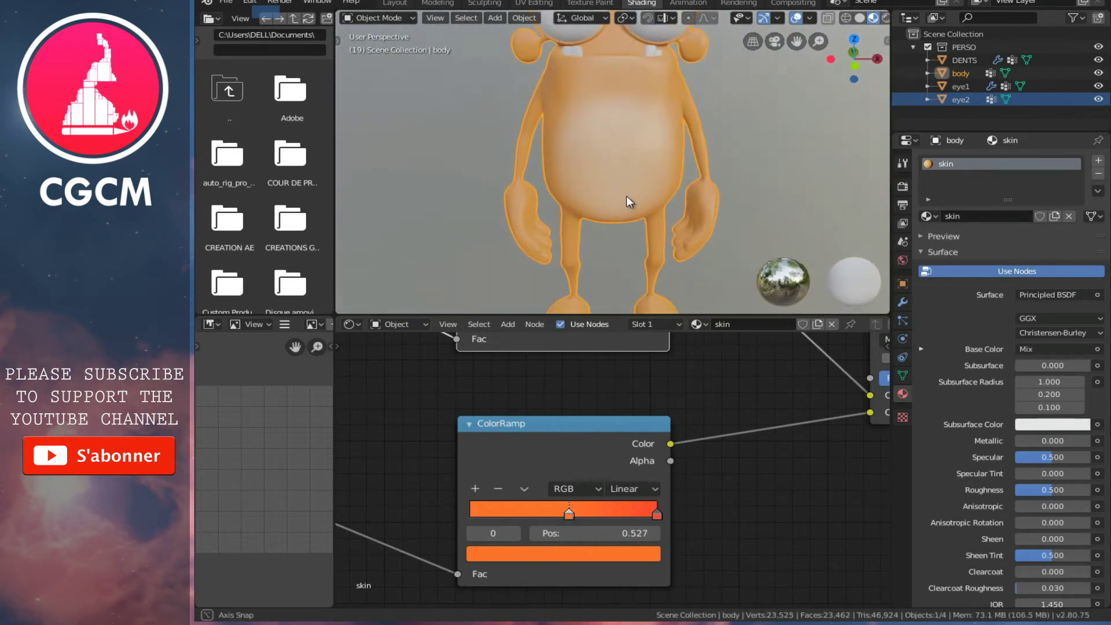
scroll(631, 209, "down", 3)
middle_click_drag(618, 215, 694, 197)
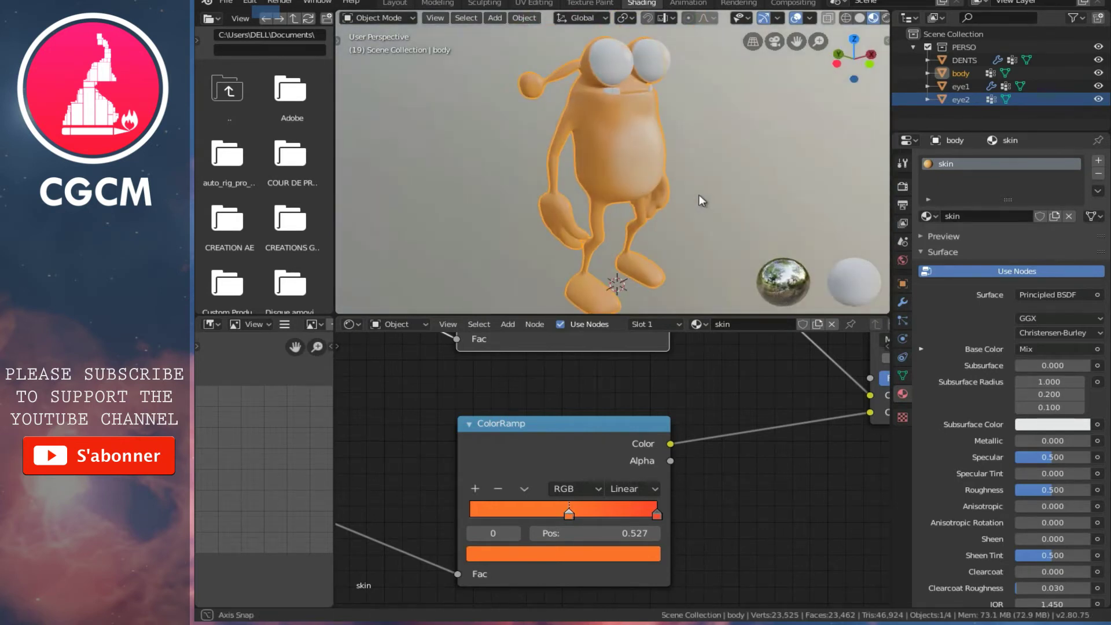
scroll(637, 463, "down", 3)
- Pull the upper ramp's pale stop left and nudge its orange stop slightly right
middle_click_drag(610, 423, 600, 468)
scroll(599, 468, "up", 2)
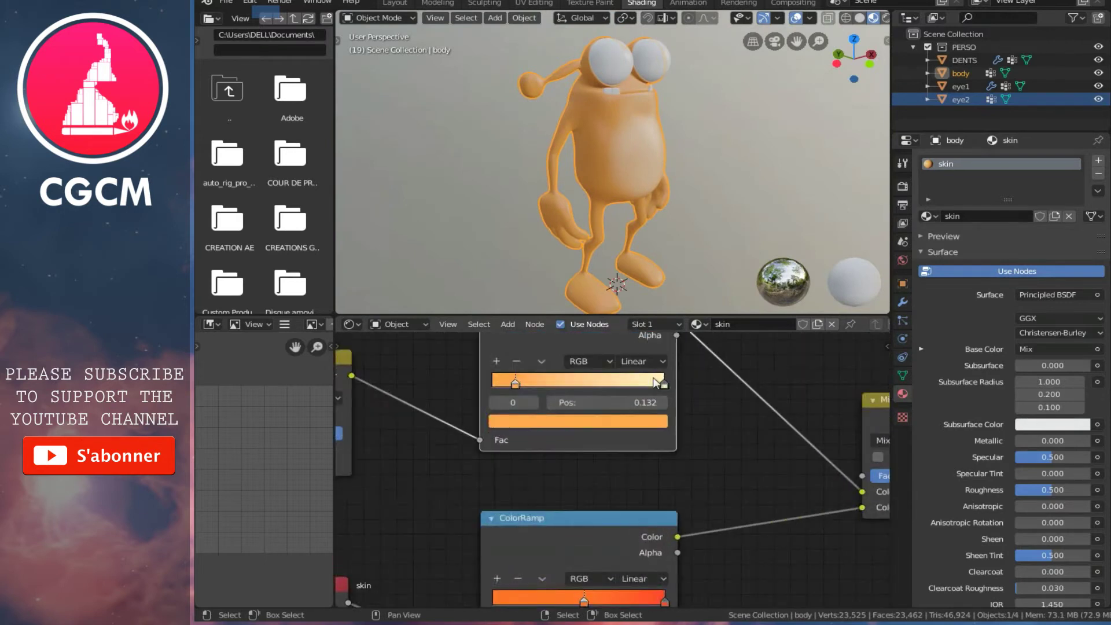
left_click_drag(664, 385, 614, 398)
mouse_move(603, 261)
middle_mouse_down()
mouse_move(533, 176)
mouse_move(530, 185)
middle_mouse_up()
mouse_move(515, 384)
left_mouse_down()
mouse_move(526, 385)
mouse_move(515, 389)
left_mouse_up()
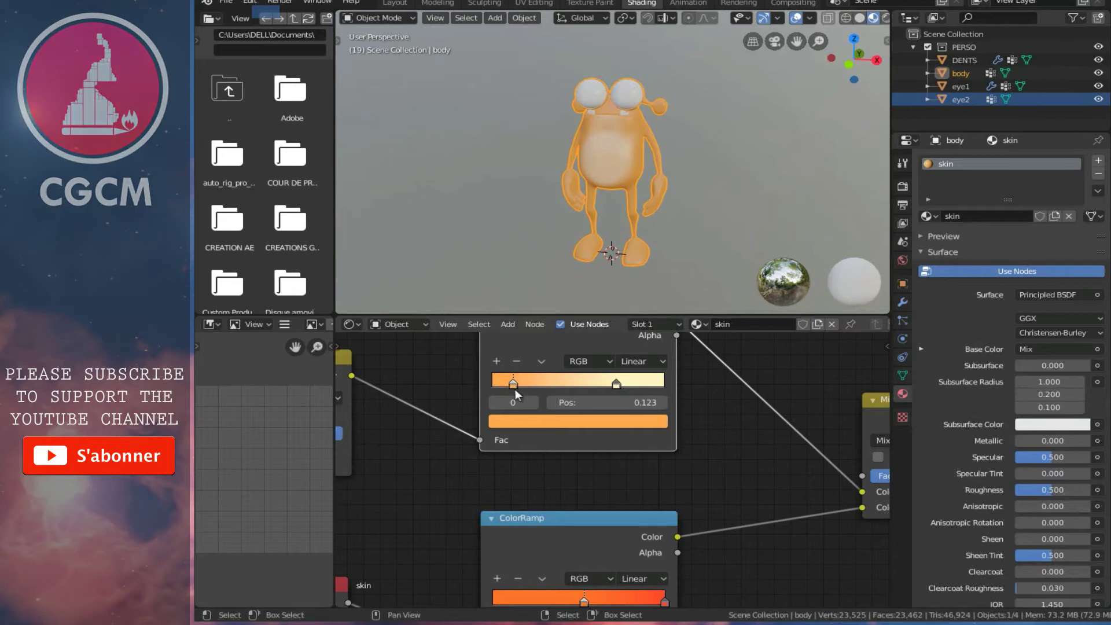
- Spread apart the nodes, moving Principled BSDF left and Material Output right
middle_click_drag(577, 296, 647, 166)
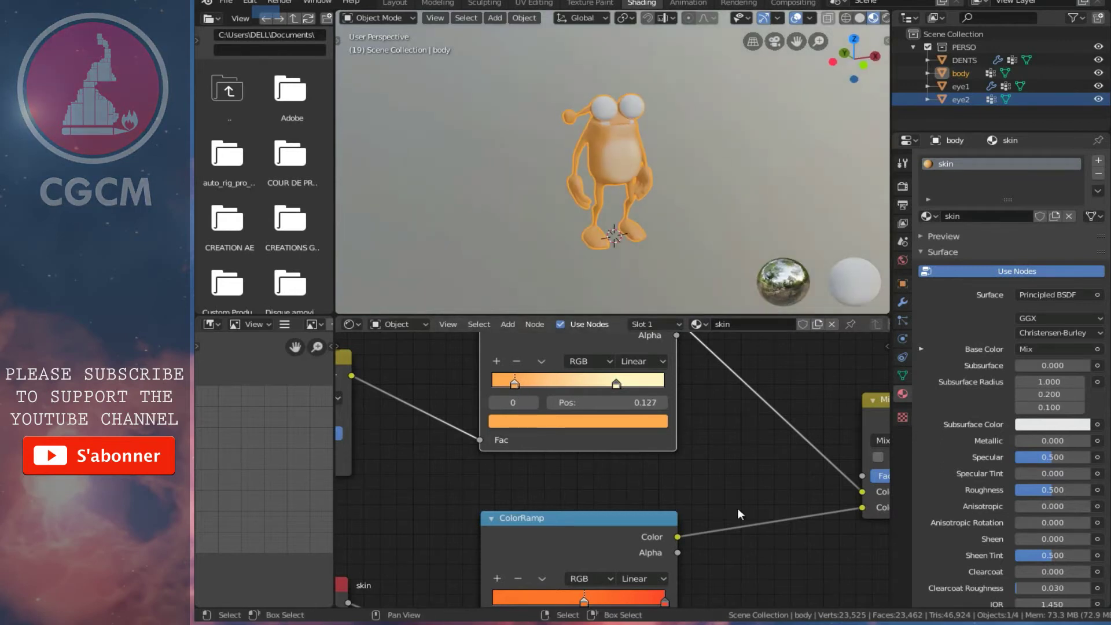
scroll(731, 492, "down", 3)
scroll(730, 492, "down", 2)
mouse_move(733, 484)
middle_mouse_down()
mouse_move(625, 477)
mouse_move(606, 443)
middle_mouse_up()
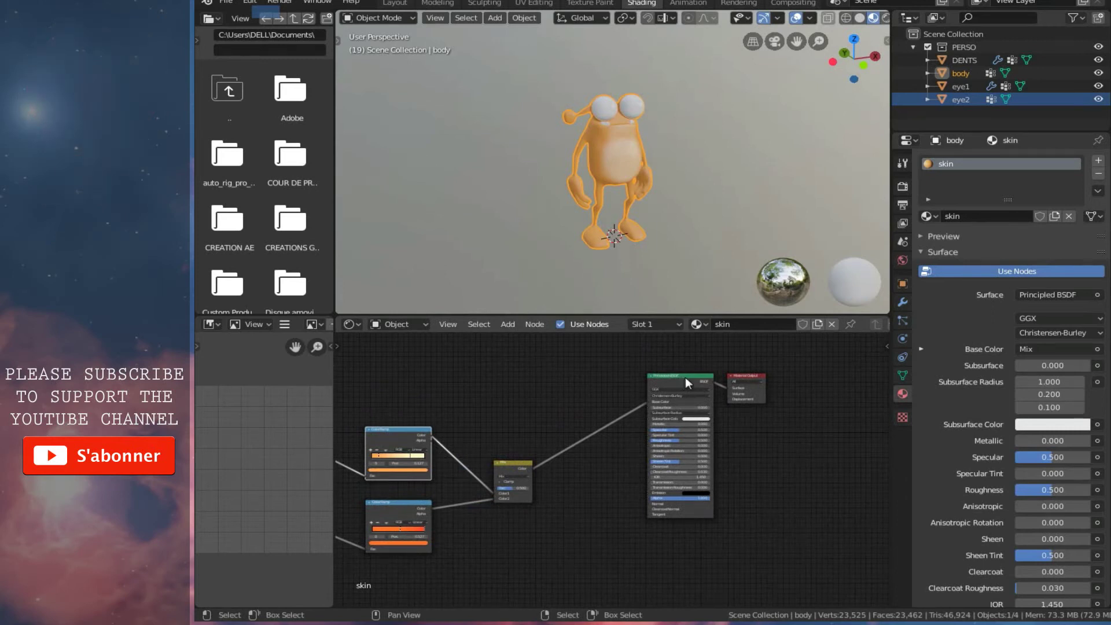
left_click_drag(685, 377, 648, 378)
middle_click_drag(700, 445, 592, 471)
left_click_drag(641, 403, 741, 397)
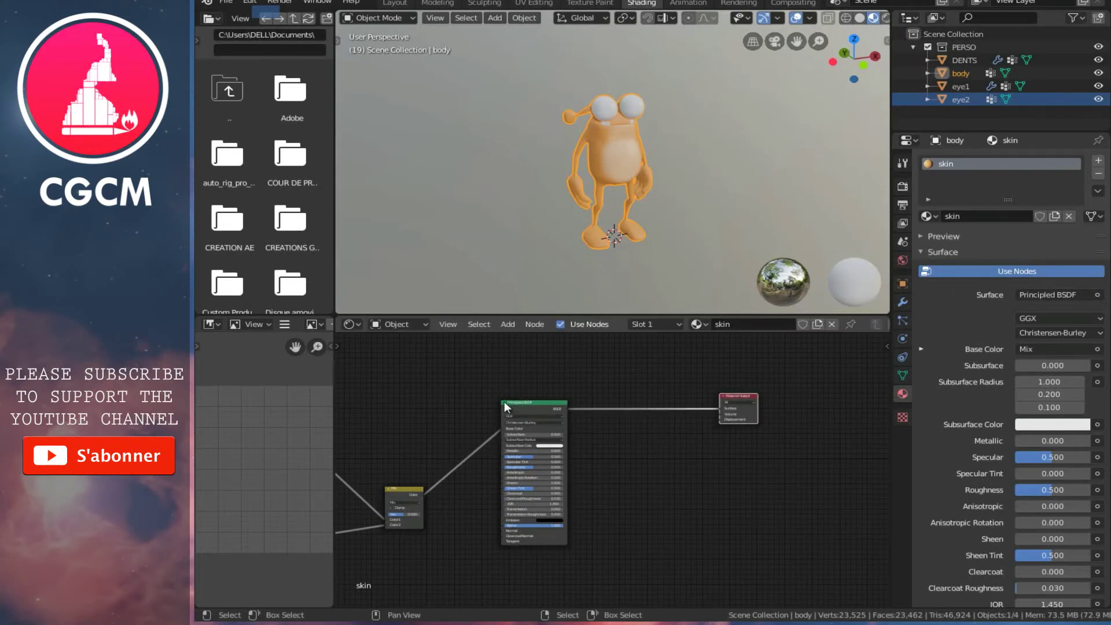
- Insert a Mix Shader at Fac 0.500 between Principled BSDF and Material Output
left_click(505, 325)
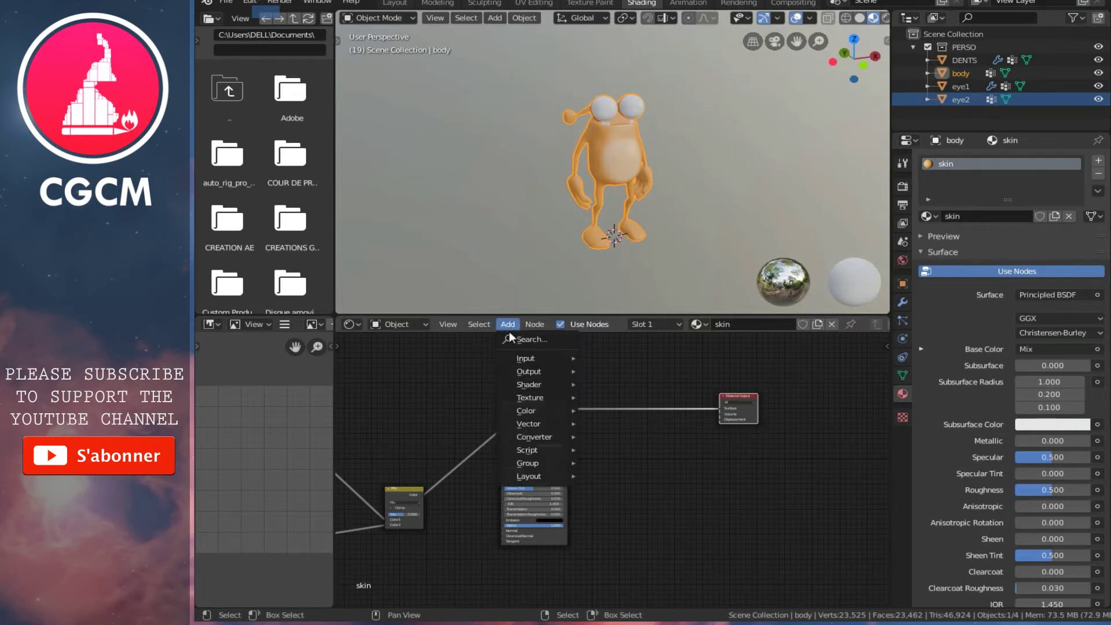
mouse_move(529, 384)
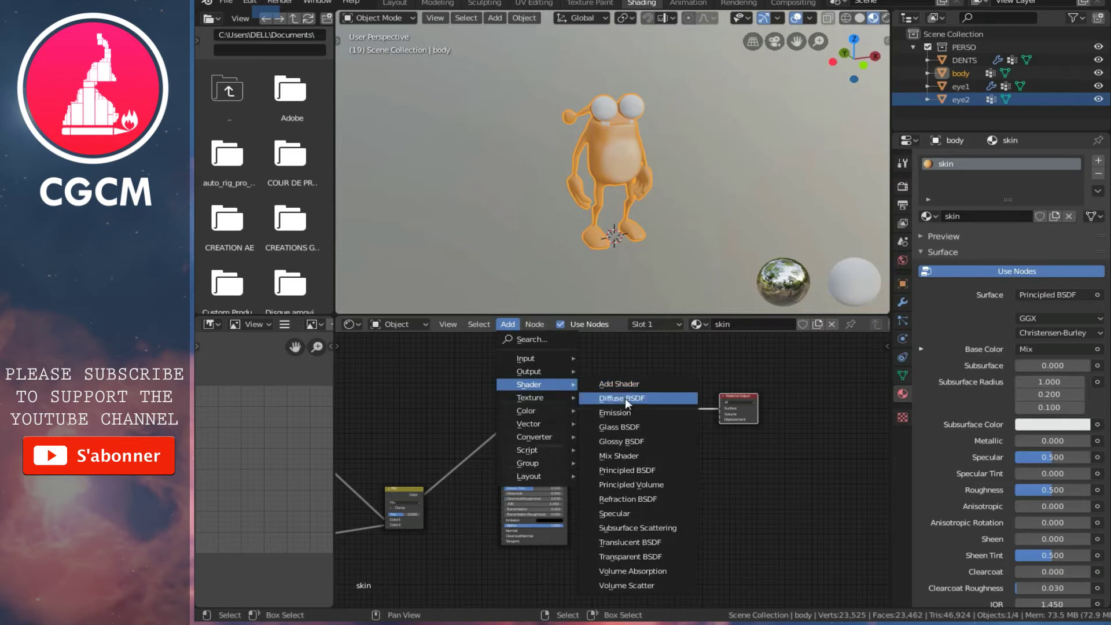
left_click(617, 454)
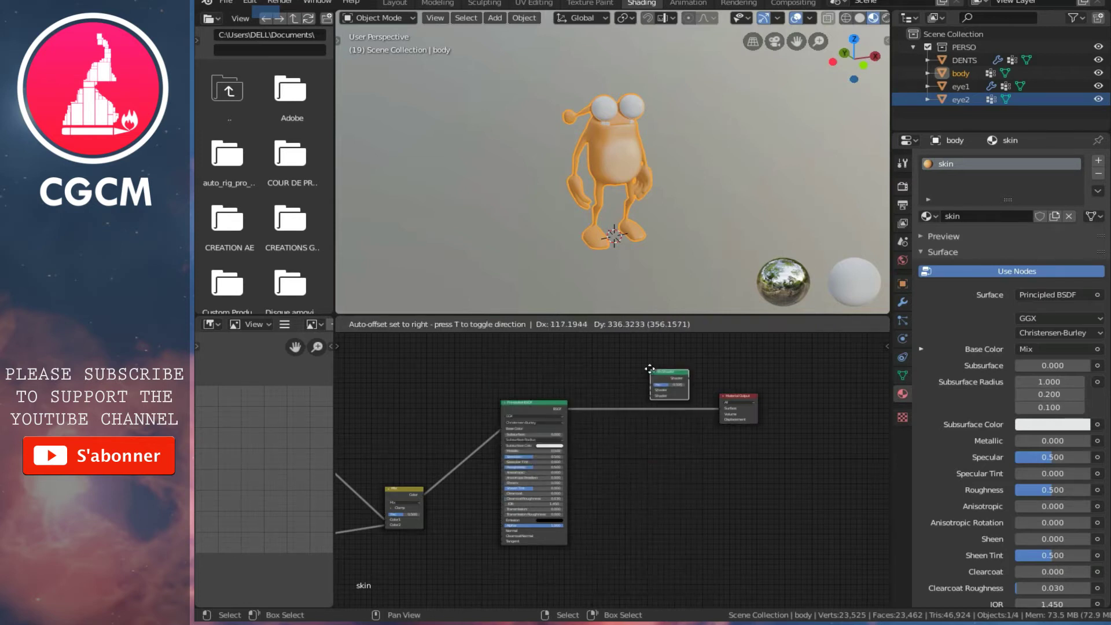
left_click(646, 358)
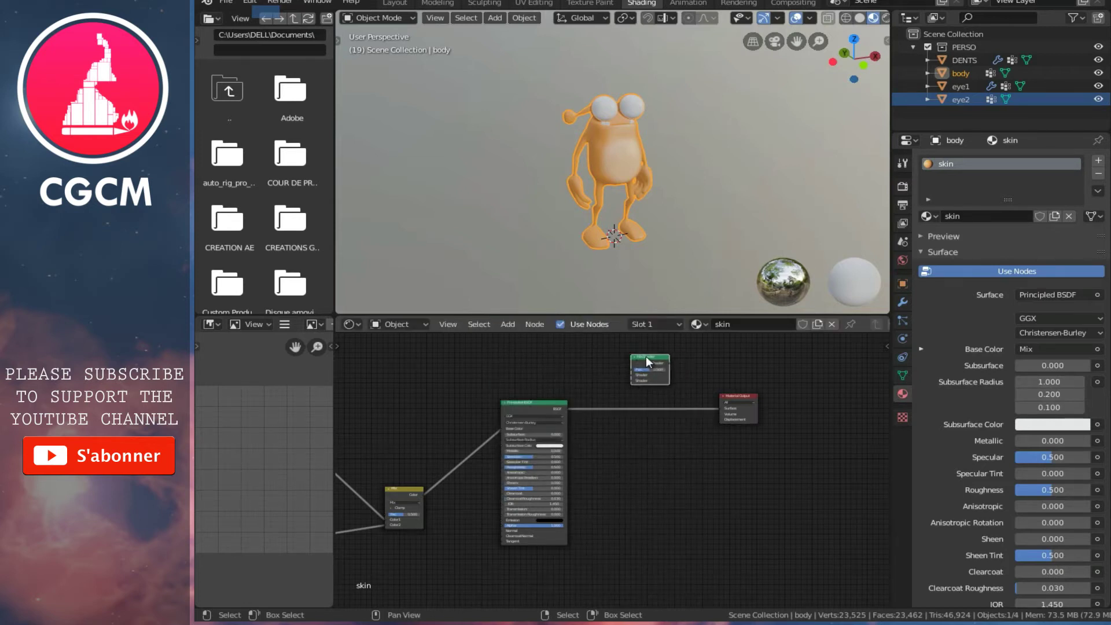
left_click_drag(646, 356, 673, 389)
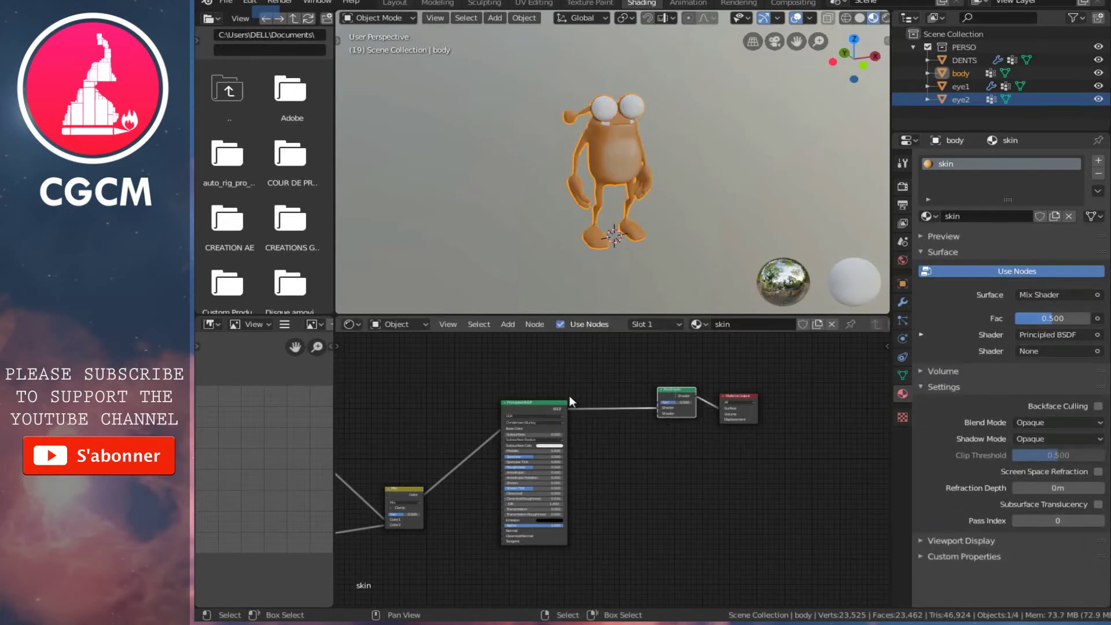
left_click_drag(677, 389, 664, 390)
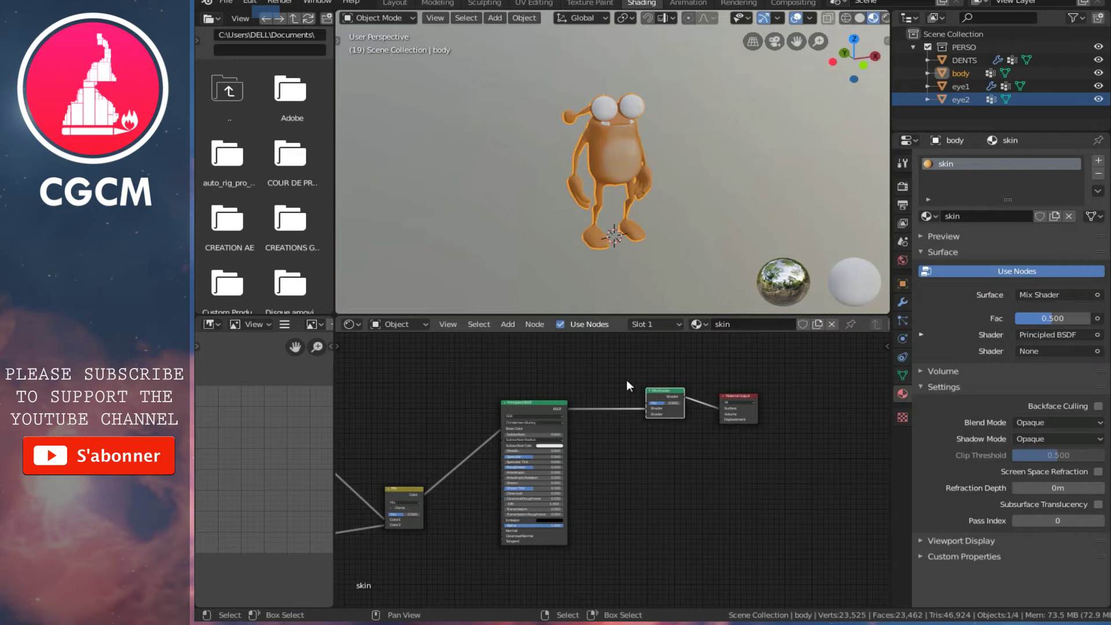
scroll(660, 411, "up", 2)
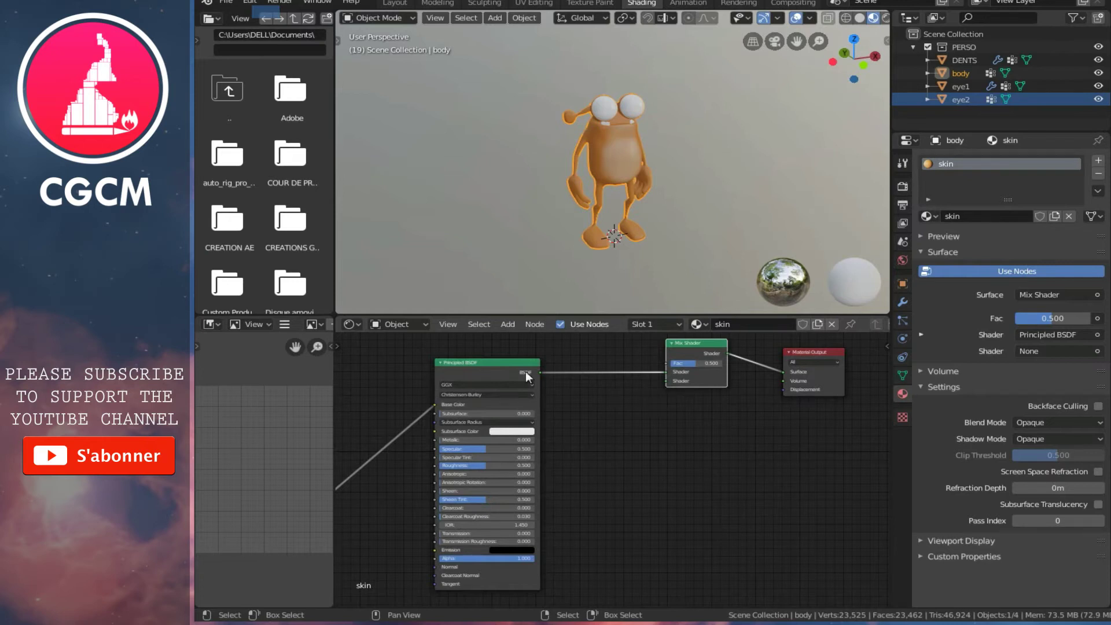
left_click(508, 325)
mouse_move(529, 384)
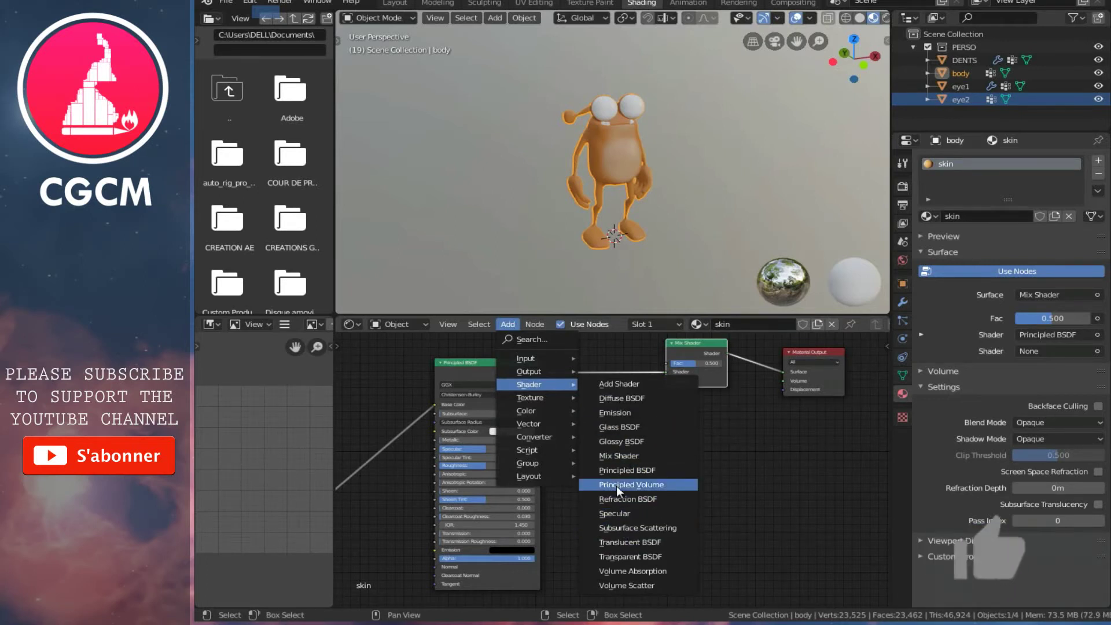
- Add a Diffuse BSDF node and connect it to the Mix Shader's second Shader input
left_click(623, 399)
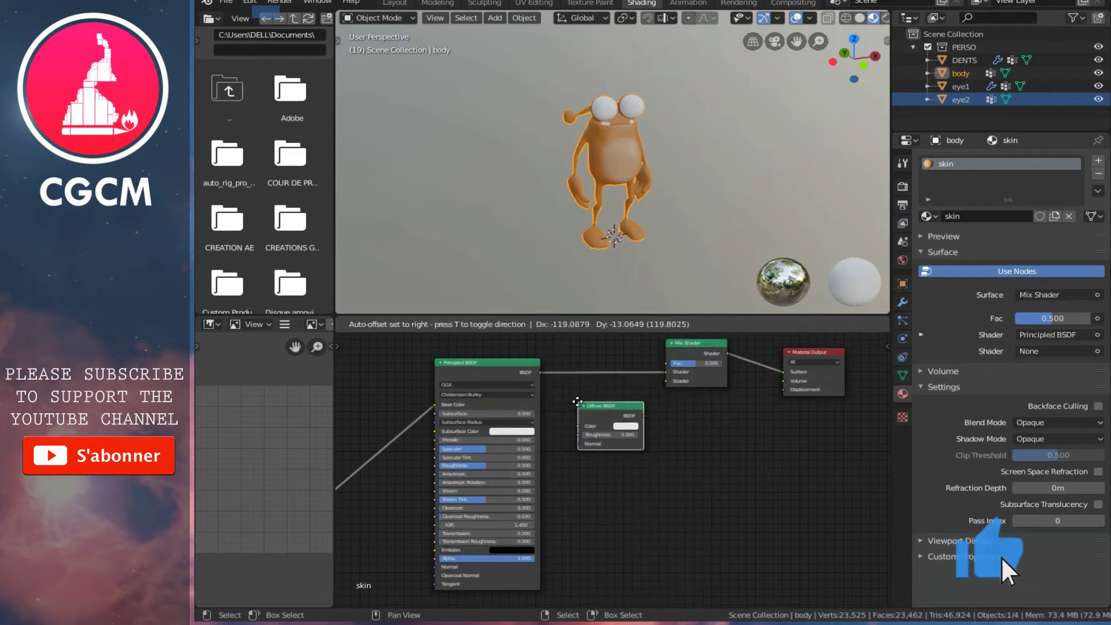
left_click(577, 401)
middle_click_drag(577, 400, 570, 473)
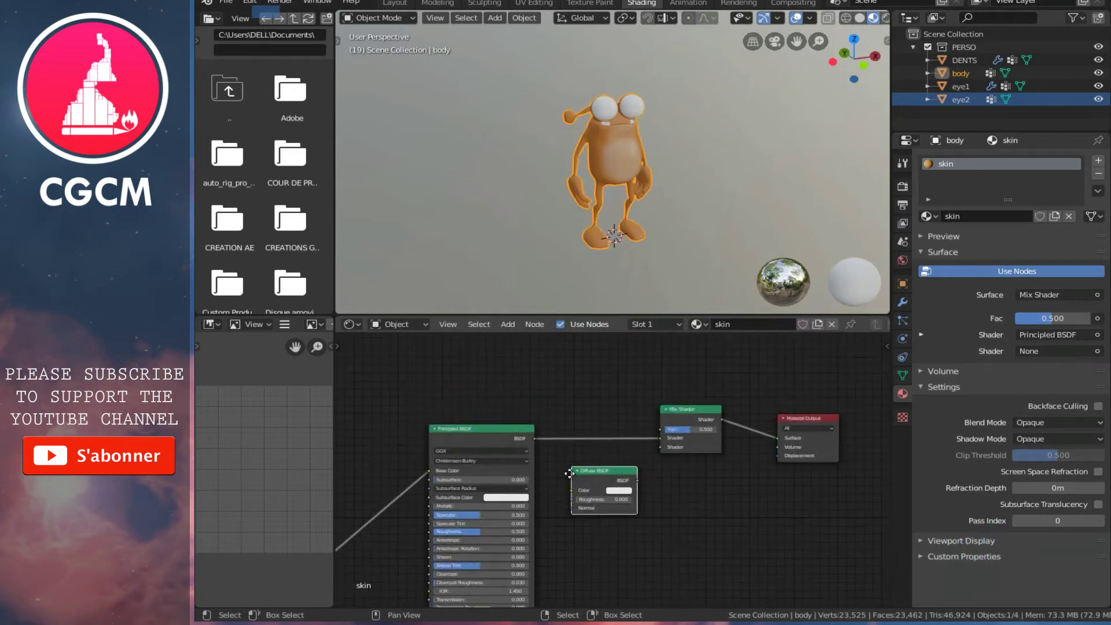
left_click_drag(637, 481, 662, 446)
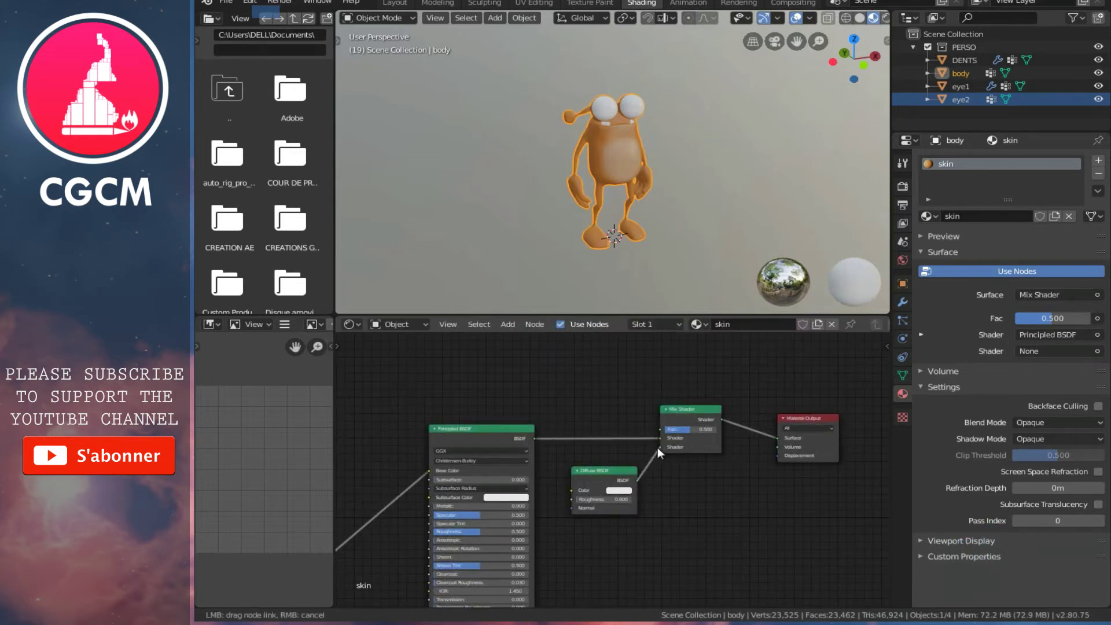
- Set the Diffuse BSDF colour to orange
left_click(616, 494)
left_click(634, 411)
scroll(689, 546, "up", 3)
scroll(648, 527, "up", 1)
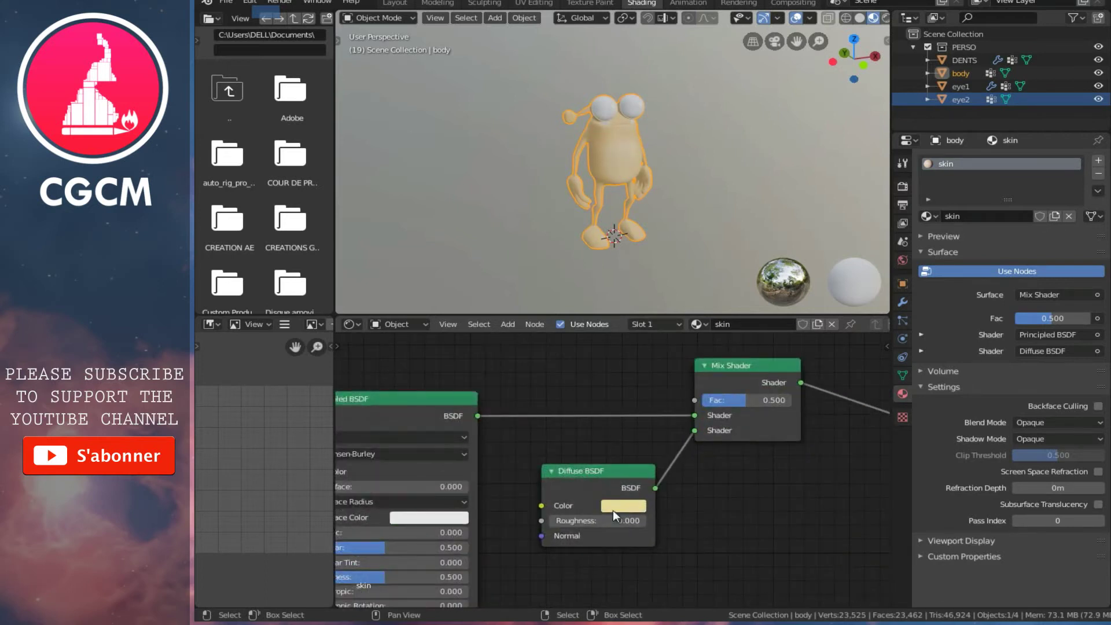
left_click(615, 507)
left_click(647, 381)
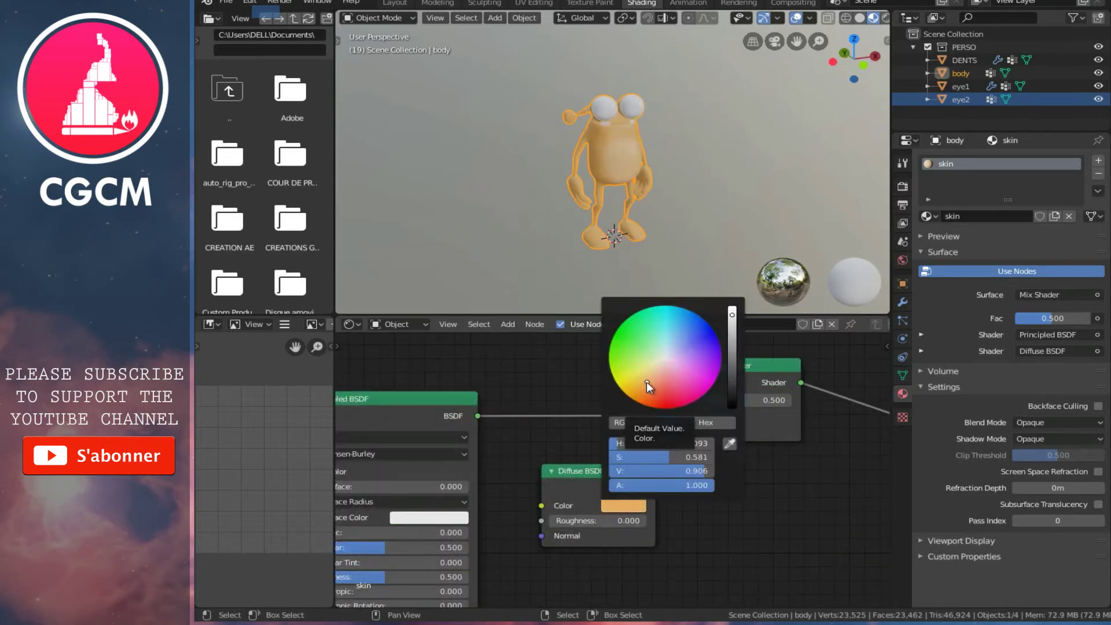
left_click(648, 384)
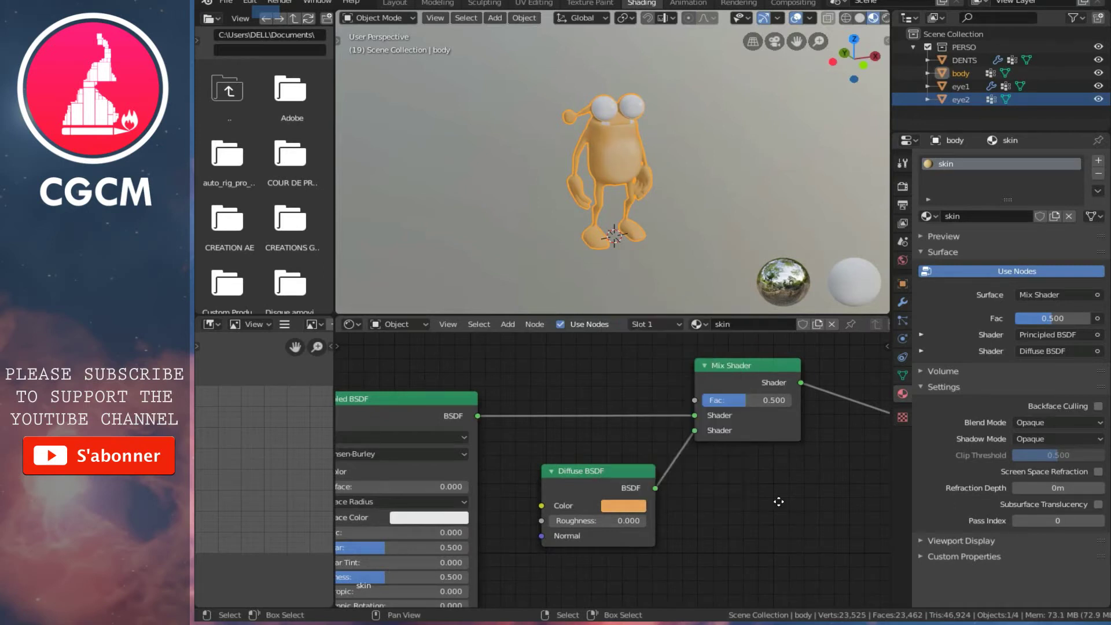
- Lower the Mix Shader Fac to 0.275
middle_click_drag(722, 486, 693, 497)
scroll(692, 496, "up", 1)
mouse_move(728, 402)
left_mouse_down()
mouse_move(702, 405)
mouse_move(734, 418)
mouse_move(700, 423)
left_mouse_up()
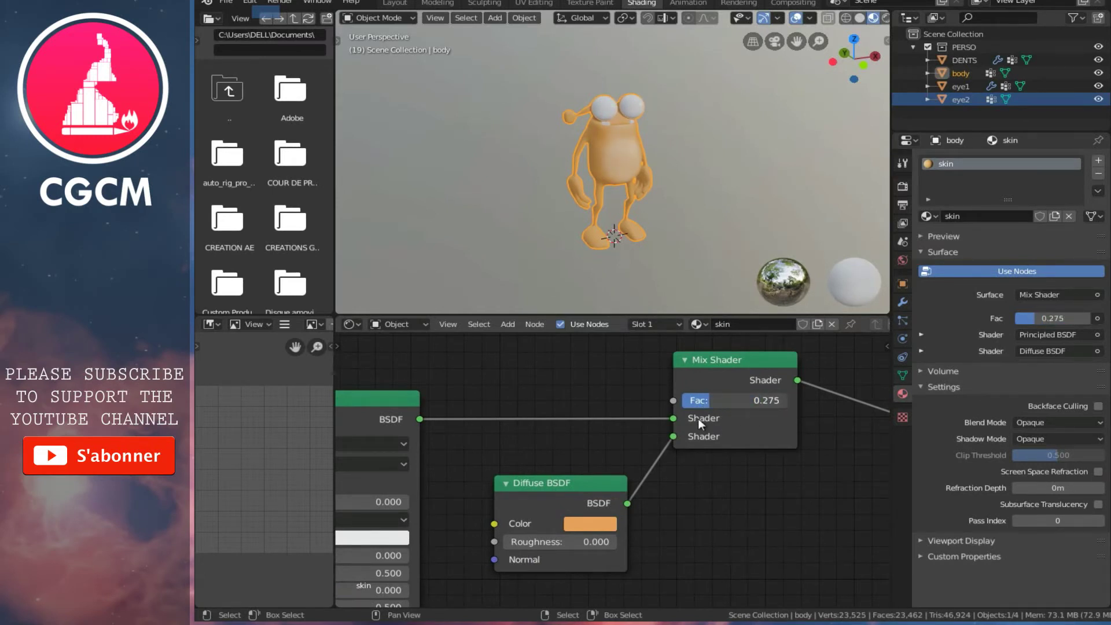
- Raise the Diffuse BSDF Roughness to 0.231 and check the skin
left_click_drag(539, 541, 574, 544)
scroll(556, 152, "up", 2)
scroll(572, 141, "up", 3)
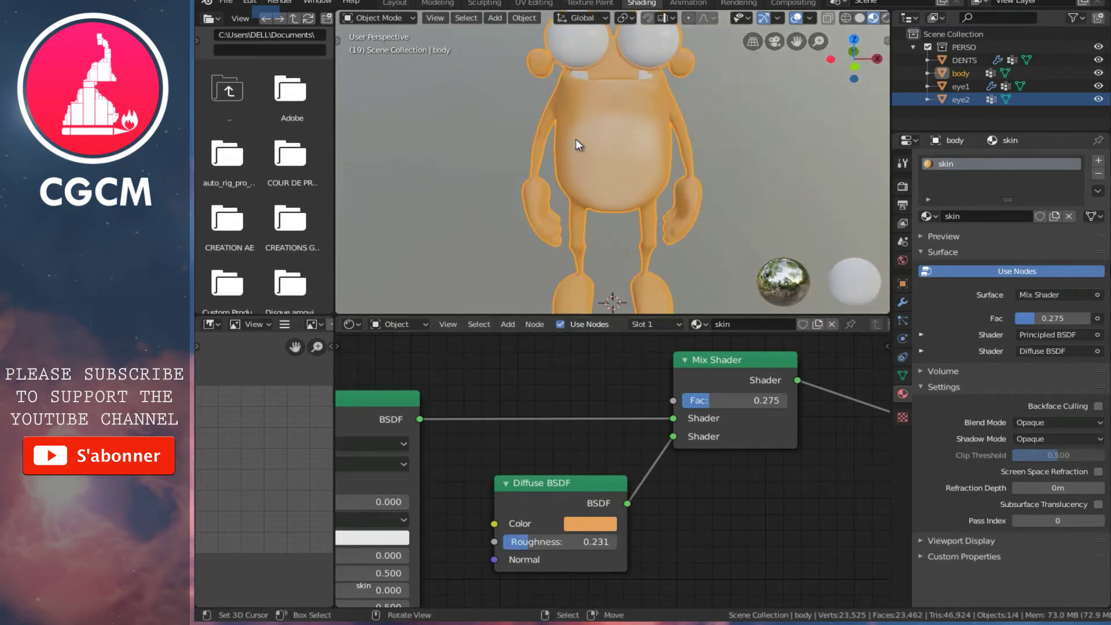
middle_click_drag(578, 145, 650, 119)
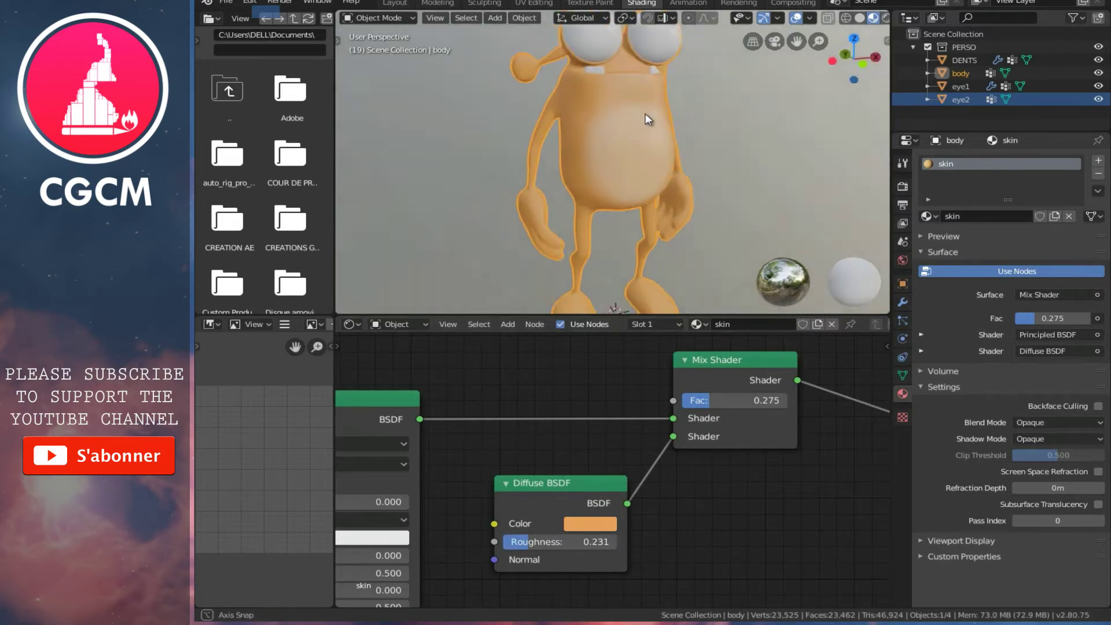
- Confirm the Mix Shader Fac at 0.275 and view the character three-quarter on
left_click(701, 400)
left_click(608, 149)
scroll(622, 147, "down", 3)
mouse_move(637, 144)
middle_mouse_down()
mouse_move(488, 159)
mouse_move(692, 145)
mouse_move(571, 131)
middle_mouse_up()
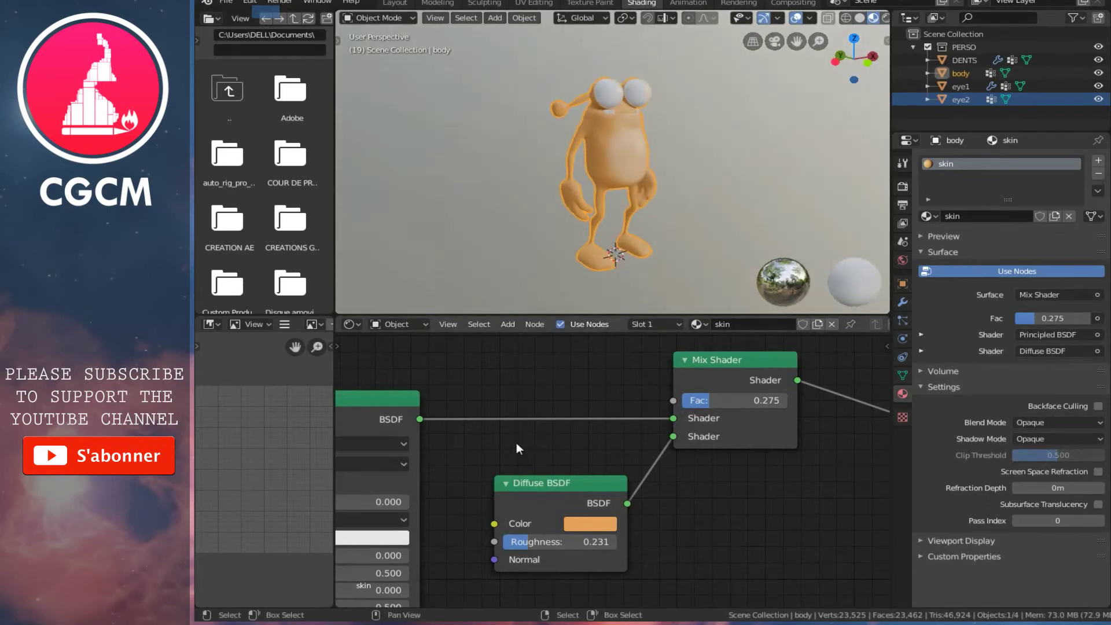
scroll(516, 449, "down", 3)
- Move the Principled BSDF node to the left in the node editor
middle_click_drag(512, 446, 586, 393)
scroll(620, 405, "up", 2)
scroll(586, 440, "up", 2)
middle_click_drag(526, 425, 589, 488)
left_click_drag(575, 387, 542, 382)
middle_click_drag(511, 485, 524, 447)
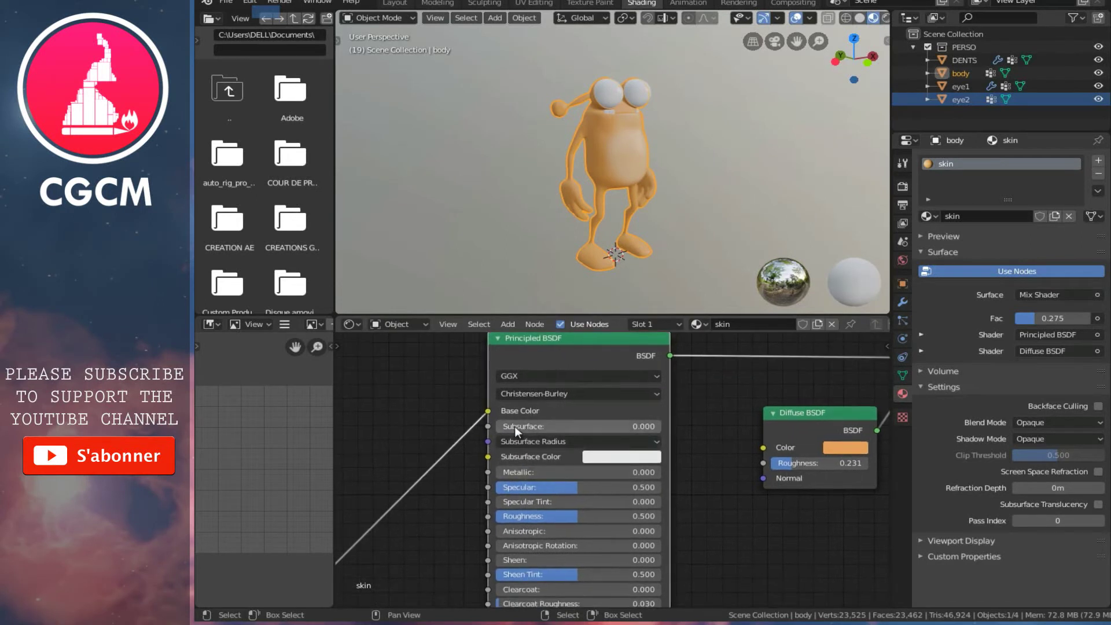
- Make the Principled BSDF Subsurface Color orange
left_click(637, 453)
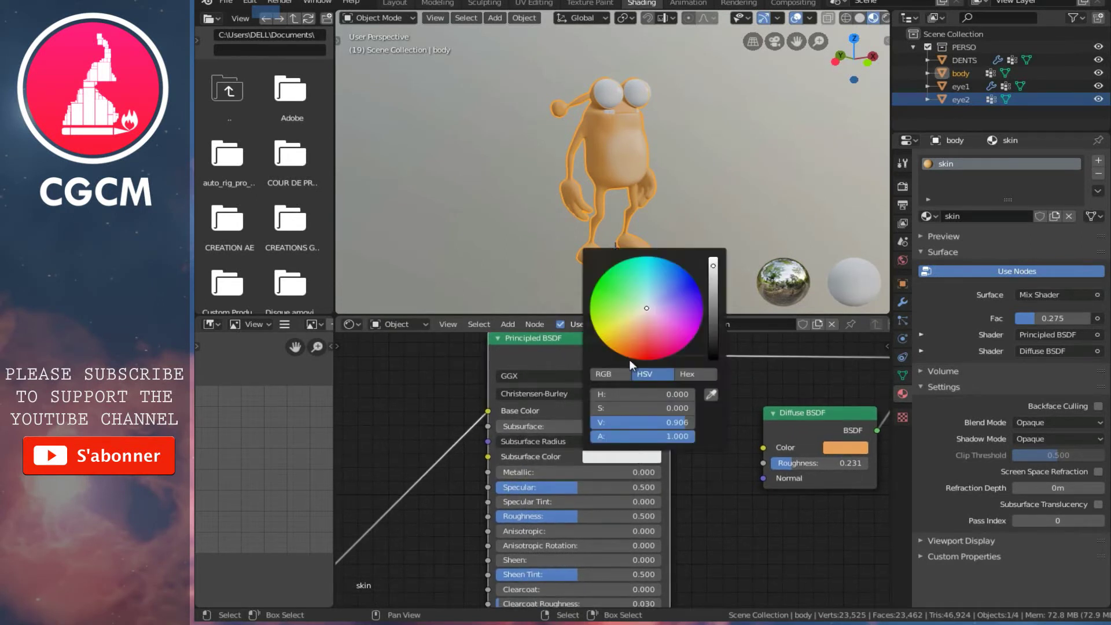
left_click(627, 339)
left_click(633, 341)
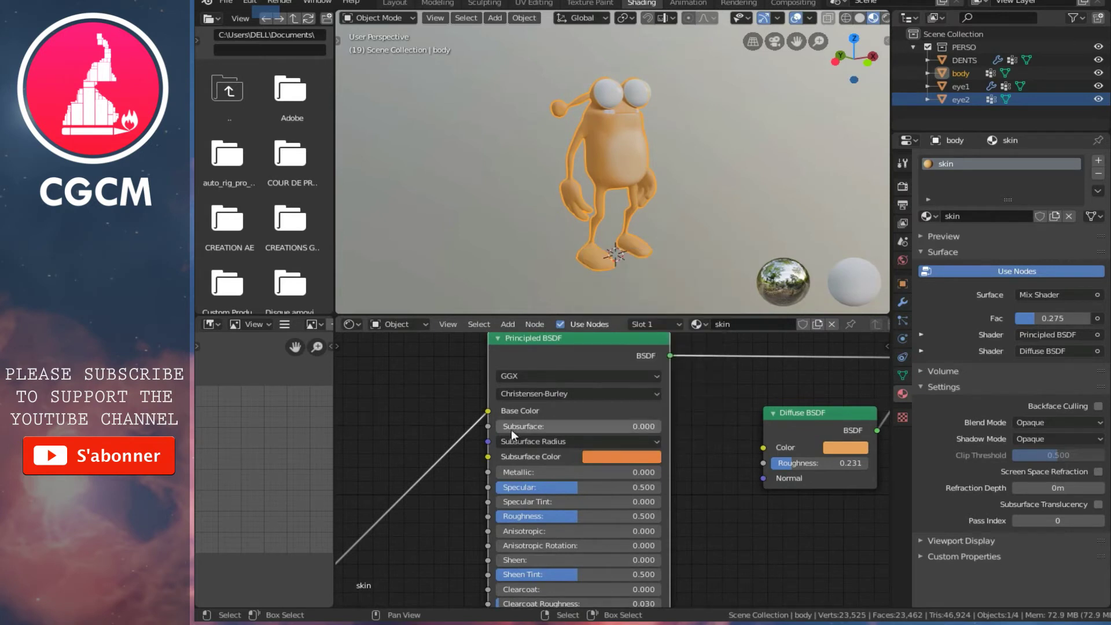
- Raise Subsurface to 0.041 and show the Eevee render settings
scroll(511, 430, "up", 1)
scroll(496, 440, "up", 1)
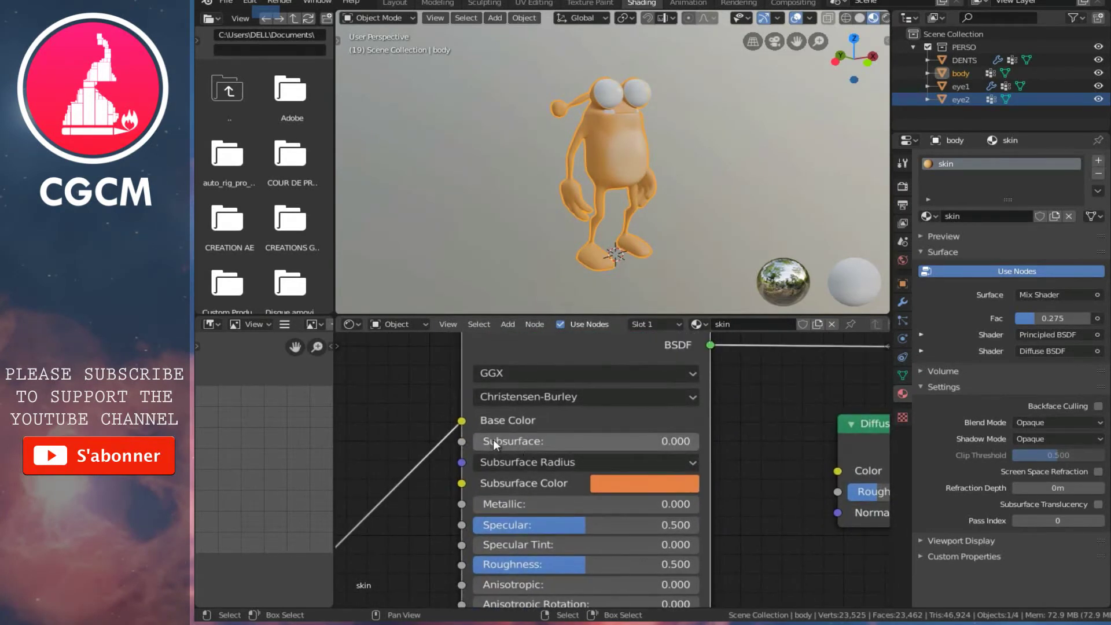
left_click_drag(493, 439, 512, 443)
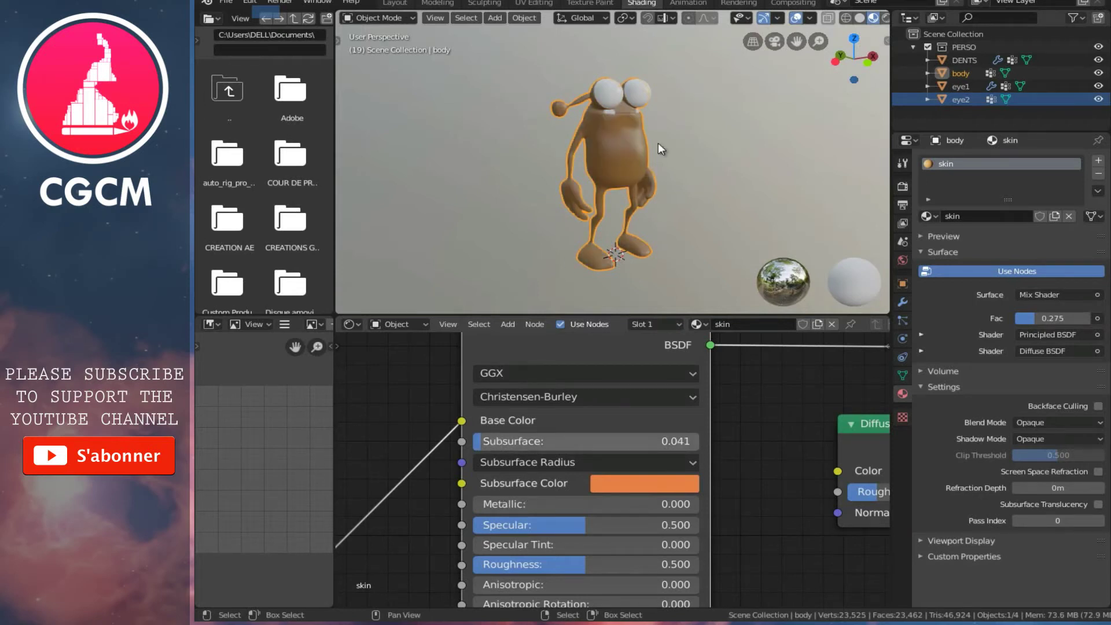
middle_click_drag(658, 143, 590, 147)
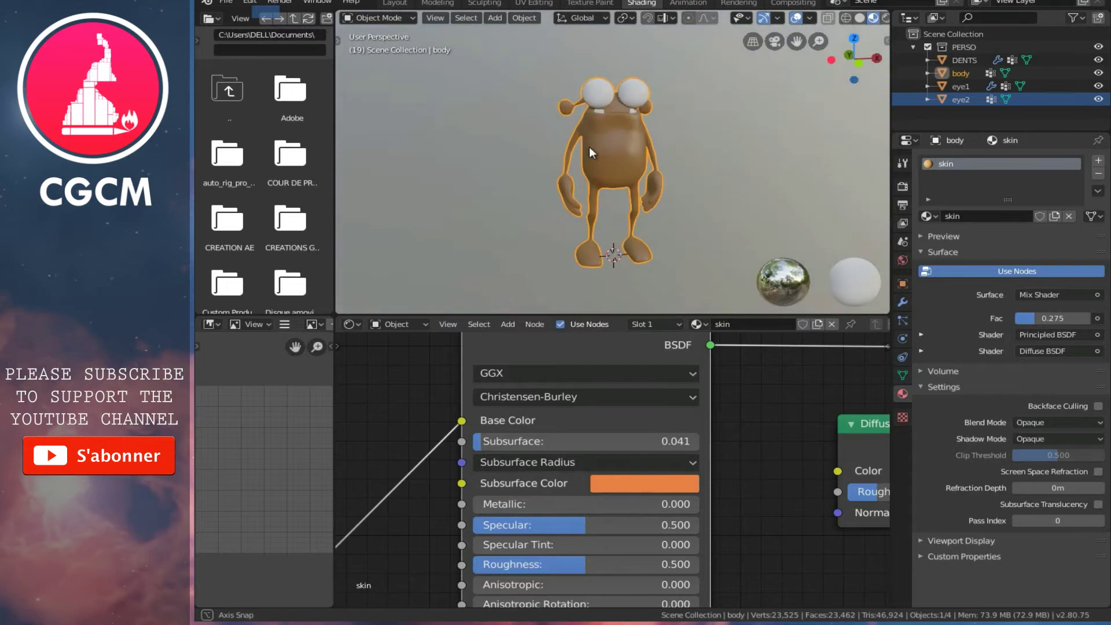
left_click(903, 186)
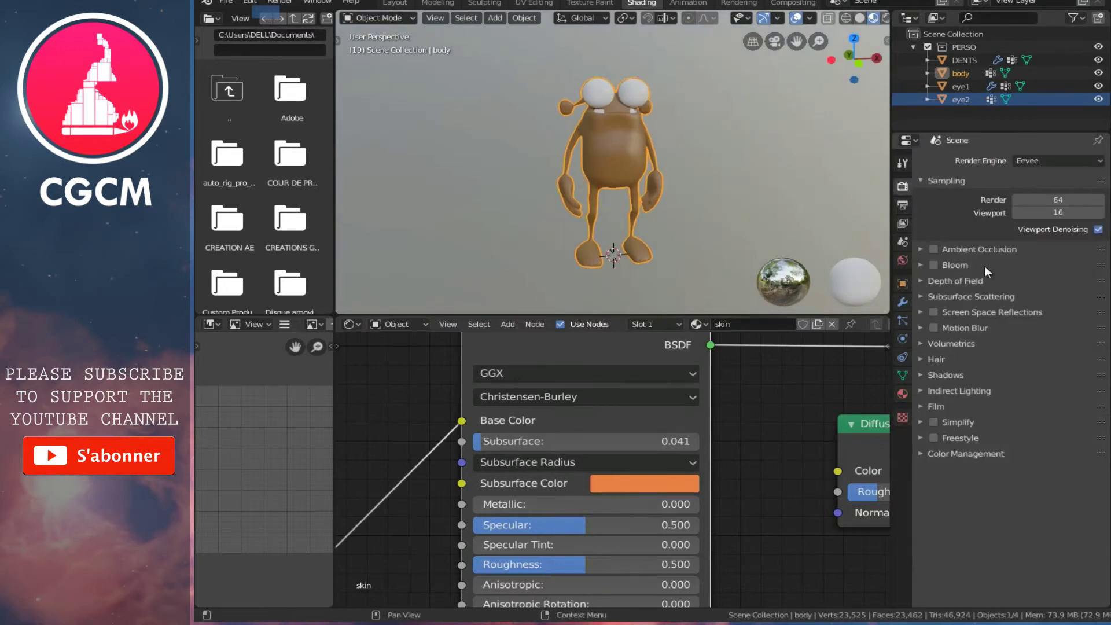
- Enable Screen Space Reflections, Bloom and Ambient Occlusion in Eevee
left_click(933, 311)
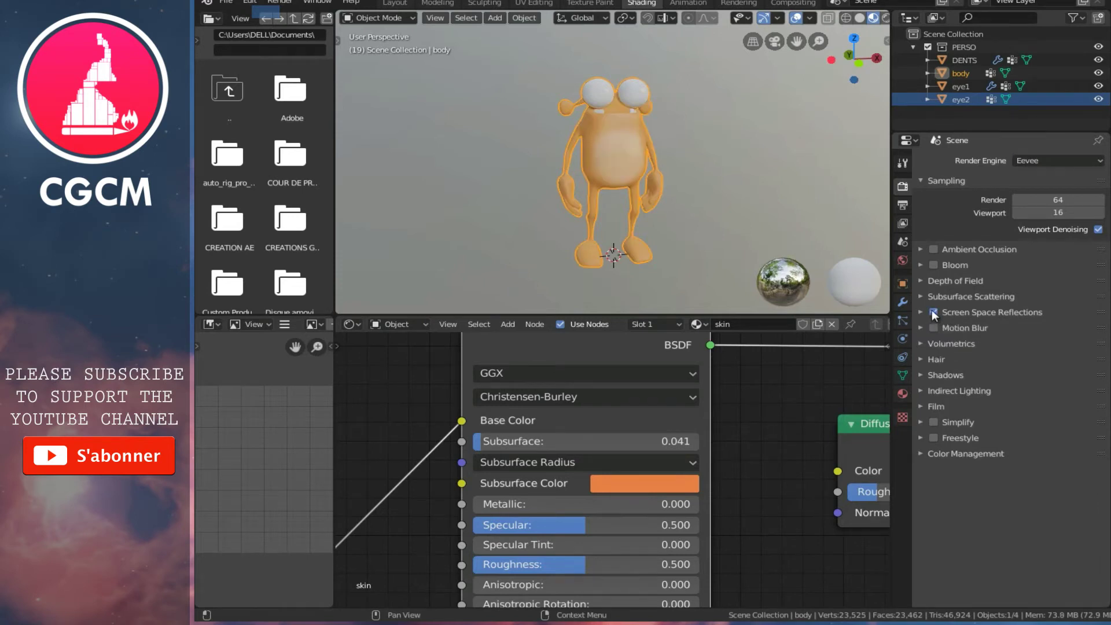
left_click(934, 265)
left_click(935, 249)
- Set the Ambient Occlusion Distance to 10 m
left_click(921, 249)
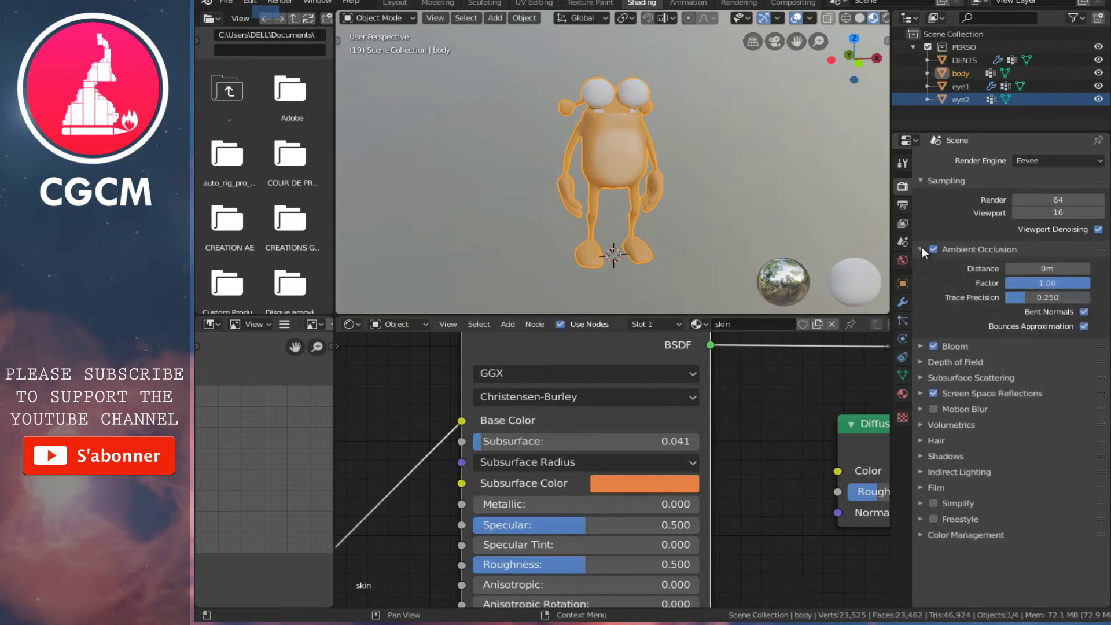
left_click(1043, 269)
key("Return")
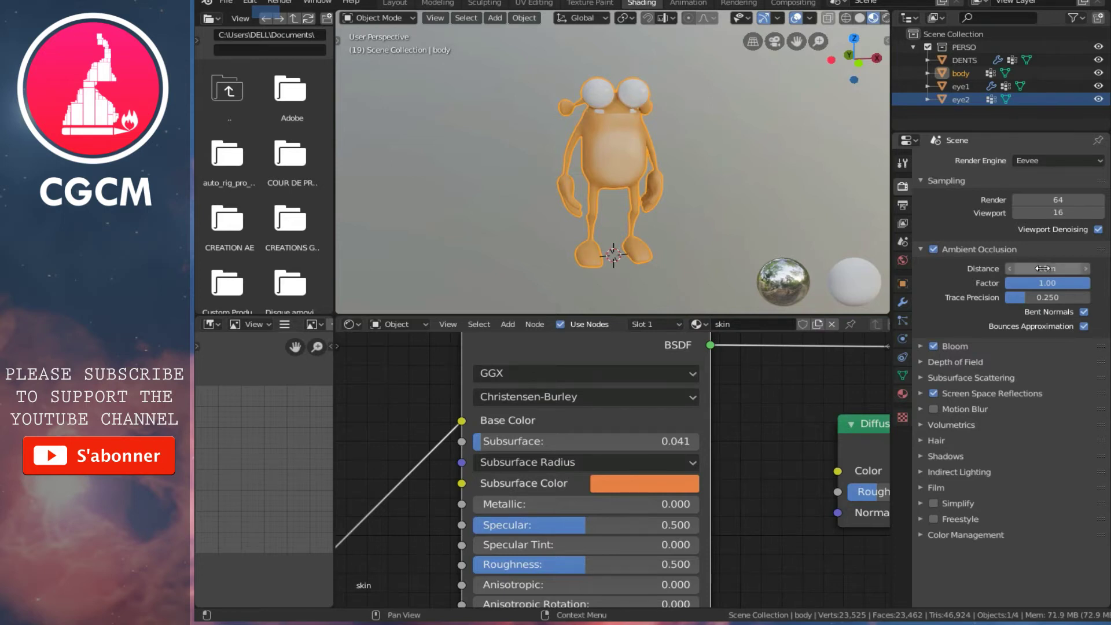
- Raise the skin's Subsurface from 0.041 to 0.091
mouse_move(537, 487)
middle_mouse_down()
mouse_move(550, 523)
mouse_move(540, 478)
middle_mouse_up()
scroll(539, 478, "up", 1)
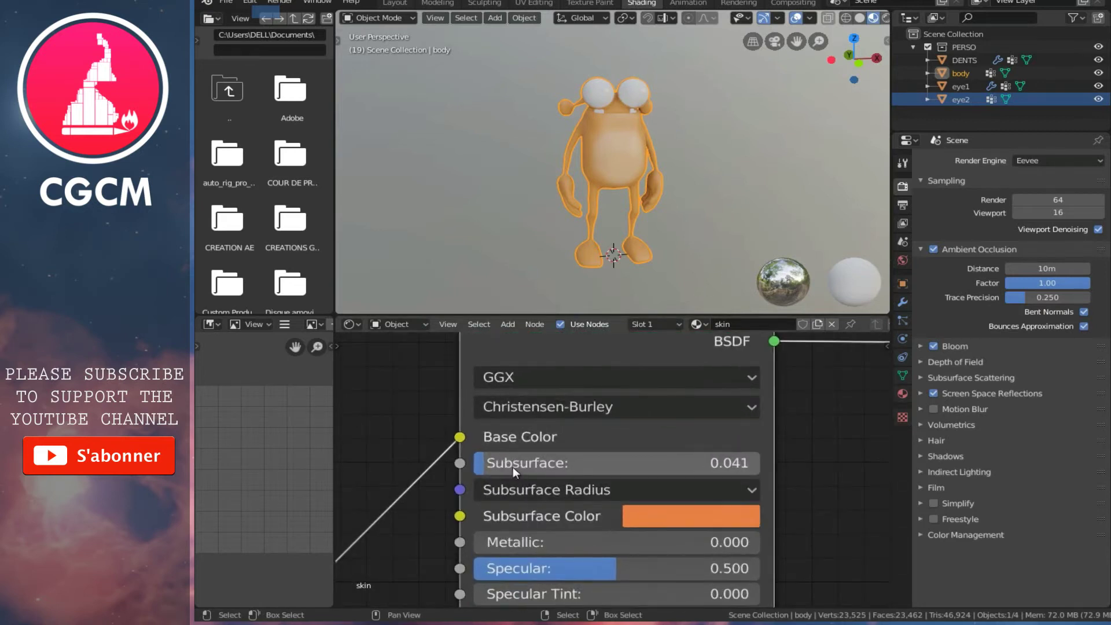
left_click_drag(487, 467, 514, 464)
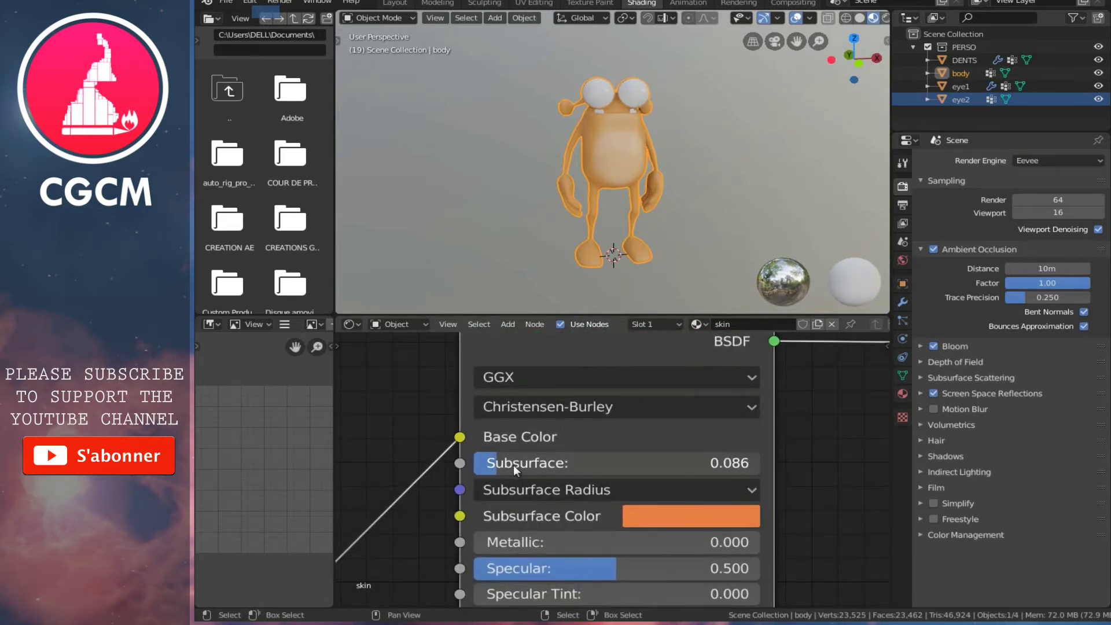
mouse_move(647, 146)
middle_mouse_down()
mouse_move(491, 178)
mouse_move(630, 146)
mouse_move(633, 171)
middle_mouse_up()
scroll(629, 145, "up", 2)
scroll(668, 141, "up", 2)
- Change the Subsurface Color to a reddish orange and inspect the character sideways
left_click(655, 514)
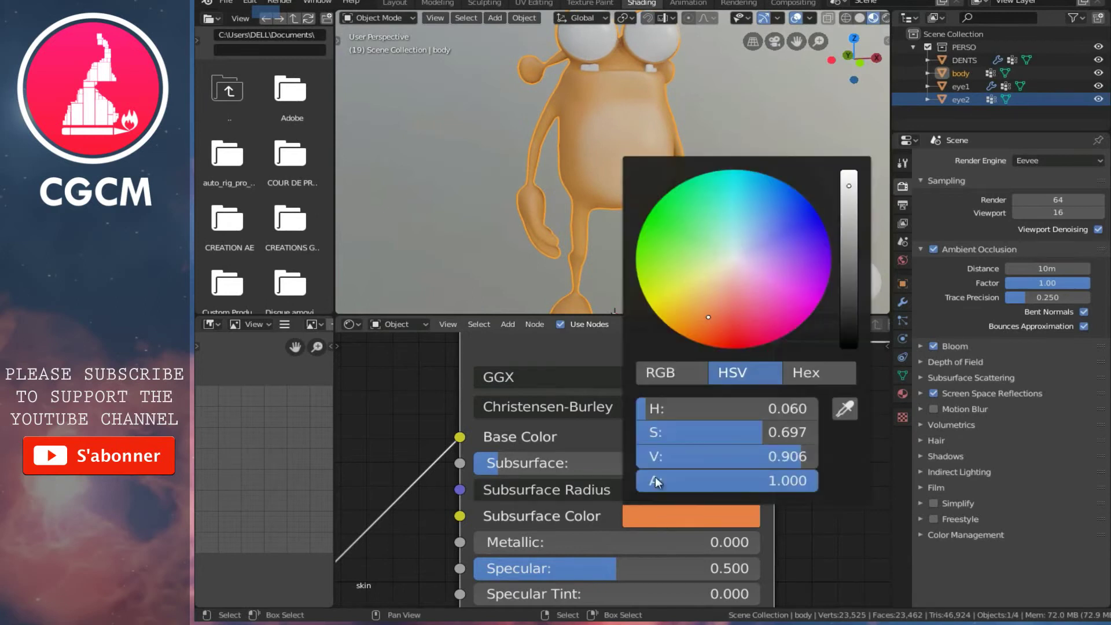
left_click(701, 299)
left_click_drag(749, 297, 738, 331)
left_click(728, 325)
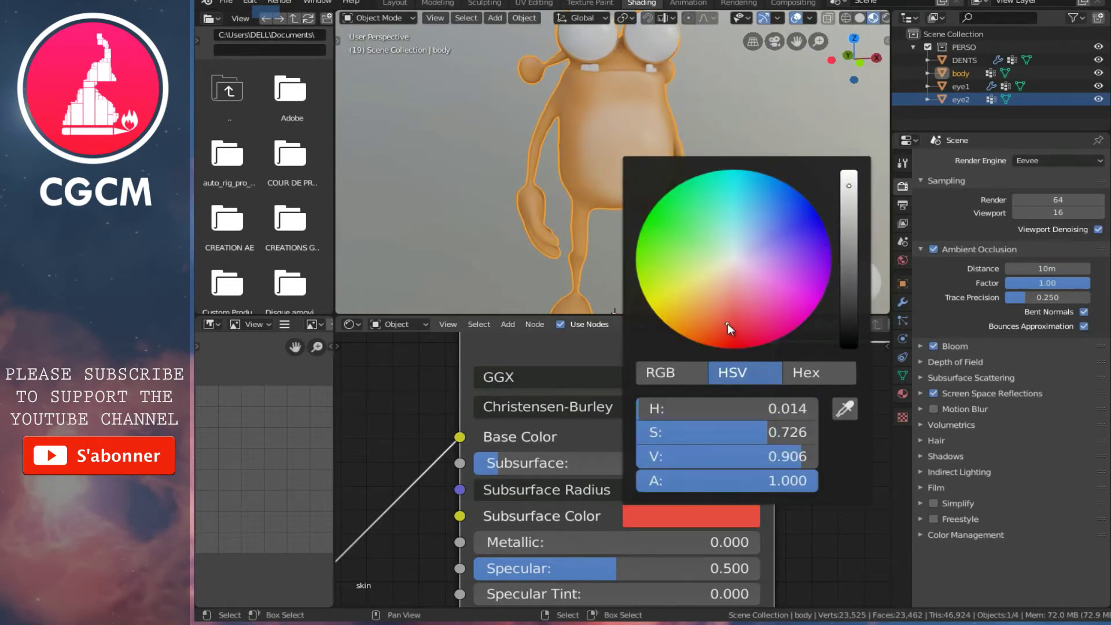
mouse_move(534, 91)
middle_mouse_down()
mouse_move(672, 154)
mouse_move(458, 169)
mouse_move(731, 171)
mouse_move(615, 169)
mouse_move(585, 142)
mouse_move(532, 138)
mouse_move(591, 144)
middle_mouse_up()
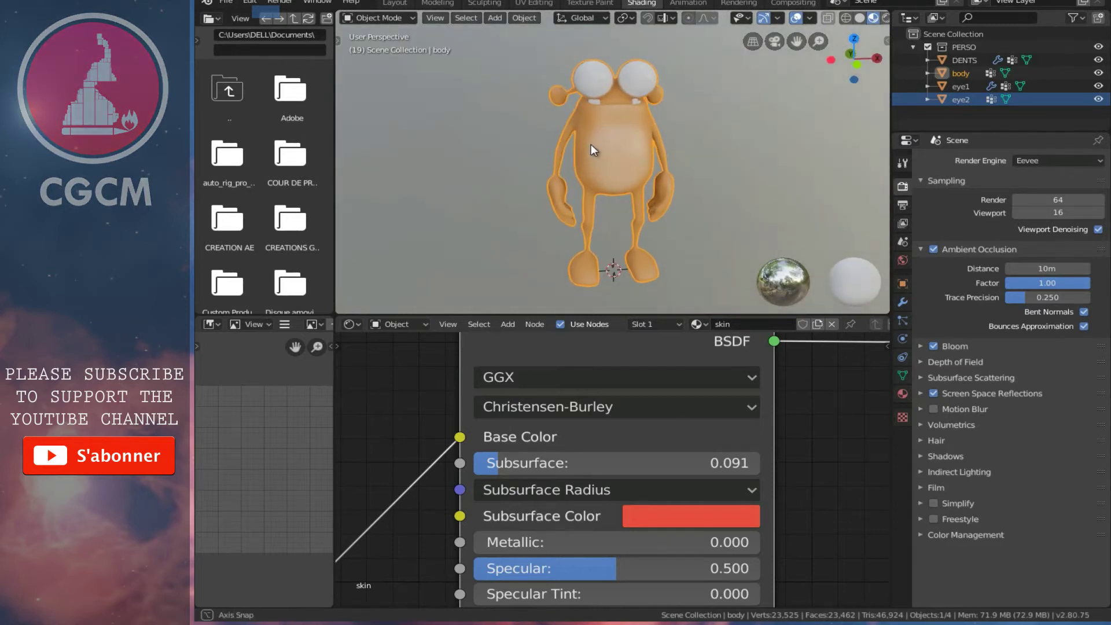
scroll(510, 535, "down", 3)
scroll(513, 529, "down", 2)
scroll(510, 553, "down", 1)
scroll(529, 490, "down", 1)
mouse_move(529, 490)
middle_mouse_down()
mouse_move(565, 440)
mouse_move(599, 468)
mouse_move(681, 434)
middle_mouse_up()
scroll(555, 435, "down", 1)
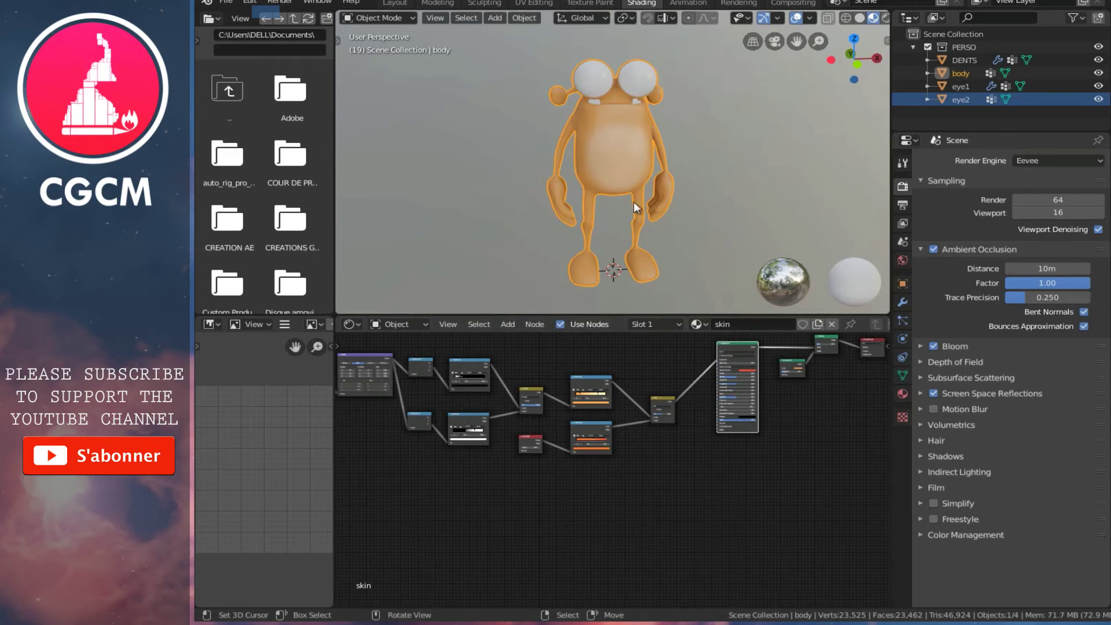
- Add a Noise Texture node to the skin node tree
middle_click_drag(634, 202, 735, 194)
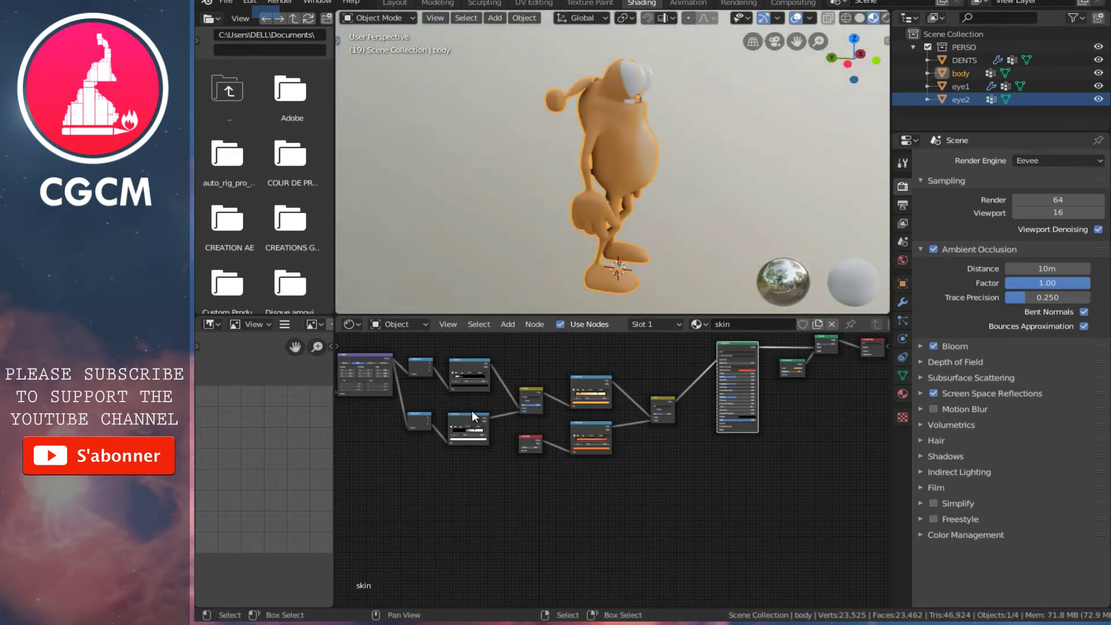
left_click(505, 326)
mouse_move(531, 397)
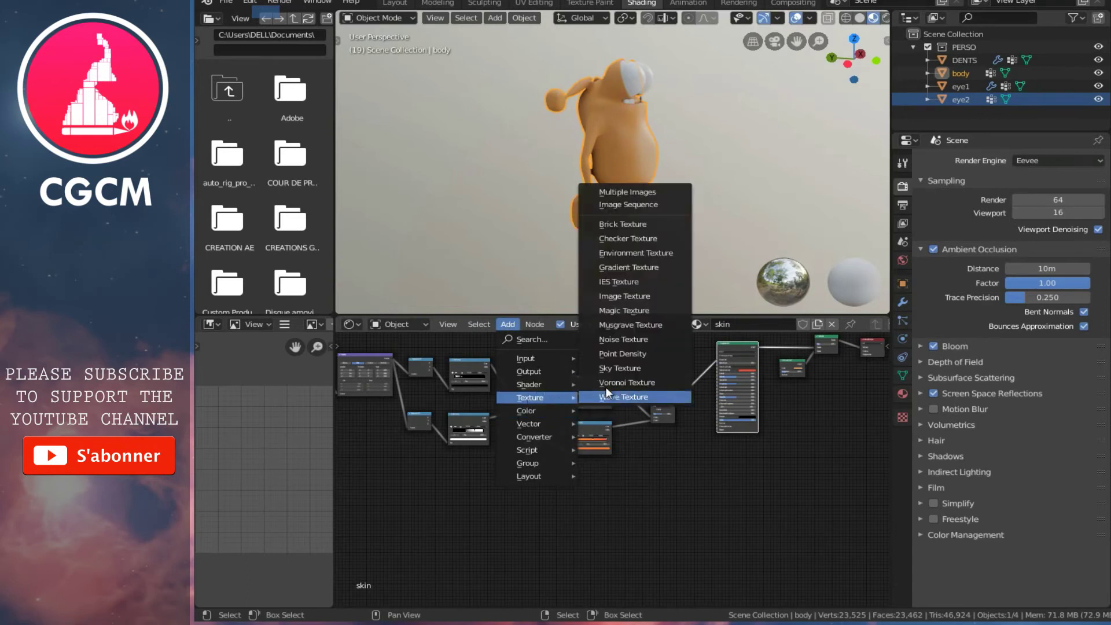
left_click(628, 340)
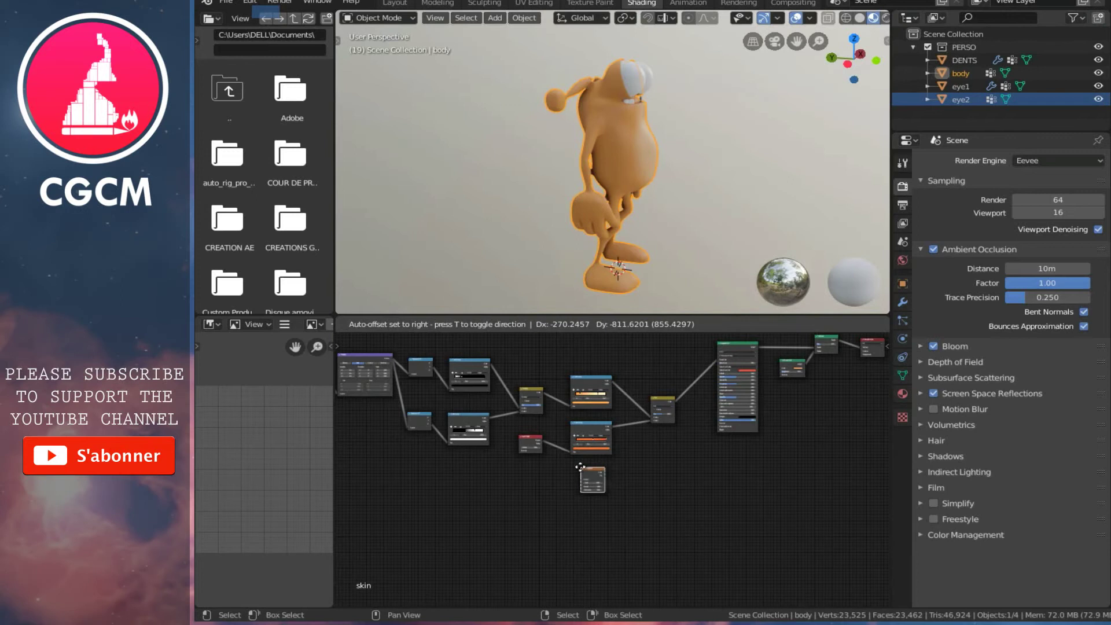
left_click(581, 466)
- Move the Texture Coordinate node further left
scroll(490, 447, "left", 5, "ctrl")
middle_click_drag(453, 377, 559, 406)
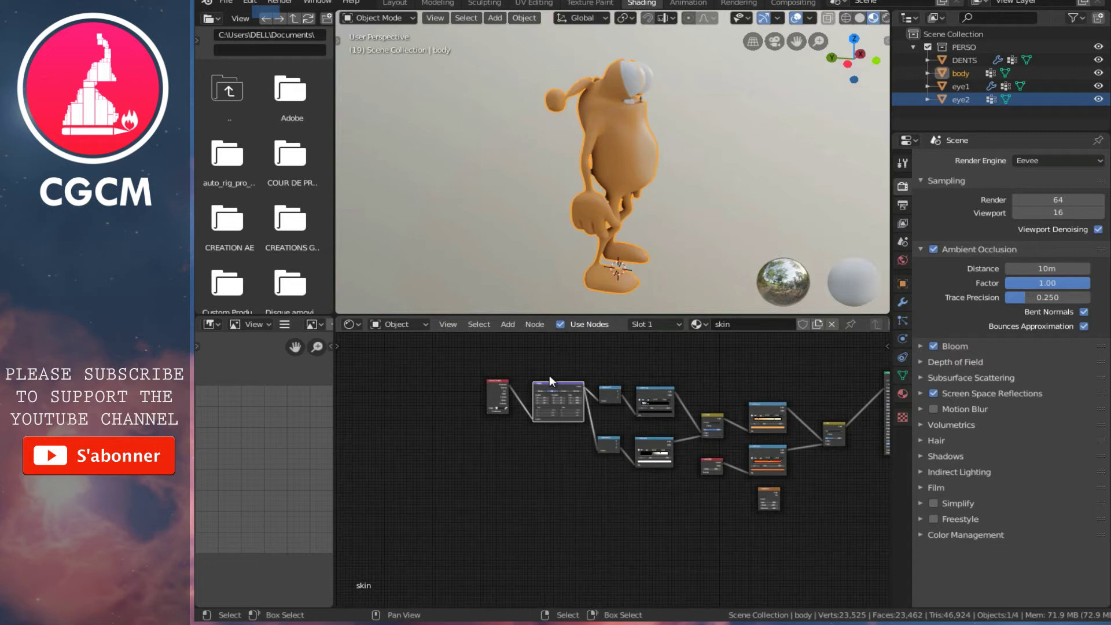
scroll(550, 376, "up", 2)
left_click_drag(504, 372, 491, 415)
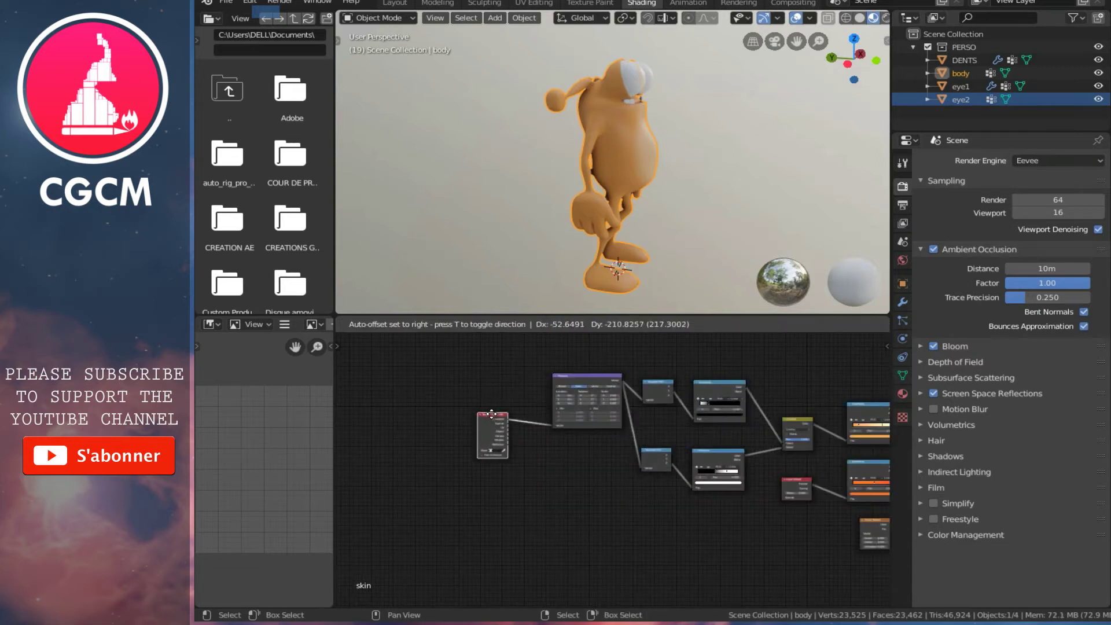
left_click(491, 413)
- Duplicate the Mapping node with Shift+D
scroll(521, 422, "down", 1)
scroll(553, 431, "right", 3, "ctrl")
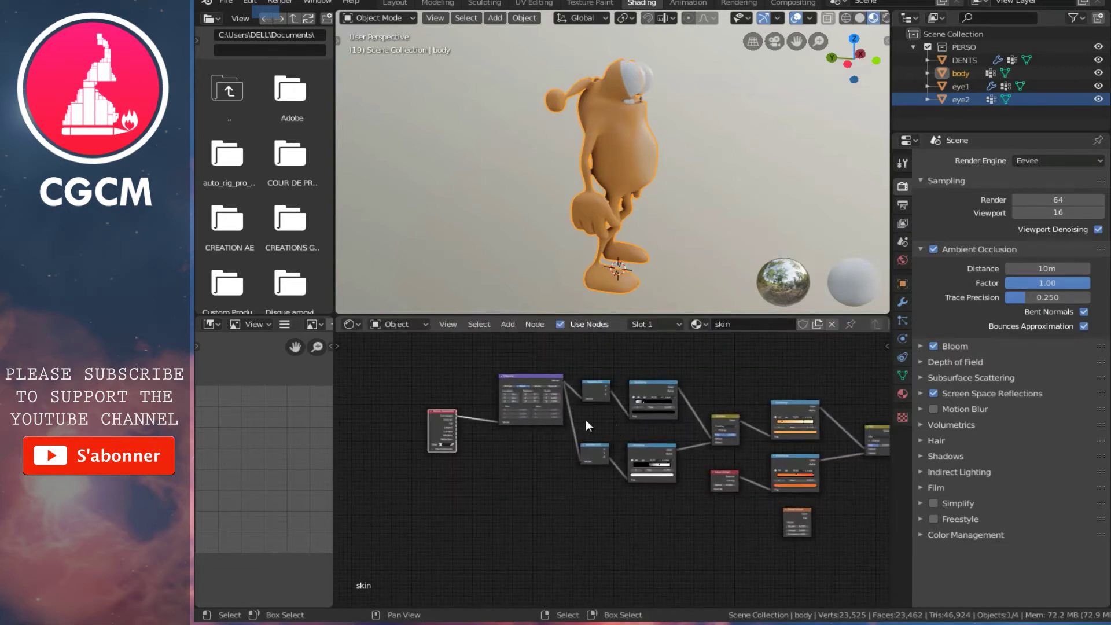
scroll(532, 428, "right", 1, "ctrl")
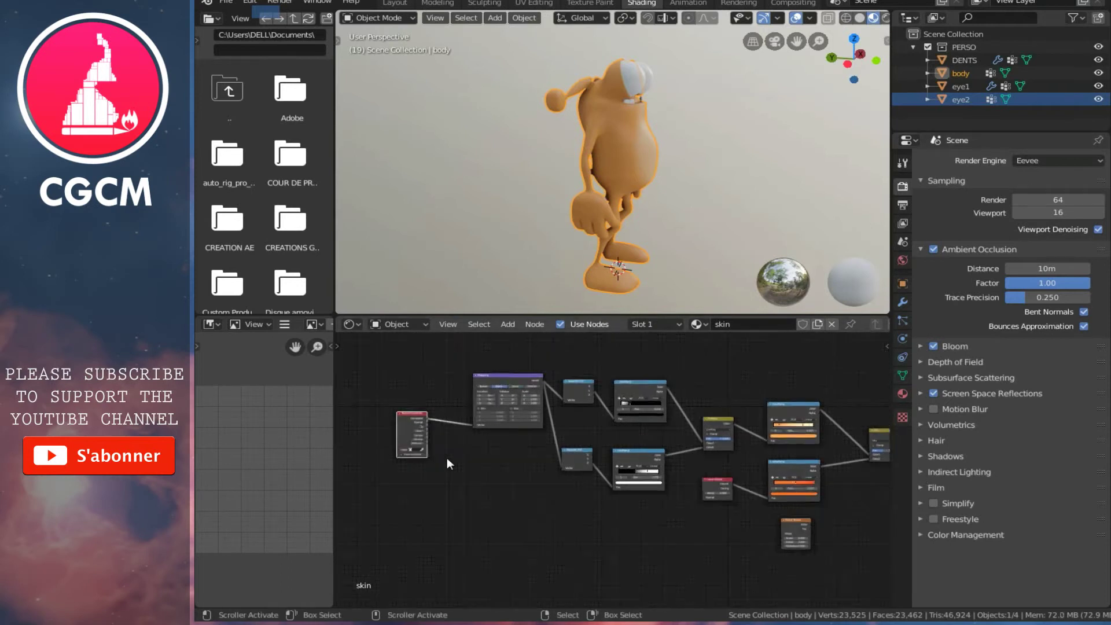
scroll(449, 457, "up", 2)
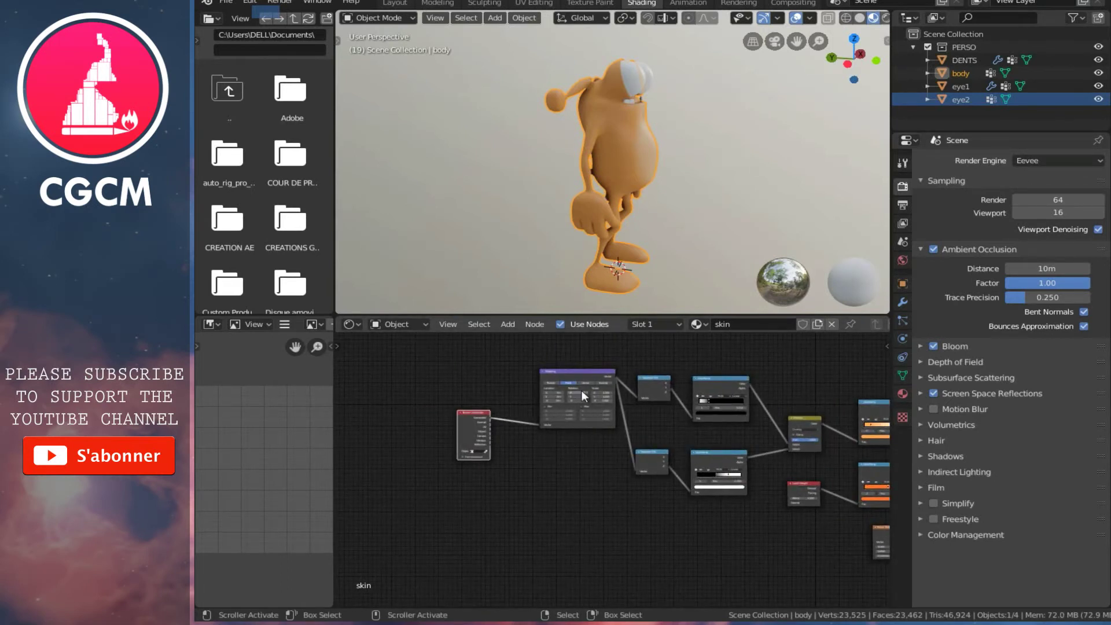
left_click(573, 371)
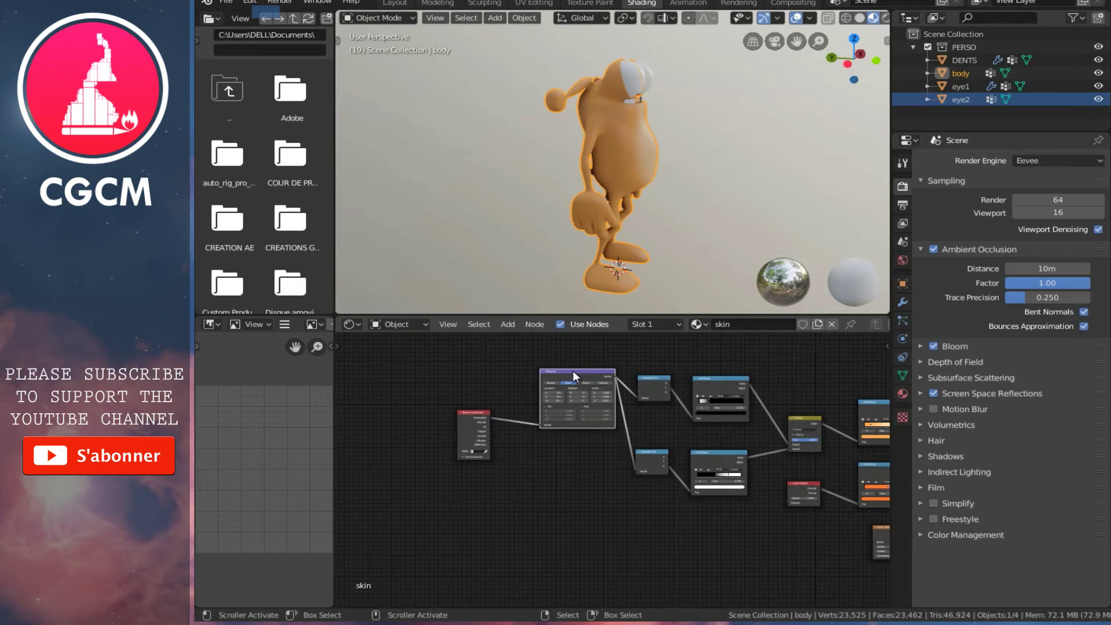
key("shift+d")
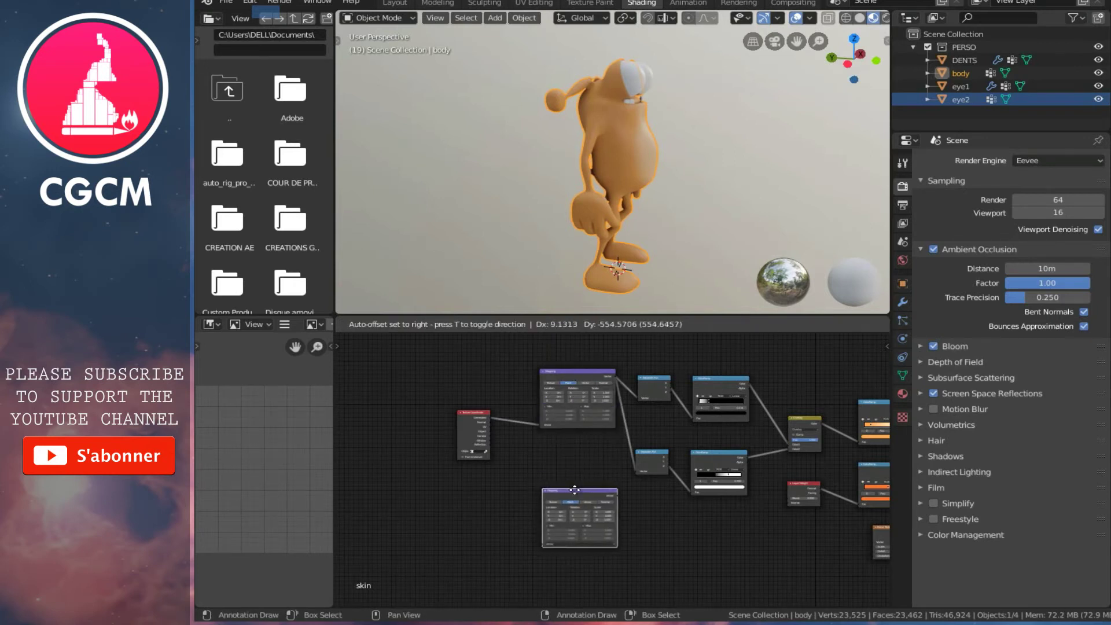
- Place the Mapping copy below the original and feed it Texture Coordinate Object
left_click(576, 493)
scroll(527, 464, "up", 1)
scroll(547, 412, "up", 1)
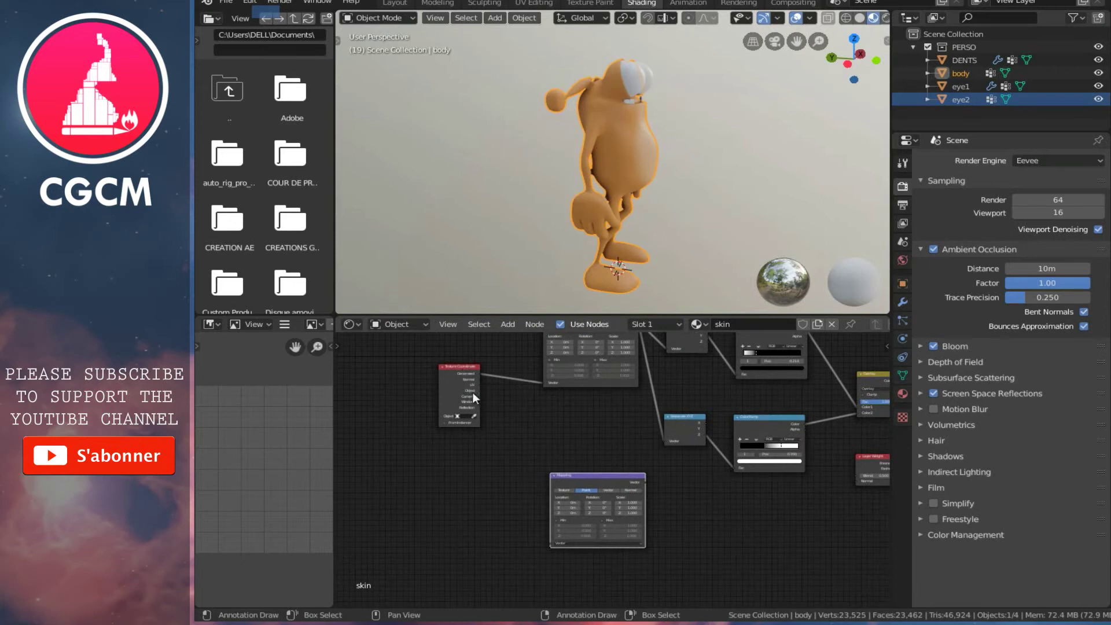
scroll(479, 392, "up", 1)
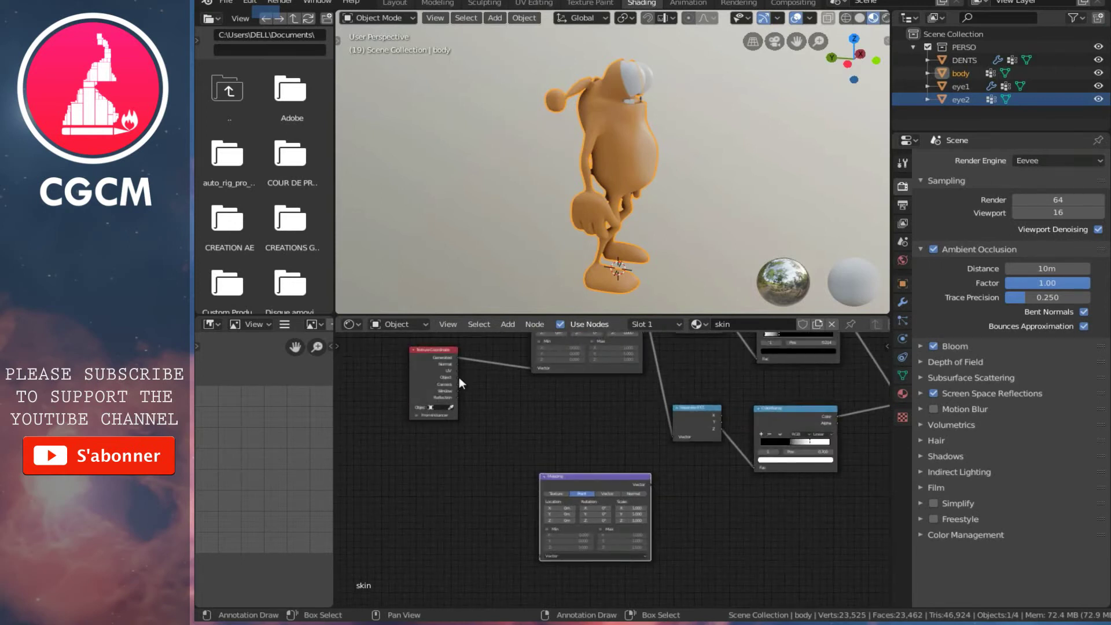
mouse_move(457, 377)
left_mouse_down()
mouse_move(546, 571)
mouse_move(540, 555)
left_mouse_up()
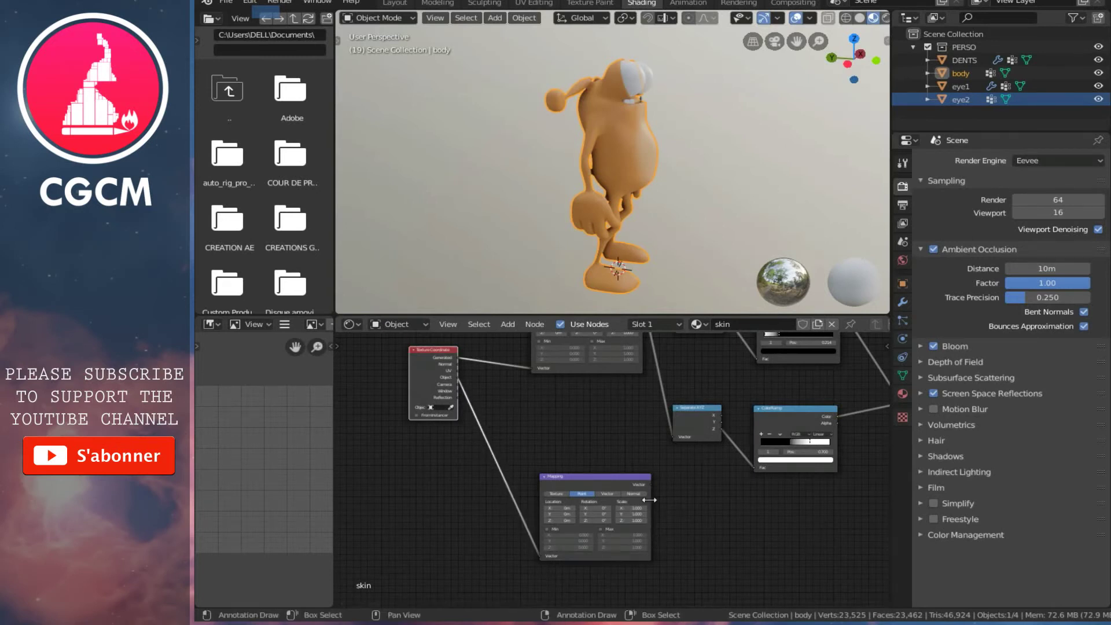
middle_click_drag(687, 492, 520, 479)
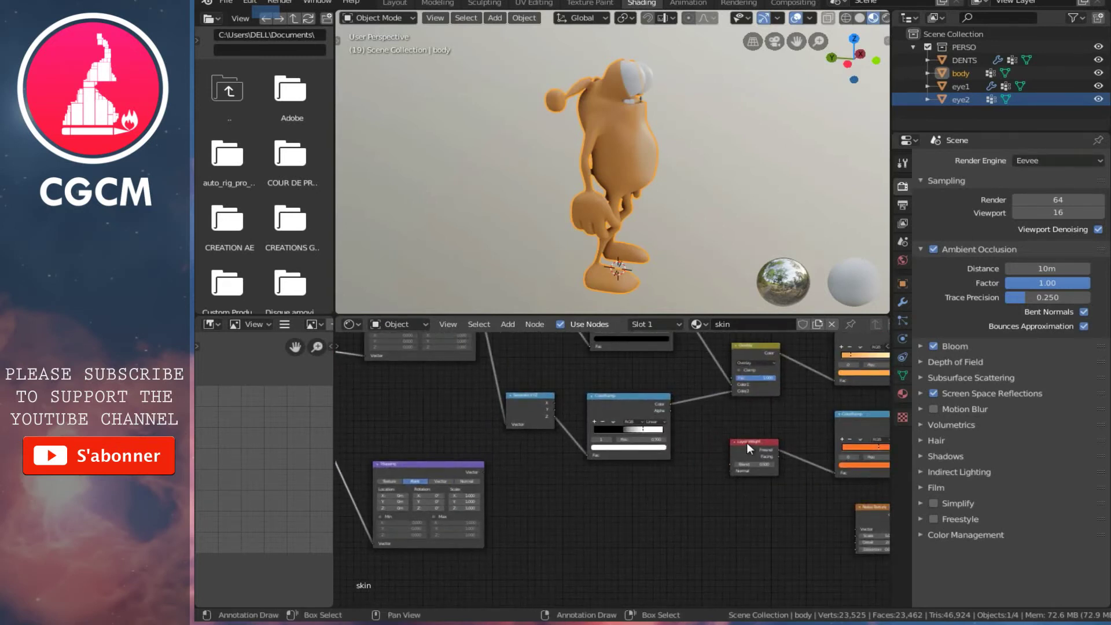
- Connect the Mapping copy's Vector output to the Noise Texture's Vector input
middle_click_drag(749, 440, 657, 399)
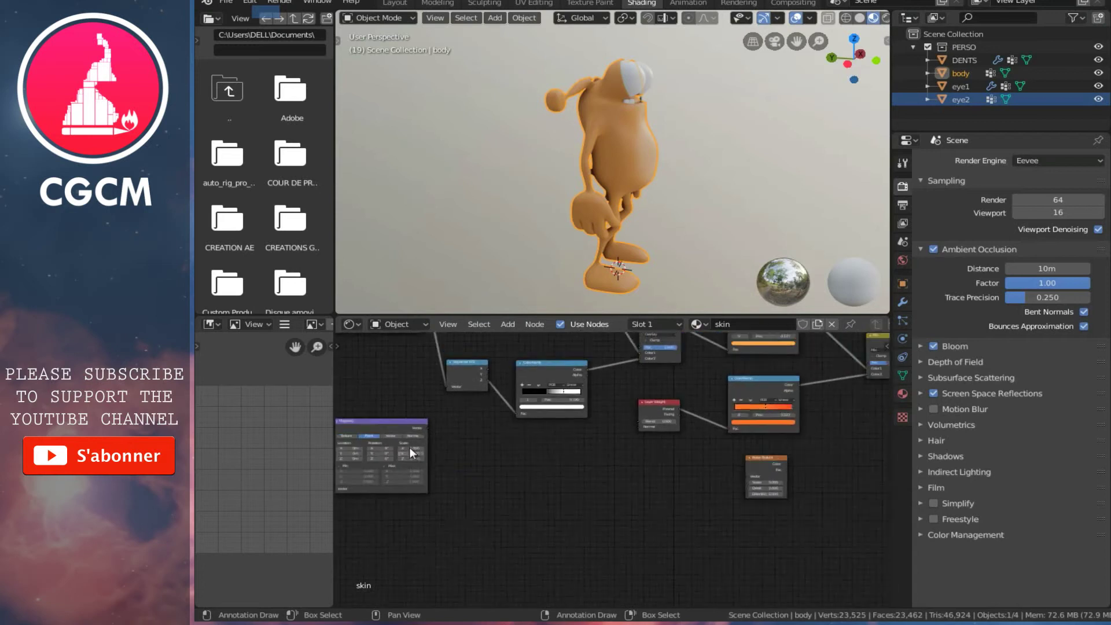
left_click_drag(428, 428, 752, 477)
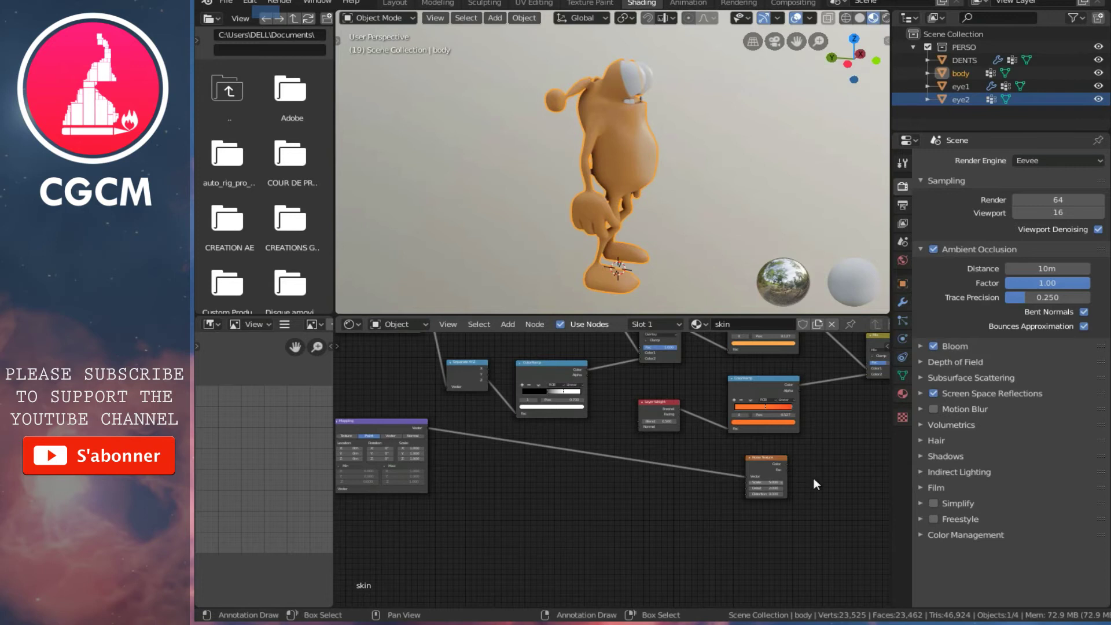
middle_click_drag(814, 478, 601, 481)
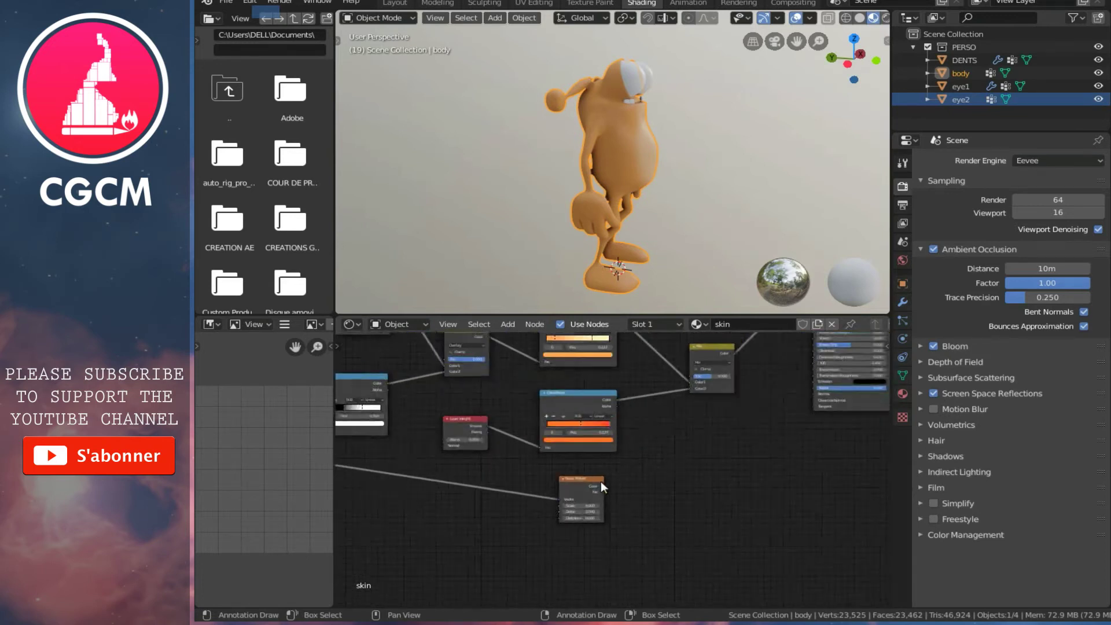
scroll(601, 482, "down", 1)
left_click(509, 325)
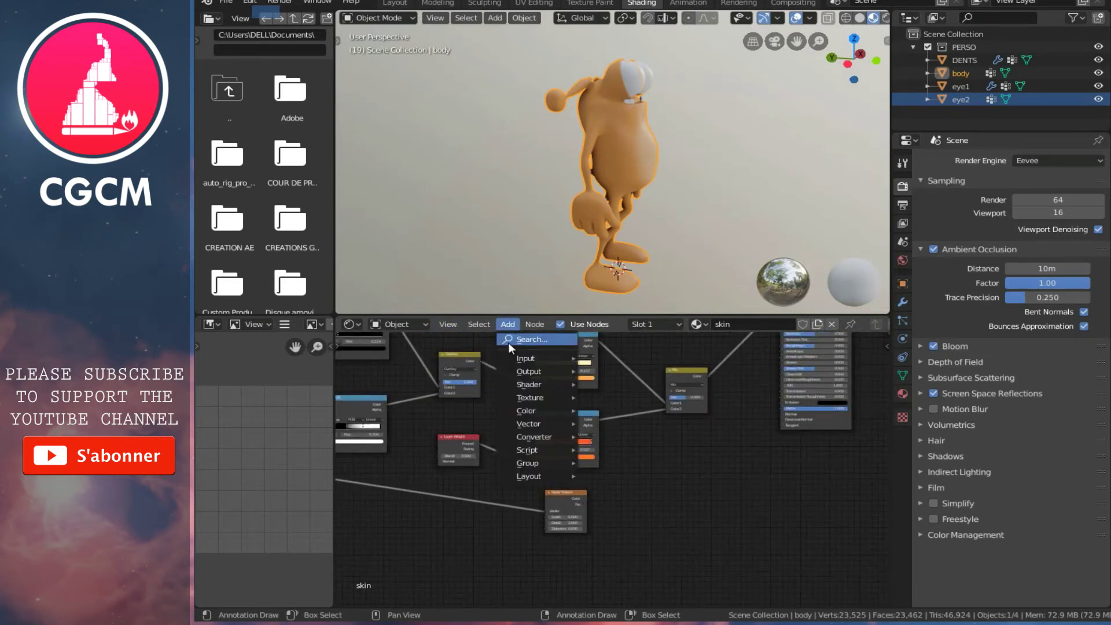
mouse_move(532, 424)
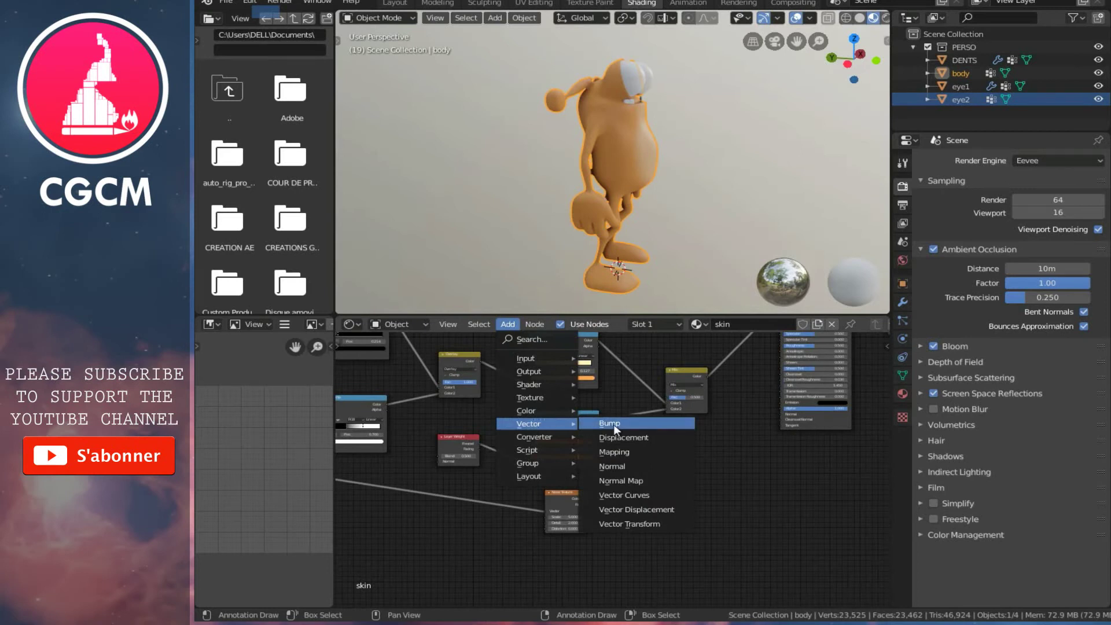
- Add a Bump node and a ColorRamp node to the skin tree
left_click(614, 425)
left_click(712, 450)
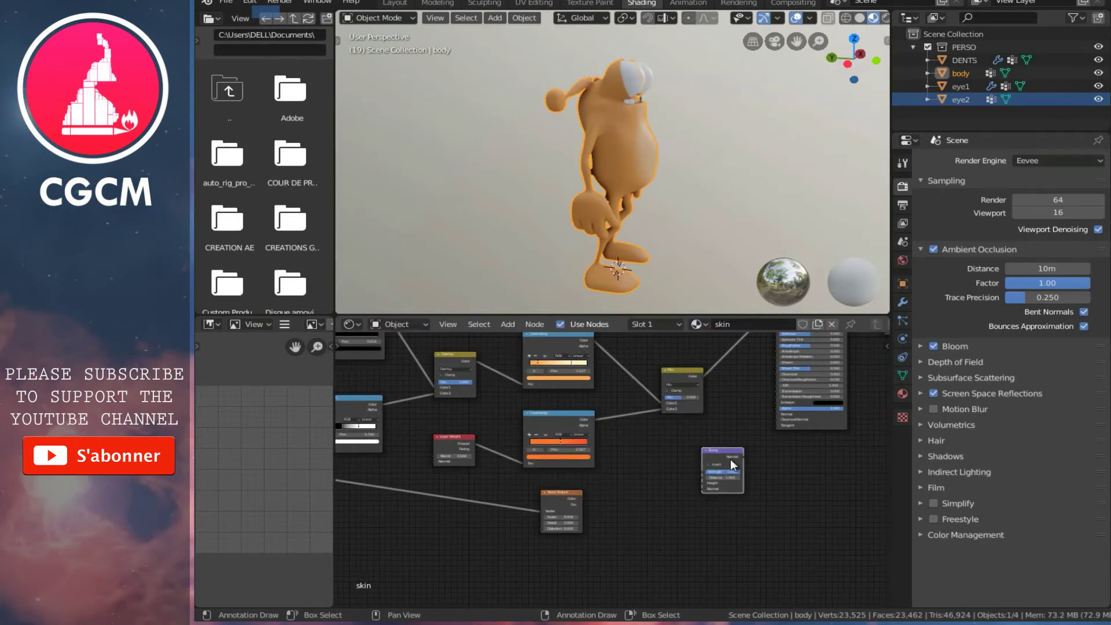
left_click(508, 324)
mouse_move(534, 436)
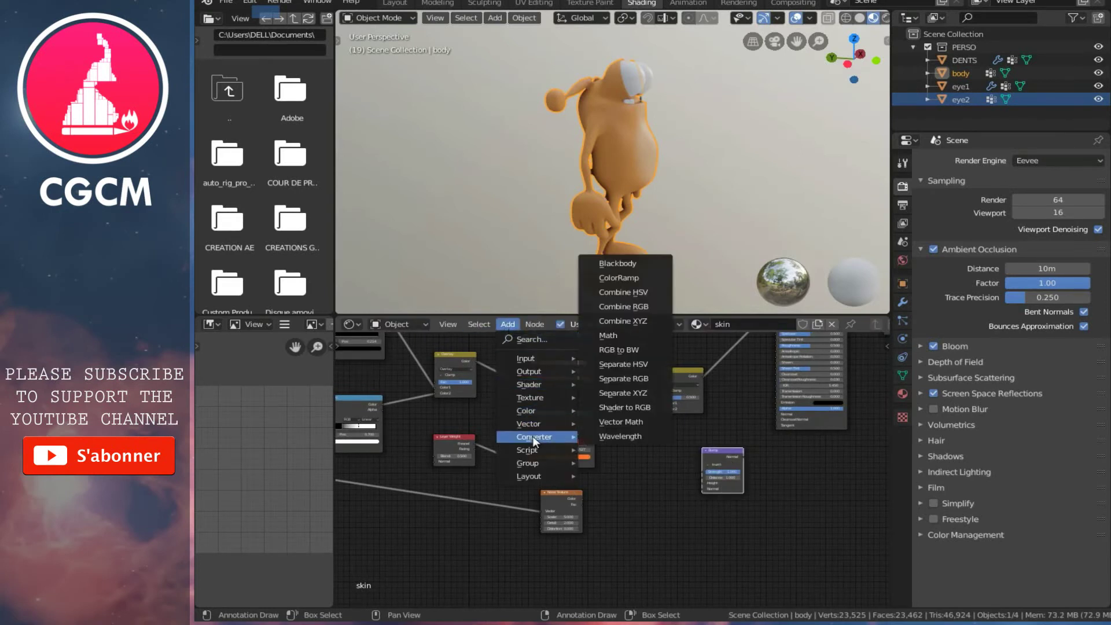
left_click(625, 276)
left_click(610, 472)
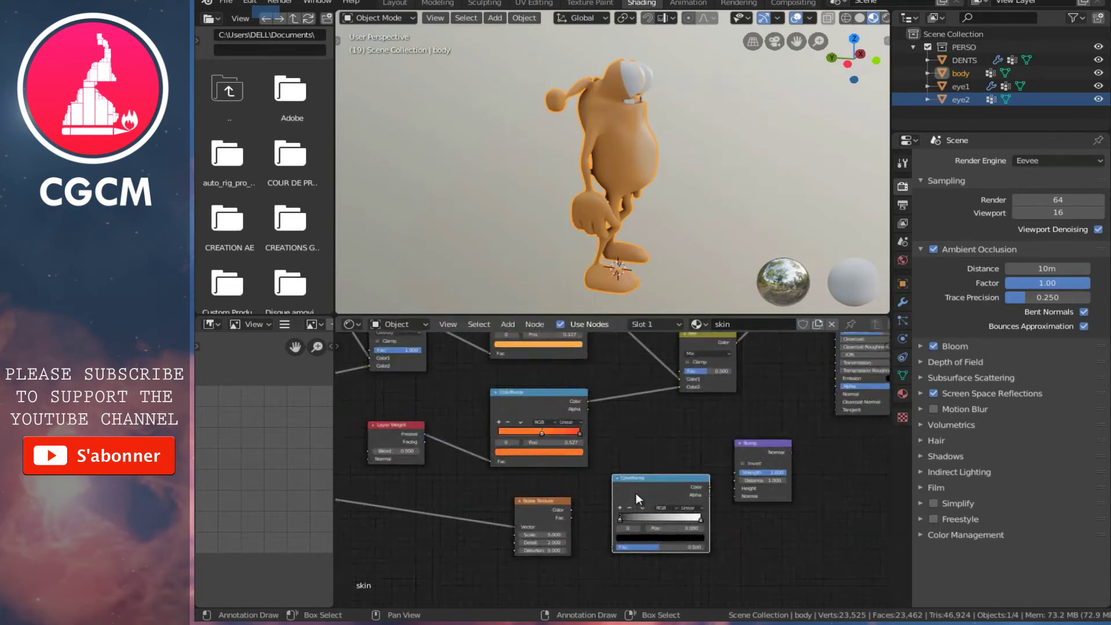
- Wire the greyscale ColorRamp output into the Principled BSDF Base Color
scroll(636, 493, "up", 1)
scroll(554, 442, "down", 3)
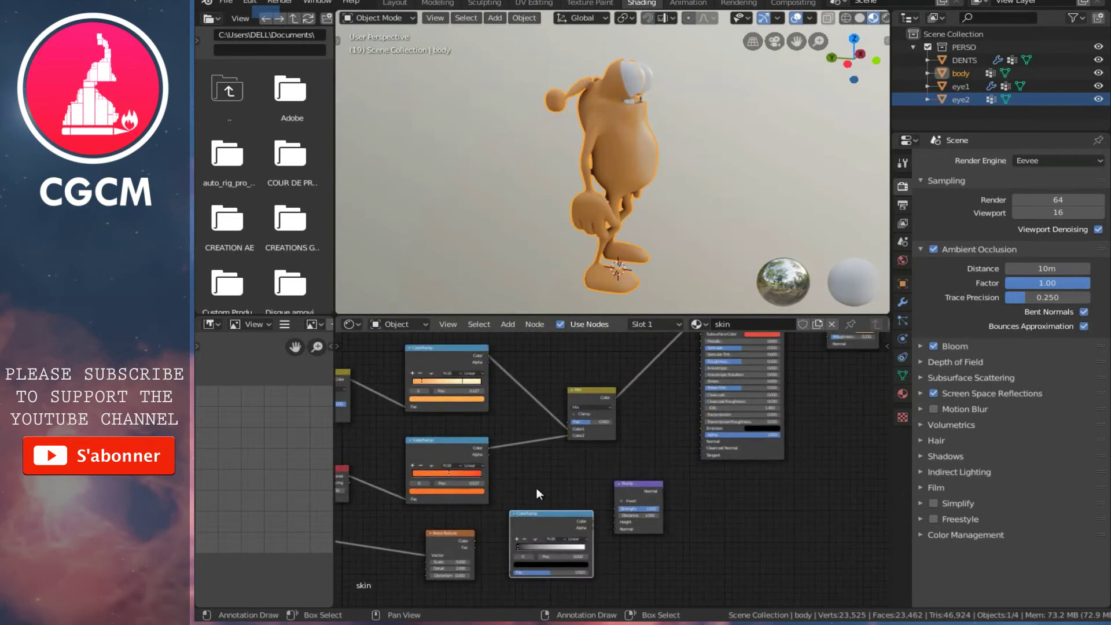
mouse_move(508, 513)
middle_mouse_down()
mouse_move(546, 489)
mouse_move(491, 522)
middle_mouse_up()
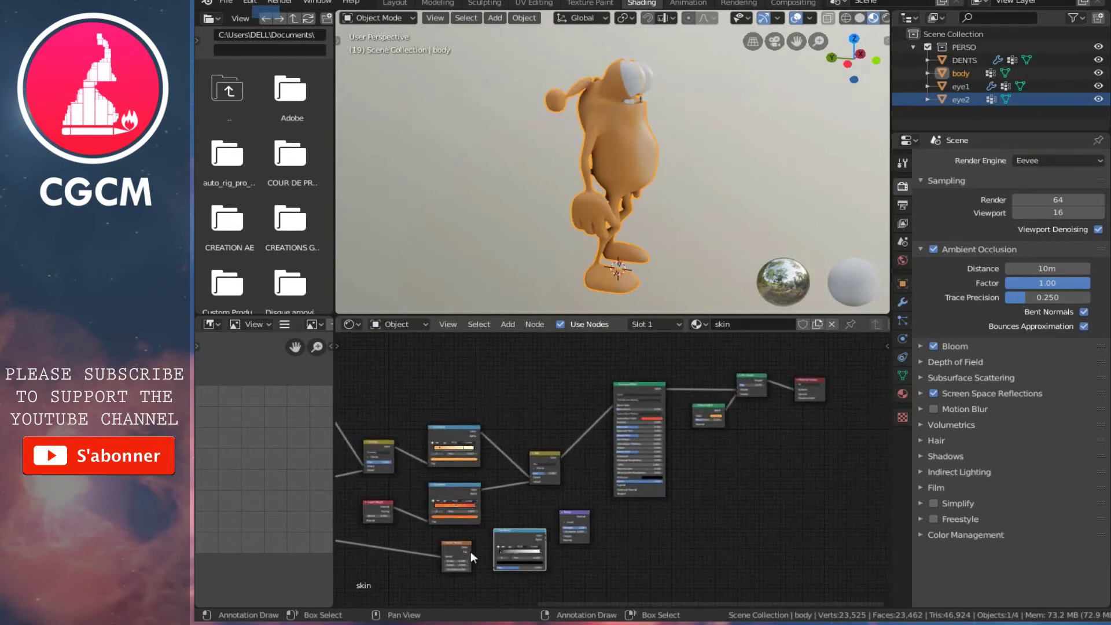
left_click_drag(472, 547, 617, 405)
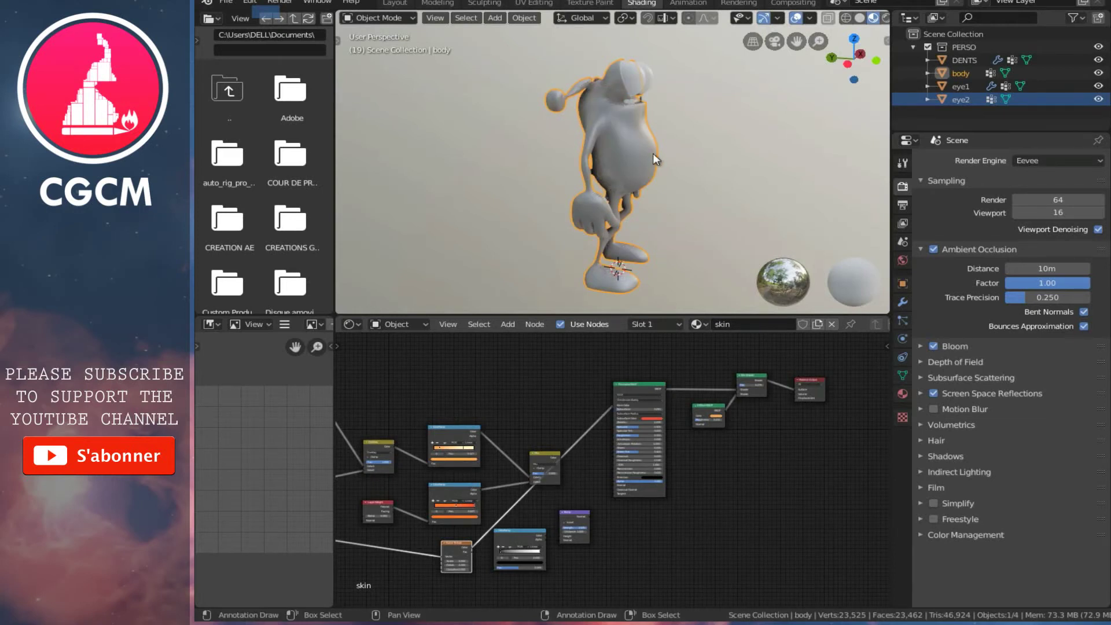
- Orbit and zoom around the character to inspect the mottled noise colouring
mouse_move(668, 152)
middle_mouse_down()
mouse_move(583, 180)
mouse_move(505, 151)
mouse_move(688, 120)
mouse_move(526, 147)
mouse_move(614, 157)
mouse_move(673, 149)
middle_mouse_up()
scroll(640, 162, "up", 3)
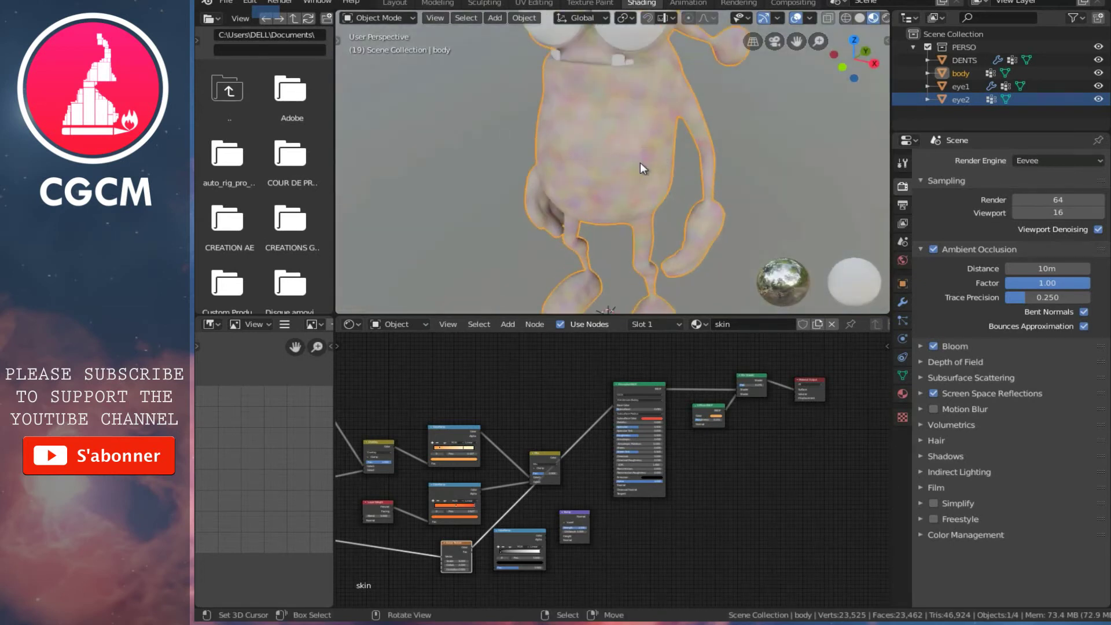
mouse_move(554, 198)
middle_mouse_down()
mouse_move(670, 170)
mouse_move(679, 157)
middle_mouse_up()
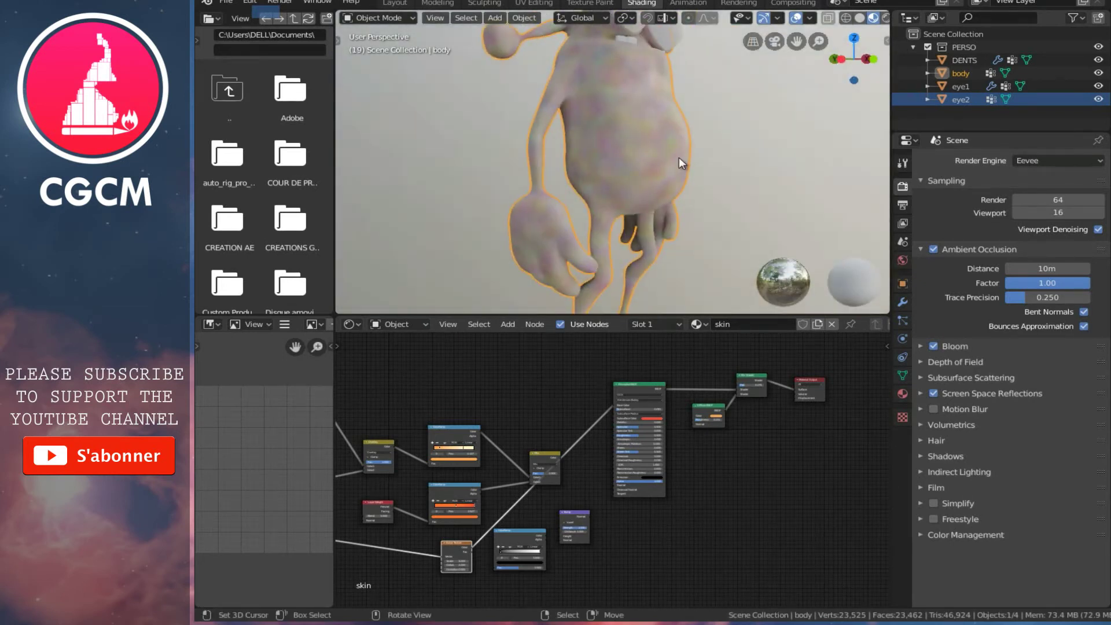
mouse_move(620, 192)
middle_mouse_down()
mouse_move(659, 179)
mouse_move(560, 154)
mouse_move(544, 185)
middle_mouse_up()
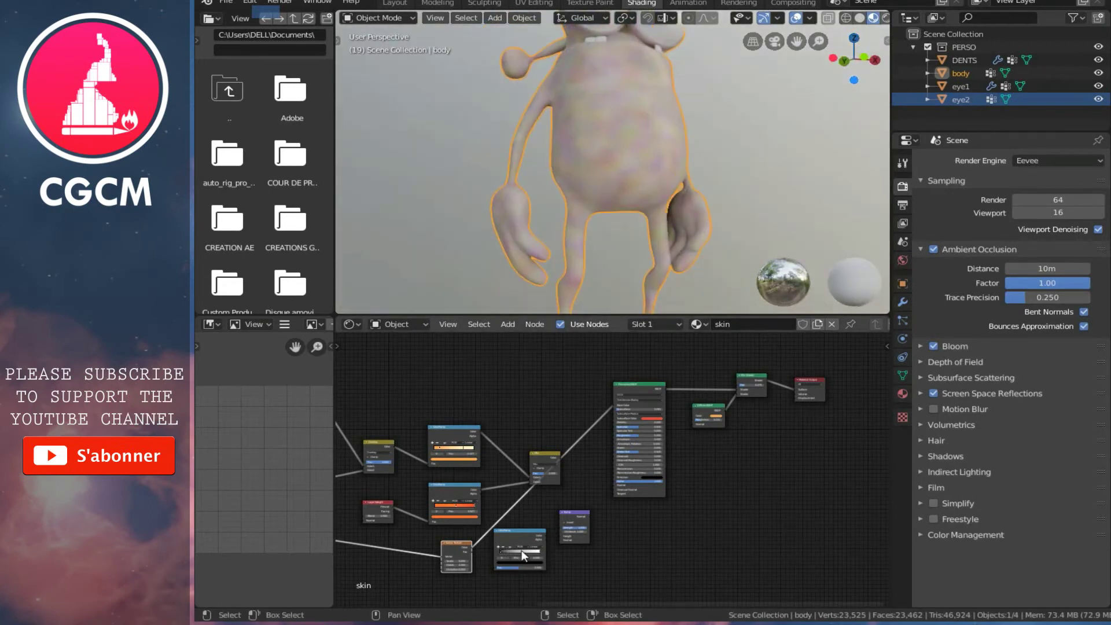
scroll(573, 457, "up", 2)
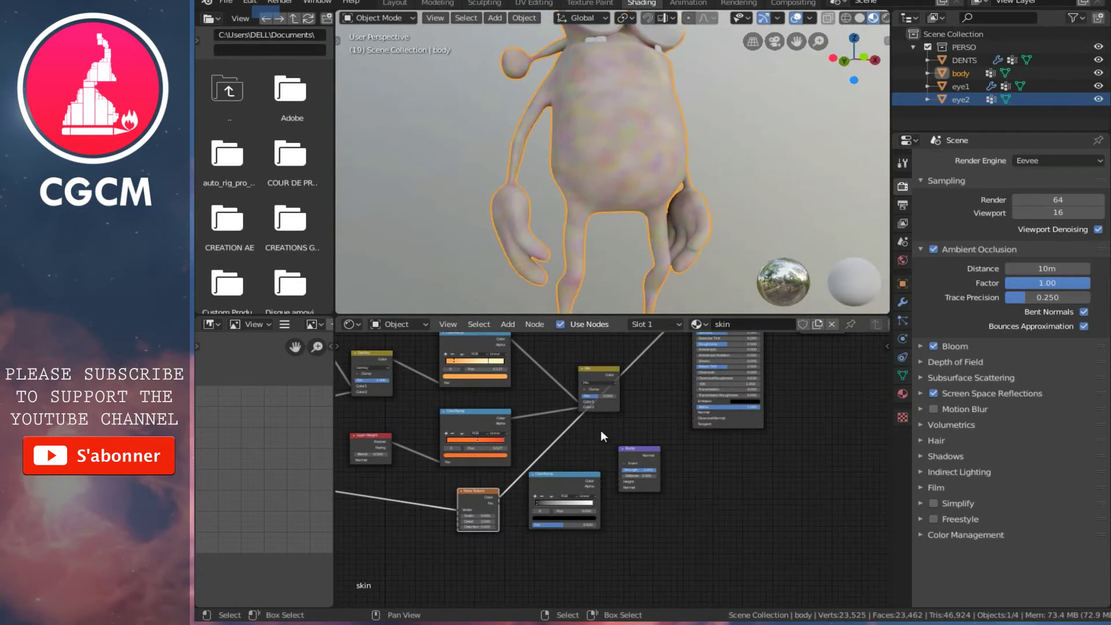
- Move the ColorRamp node up-left beside the Bump node
left_click_drag(558, 480, 548, 476)
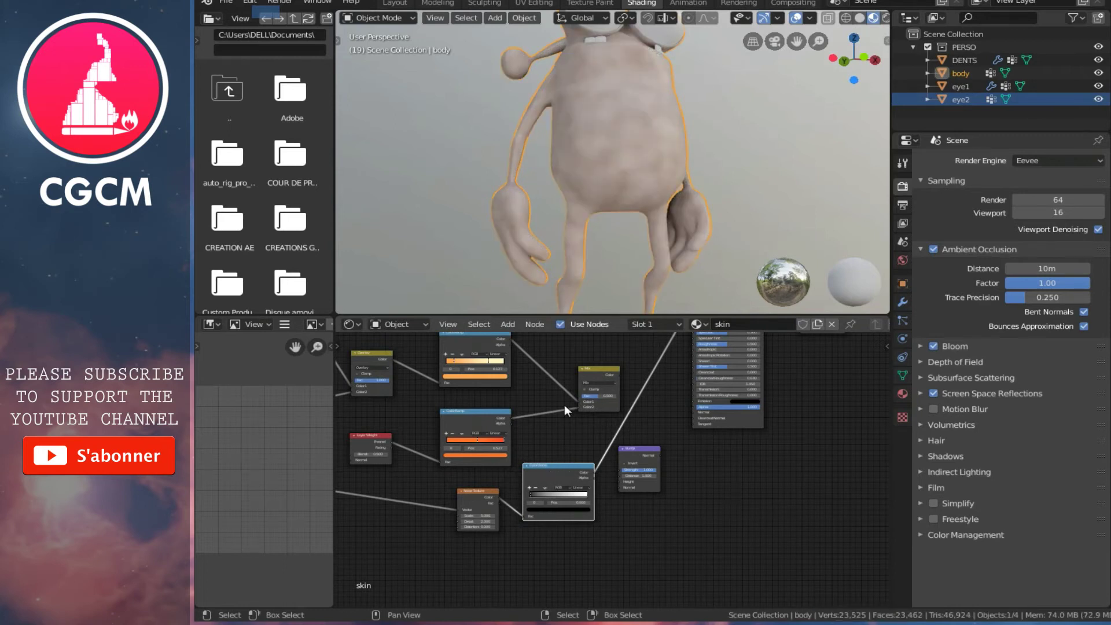
middle_click_drag(648, 180, 526, 231)
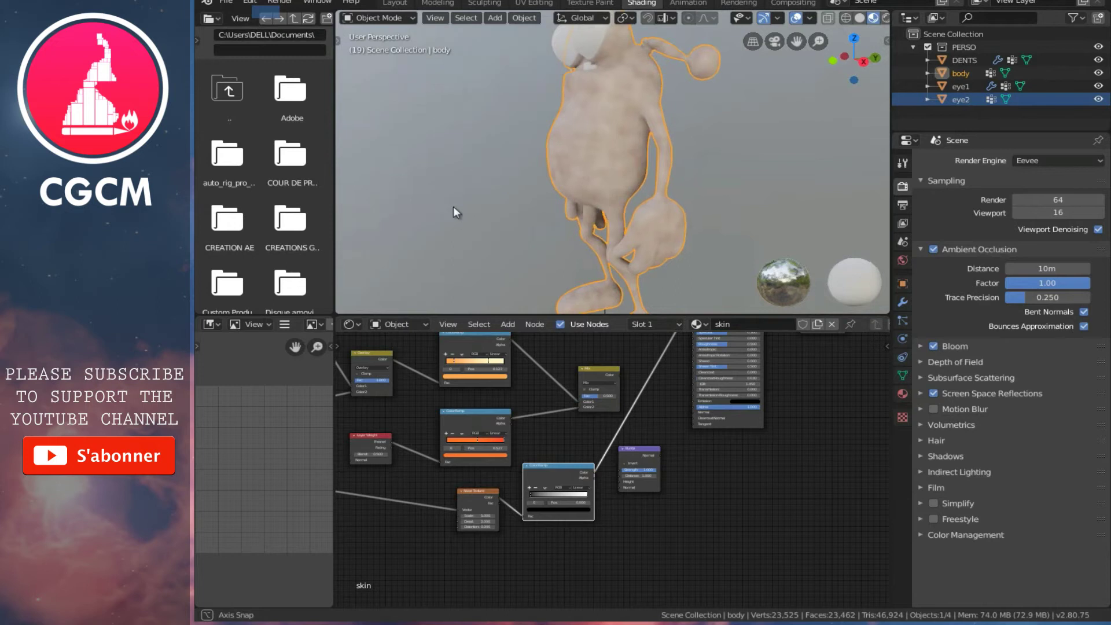
middle_click_drag(624, 238, 592, 315)
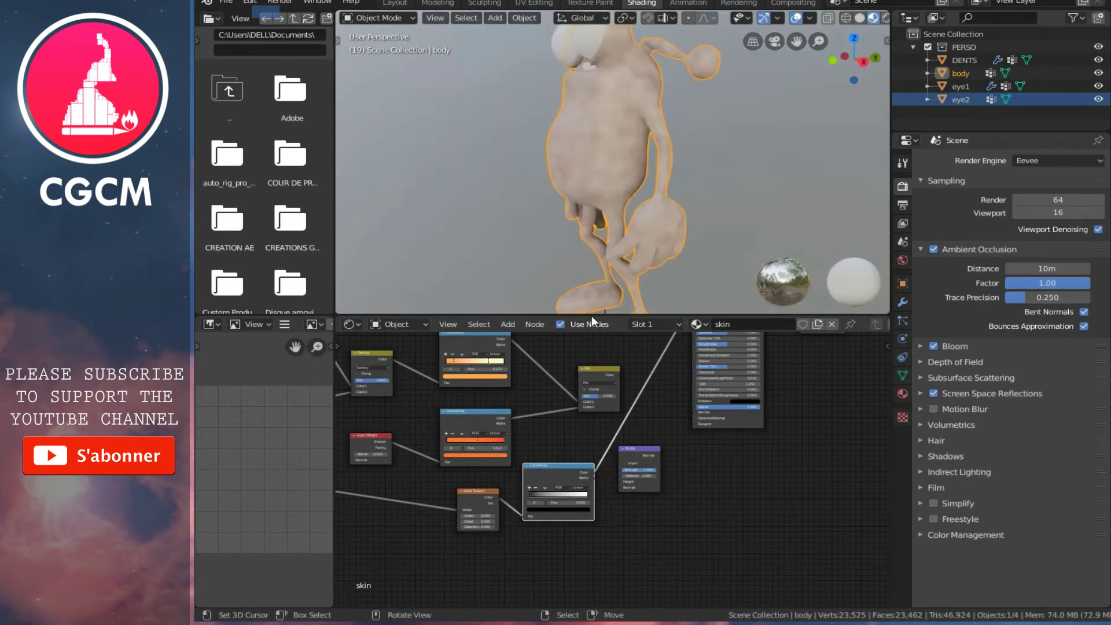
middle_click_drag(640, 457, 544, 488)
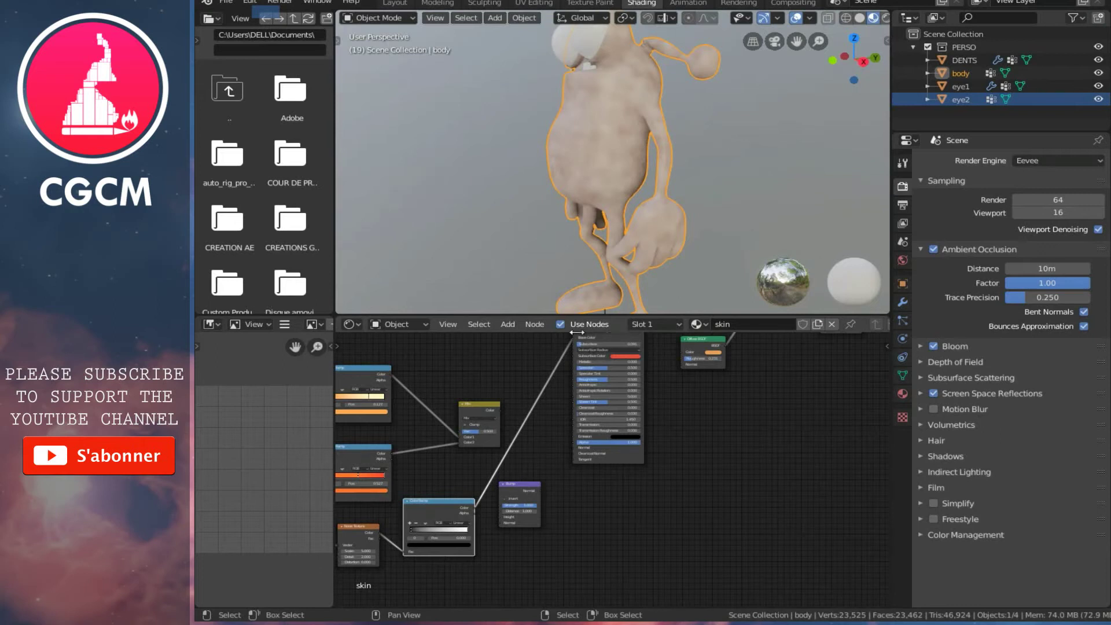
- Reroute the noise ColorRamp from Base Color into the Bump node's Height
left_click_drag(572, 337, 540, 479)
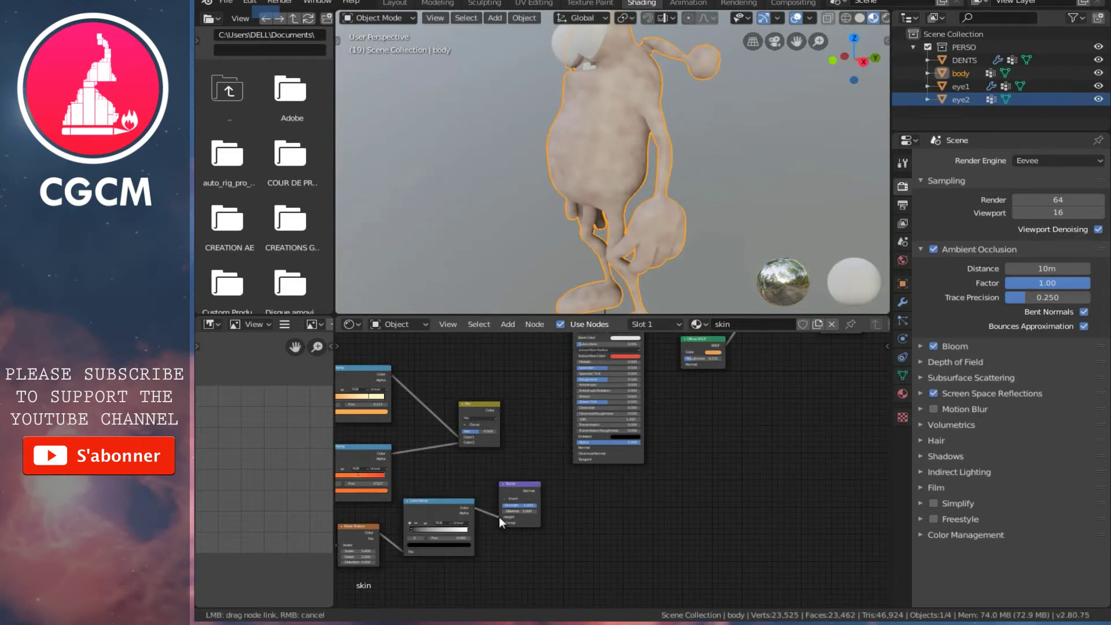
left_click_drag(497, 519, 499, 520)
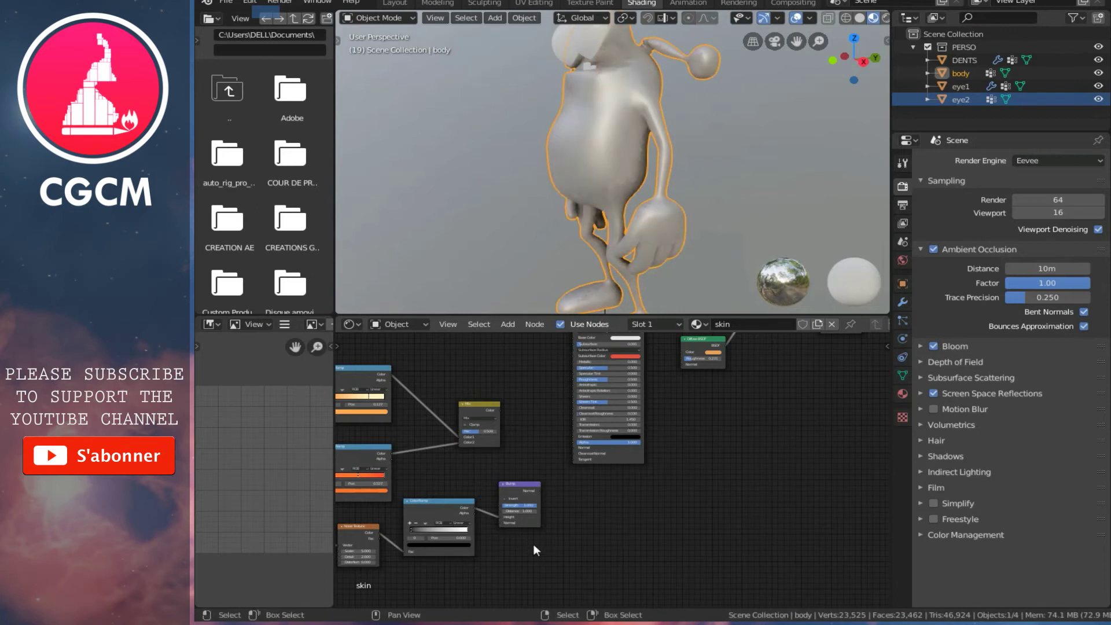
scroll(595, 463, "up", 3)
middle_click_drag(524, 515, 627, 451)
scroll(610, 461, "up", 1)
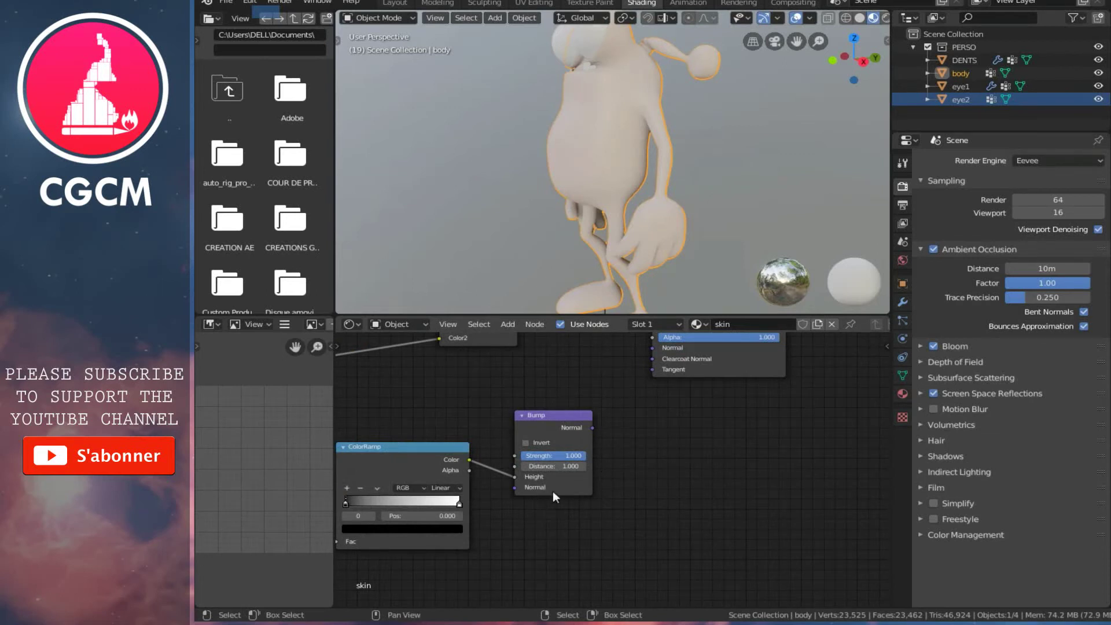
middle_click_drag(542, 398, 538, 452)
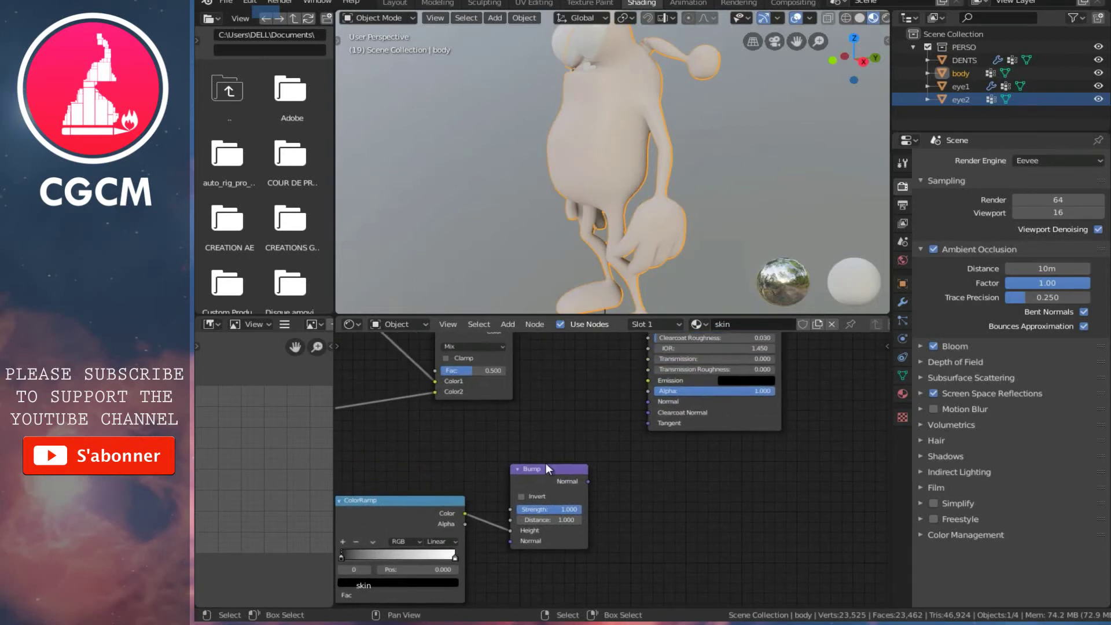
mouse_move(546, 463)
left_mouse_down()
mouse_move(523, 462)
mouse_move(529, 453)
left_mouse_up()
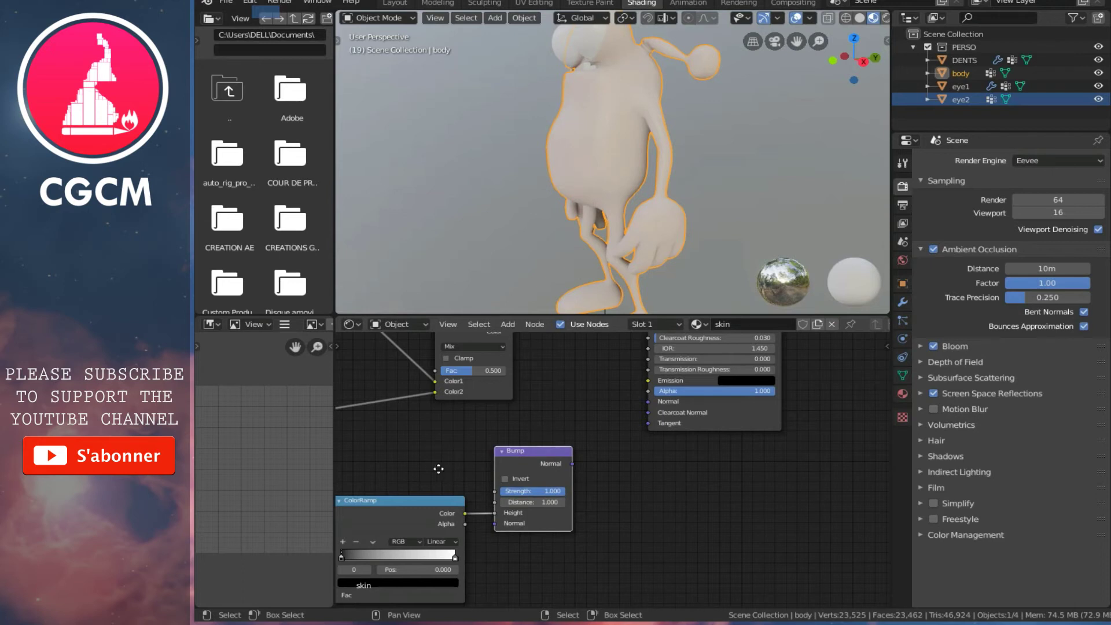
- Connect Bump Normal to the Principled BSDF Normal and set Strength to 0.200
middle_click_drag(439, 469, 605, 408)
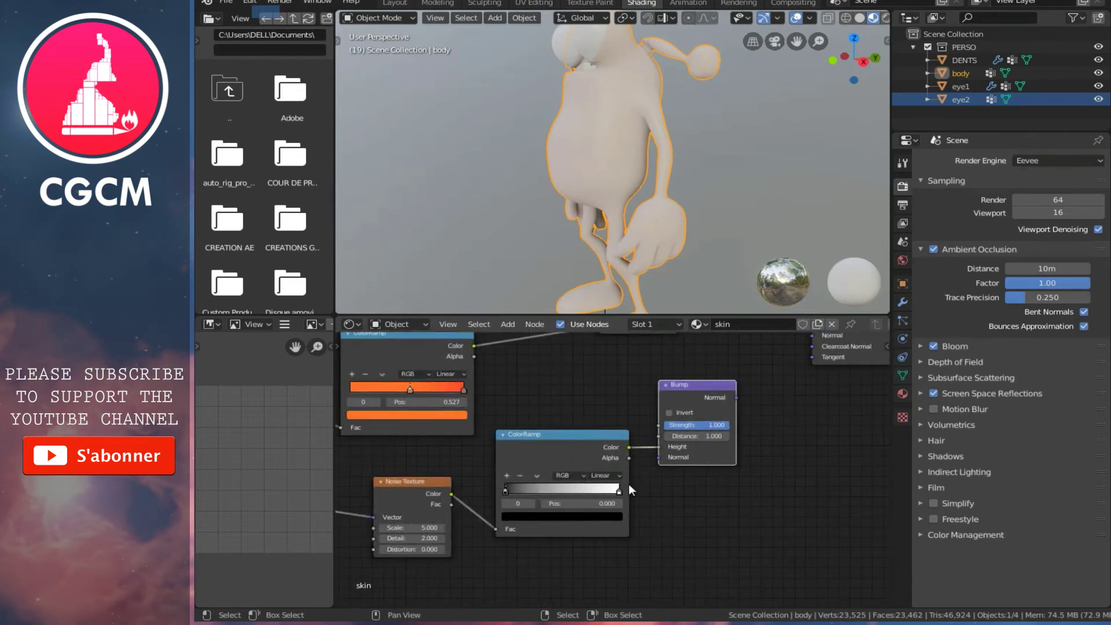
middle_click_drag(604, 394, 452, 484)
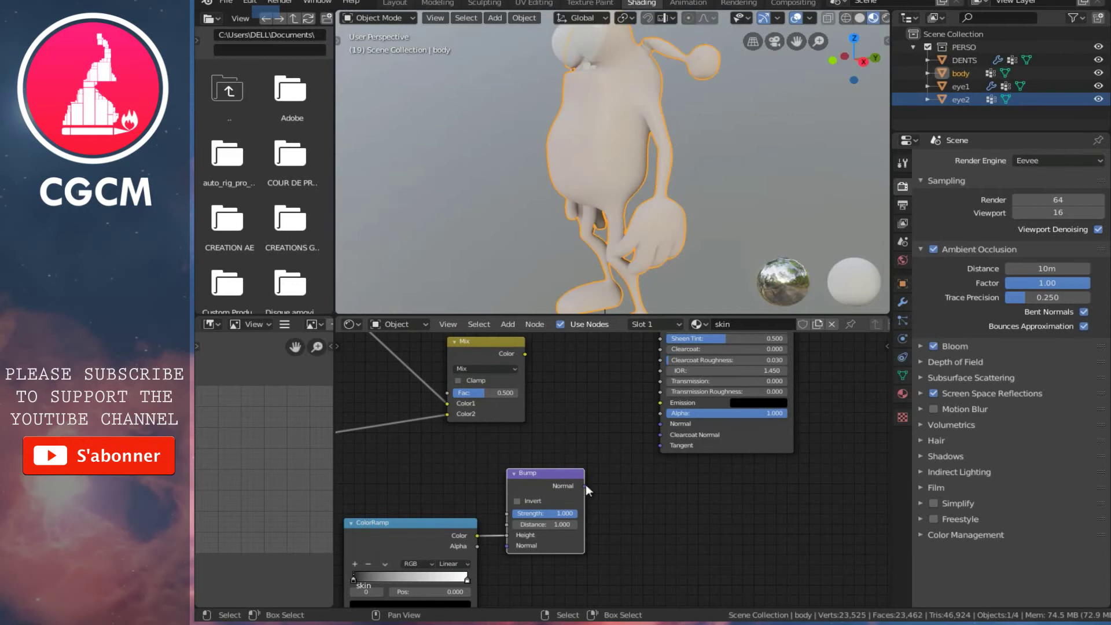
left_click_drag(585, 485, 660, 423)
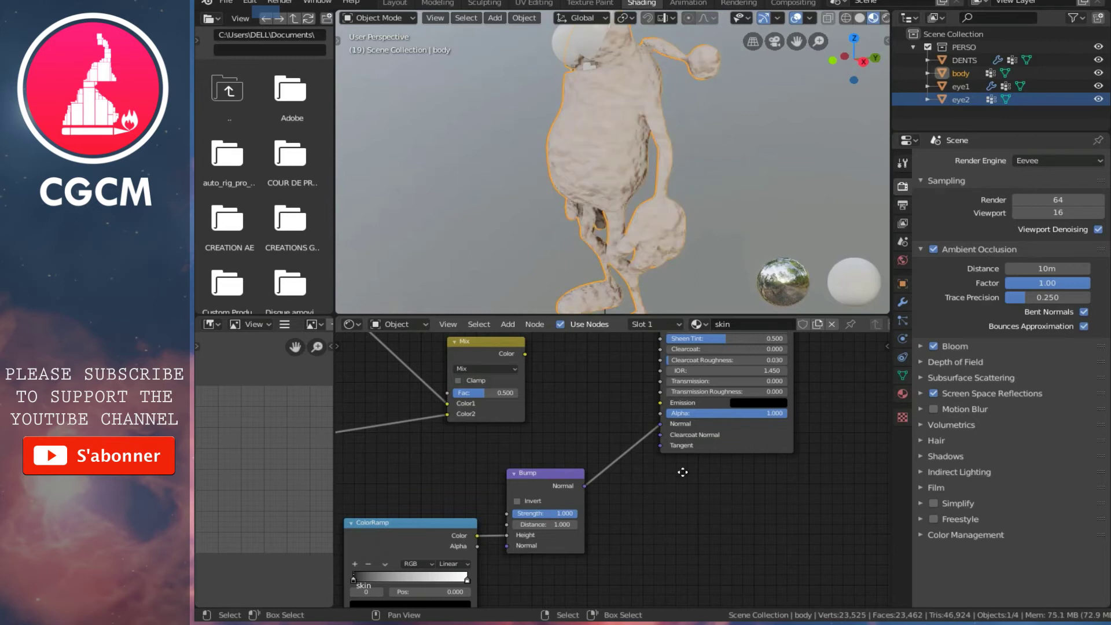
scroll(681, 472, "up", 2)
scroll(624, 477, "up", 2)
left_click_drag(578, 499, 492, 509)
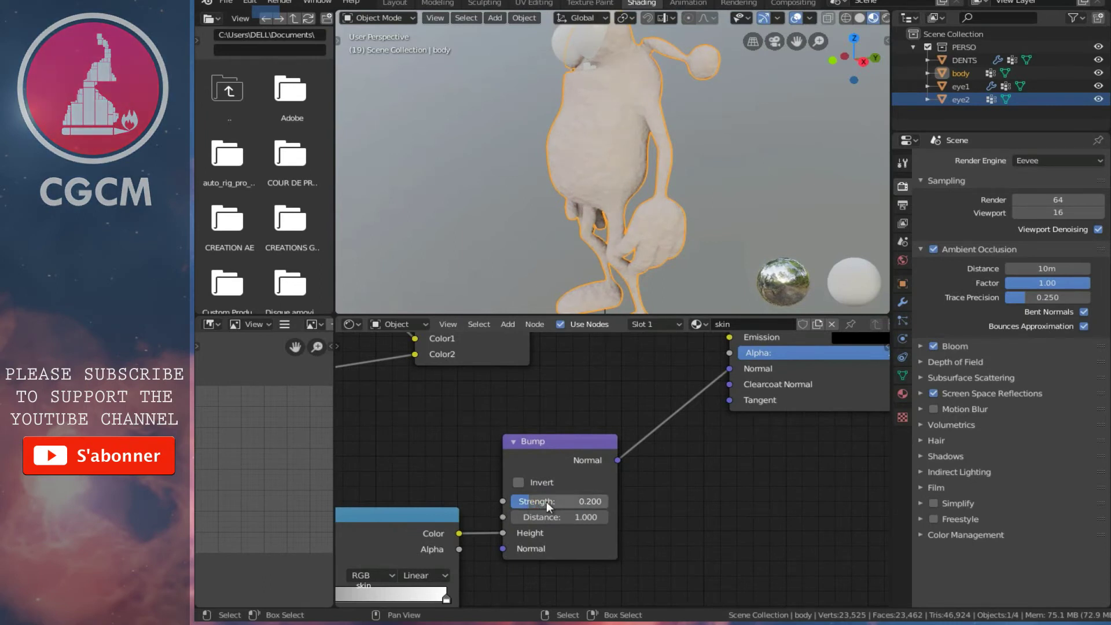
- Set the skin Noise Texture's Scale to 50
mouse_move(534, 534)
middle_mouse_down()
mouse_move(502, 538)
mouse_move(655, 453)
middle_mouse_up()
scroll(503, 538, "down", 3)
middle_click_drag(497, 468, 578, 425)
scroll(526, 447, "up", 2)
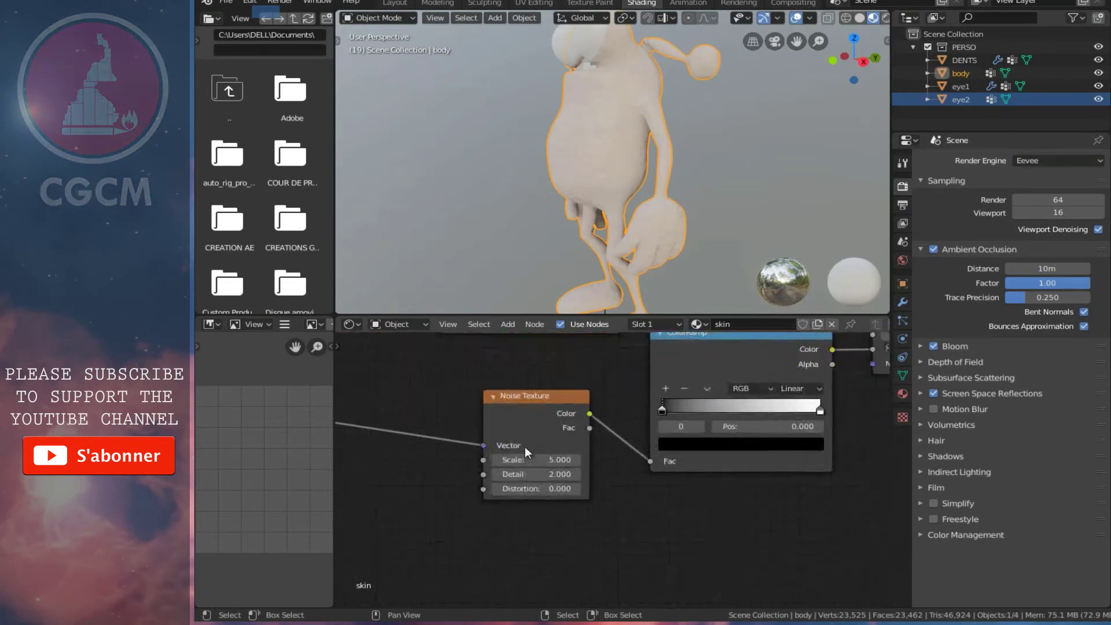
left_click(545, 460)
type("5.050")
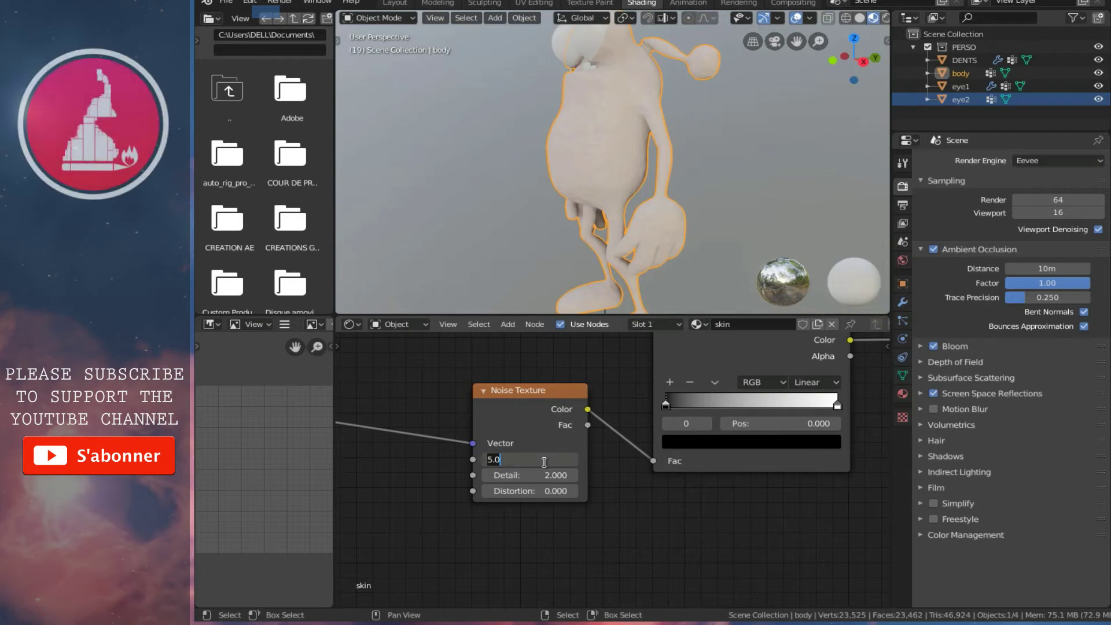
key("Return")
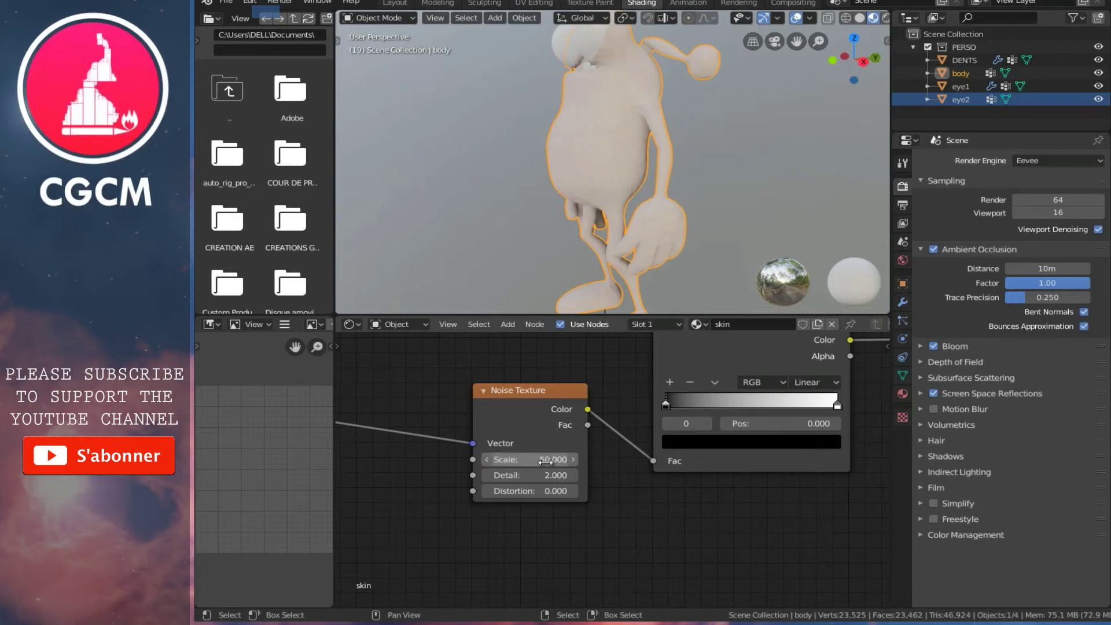
- Set the noise Detail to 5 and Distortion to 5
left_click(521, 475)
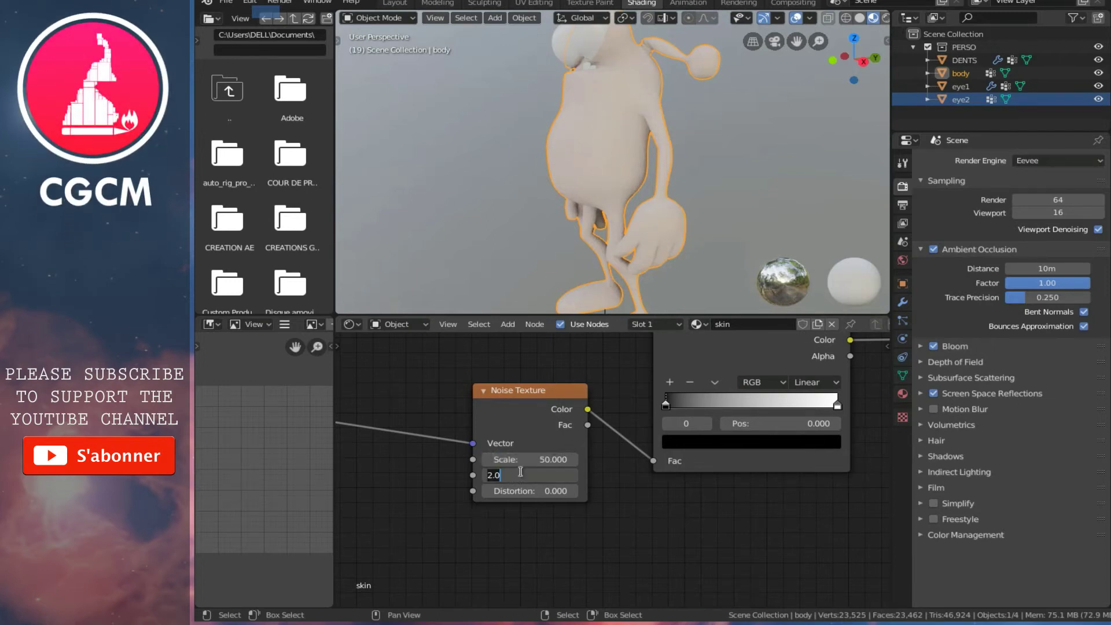
type("5")
key("Return")
left_click(538, 491)
type("5")
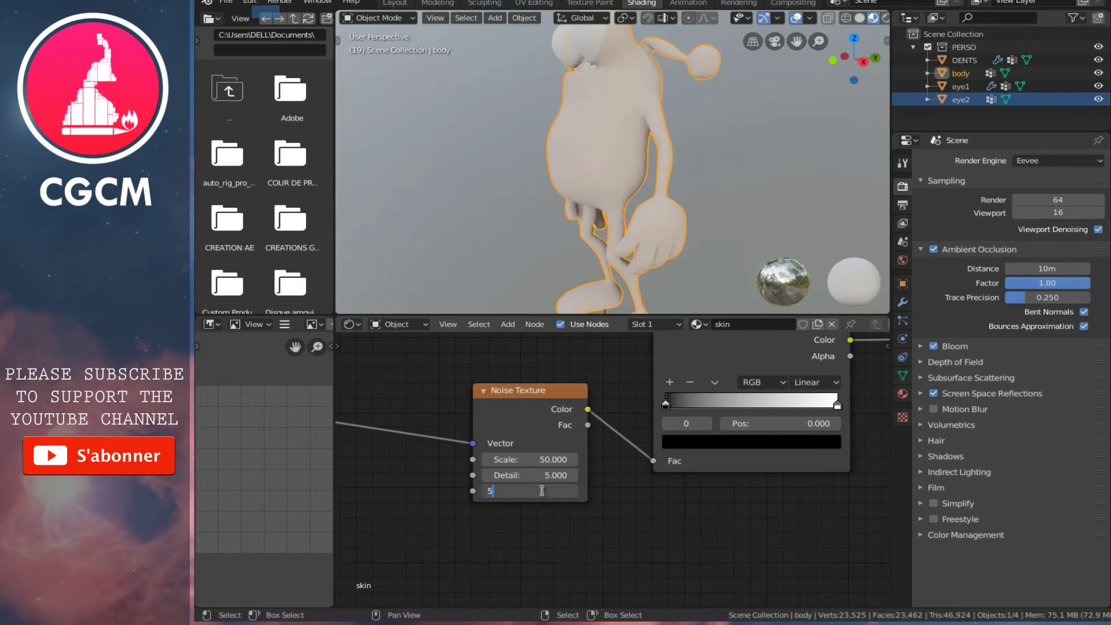
key("Return")
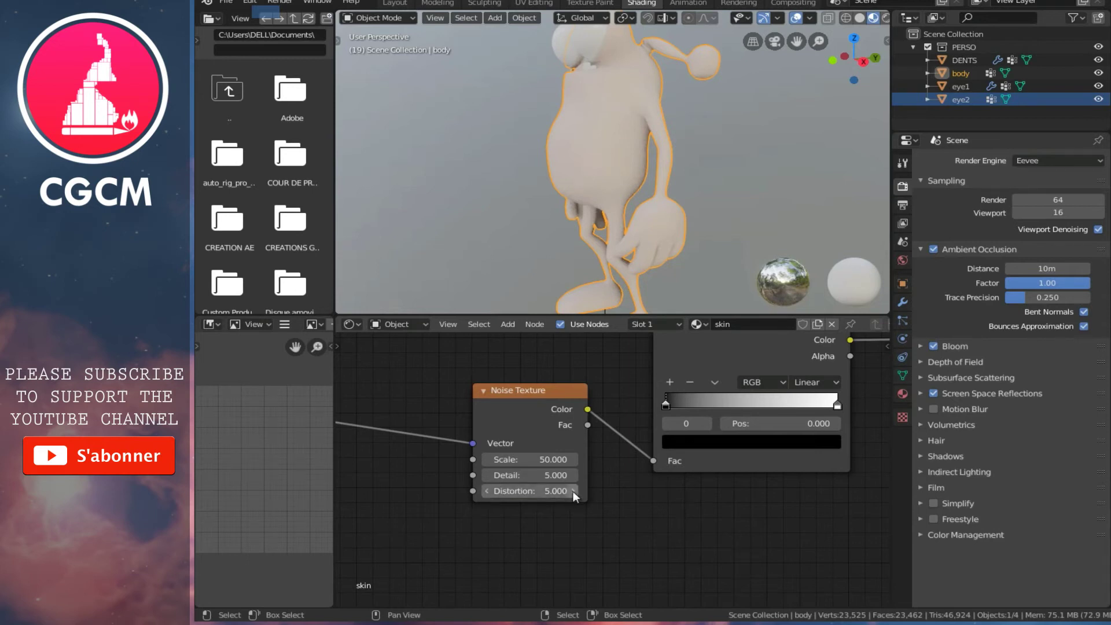
scroll(574, 491, "down", 3)
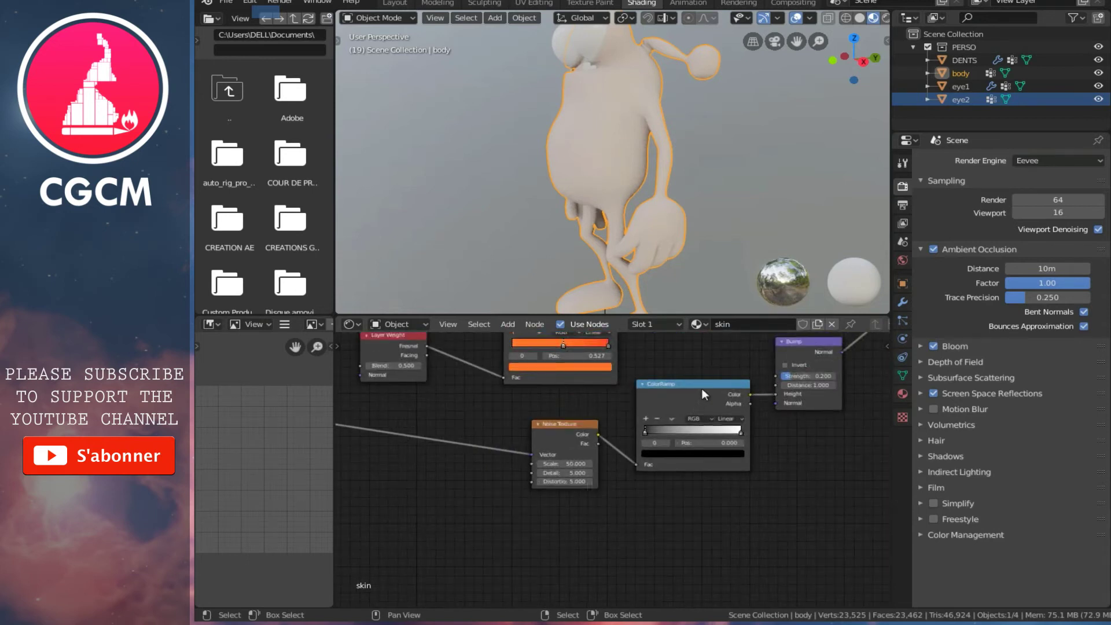
scroll(701, 388, "down", 2)
- Link the greyscale ramp into a Principled BSDF input and the Mix node's Color into Base Color
middle_click_drag(707, 387, 592, 474)
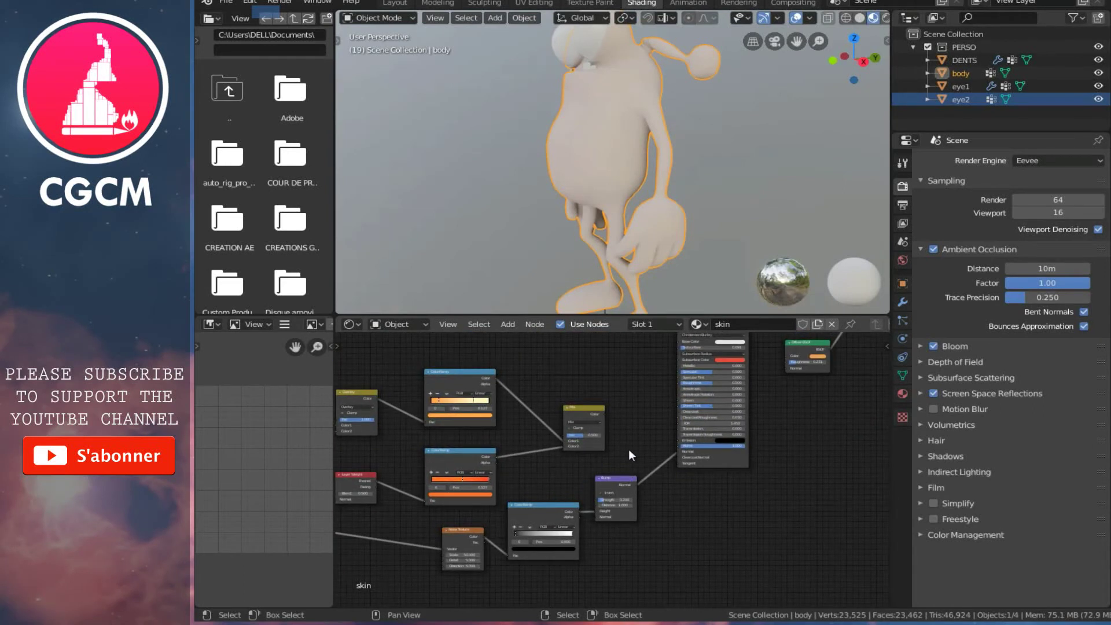
middle_click_drag(605, 454, 556, 484)
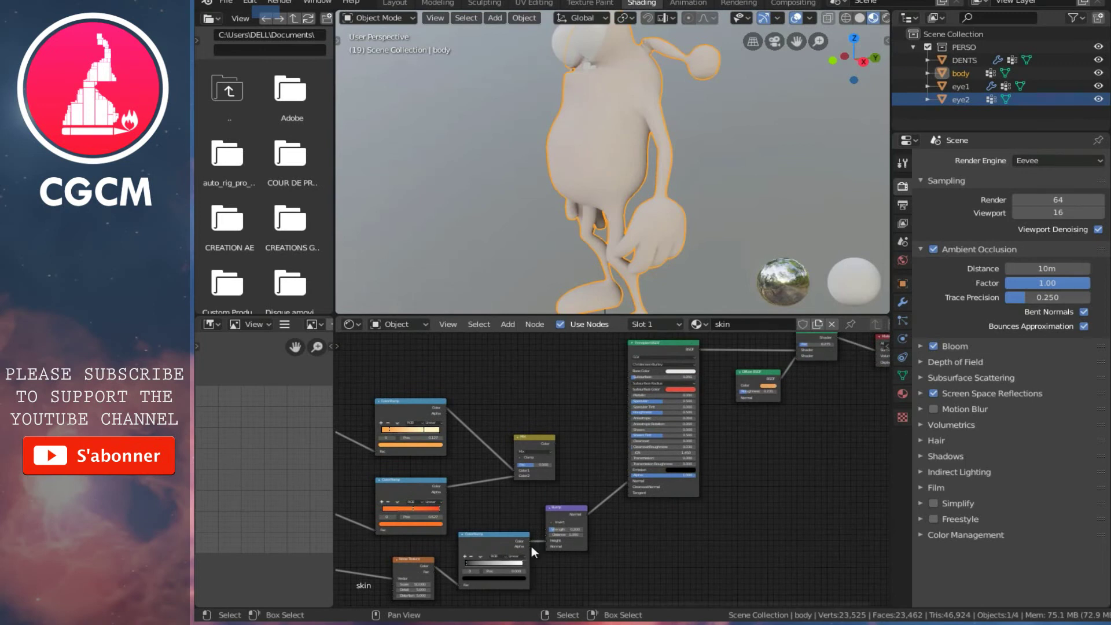
mouse_move(530, 541)
left_mouse_down()
mouse_move(540, 505)
mouse_move(619, 418)
left_mouse_up()
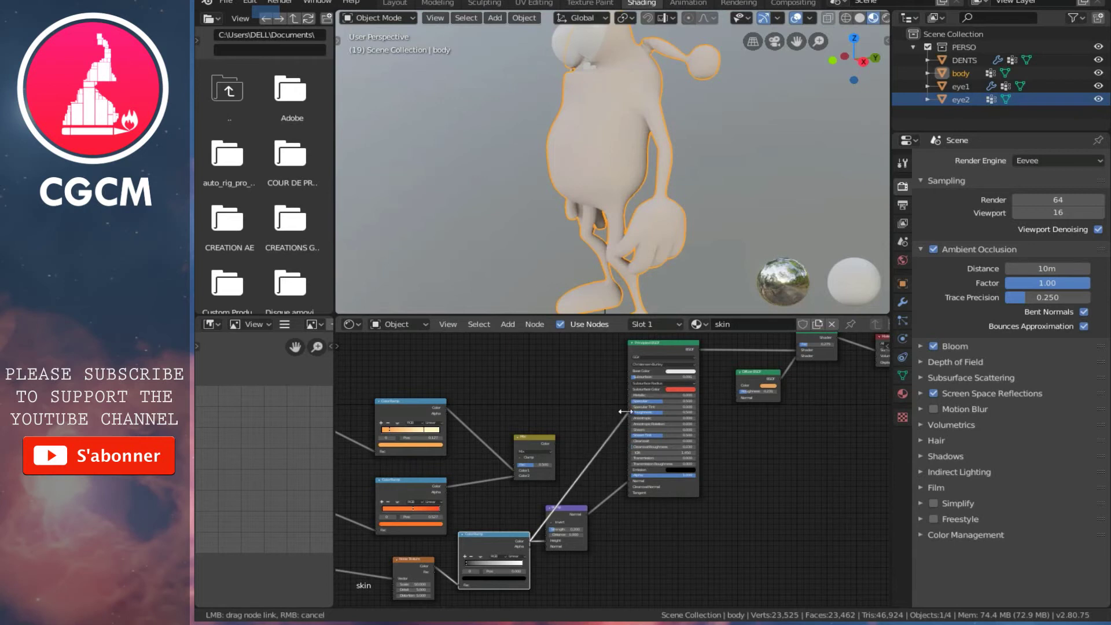
left_click_drag(618, 418, 628, 413)
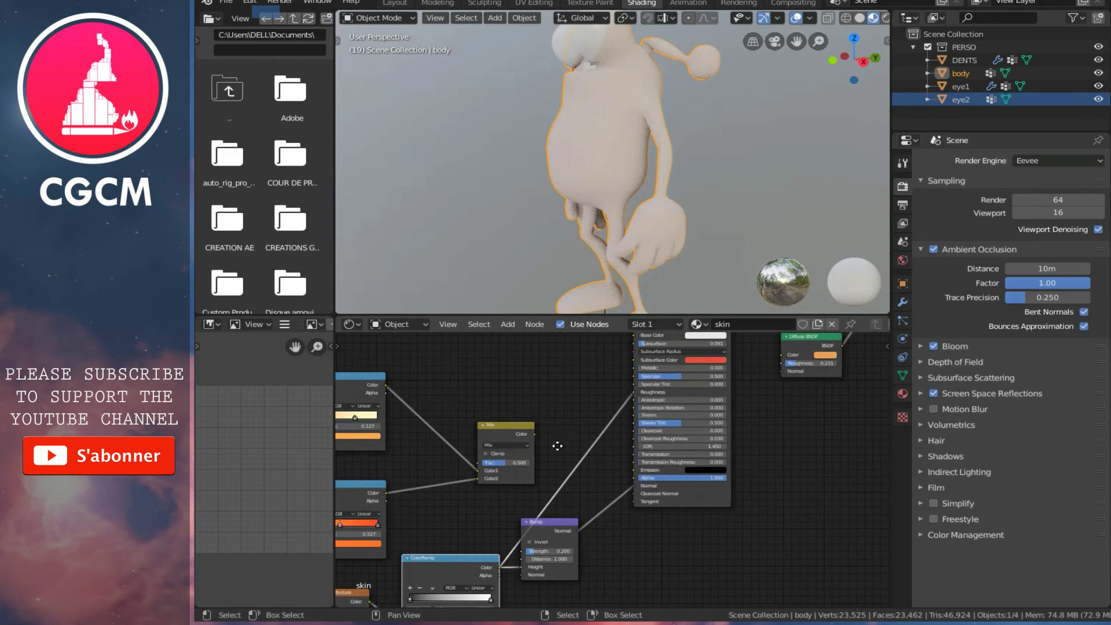
scroll(535, 474, "up", 2)
left_click_drag(495, 518, 598, 418)
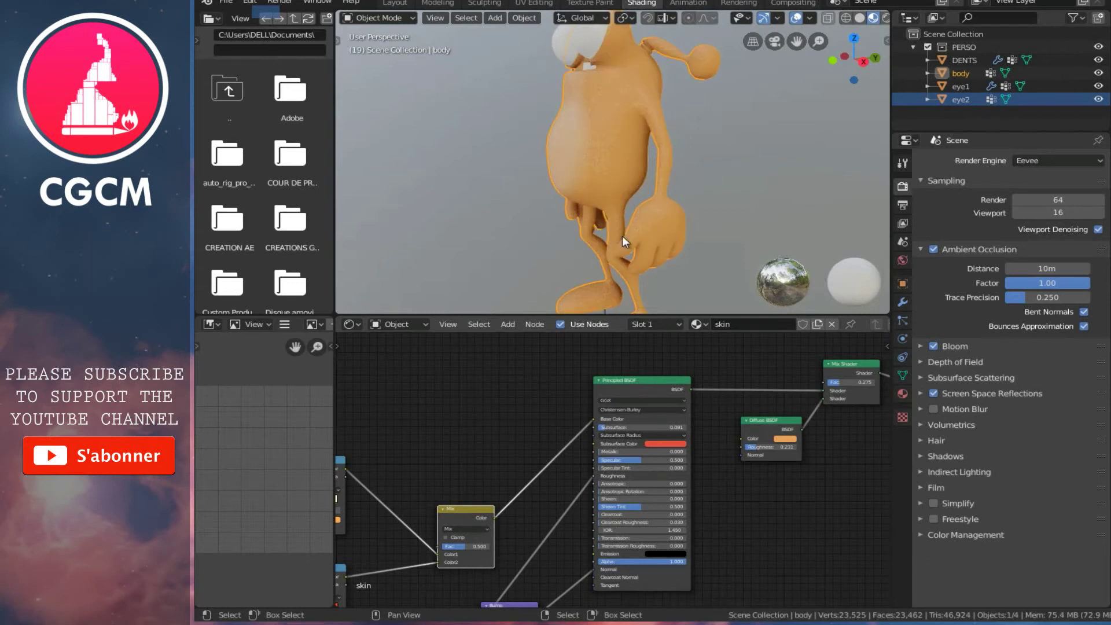
- Slide the bump ColorRamp's black stop to position 0.209
middle_click_drag(697, 210, 714, 198)
middle_click_drag(644, 140, 693, 148)
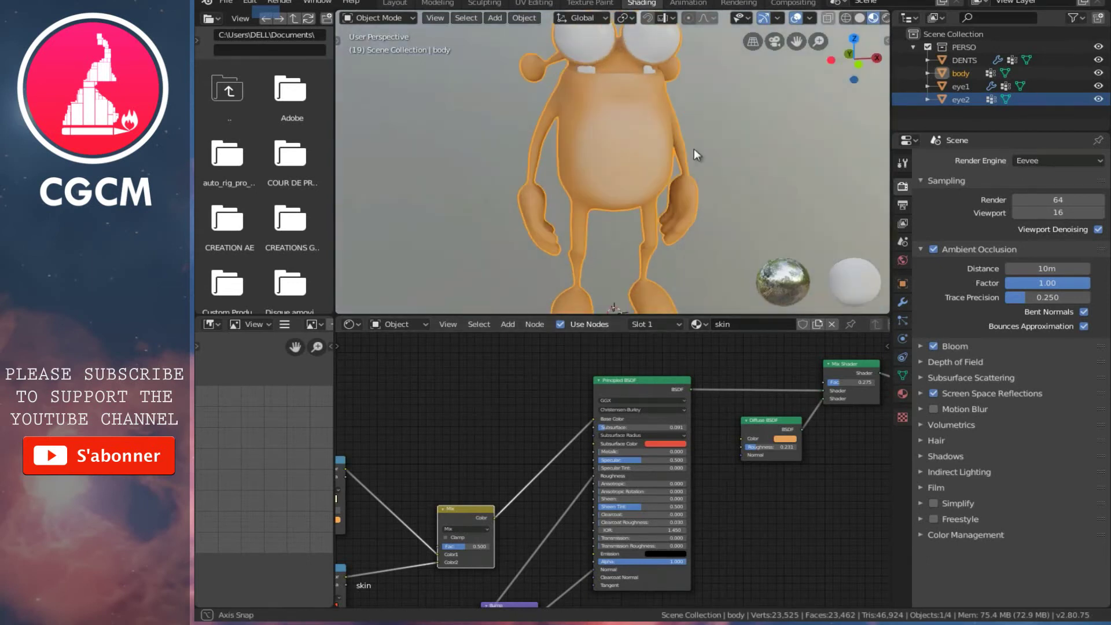
middle_click_drag(535, 530, 535, 435)
scroll(492, 506, "up", 2)
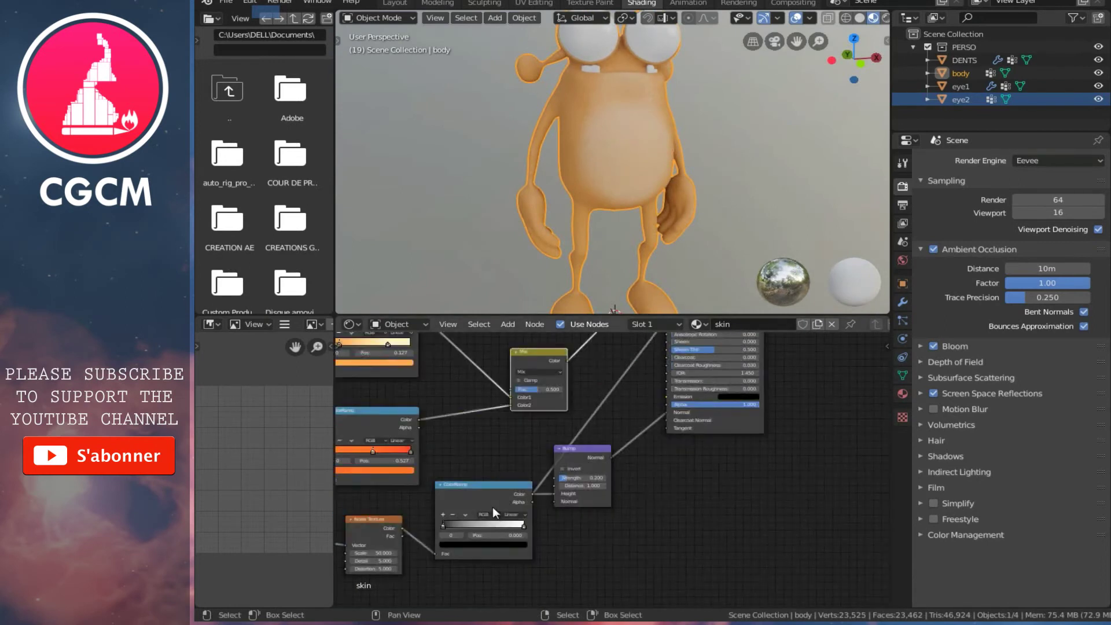
middle_click_drag(492, 506, 536, 439)
scroll(536, 439, "up", 2)
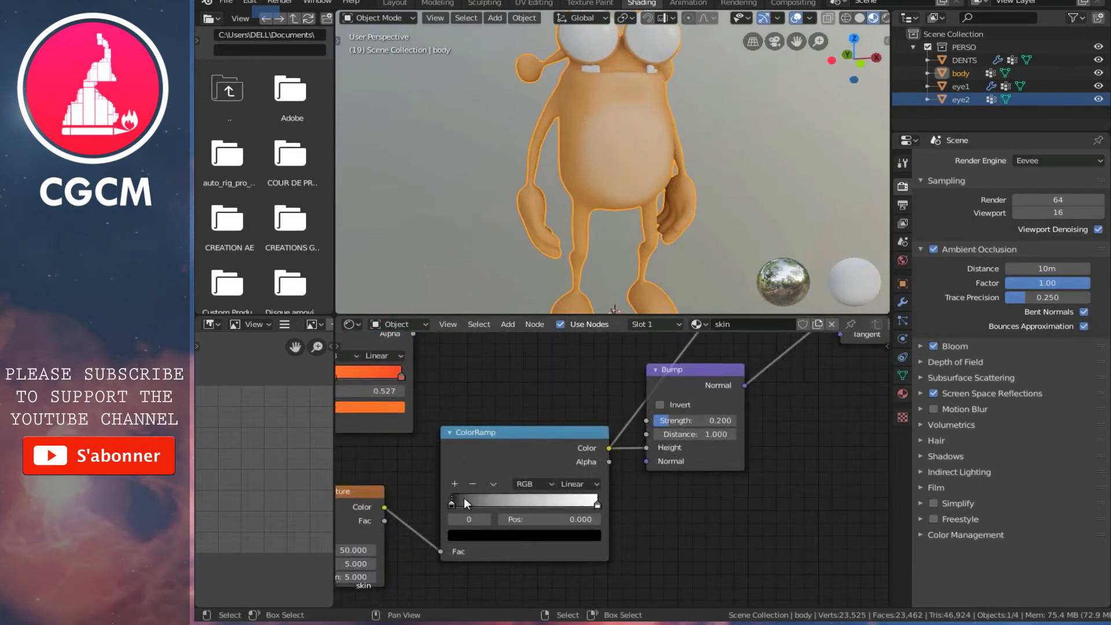
left_click_drag(452, 504, 498, 506)
left_click_drag(491, 505, 487, 508)
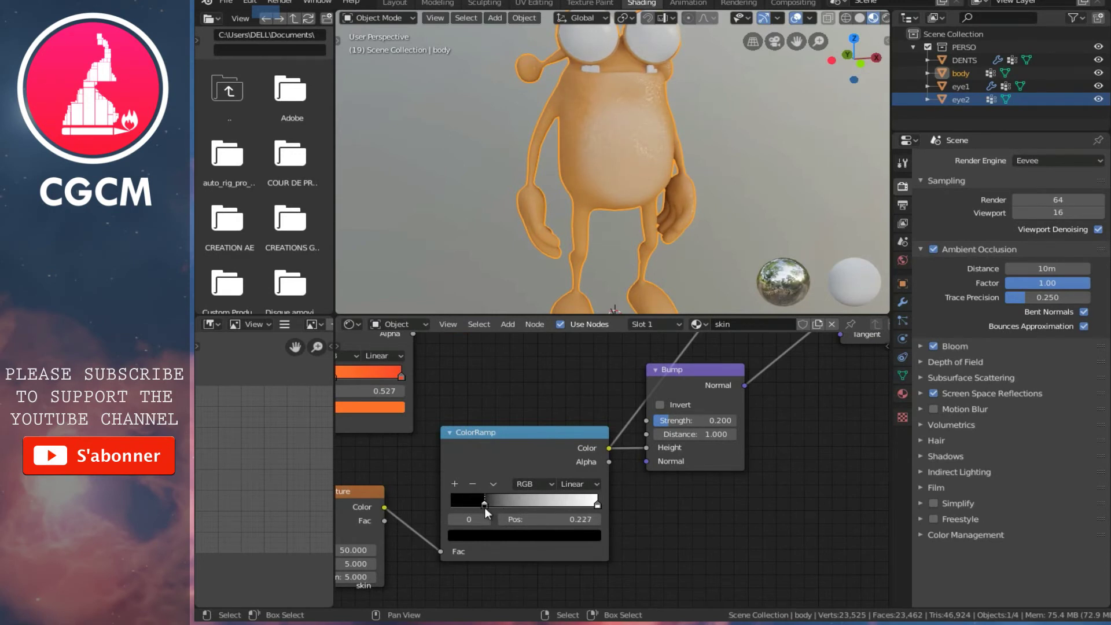
left_click_drag(484, 509, 484, 508)
- Orbit and zoom the viewport to inspect the bumpy orange skin
mouse_move(635, 191)
middle_mouse_down()
mouse_move(503, 183)
mouse_move(686, 171)
middle_mouse_up()
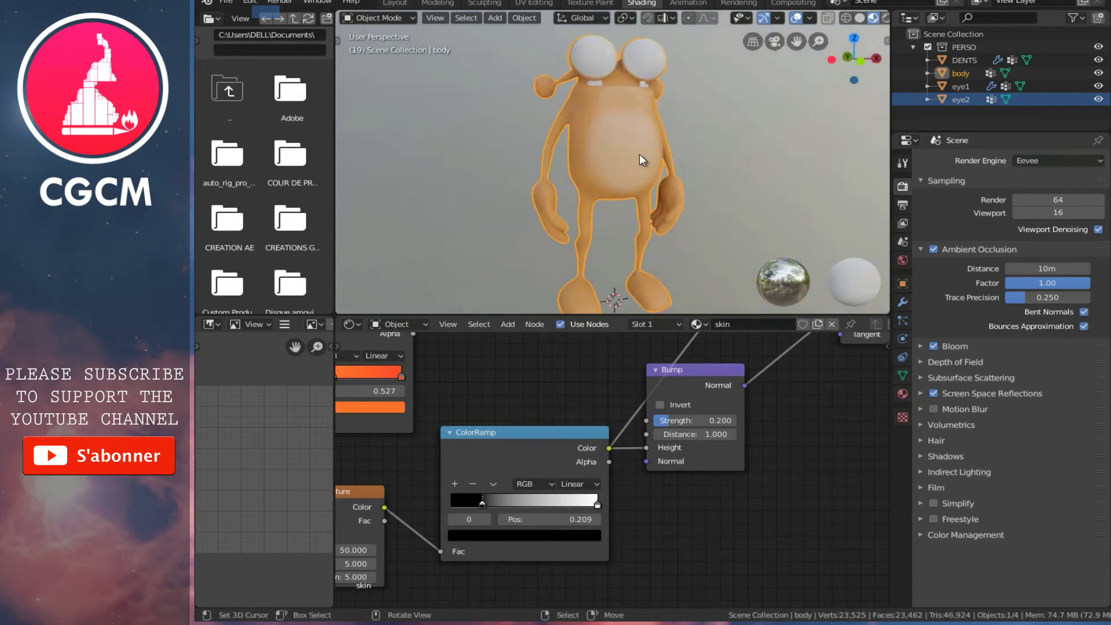
scroll(640, 154, "up", 5)
scroll(640, 154, "down", 5)
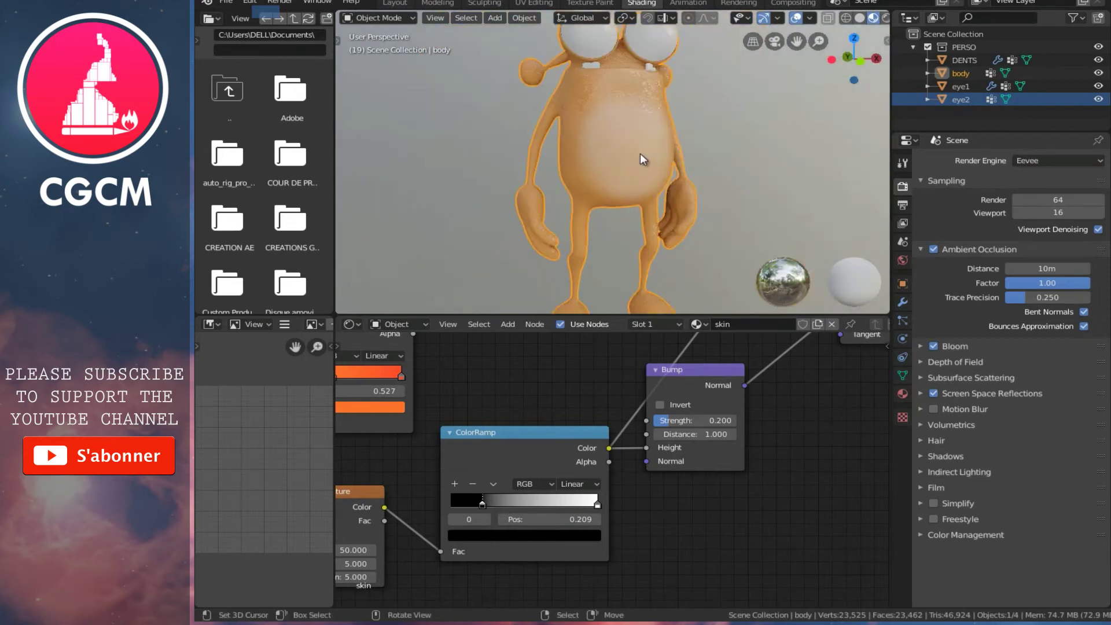
scroll(620, 88, "down", 3)
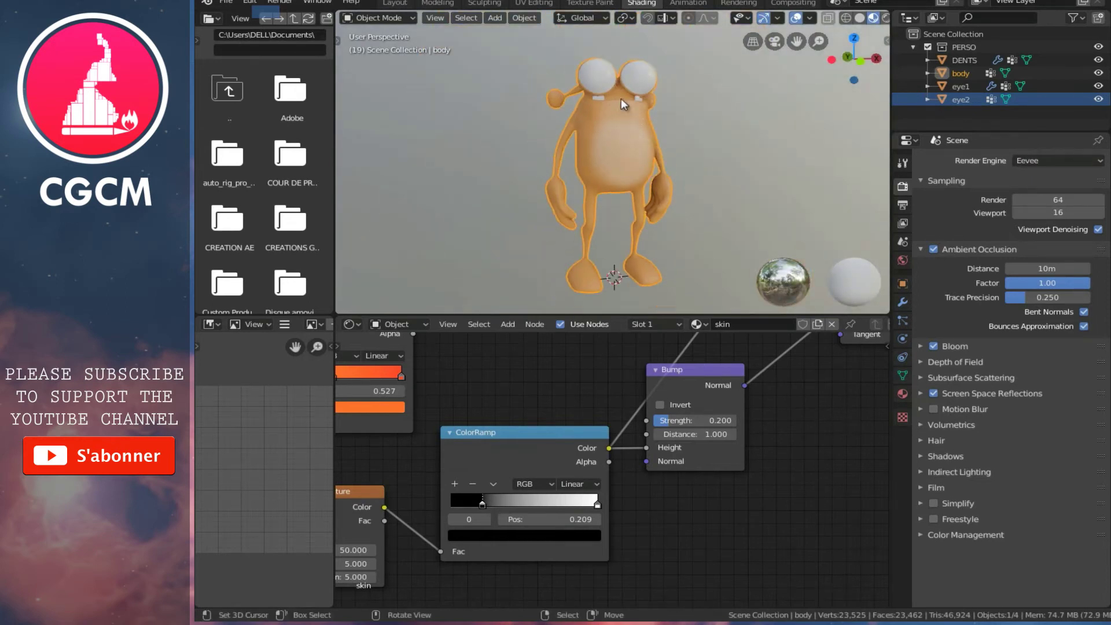
mouse_move(621, 116)
middle_mouse_down()
mouse_move(589, 159)
mouse_move(607, 158)
middle_mouse_up()
- Give eye1 a new material, Material.004, with Transmission 1.000 and Roughness 0.000
left_click(602, 92)
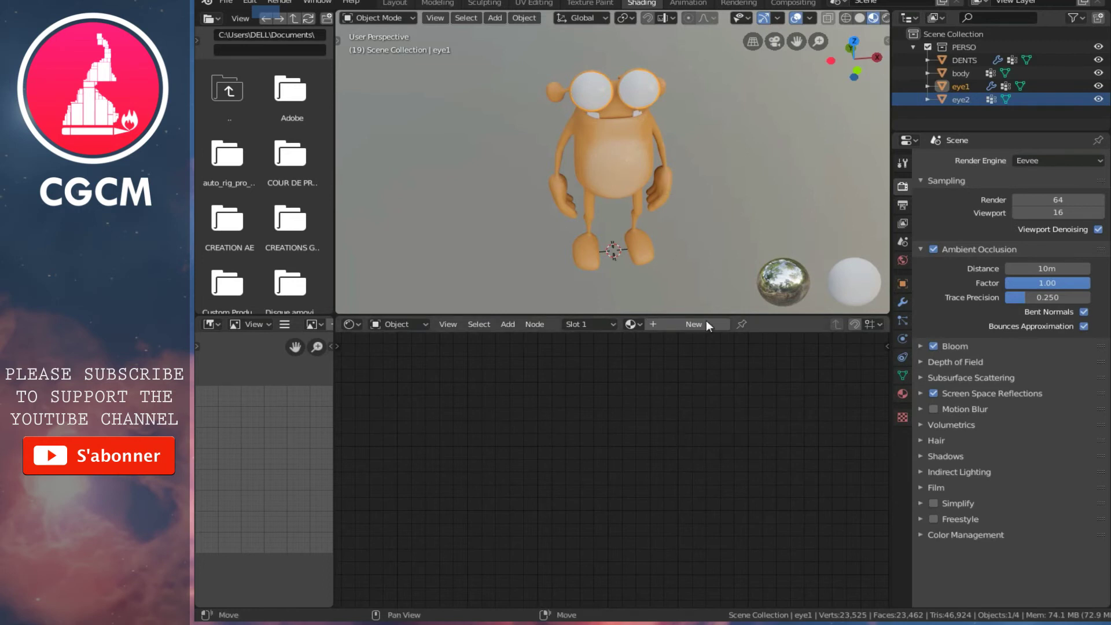
left_click(672, 324)
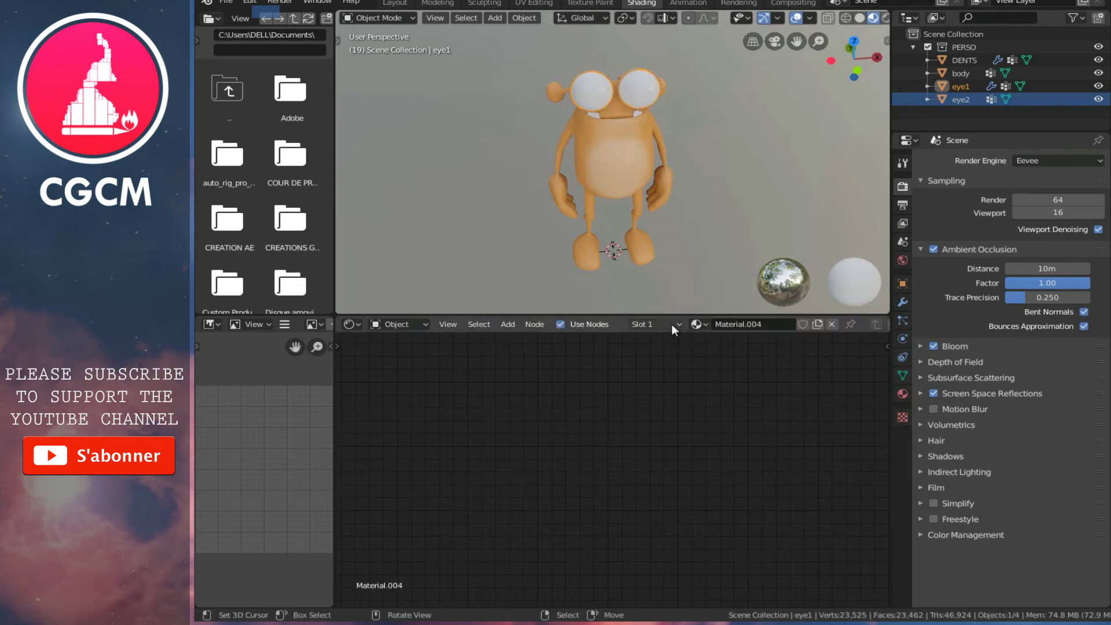
scroll(614, 408, "down", 3)
middle_click_drag(567, 398, 654, 466)
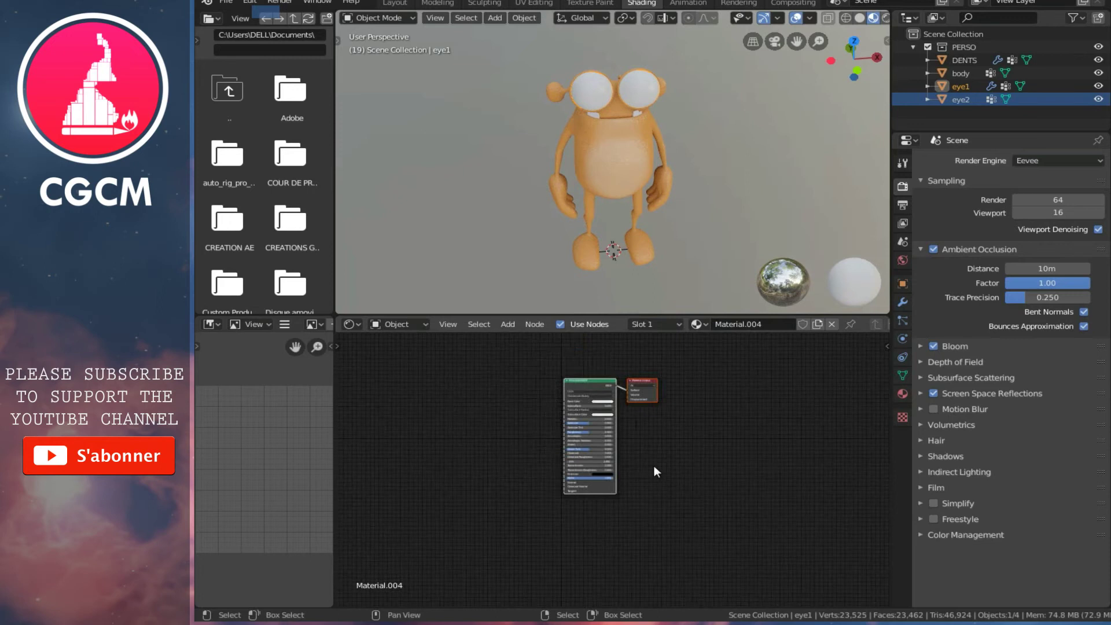
scroll(628, 430, "up", 4)
scroll(585, 455, "up", 2)
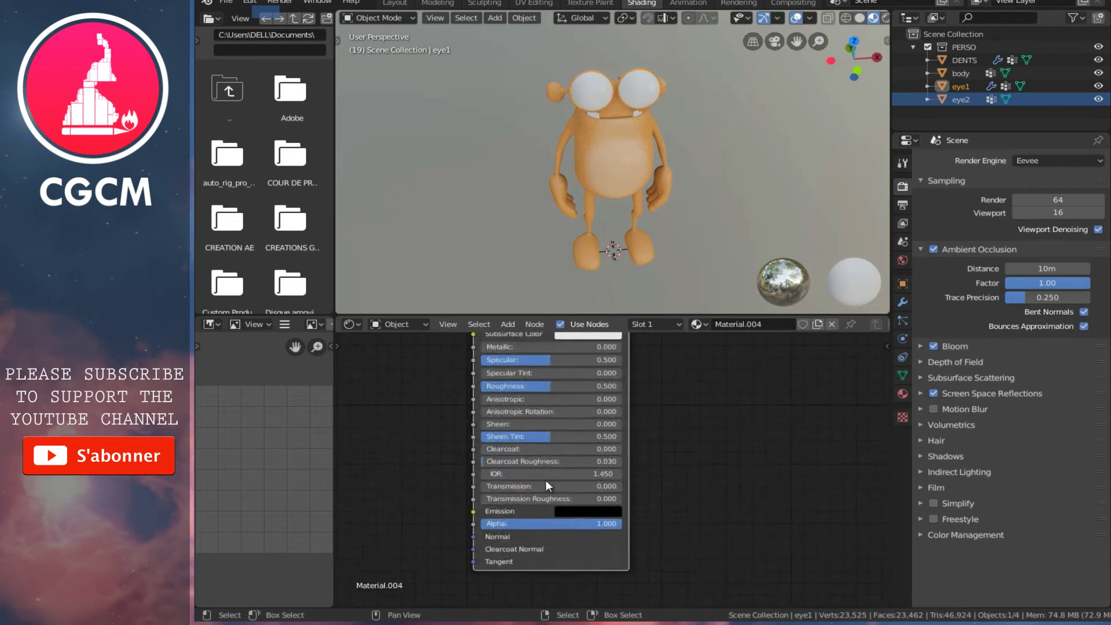
left_click_drag(493, 487, 582, 483)
left_click_drag(701, 481, 721, 464)
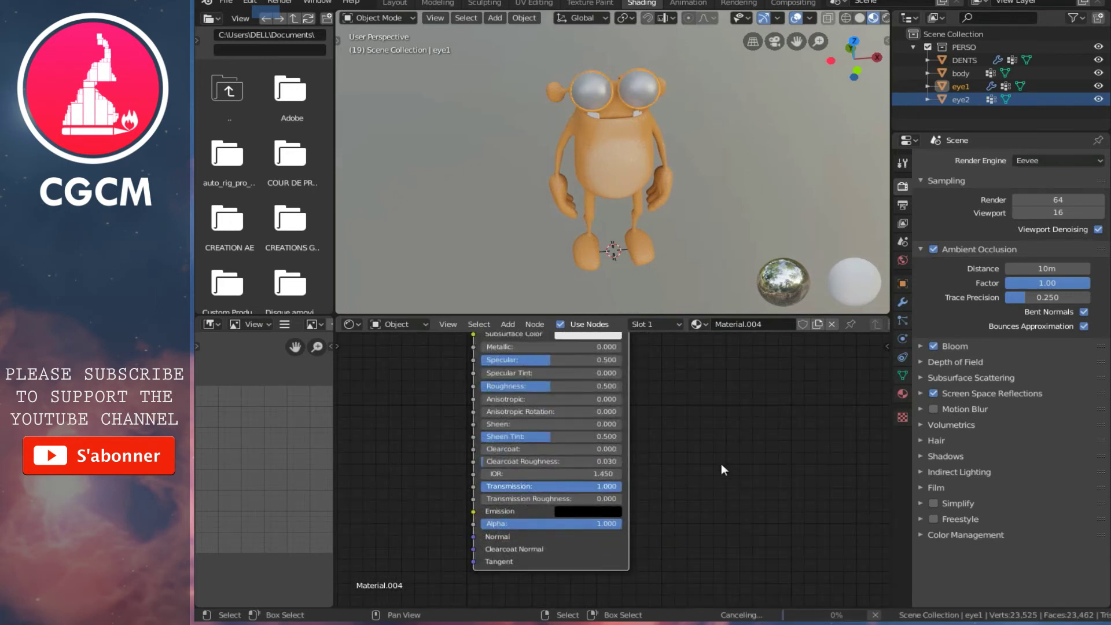
left_click_drag(534, 383, 404, 382)
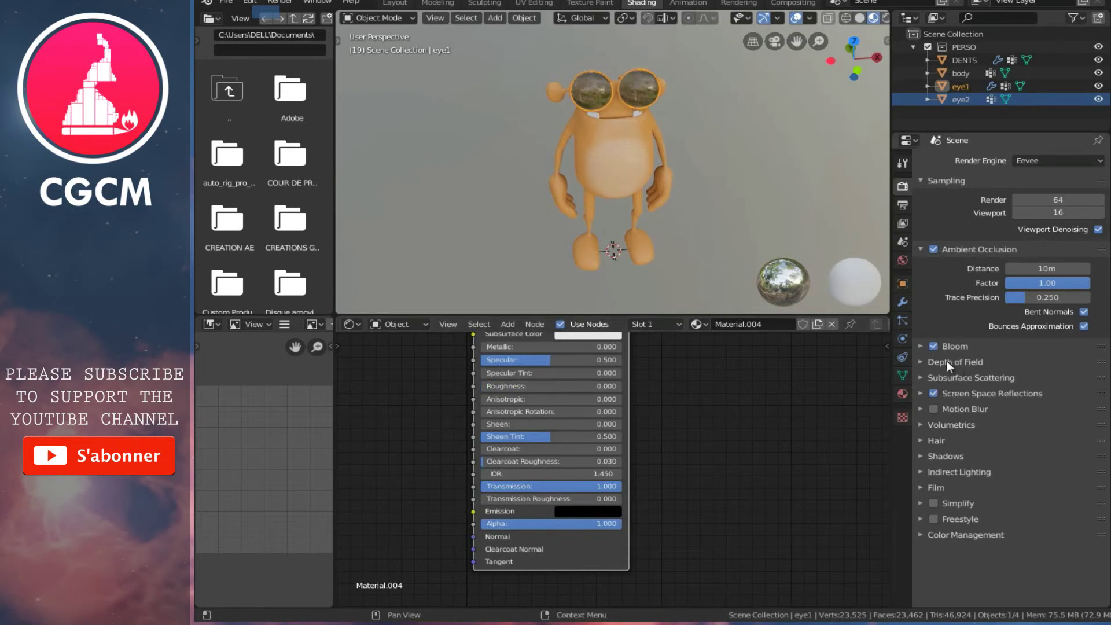
- Enable Screen Space Refraction for the eye material and inspect the glassy eyes
left_click(922, 394)
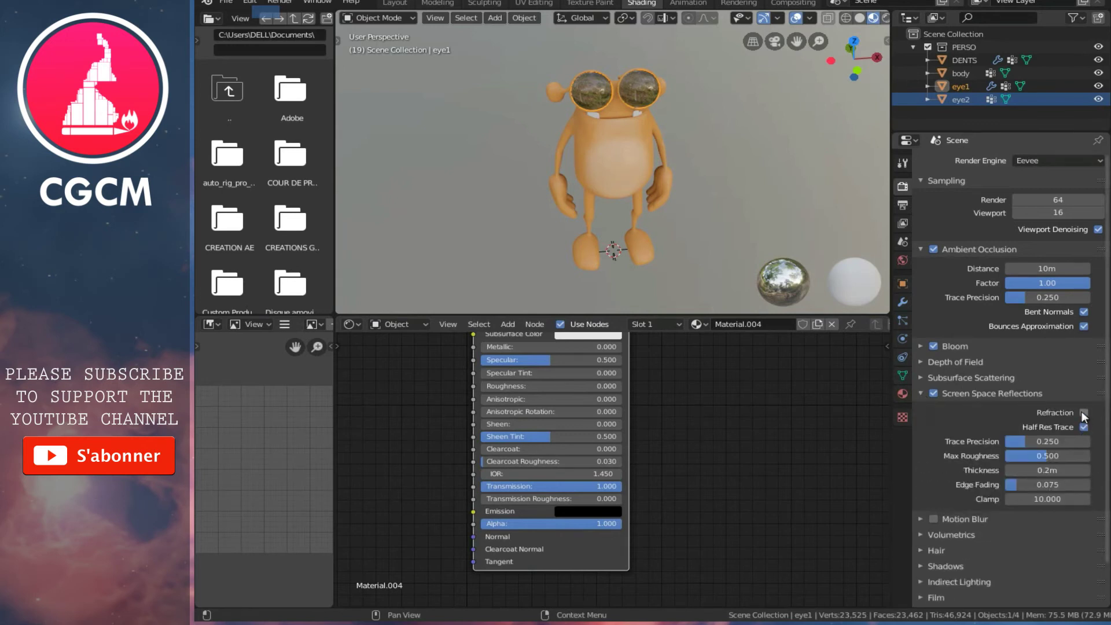
left_click(902, 393)
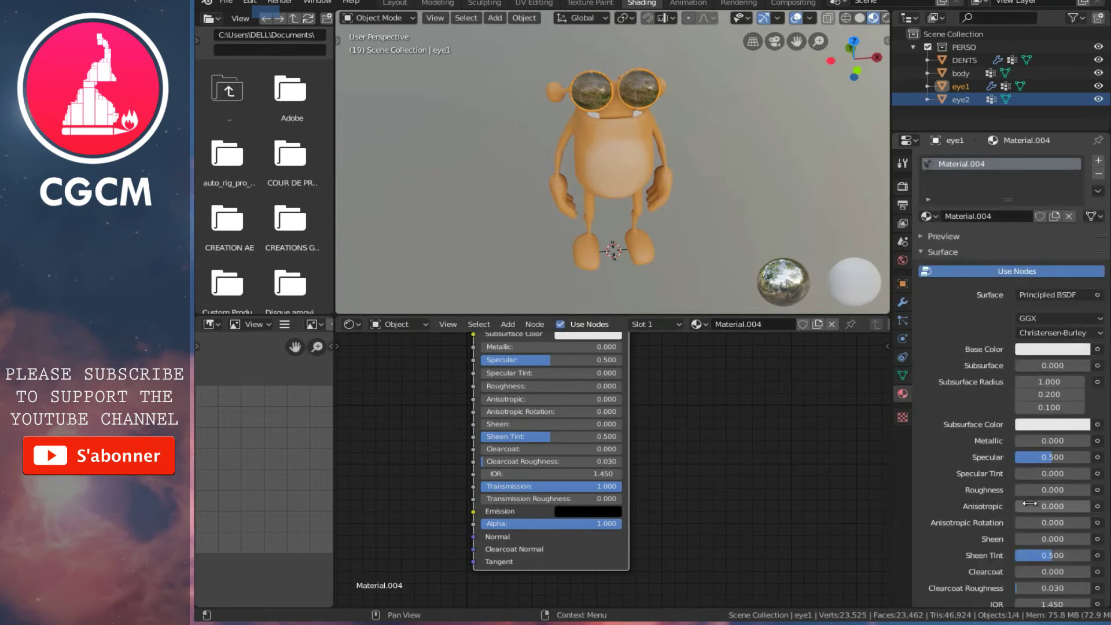
scroll(1035, 478, "down", 10)
scroll(1035, 478, "down", 2)
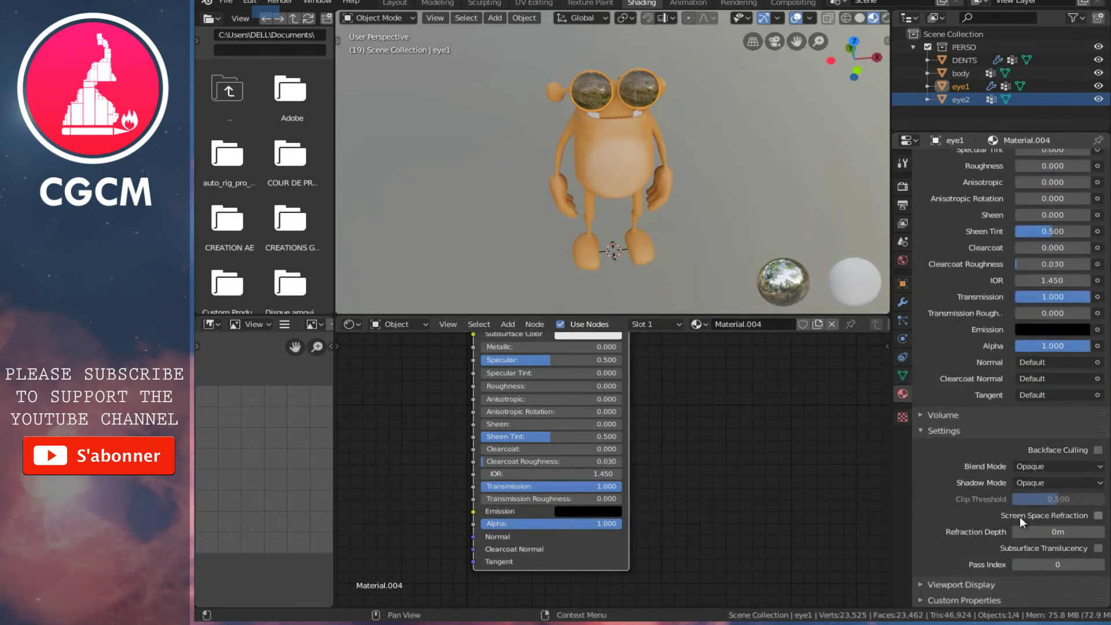
left_click(1098, 515)
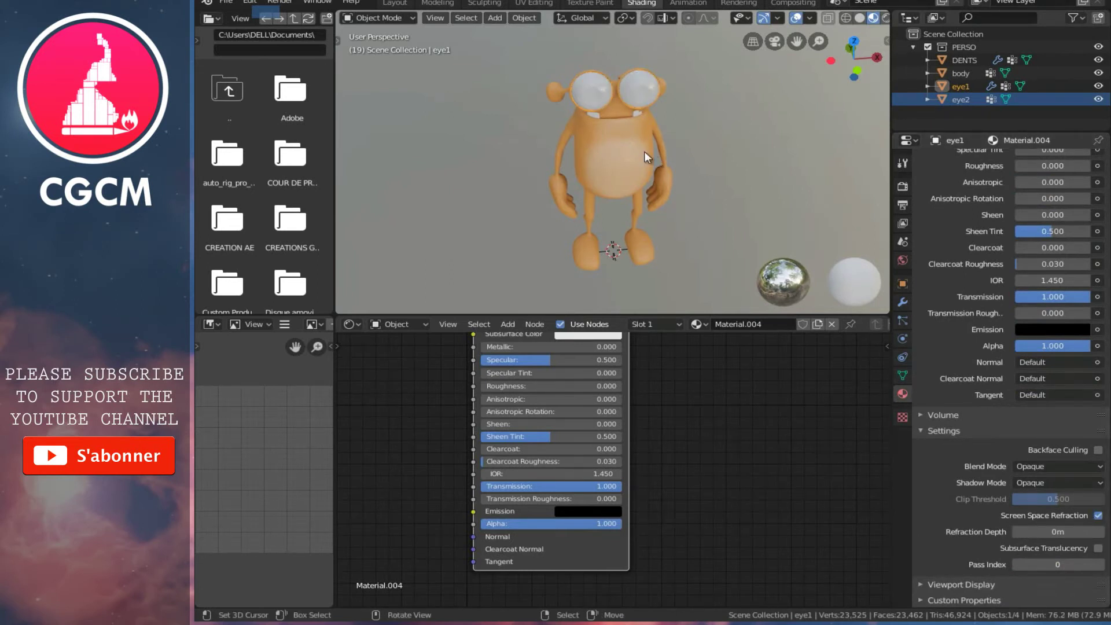
middle_click_drag(599, 138, 463, 109)
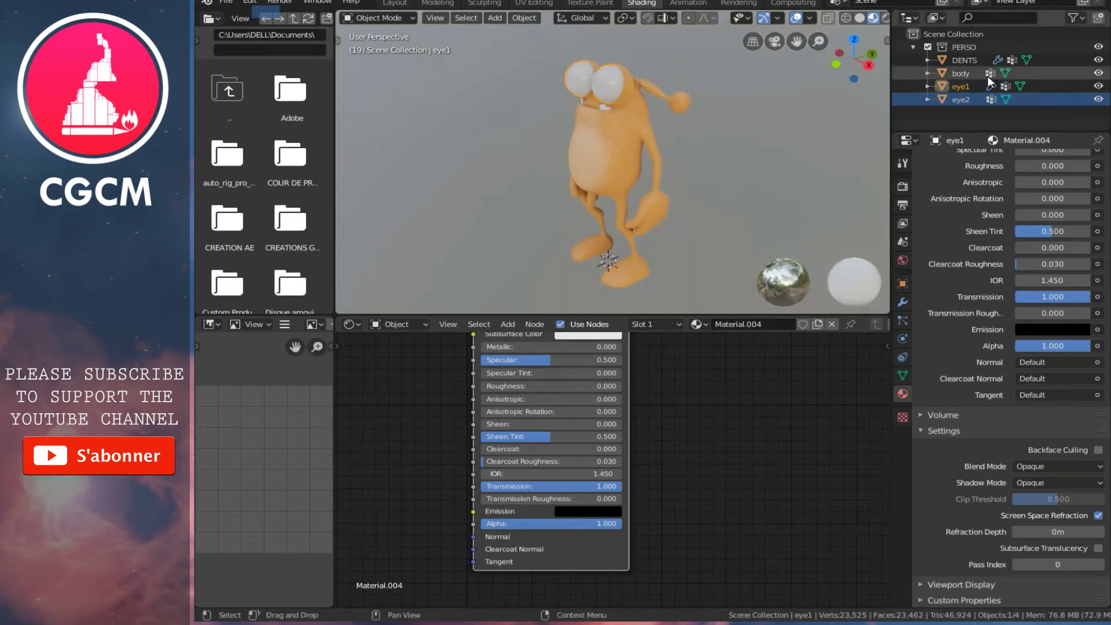
- Hide eye1 in the Outliner and select eye2, facing the character from the front
left_click(1099, 85)
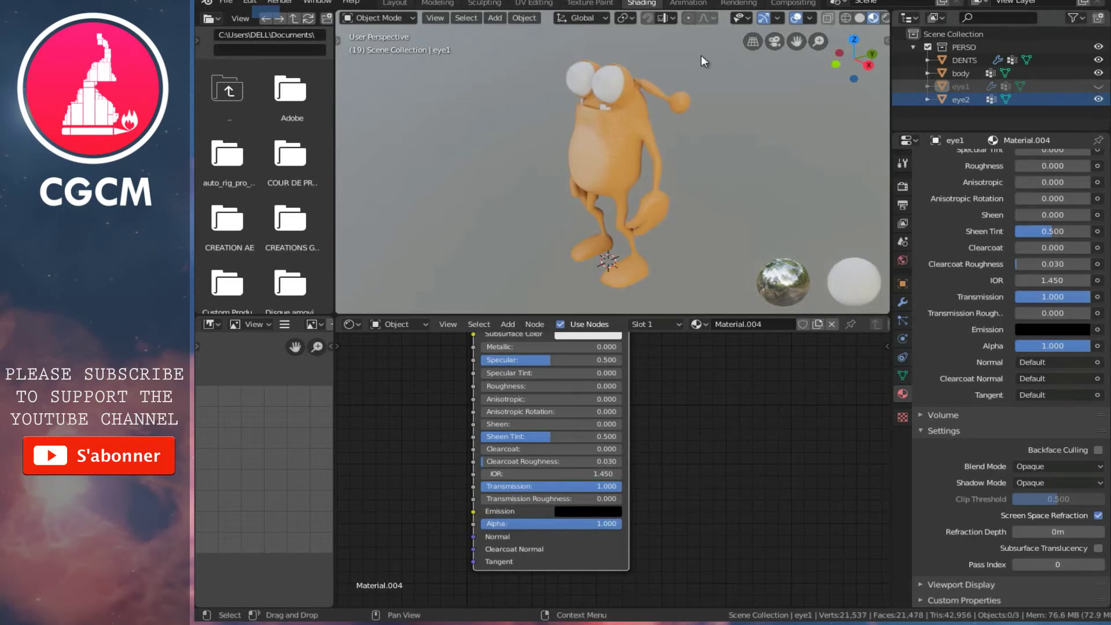
left_click(603, 87)
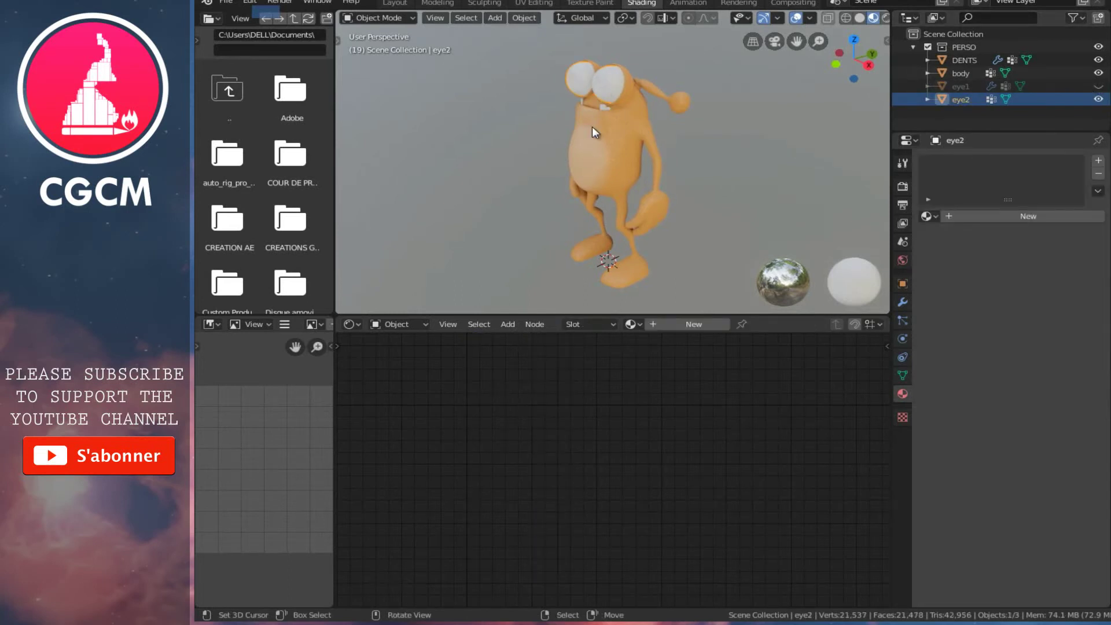
middle_click_drag(581, 126, 704, 124)
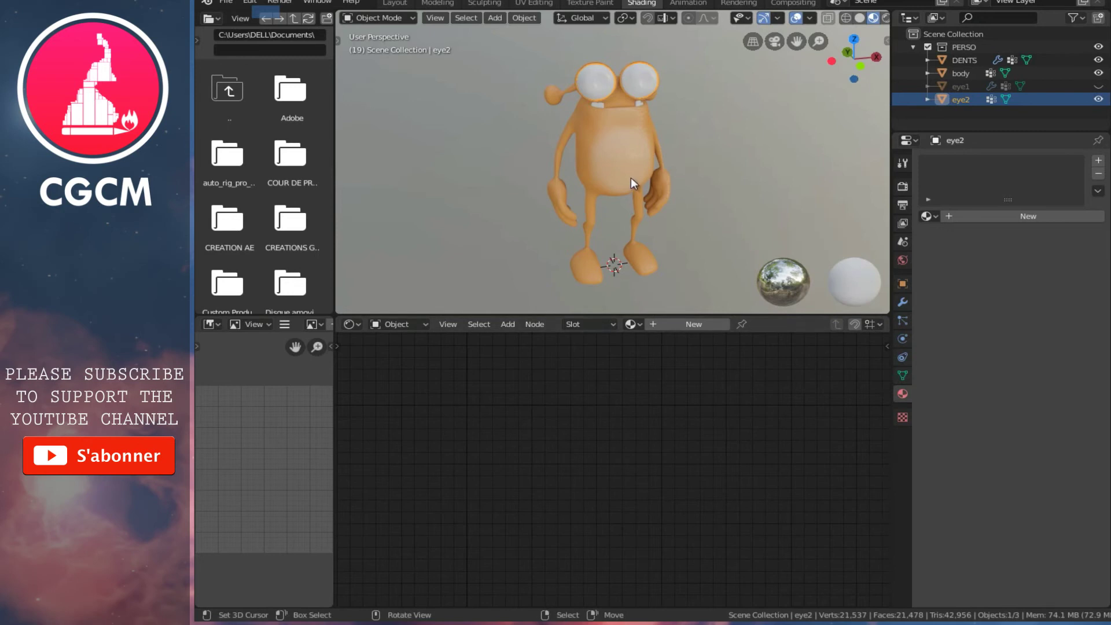
- Enter Edit Mode on eye2, zoom in and select its centre vertex
key("Tab")
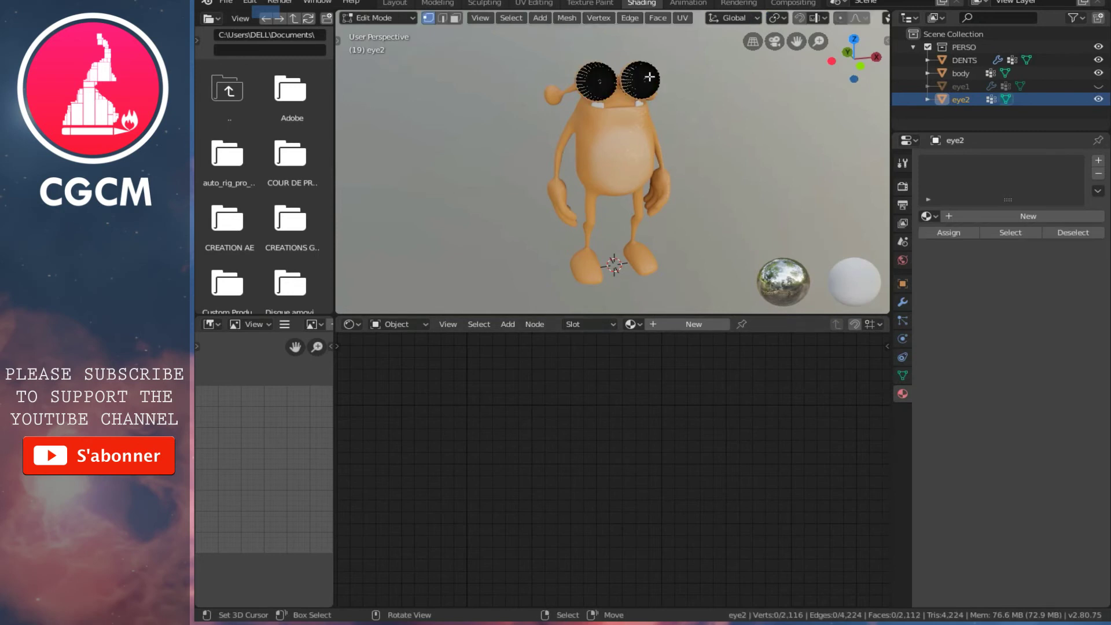
scroll(625, 128, "up", 3, "shift")
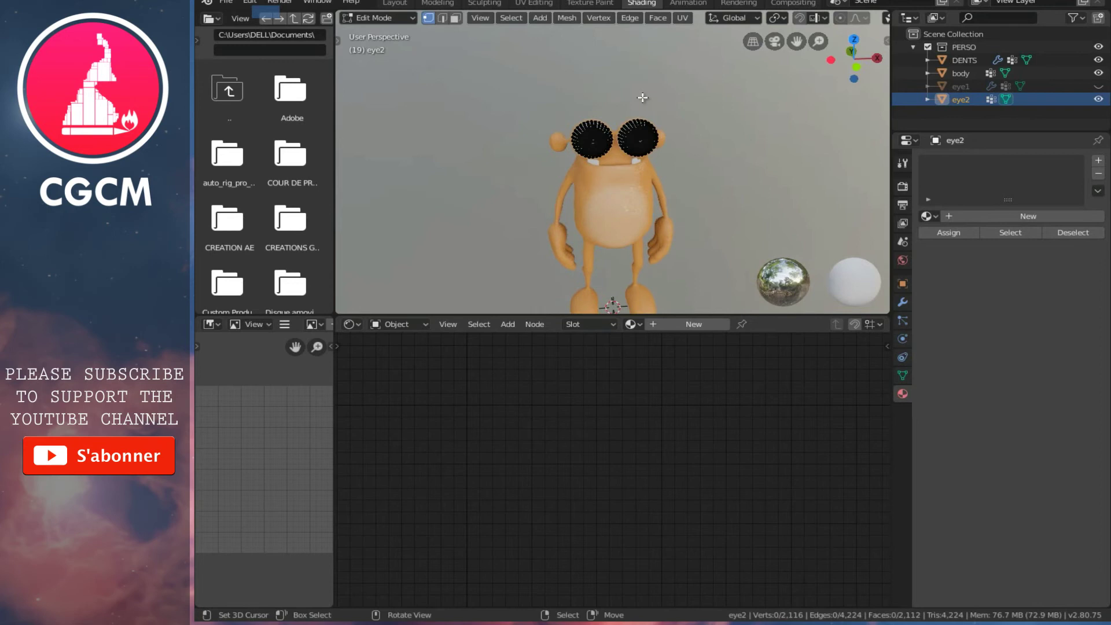
scroll(646, 141, "up", 3)
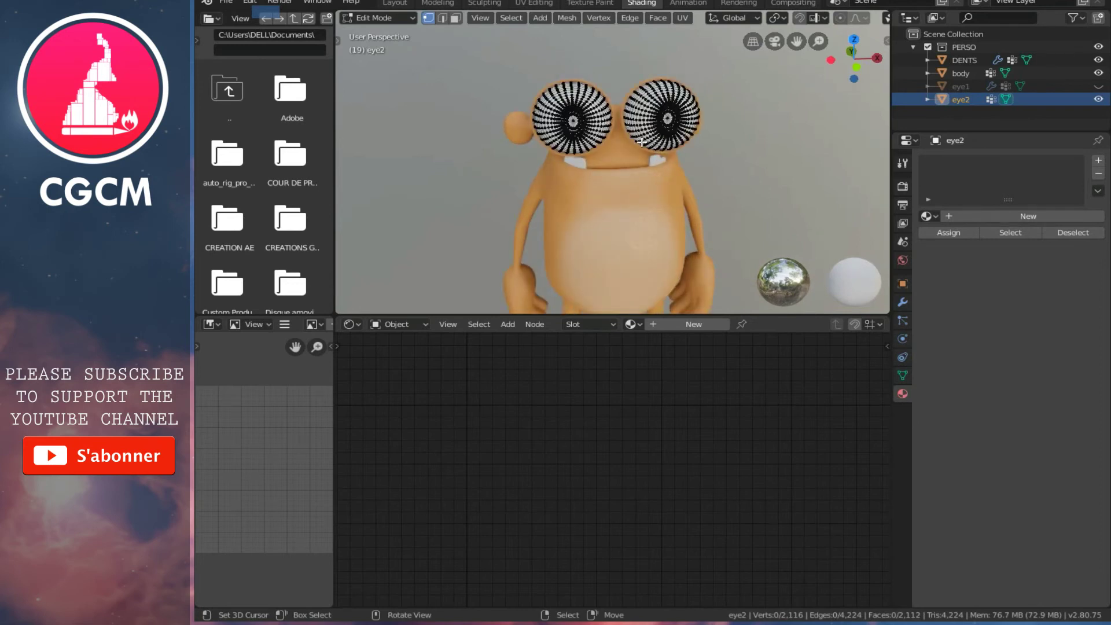
scroll(641, 141, "up", 2)
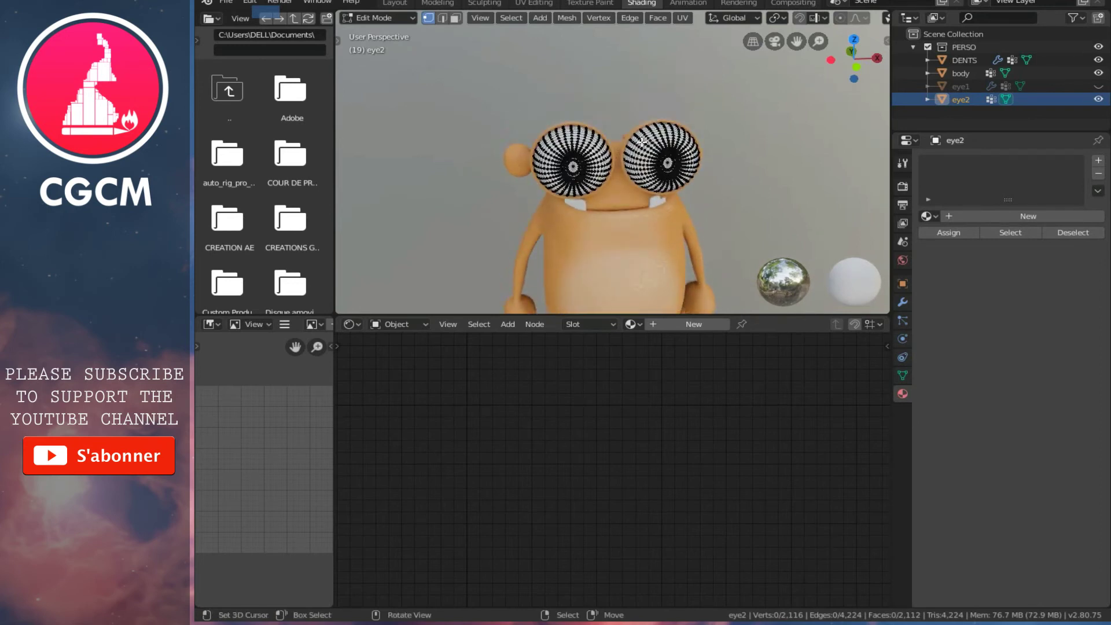
scroll(642, 142, "up", 2)
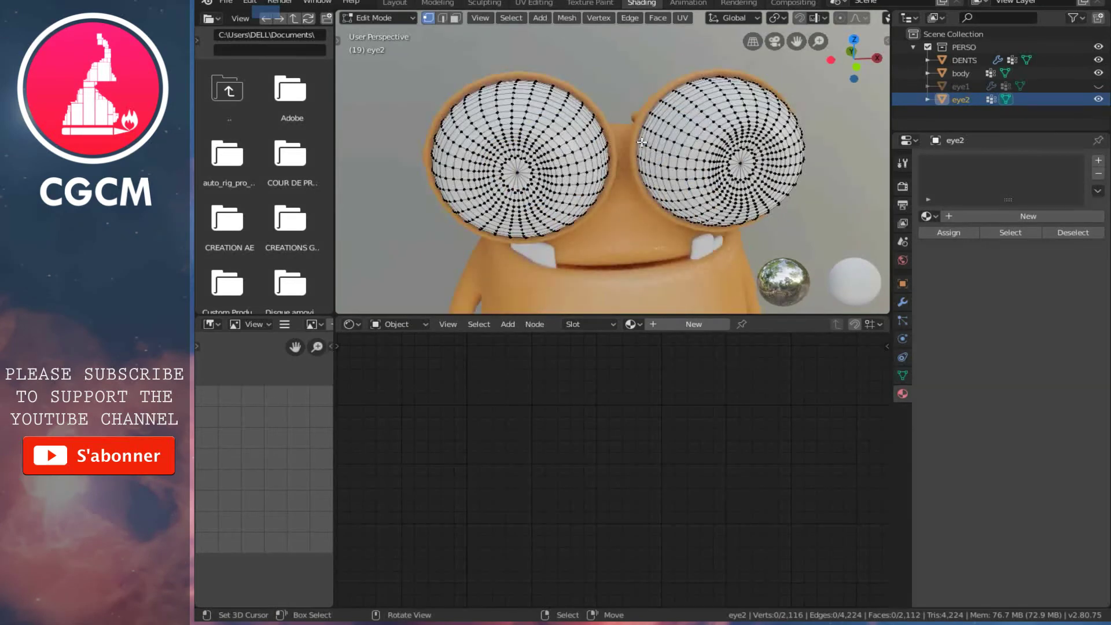
left_click(743, 164)
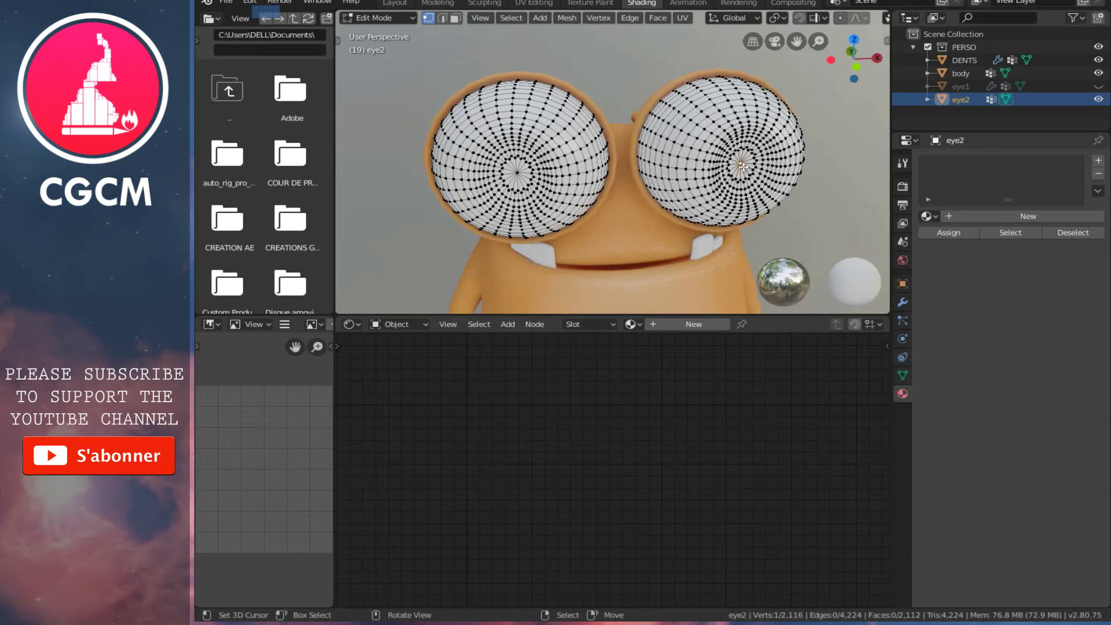
- Select the centre vertex of each eye on eye2 and grow it twice to 194 vertices
left_click(519, 173, "shift")
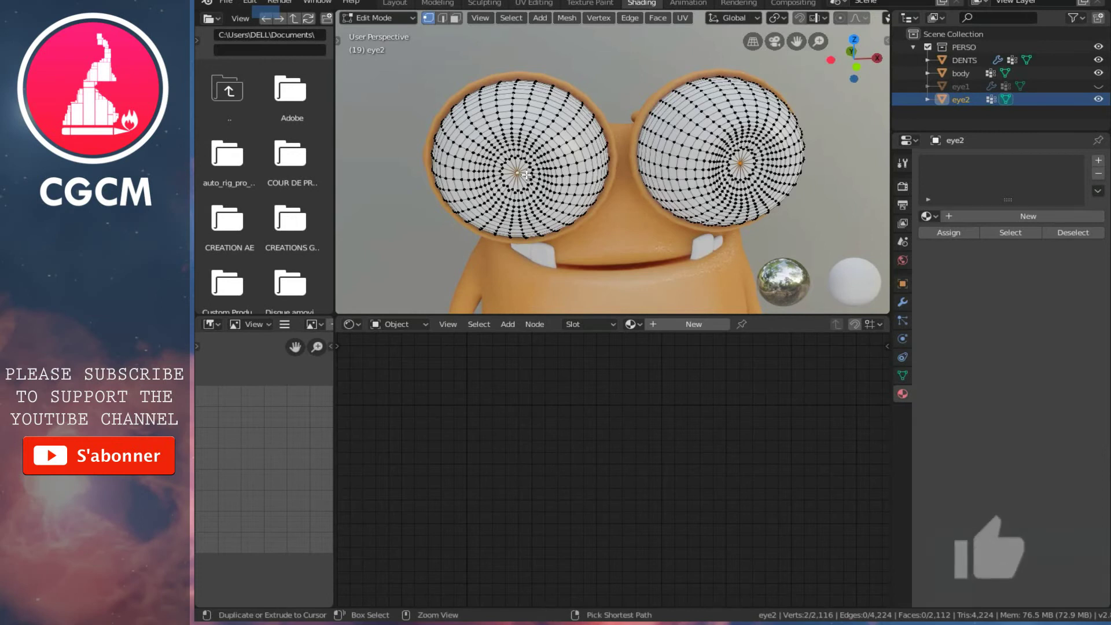
key("ctrl+KP_Add")
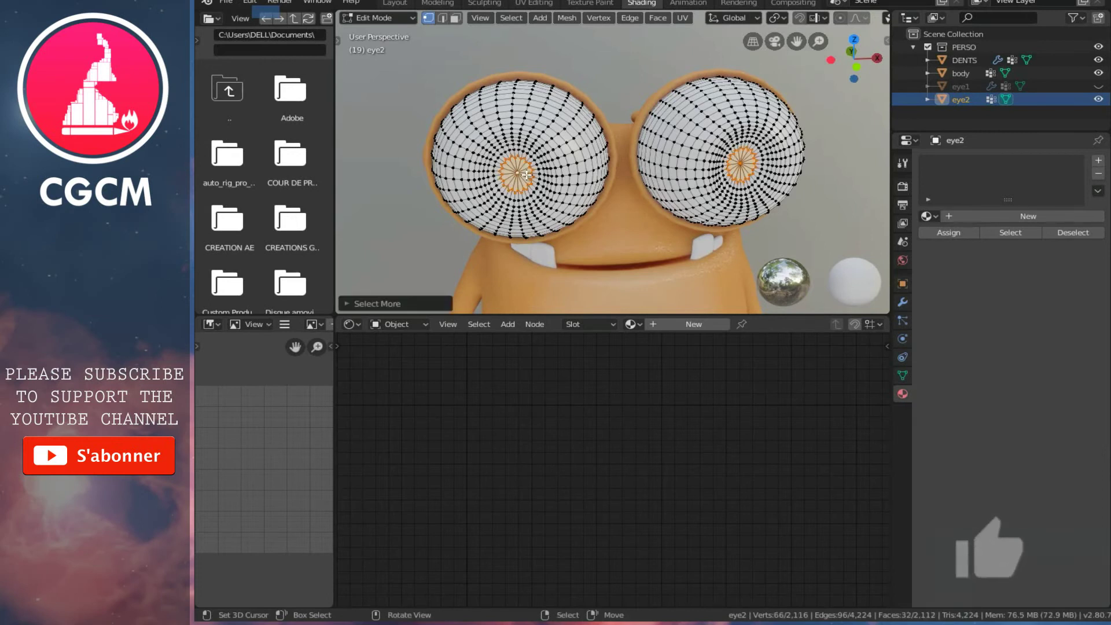
key("ctrl+KP_Add")
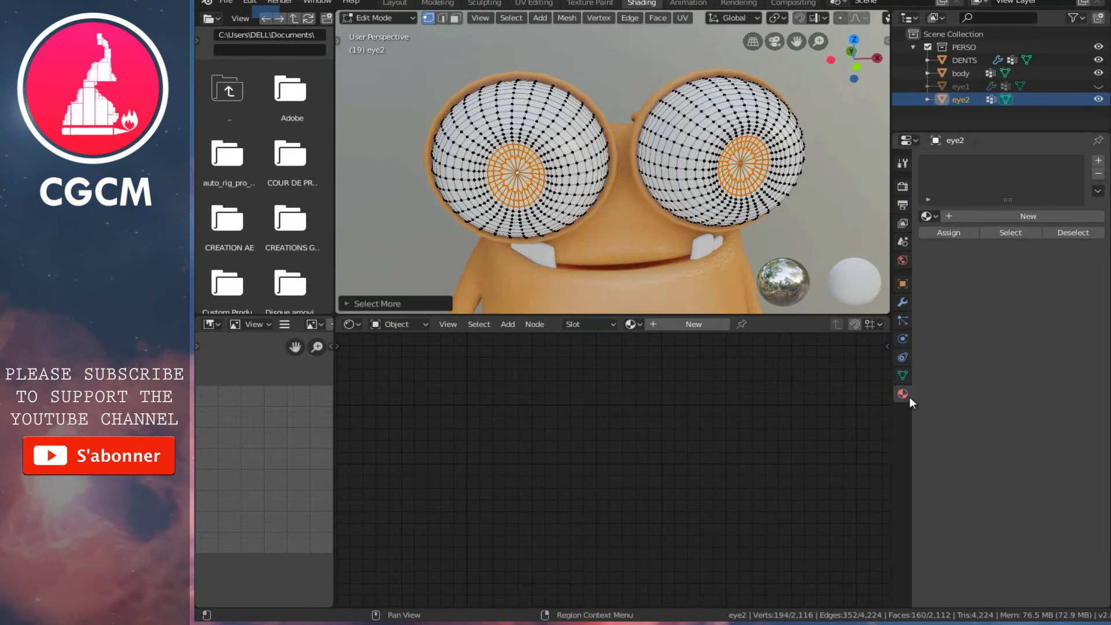
- Give eye2 a new Material.006 with Principled BSDF Roughness set to 0.000
left_click(1030, 212)
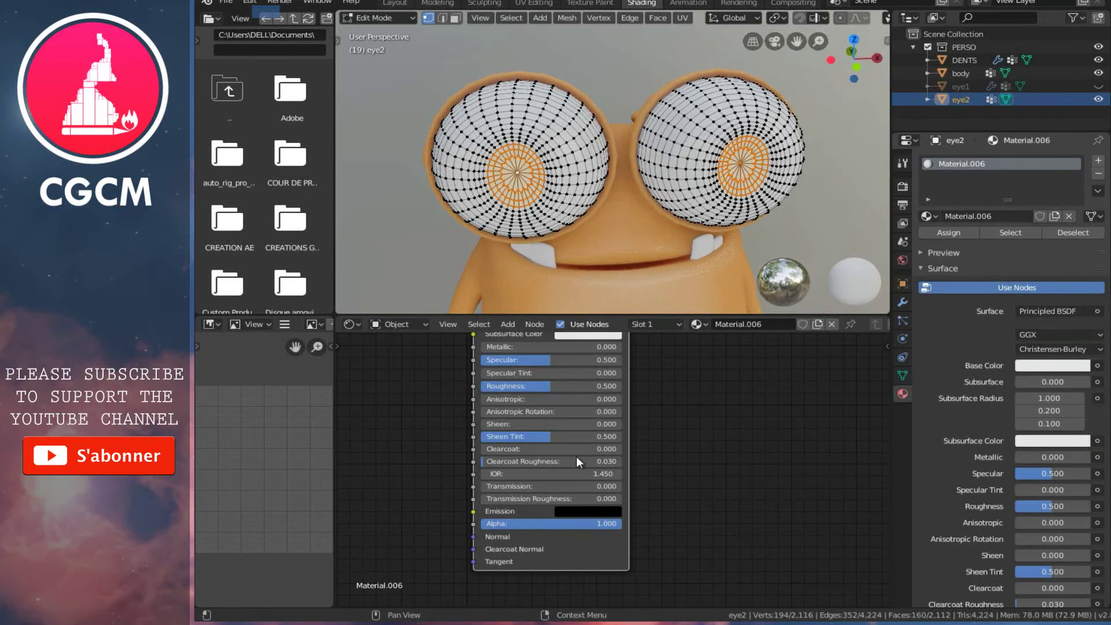
scroll(561, 396, "down", 1)
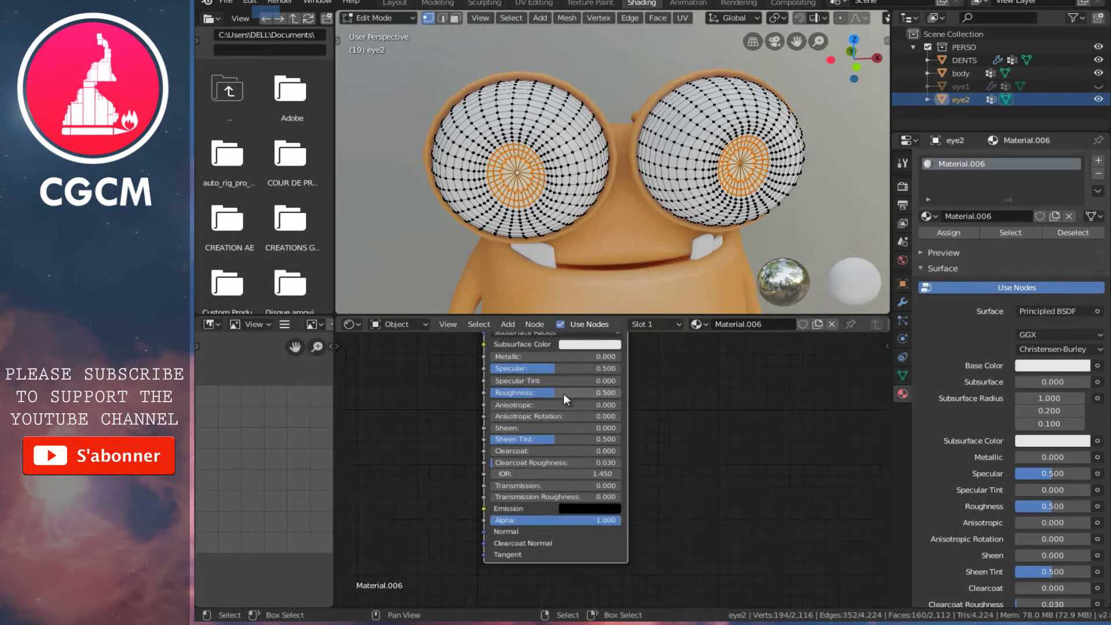
scroll(564, 417, "up", 1)
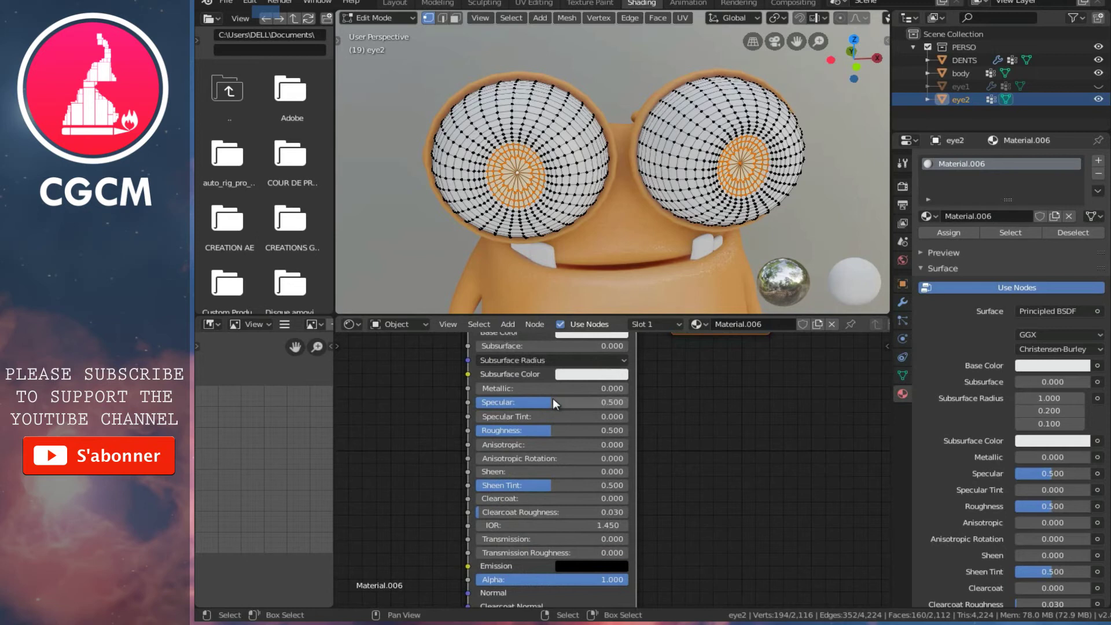
middle_click_drag(554, 400, 572, 427)
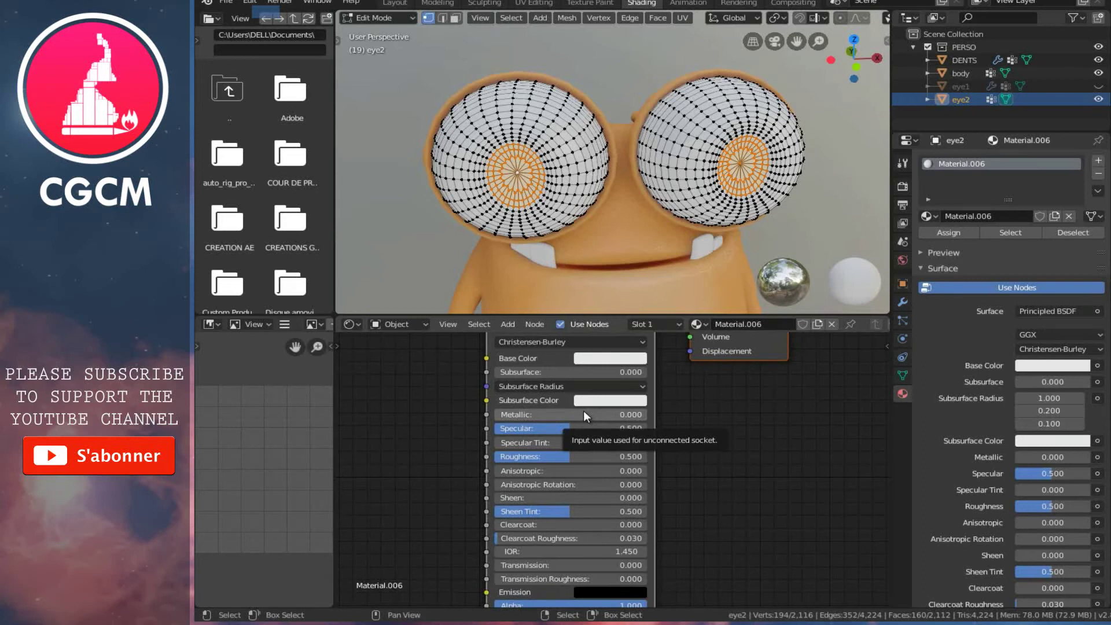
left_click_drag(564, 454, 441, 444)
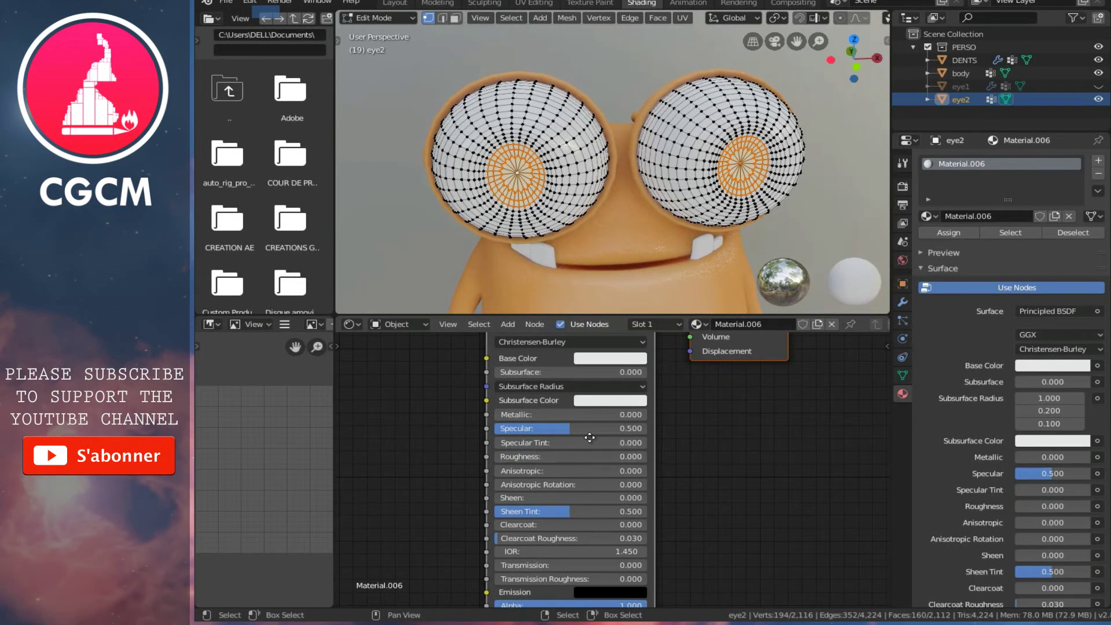
middle_click_drag(568, 401, 592, 369)
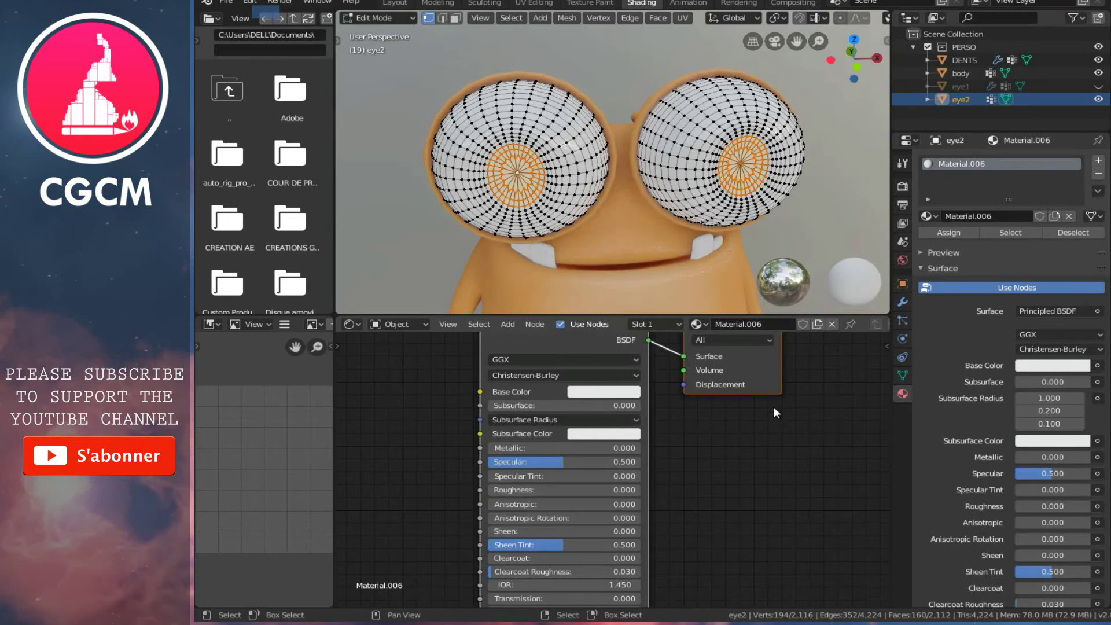
- Assign a black, zero-roughness Material.007 in a second slot to the eye centres, then exit Edit Mode
left_click(1099, 162)
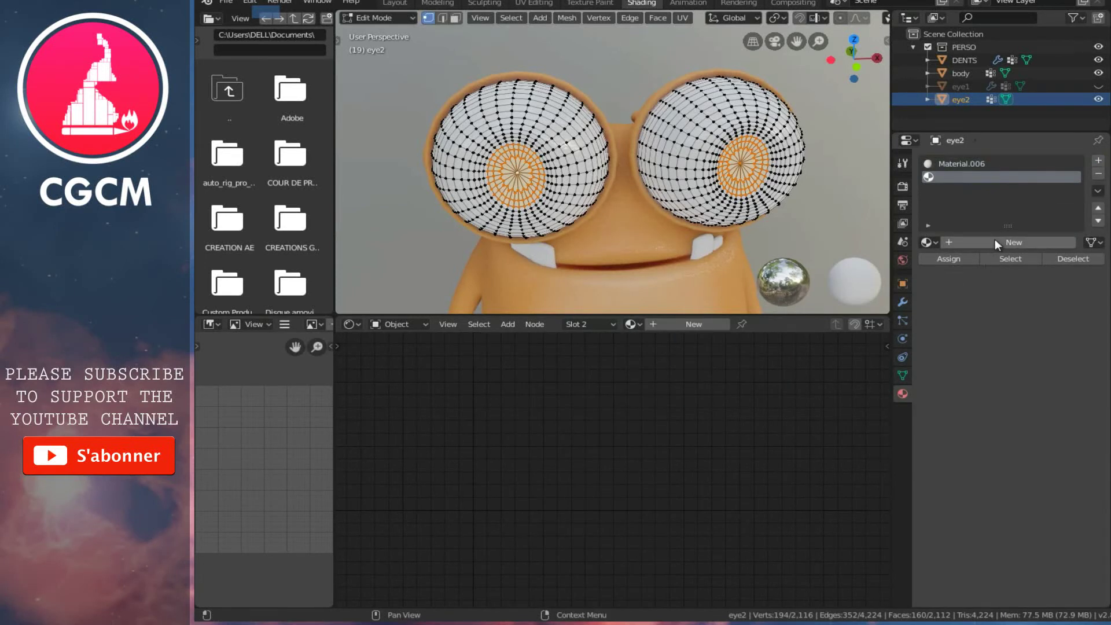
left_click(995, 239)
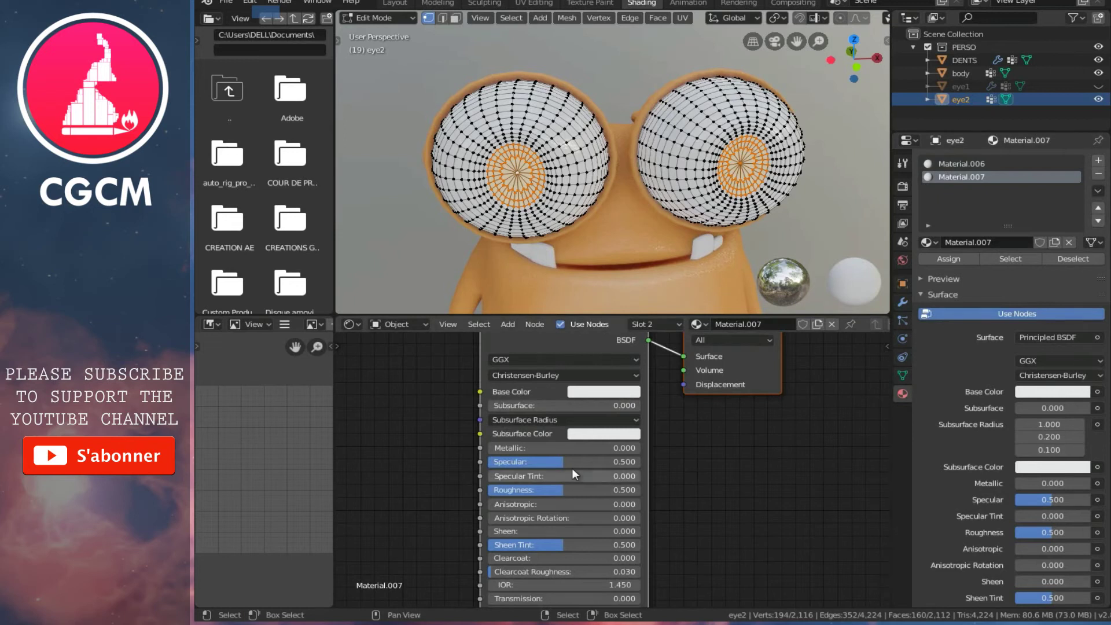
left_click(582, 392)
left_click_drag(689, 214, 700, 415)
left_click_drag(550, 491, 320, 484)
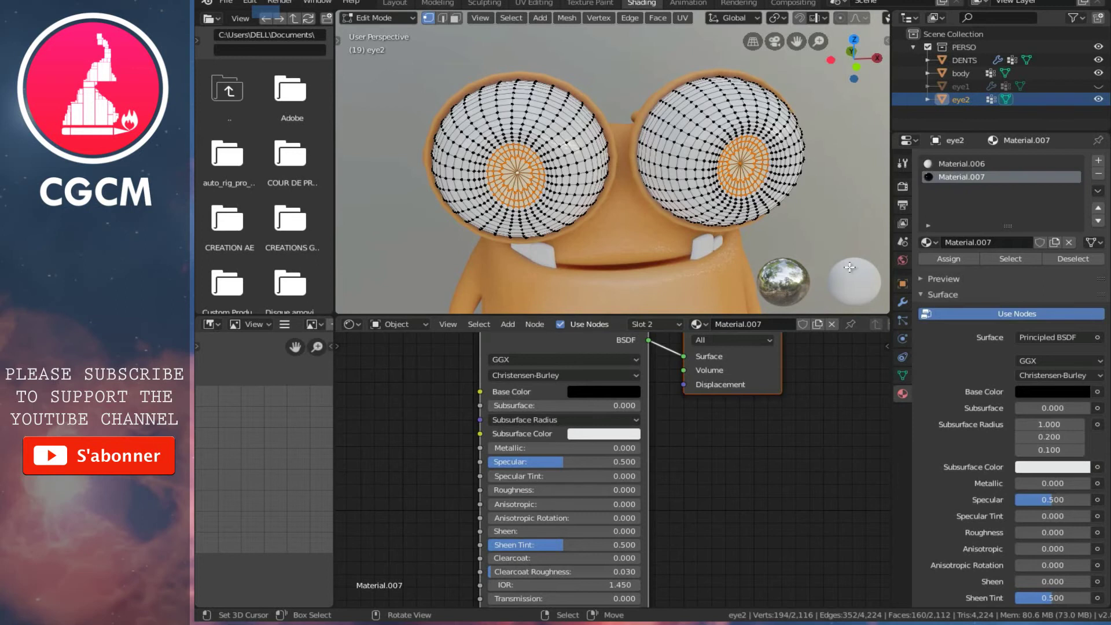
left_click(954, 259)
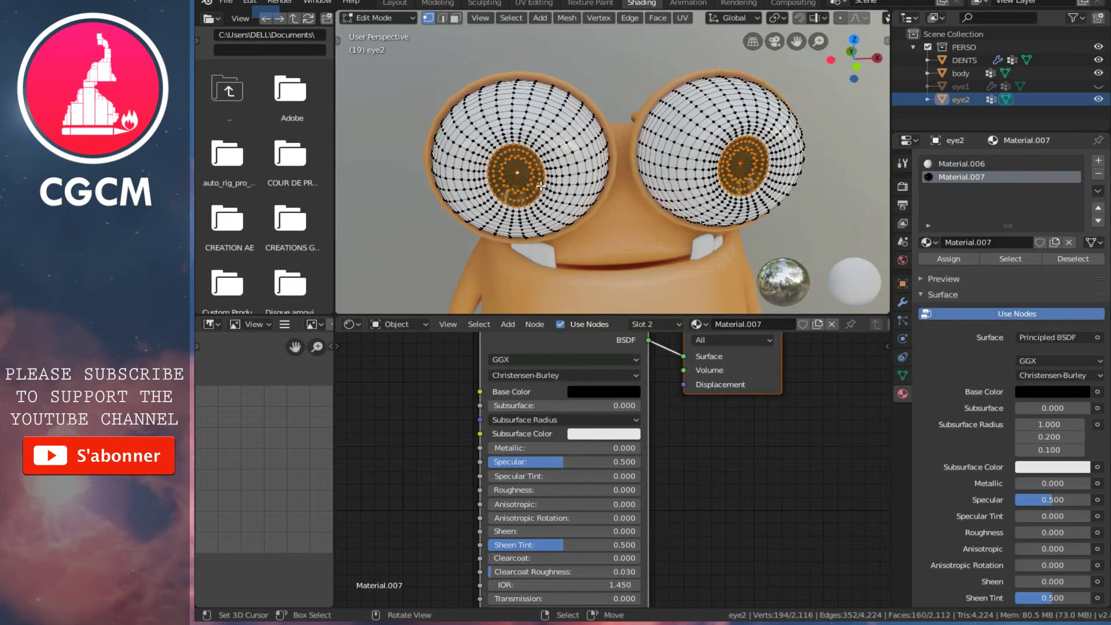
key("Tab")
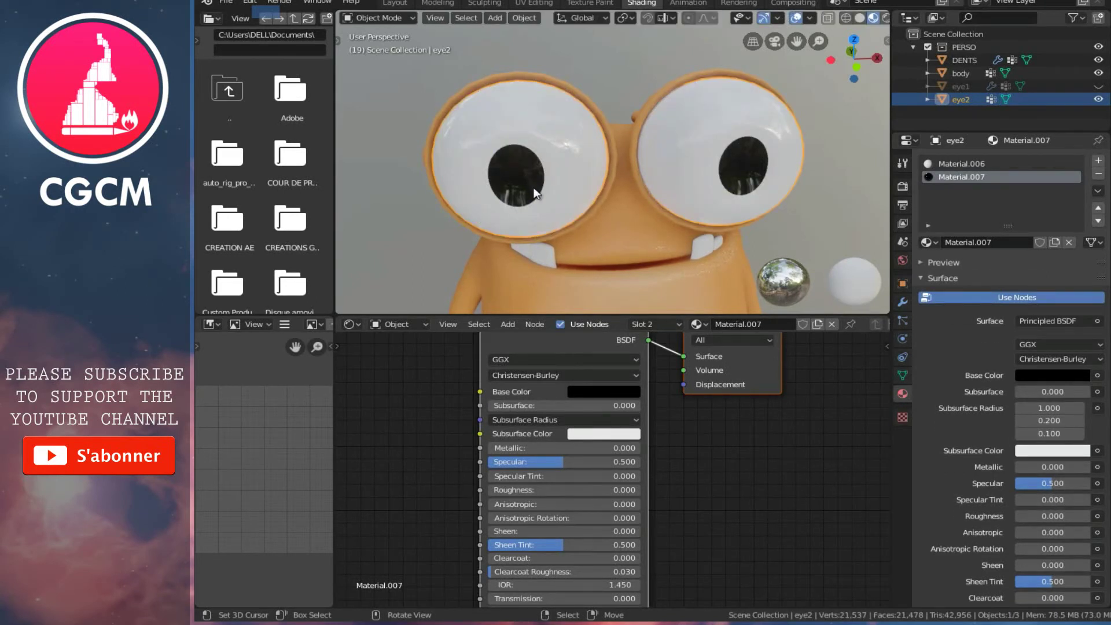
- Switch editing back to Material.006 and frame its node tree to begin adding a node
left_click(966, 163)
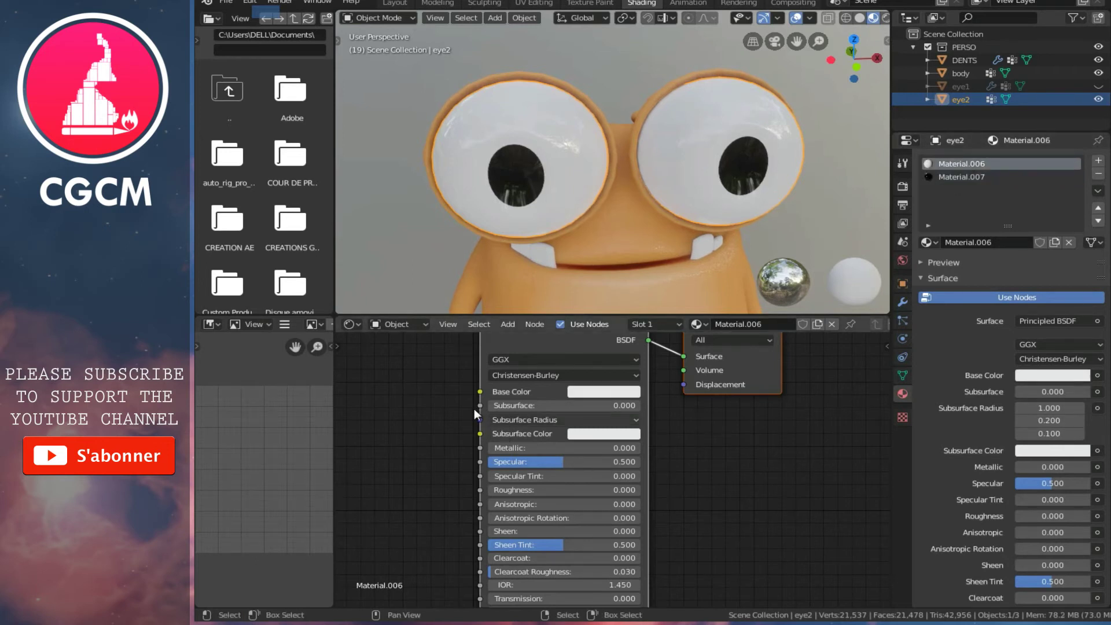
key("Home")
mouse_move(471, 412)
middle_mouse_down()
mouse_move(521, 425)
mouse_move(550, 411)
middle_mouse_up()
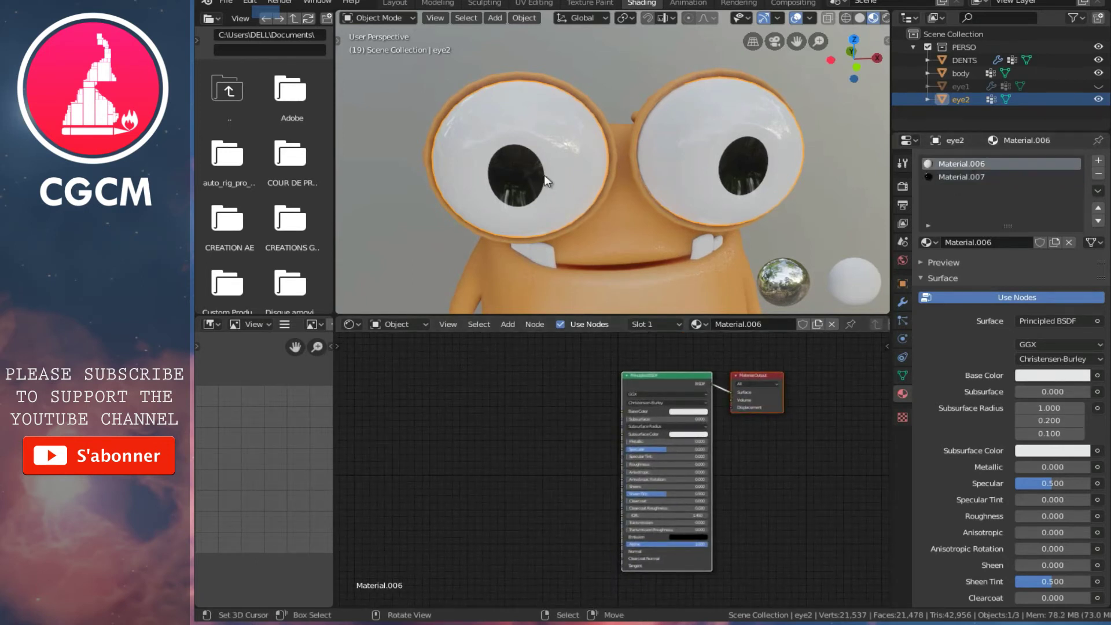
left_click(513, 324)
mouse_move(527, 358)
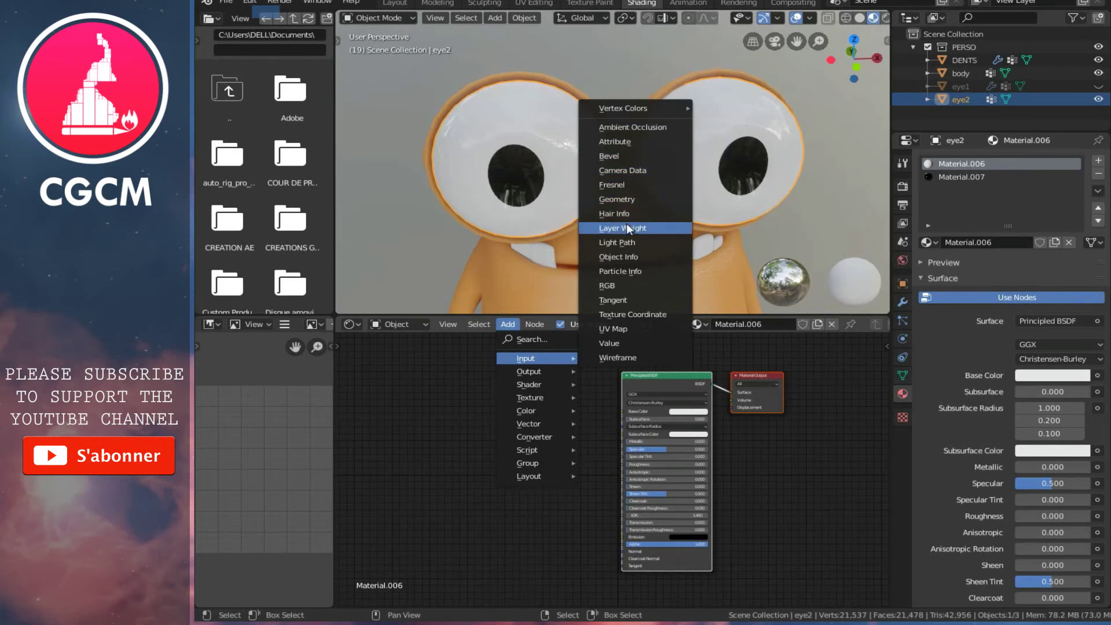
- Add a Fresnel node (IOR 1.450) driving Base Color, then pick a ColorRamp to insert
left_click(610, 184)
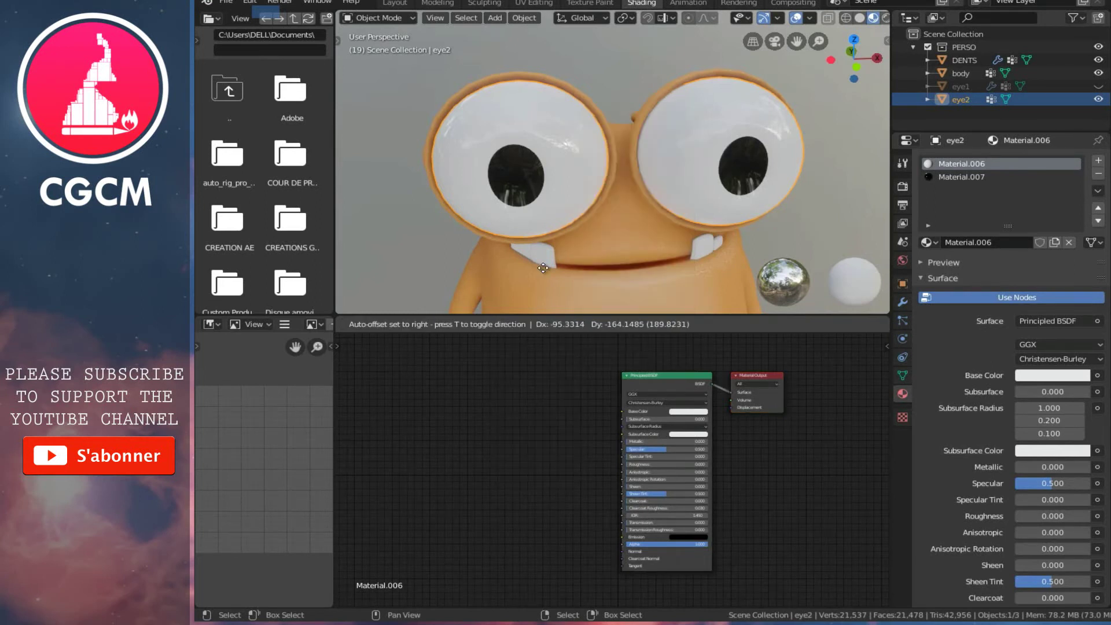
left_click(458, 373)
scroll(421, 355, "up", 2)
mouse_move(419, 354)
left_mouse_down()
mouse_move(422, 399)
mouse_move(570, 368)
mouse_move(629, 384)
left_mouse_up()
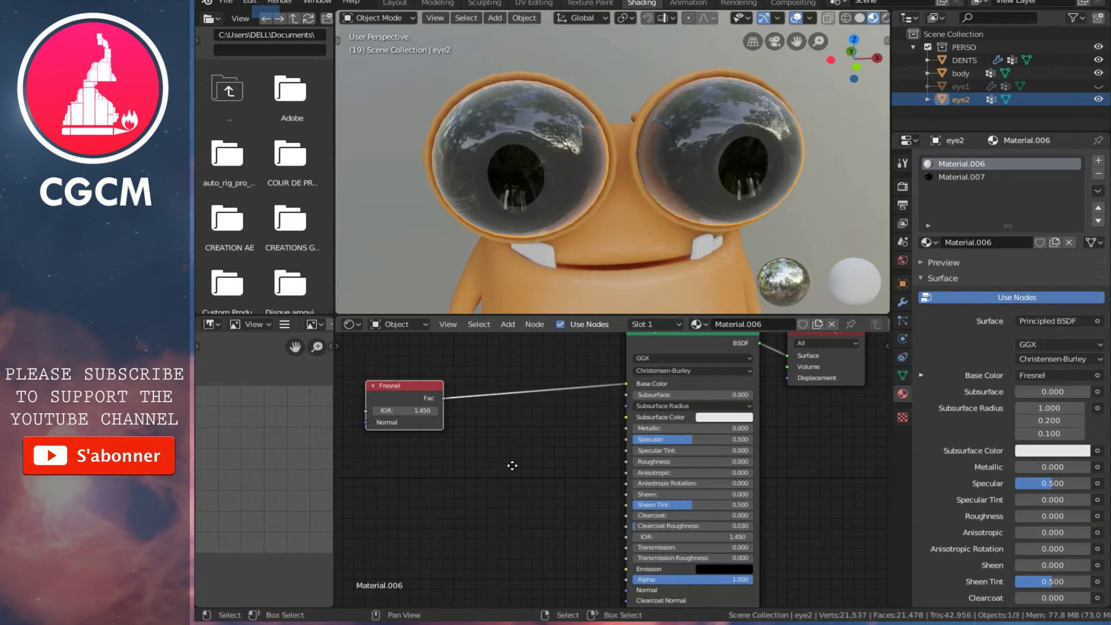
middle_click_drag(501, 476, 524, 465)
left_click(509, 325)
mouse_move(535, 437)
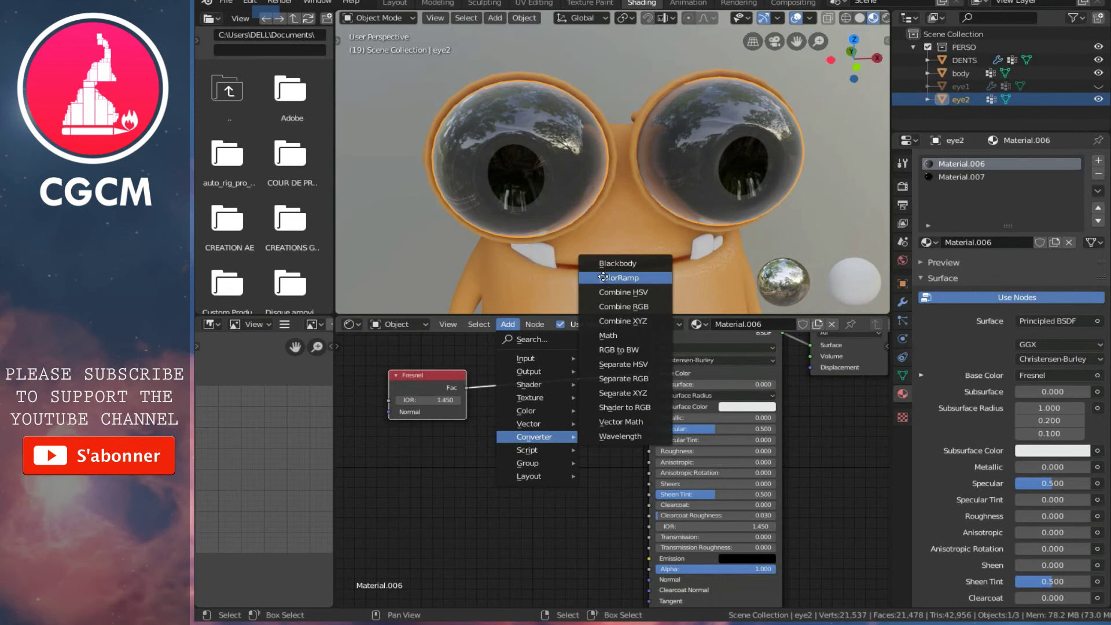
left_click(603, 278)
- Insert the ColorRamp between Fresnel and Base Color and make its dark stop fully saturated red
left_click(543, 446)
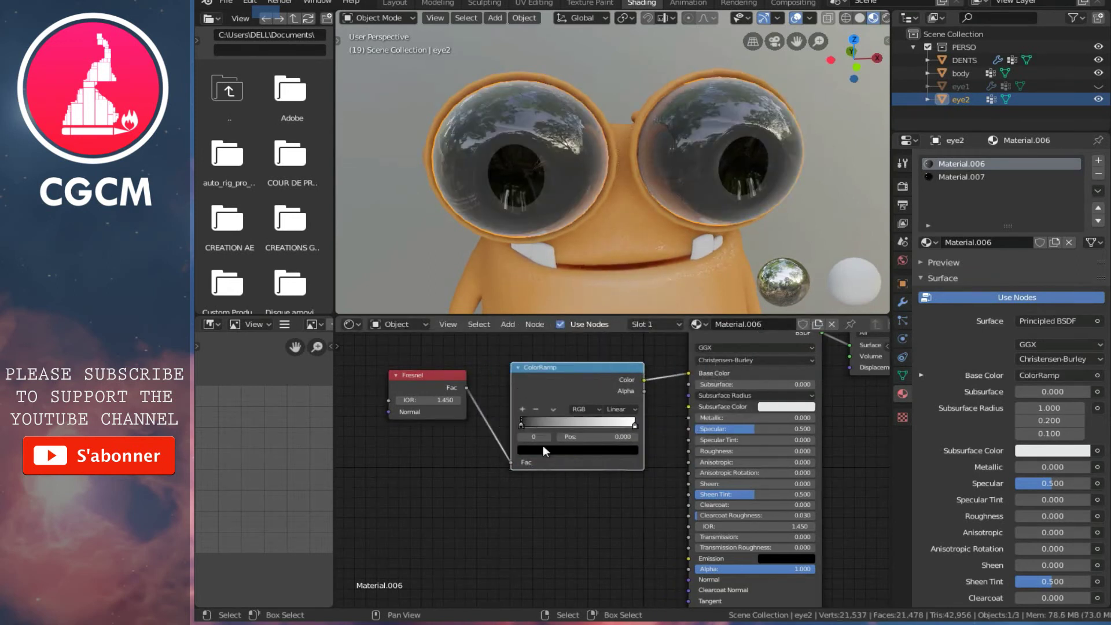
left_click(595, 451)
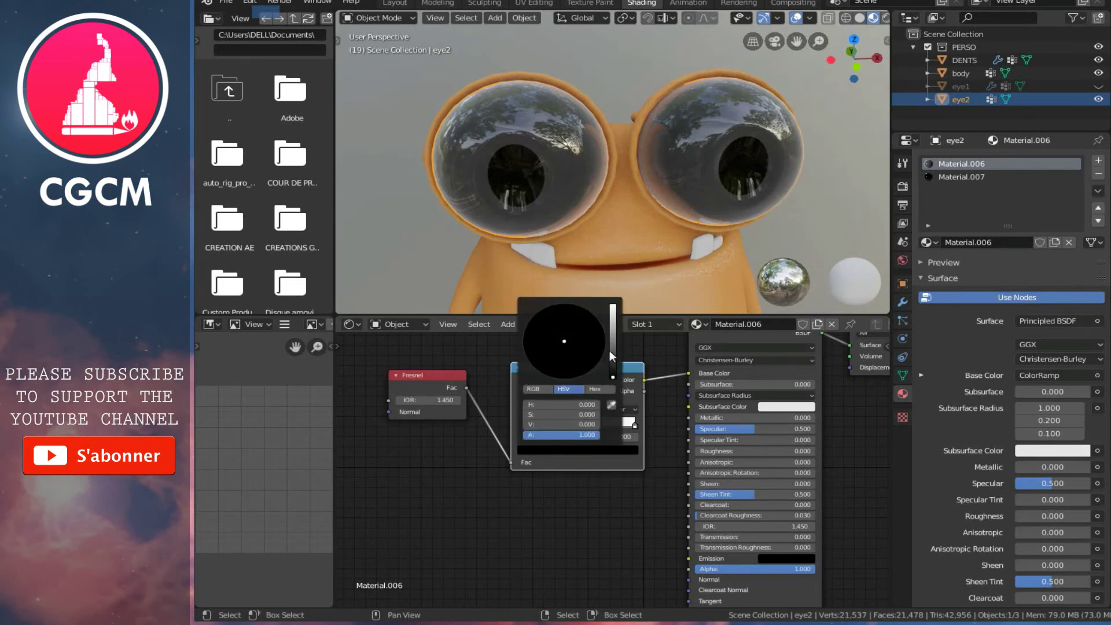
left_click_drag(610, 355, 605, 264)
left_click(562, 370)
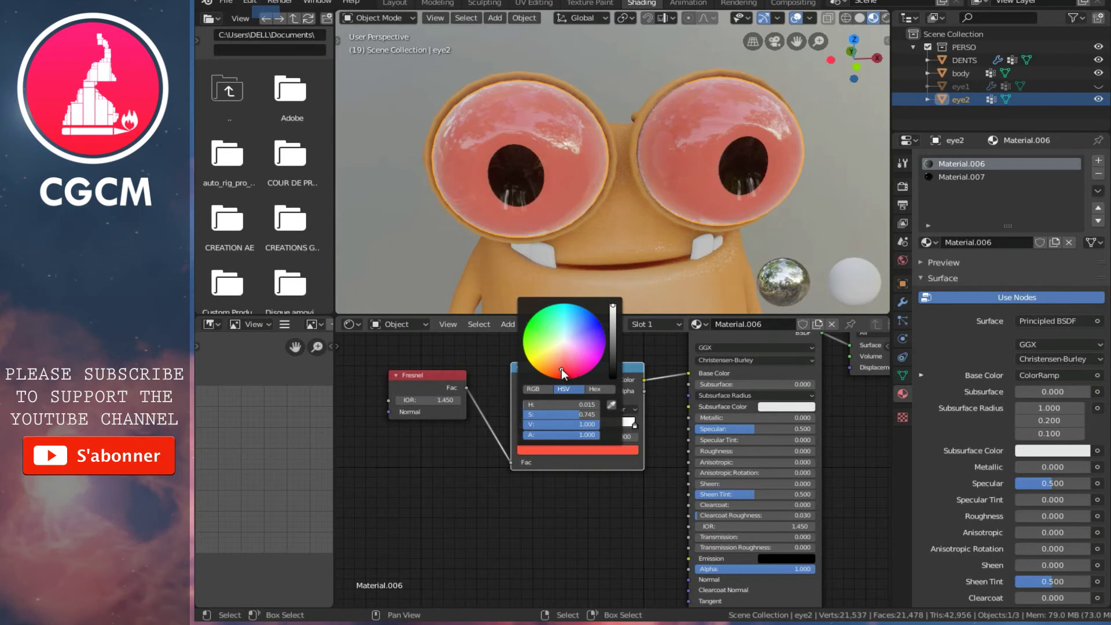
left_click(562, 373)
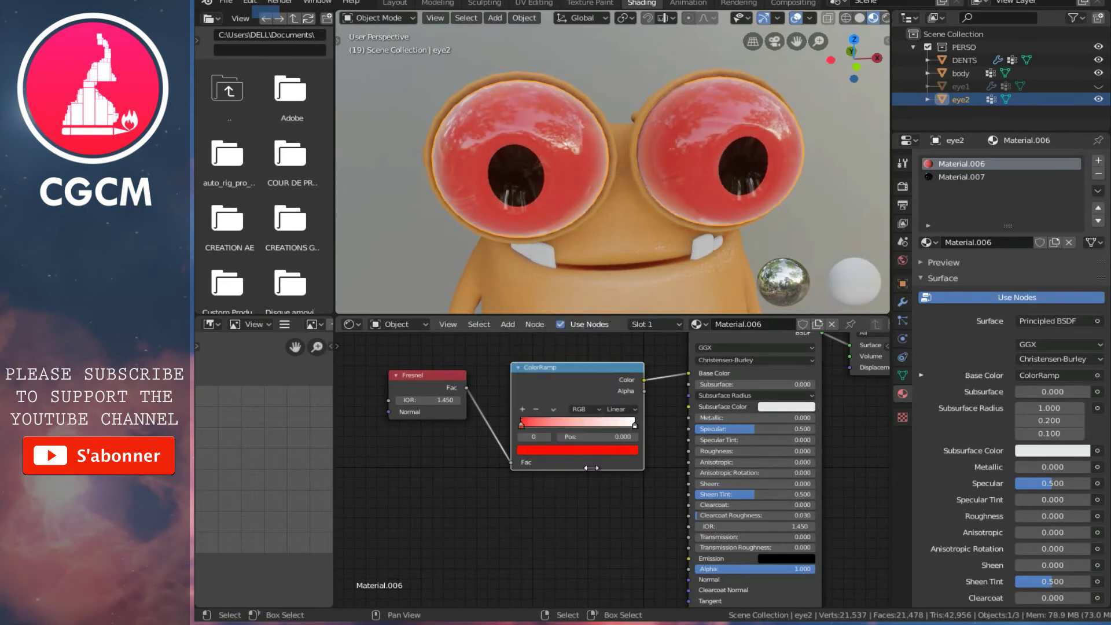
- Position the ramp's red stop around 0.29 against the white stop, then deselect all
left_click_drag(559, 425, 611, 424)
left_click_drag(532, 426, 521, 429)
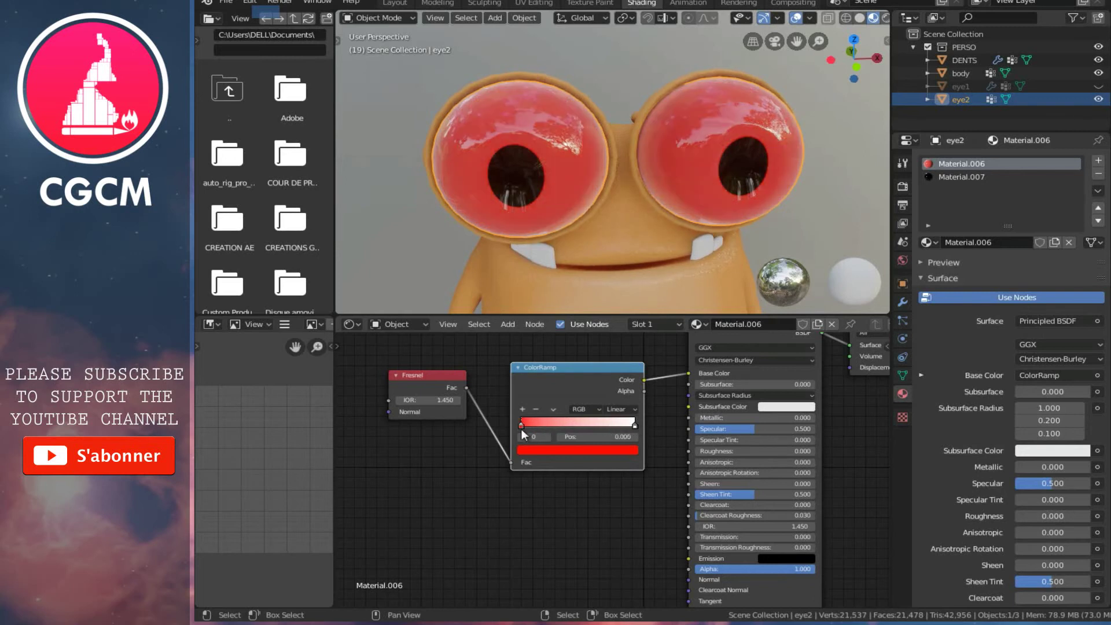
left_click_drag(634, 425, 521, 426)
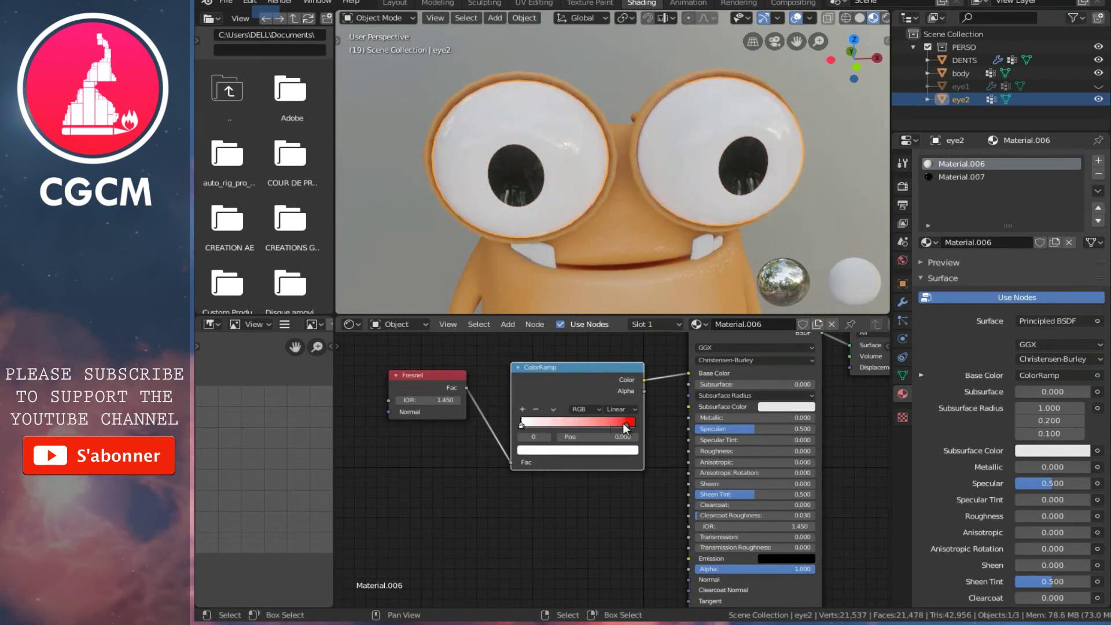
left_click_drag(610, 422, 531, 441)
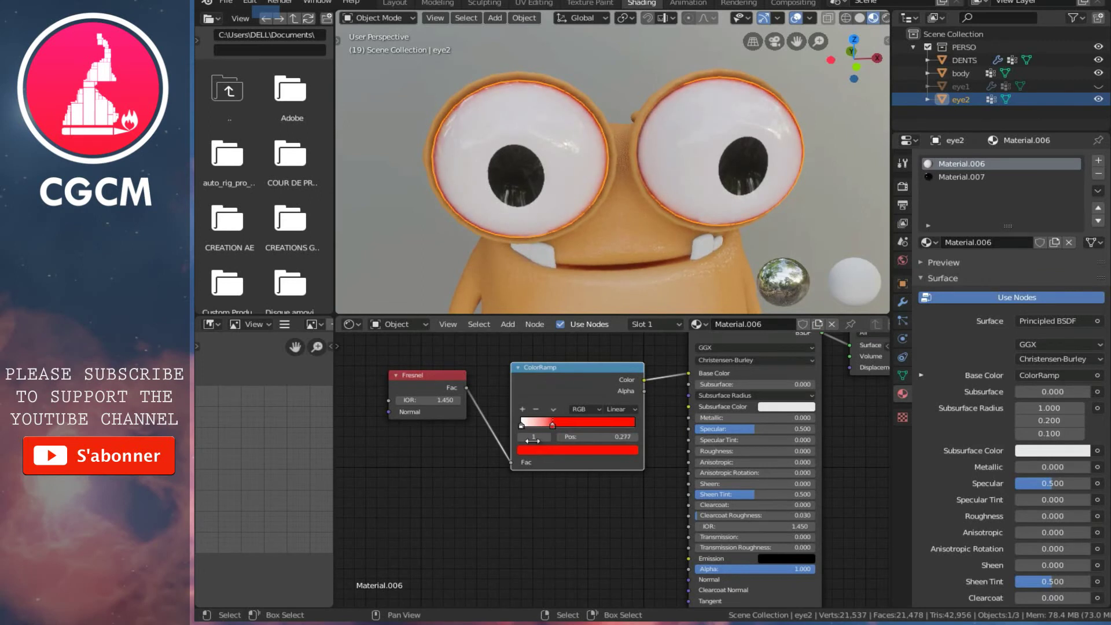
mouse_move(540, 274)
middle_mouse_down()
mouse_move(582, 193)
mouse_move(620, 187)
mouse_move(562, 186)
middle_mouse_up()
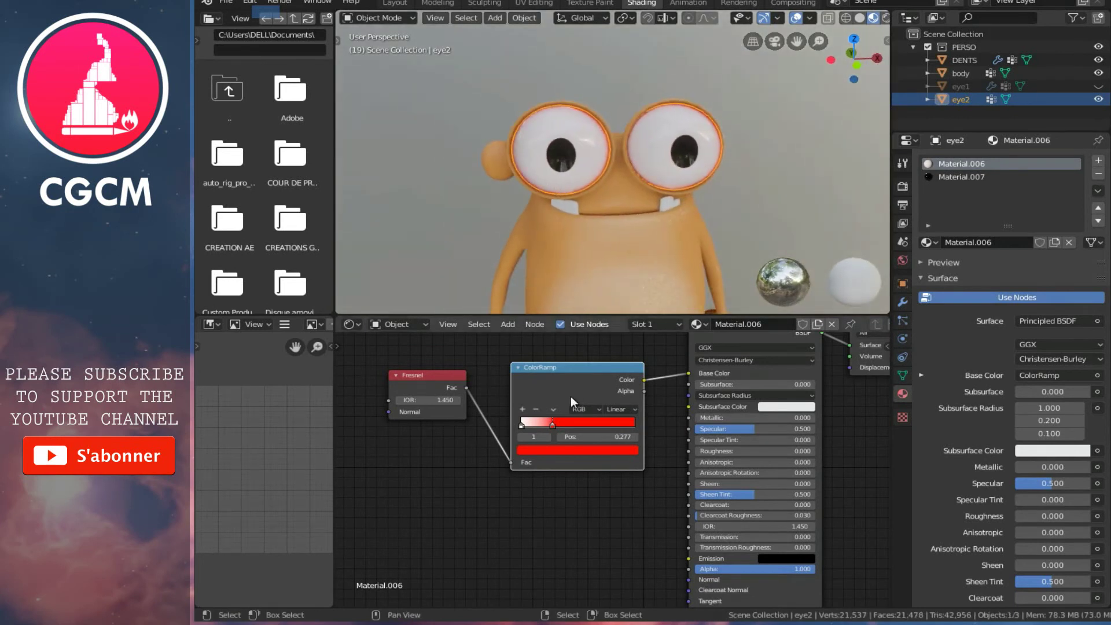
scroll(569, 434, "up", 2)
left_click_drag(524, 403, 507, 403)
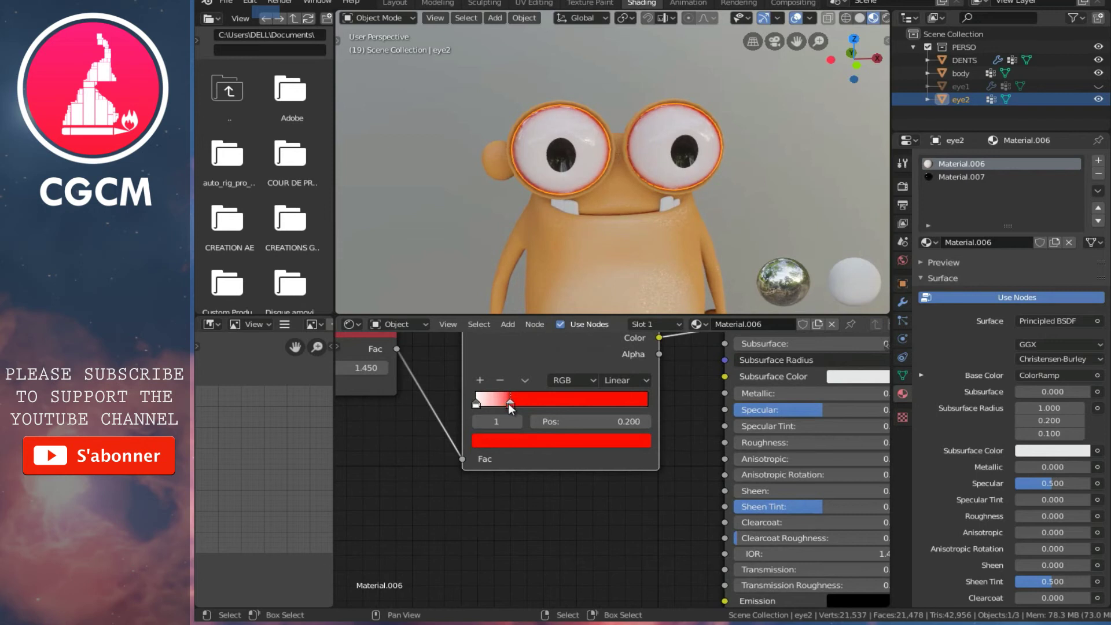
left_click_drag(509, 404, 528, 404)
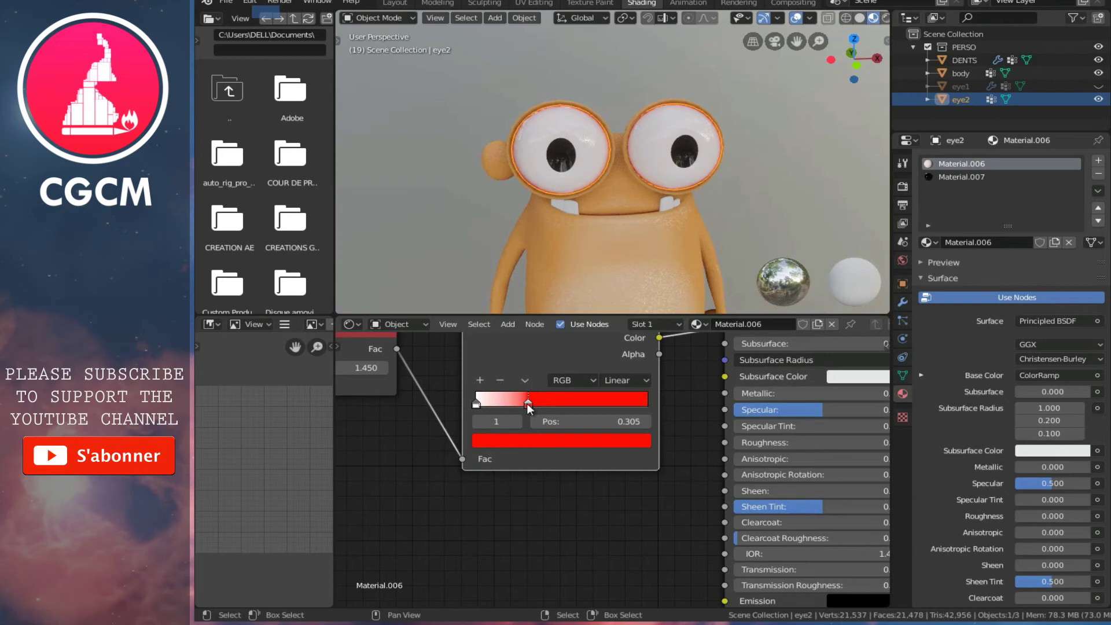
left_click(476, 404)
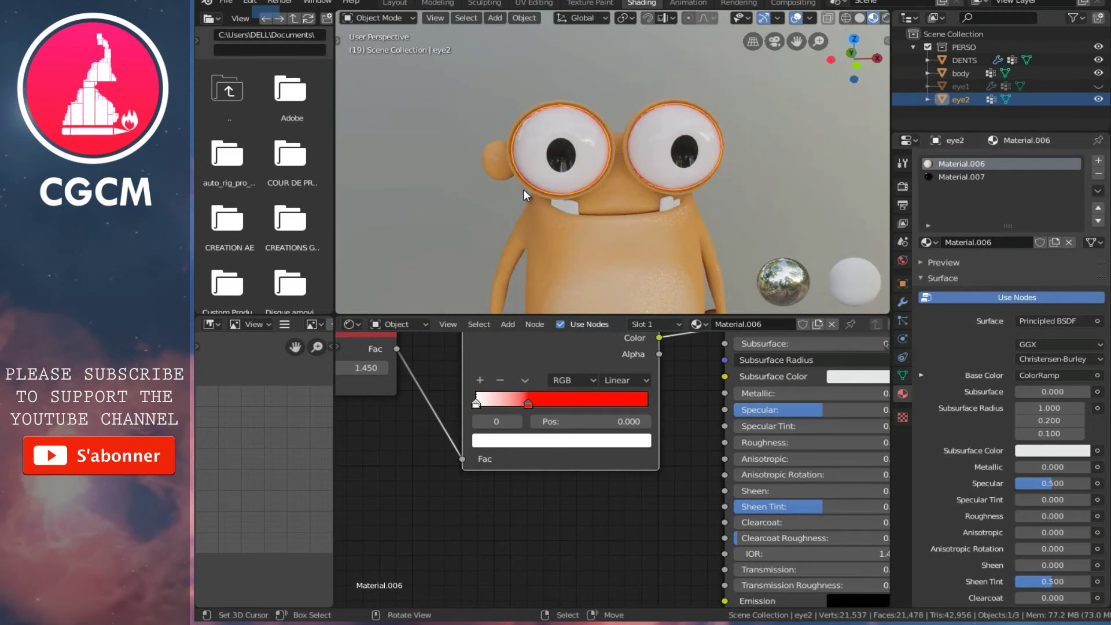
key("alt+a")
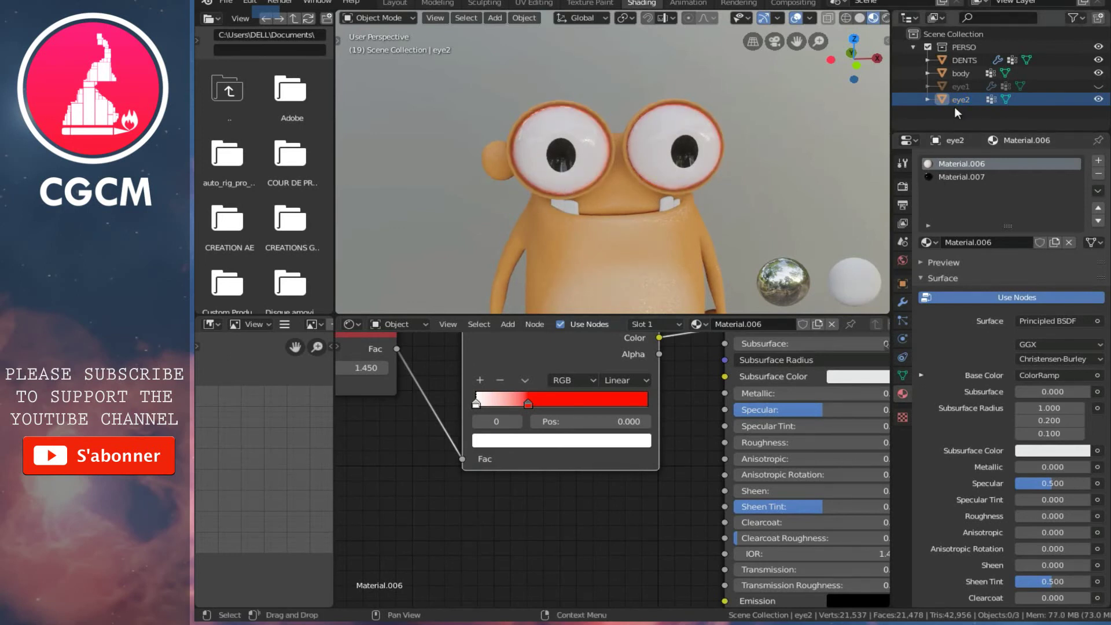
- Unhide eye1, orbit and zoom around the character, and select the teeth object DENTS
left_click(1099, 86)
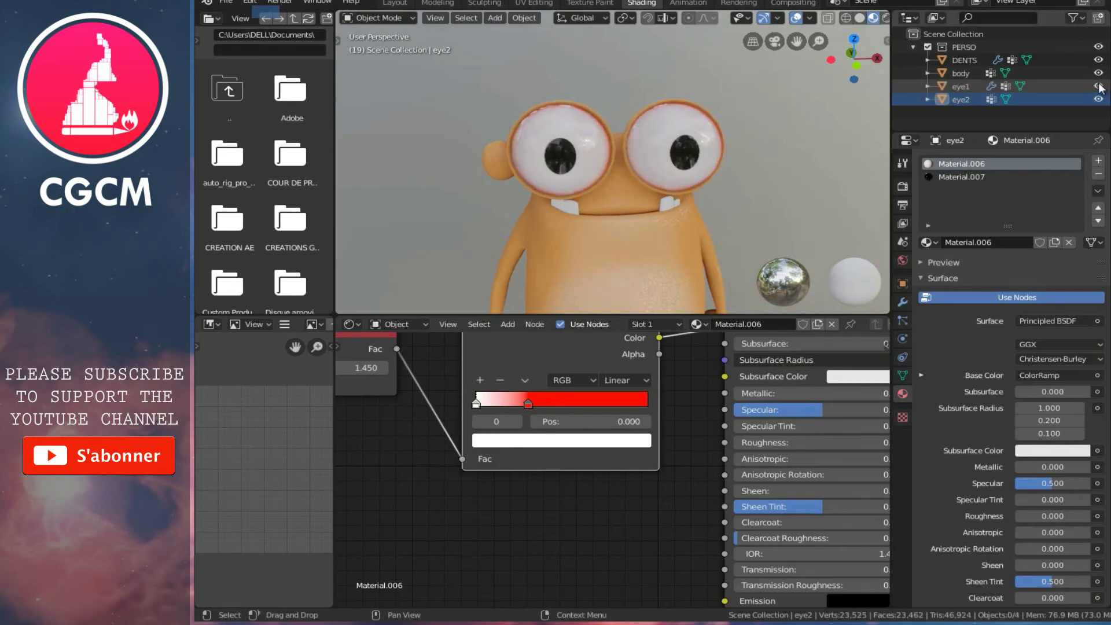
scroll(696, 167, "down", 5)
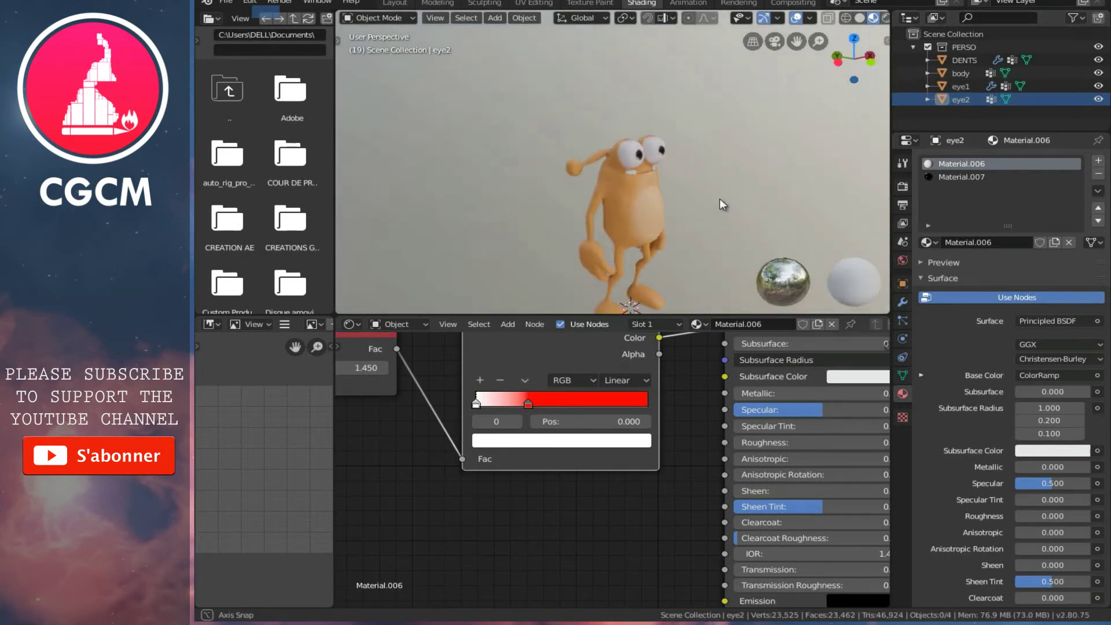
mouse_move(718, 197)
middle_mouse_down()
mouse_move(456, 190)
mouse_move(588, 219)
middle_mouse_up()
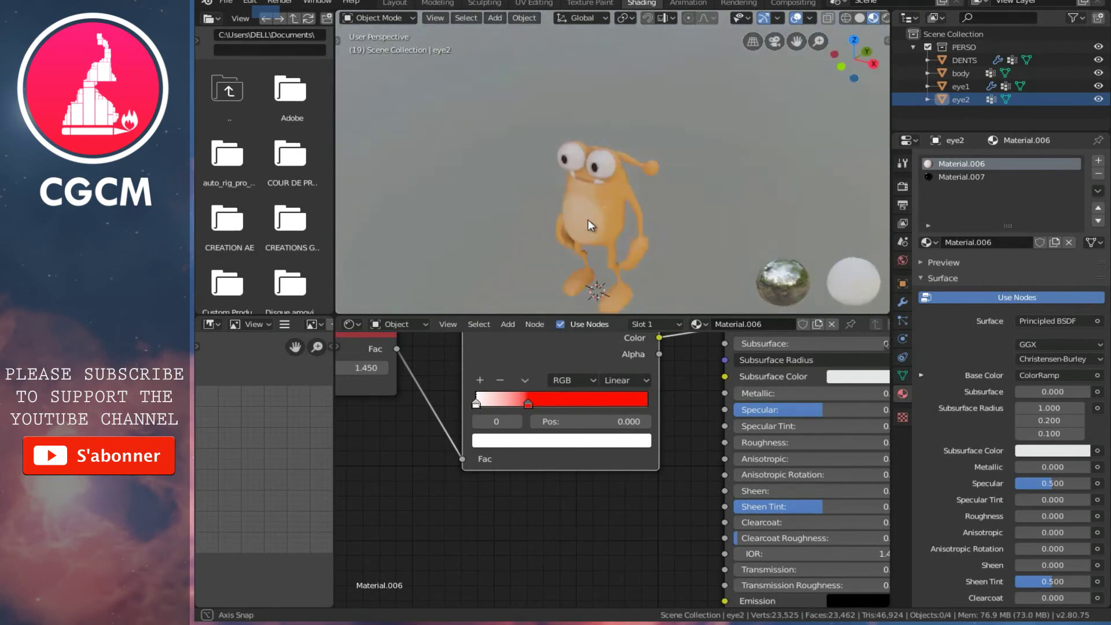
scroll(638, 207, "up", 2)
scroll(640, 193, "up", 2)
scroll(656, 209, "up", 2)
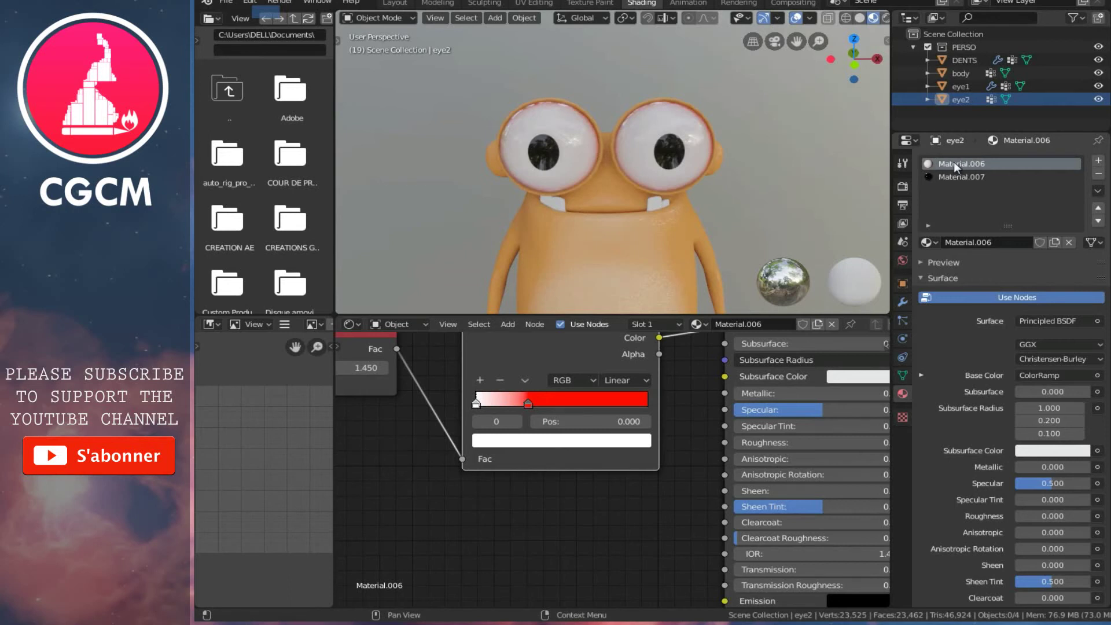
left_click(658, 200)
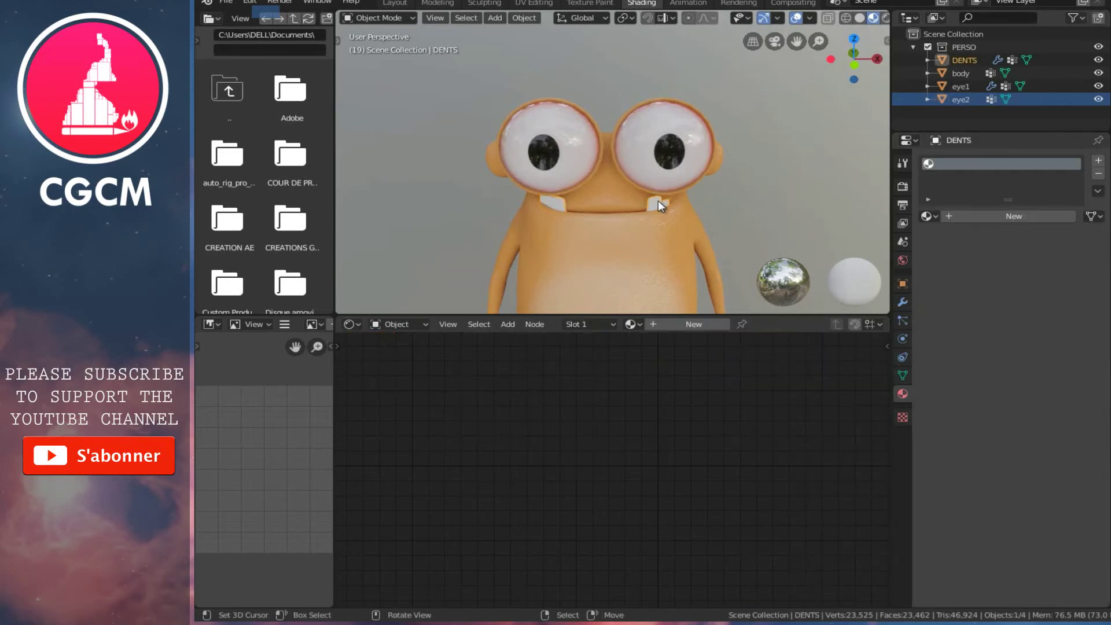
- Try Material.006 on the teeth, then hide eye1 in the Outliner
left_click(633, 325)
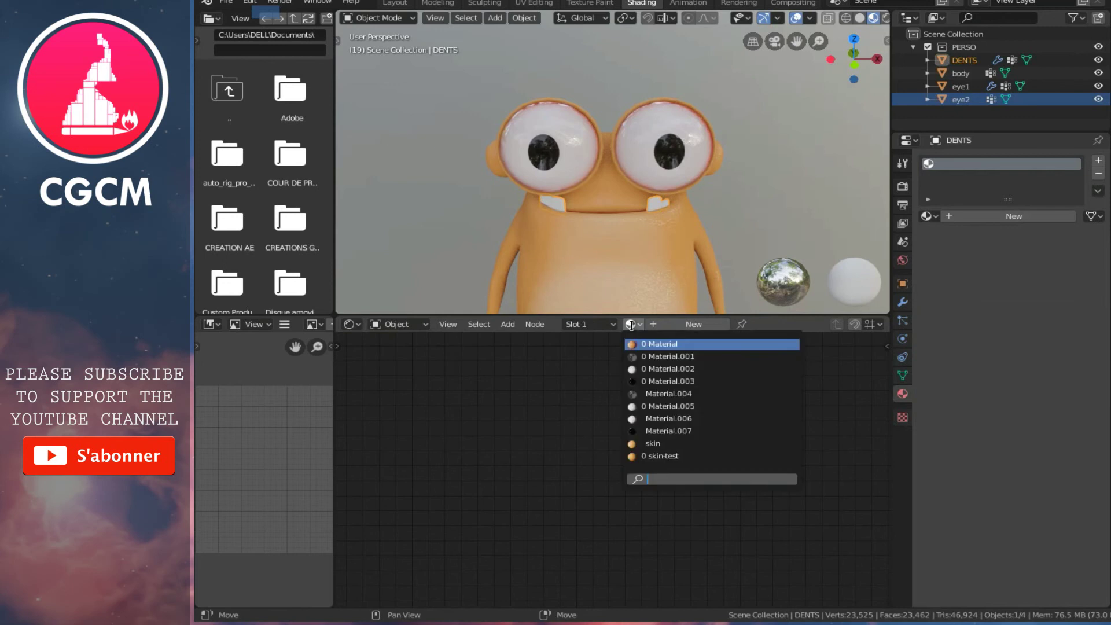
left_click(675, 418)
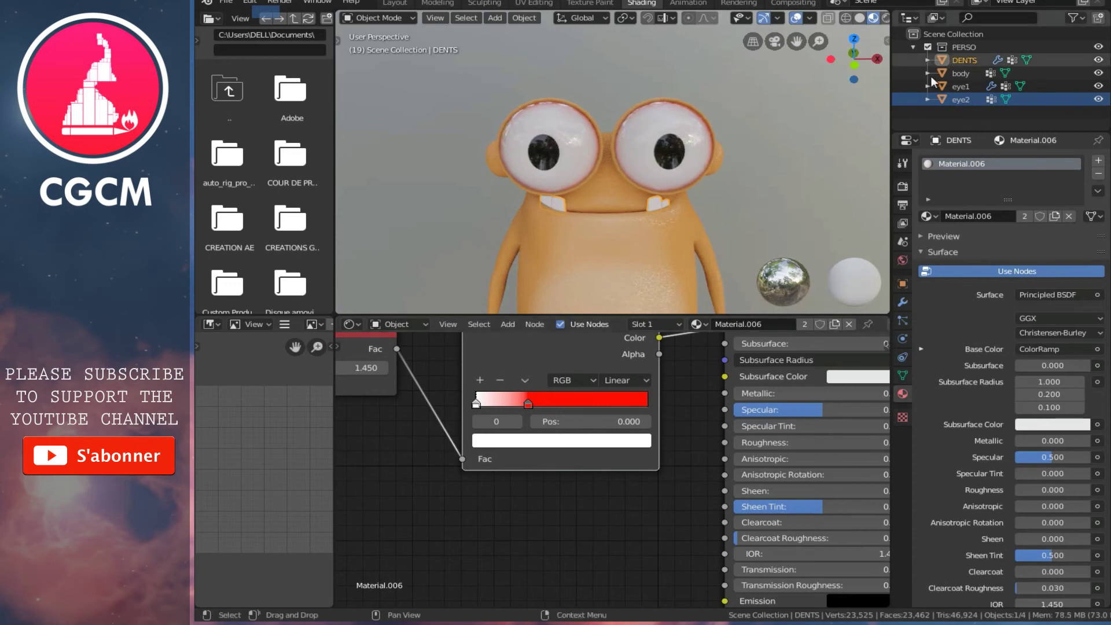
left_click(663, 131, "shift")
left_click(1100, 87)
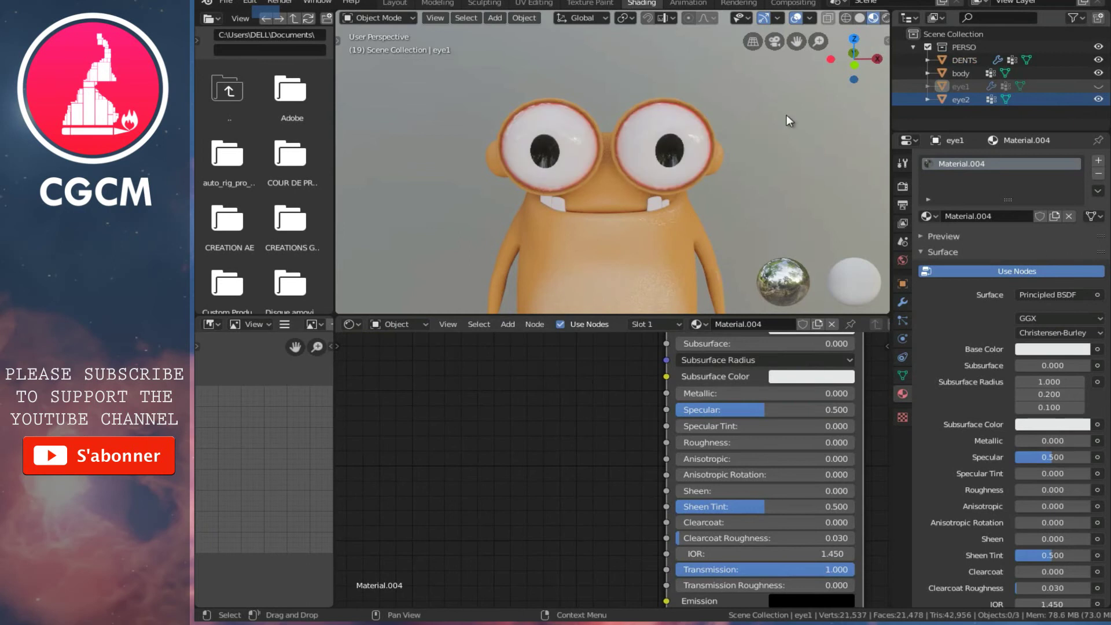
left_click(673, 128)
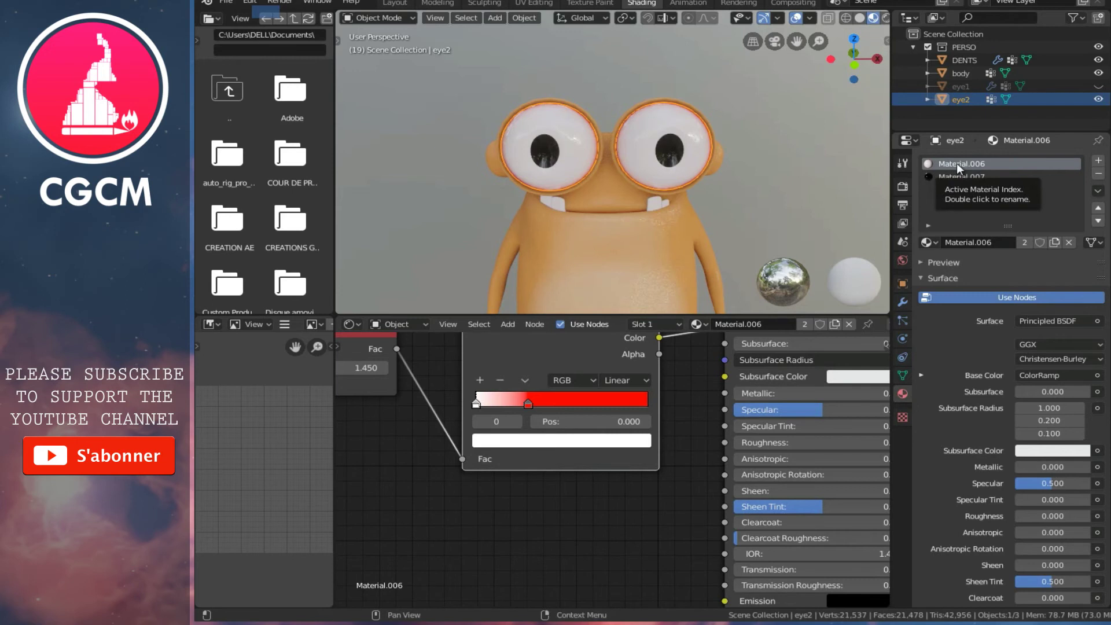
- Reselect DENTS and unlink its material, leaving an empty slot
left_click(662, 204)
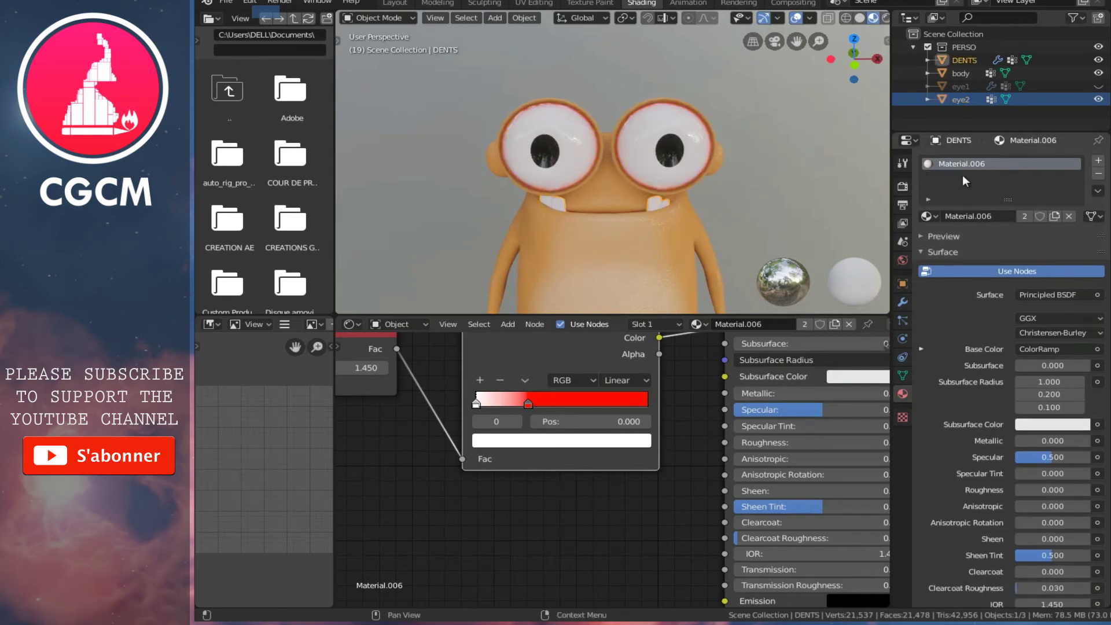
scroll(608, 433, "down", 3)
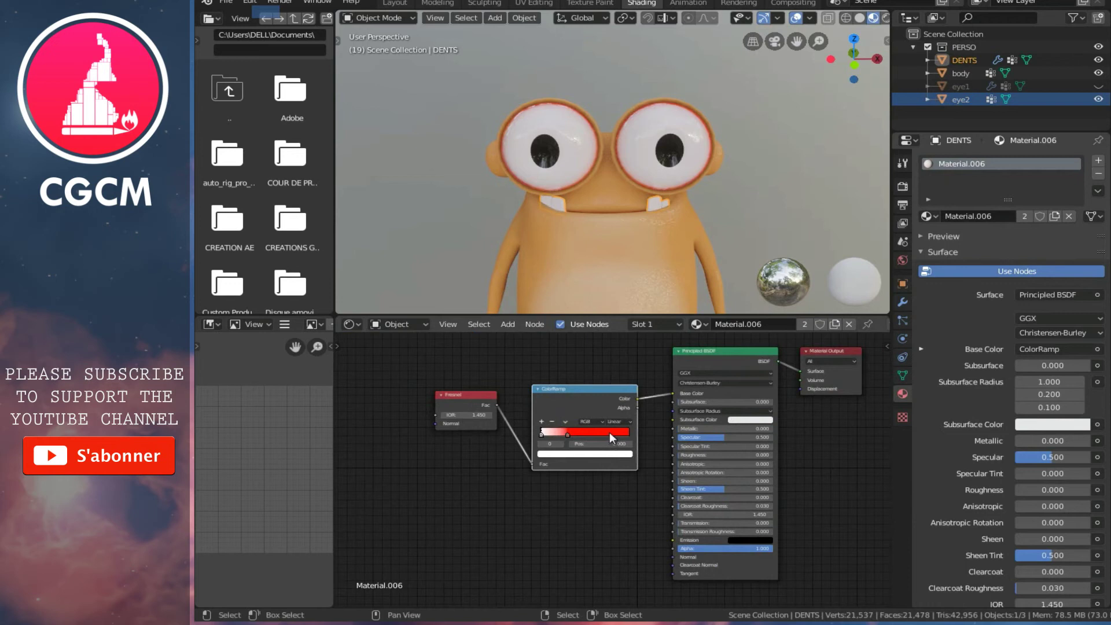
scroll(617, 255, "up", 3)
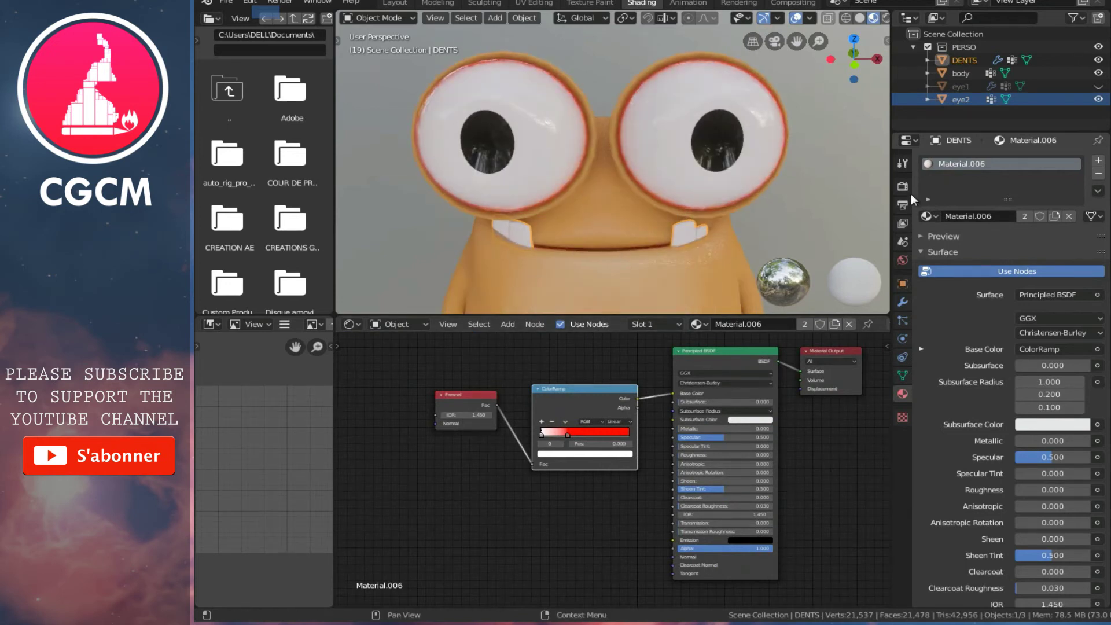
left_click(849, 323)
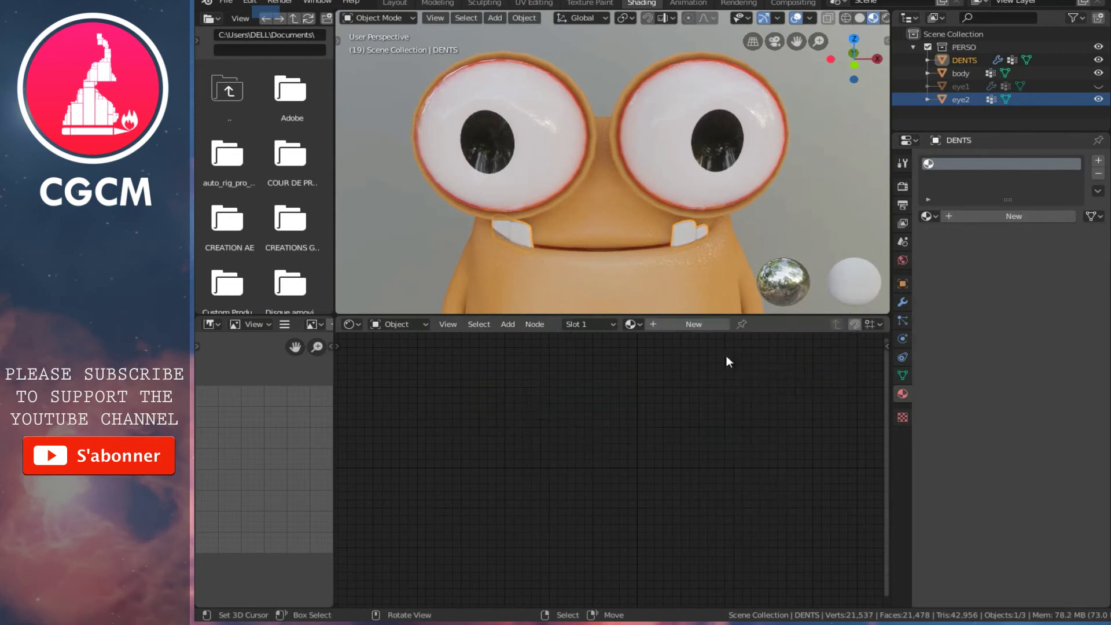
- Give DENTS a new Material.008 with Roughness 0.000, and make eye1 visible again
left_click(694, 326)
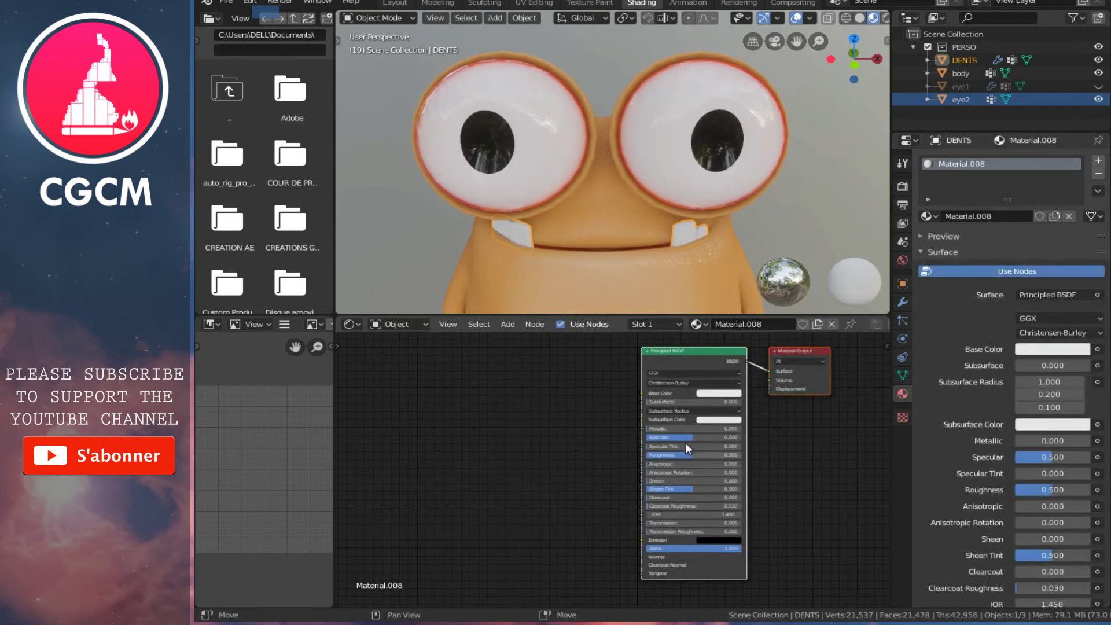
left_click_drag(685, 452, 569, 454)
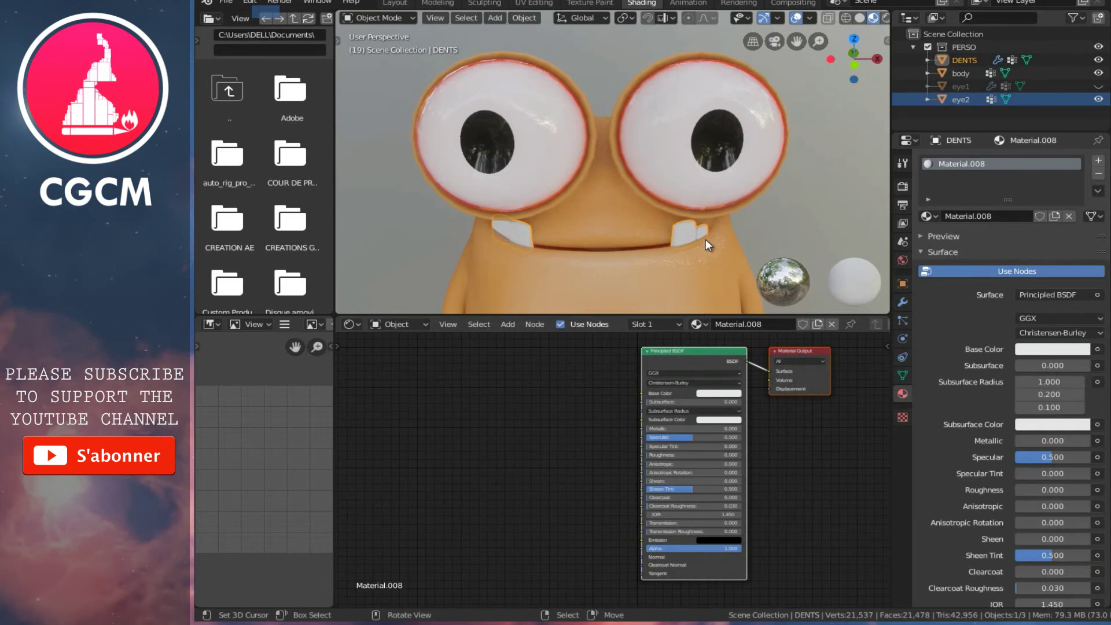
left_click(1099, 86)
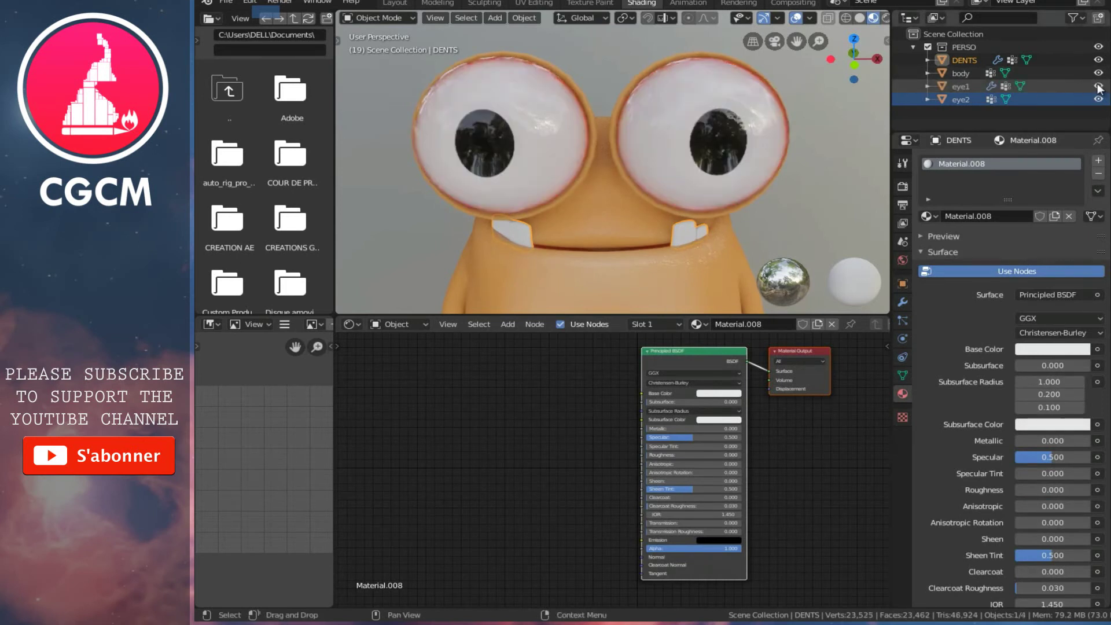
scroll(664, 218, "down", 10)
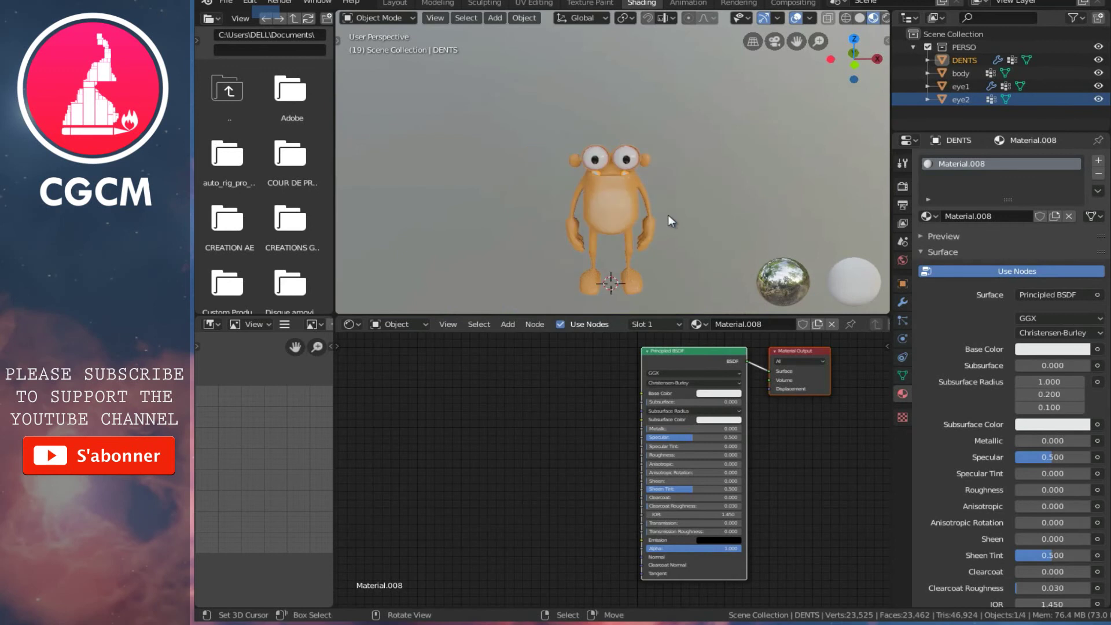
mouse_move(703, 224)
middle_mouse_down()
mouse_move(736, 216)
mouse_move(570, 219)
mouse_move(657, 214)
middle_mouse_up()
scroll(596, 174, "up", 3)
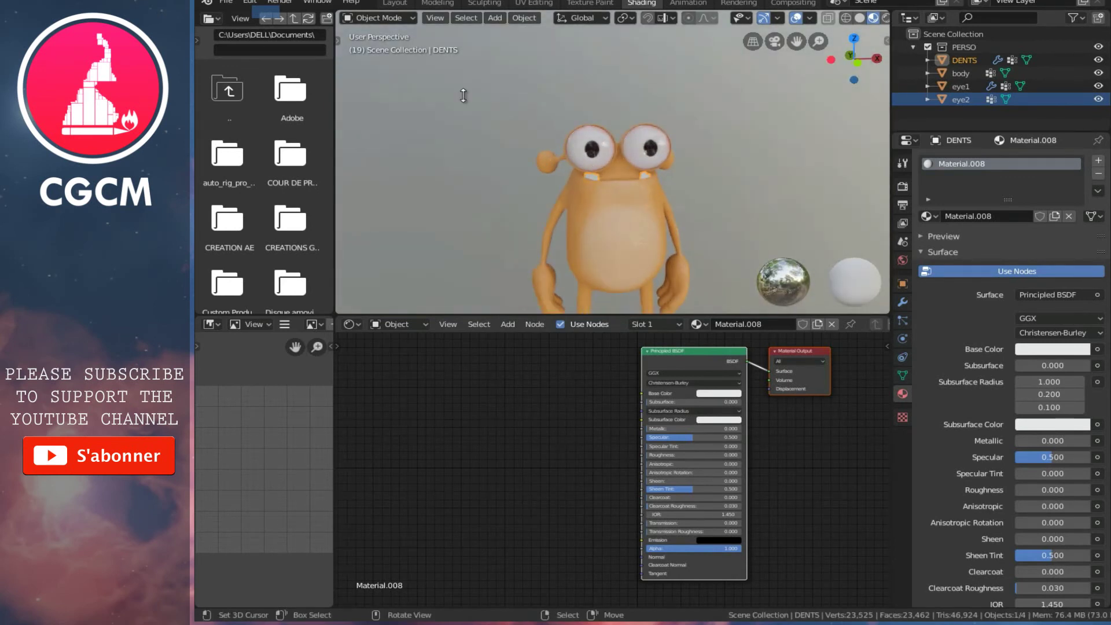
- In the Layout workspace, create a new World and bring up the input choices for its Color
left_click(396, 3)
mouse_move(541, 279)
middle_mouse_down()
mouse_move(549, 248)
mouse_move(590, 250)
middle_mouse_up()
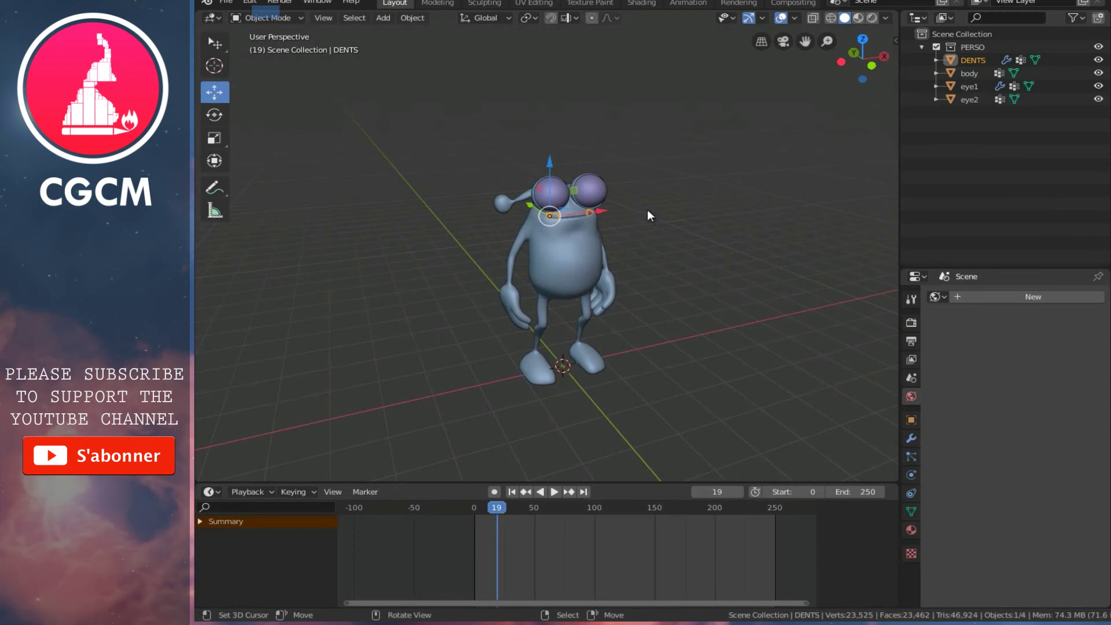
left_click(1016, 296)
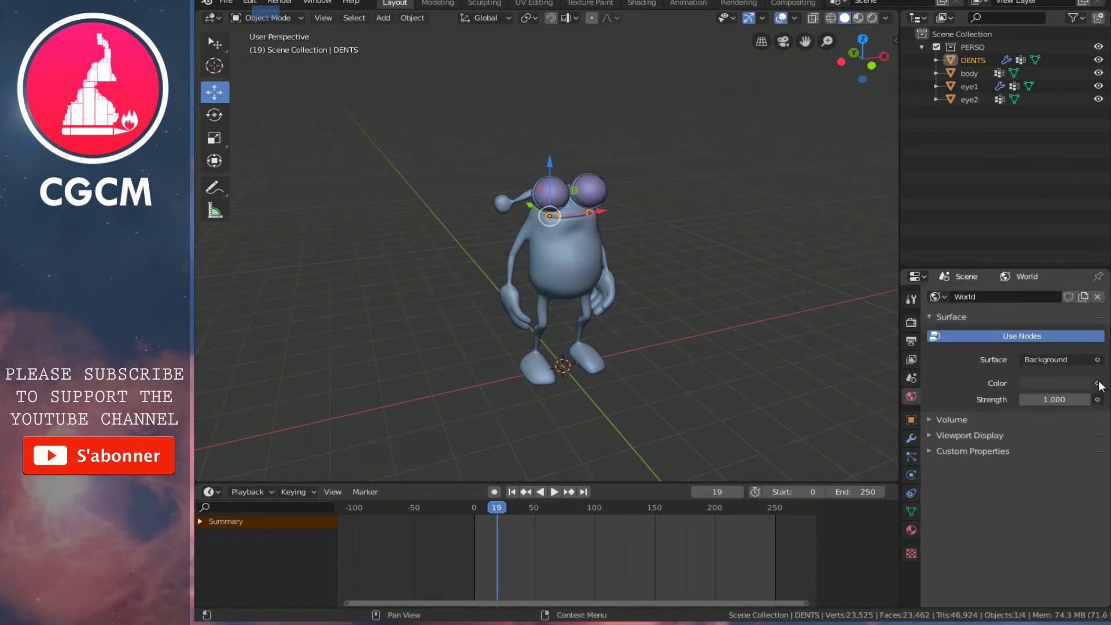
mouse_move(620, 241)
middle_mouse_down()
mouse_move(418, 237)
mouse_move(581, 238)
mouse_move(535, 226)
mouse_move(634, 255)
mouse_move(604, 250)
middle_mouse_up()
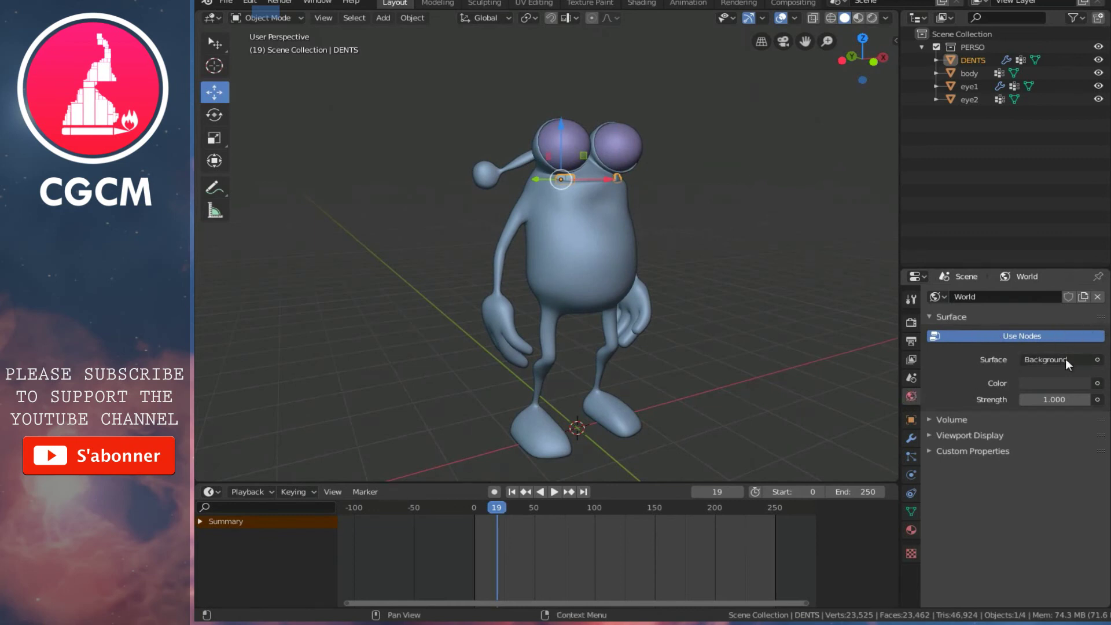
left_click(1098, 383)
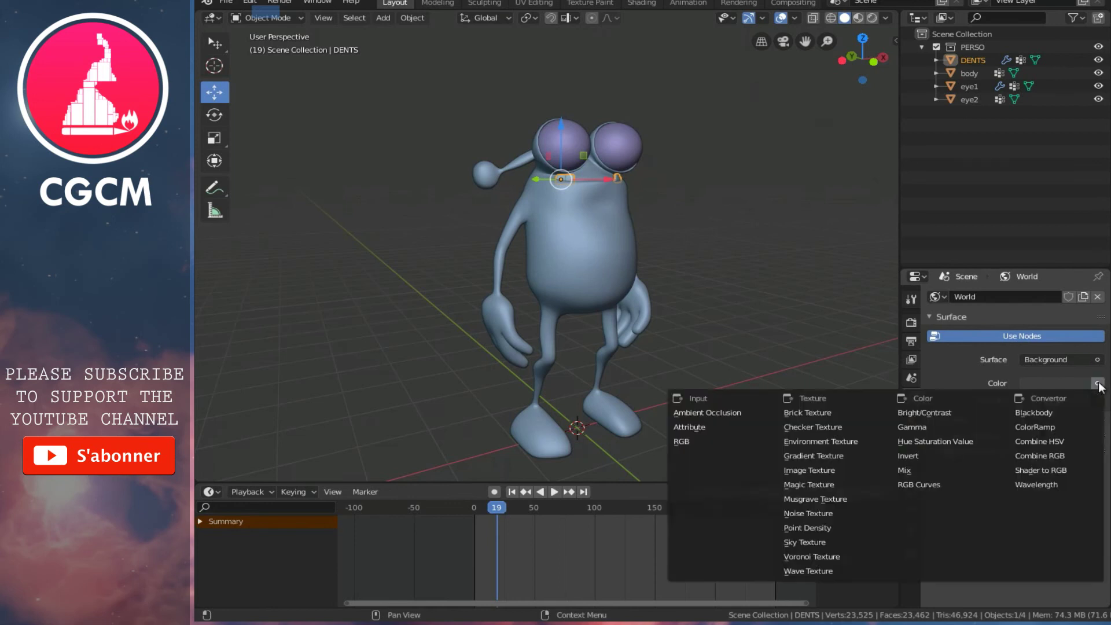
left_click(805, 443)
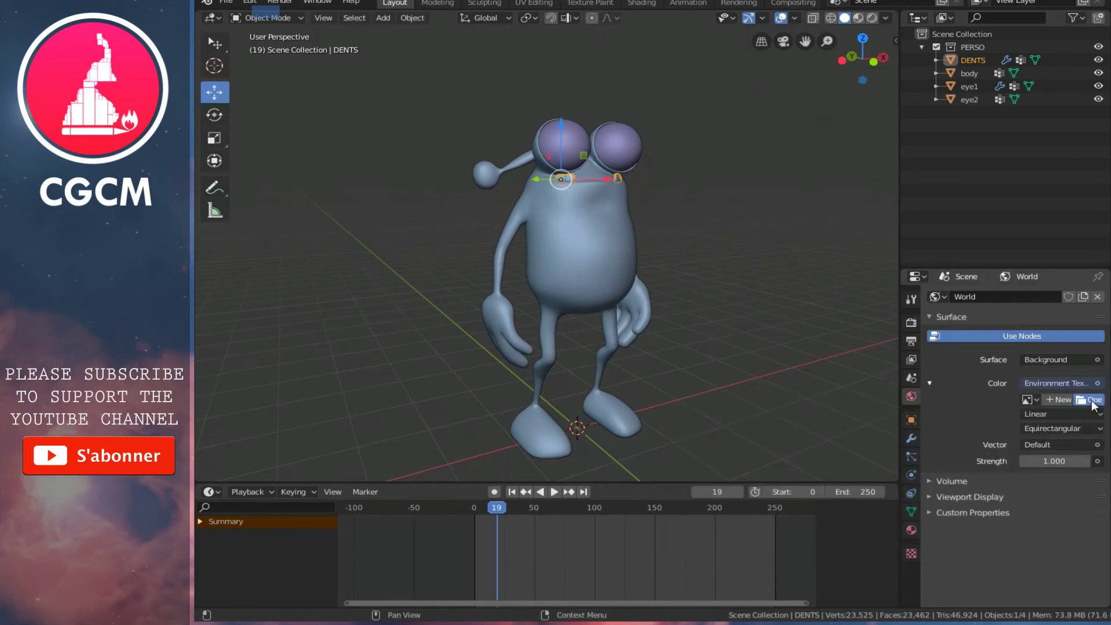
left_click(1092, 400)
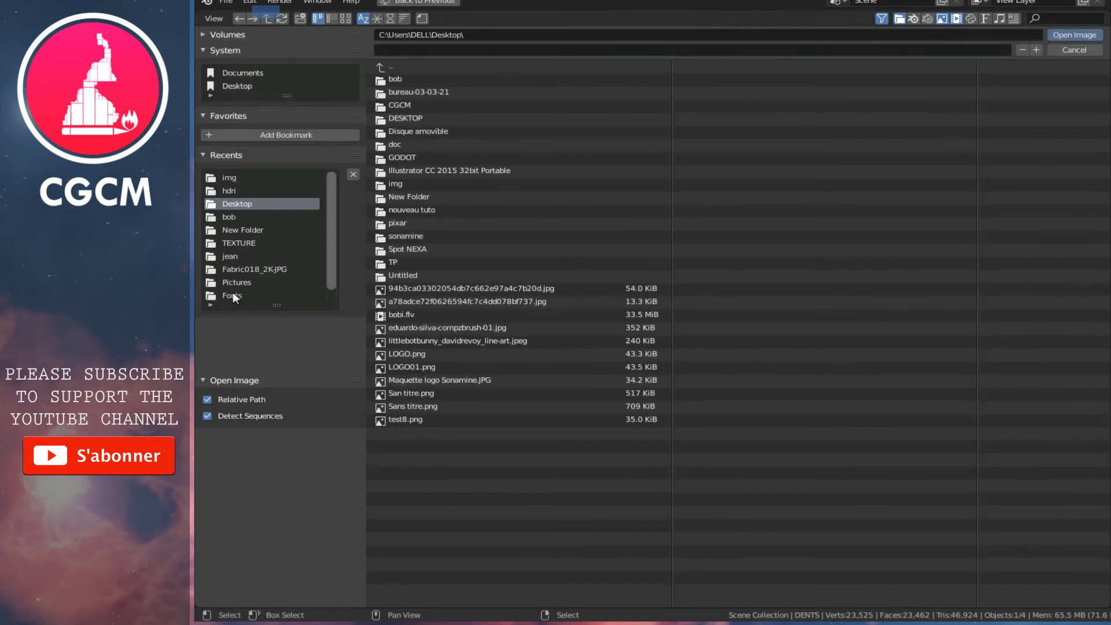
left_click(229, 191)
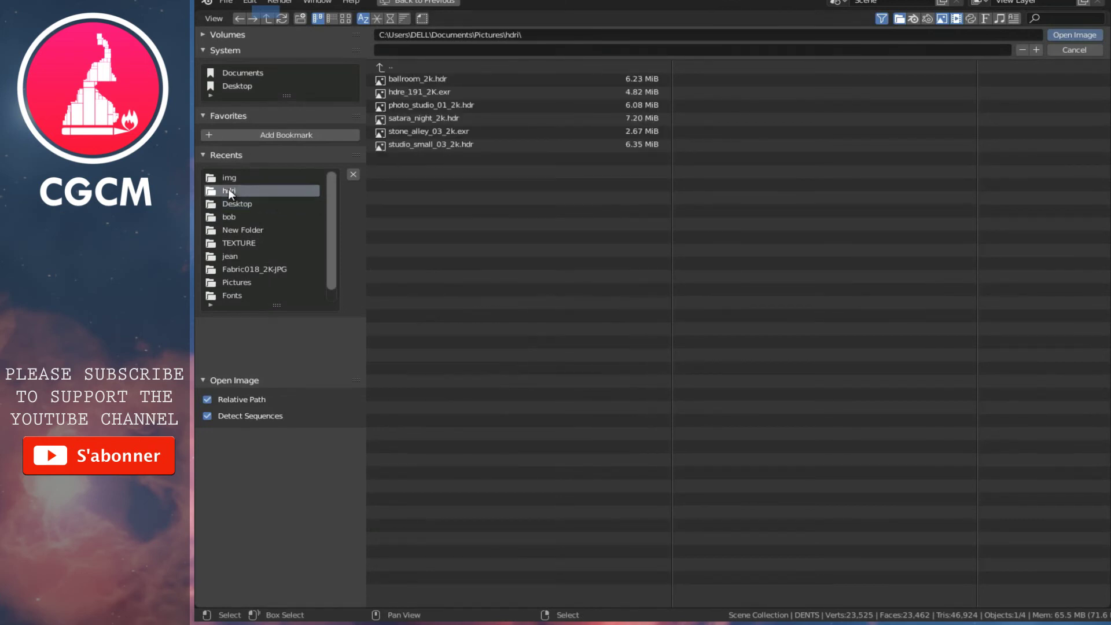
double_click(411, 133)
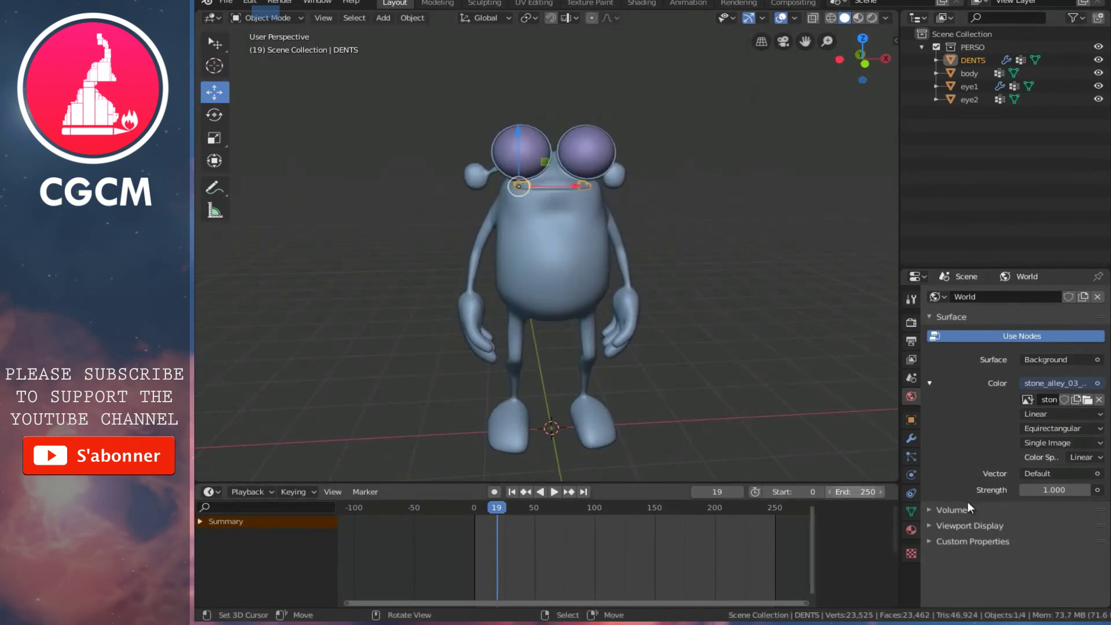
left_click(872, 16)
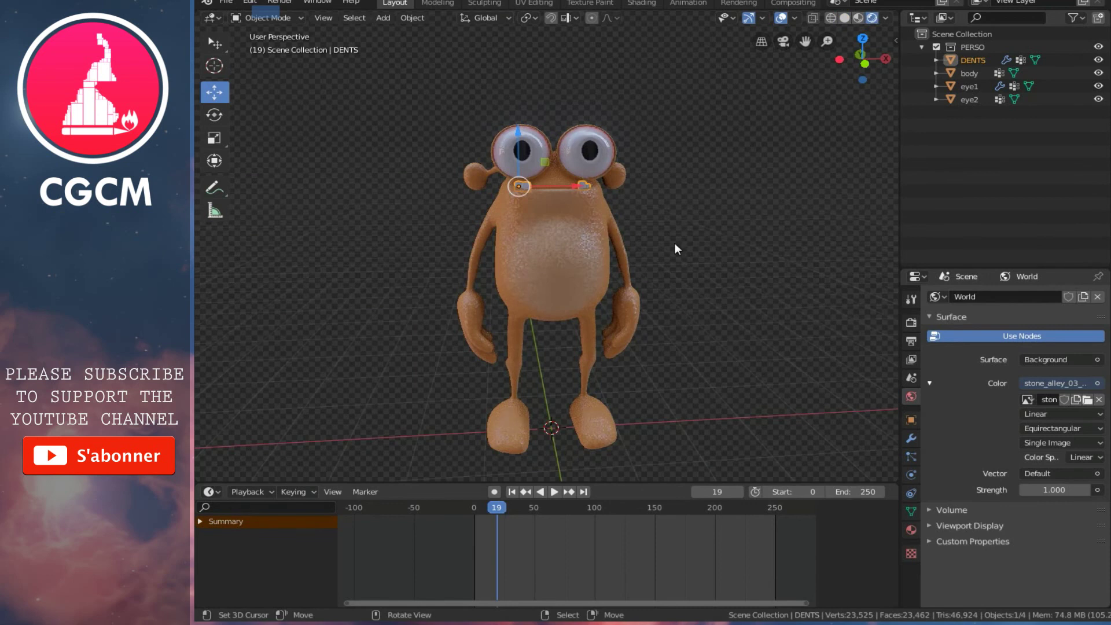
scroll(649, 249, "down", 3)
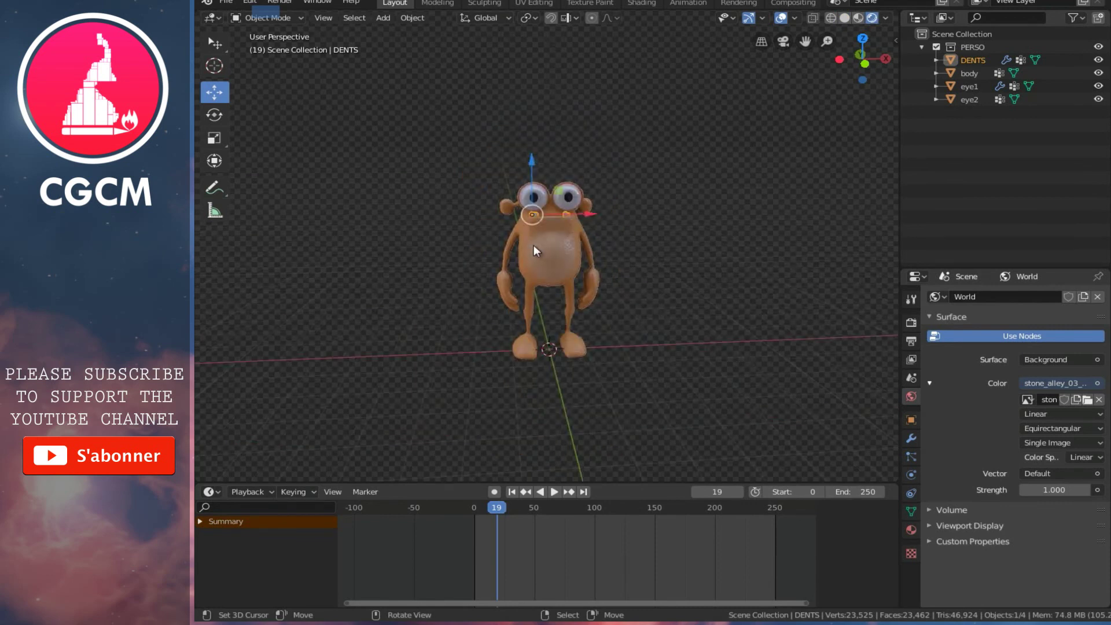
left_click(534, 243)
scroll(541, 238, "up", 2)
scroll(540, 238, "up", 2)
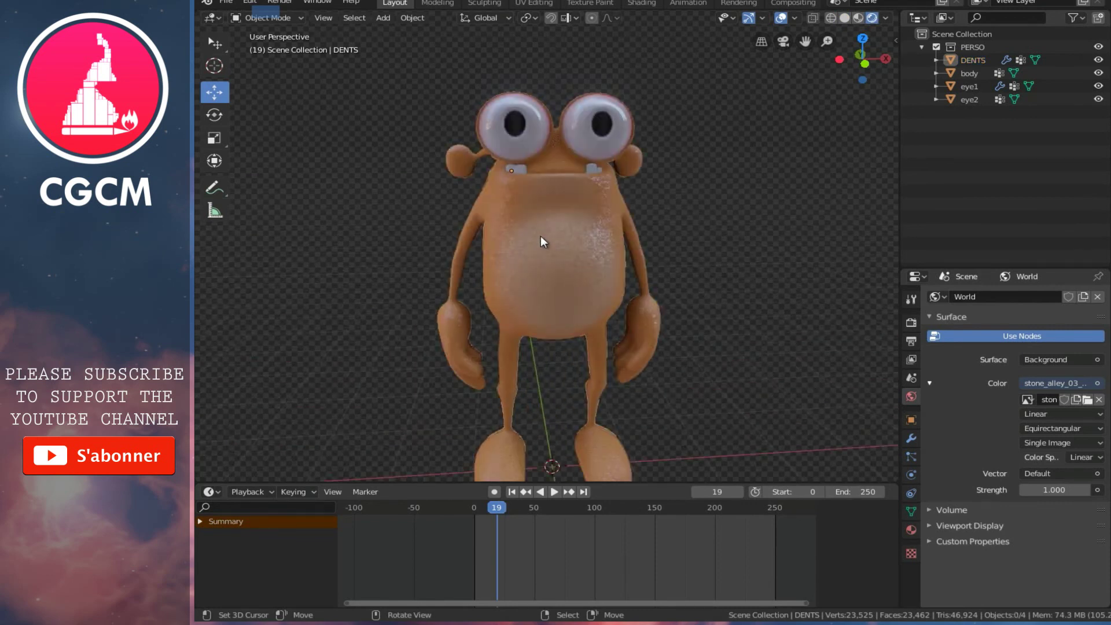
left_click(846, 18)
scroll(550, 272, "down", 1)
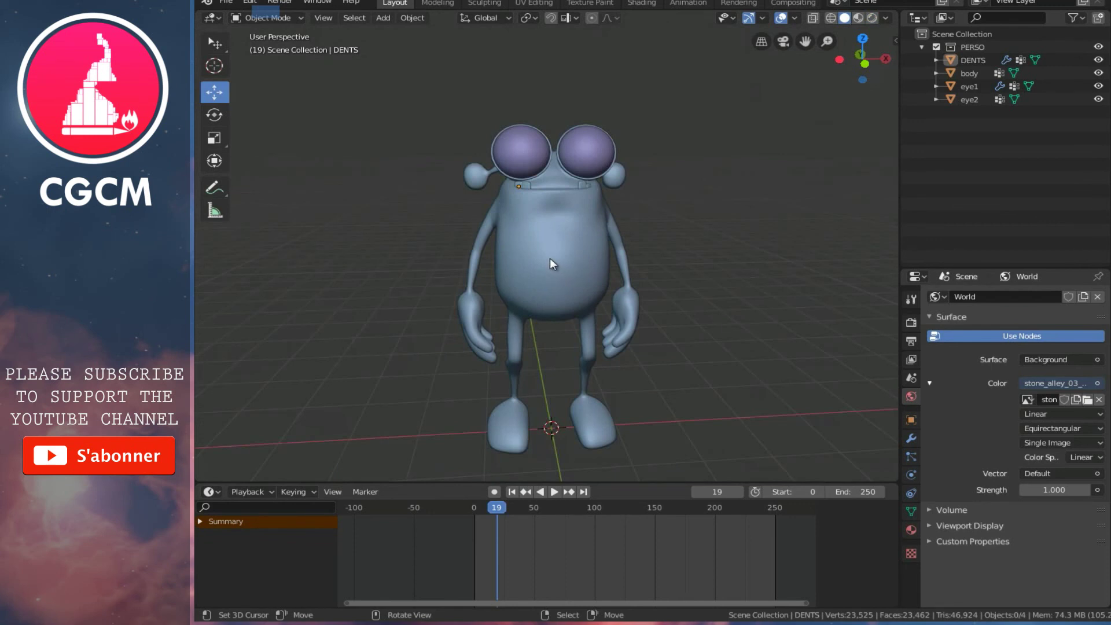
- In front view, add a point light and place it beside the left side of the character's head
left_click(479, 177)
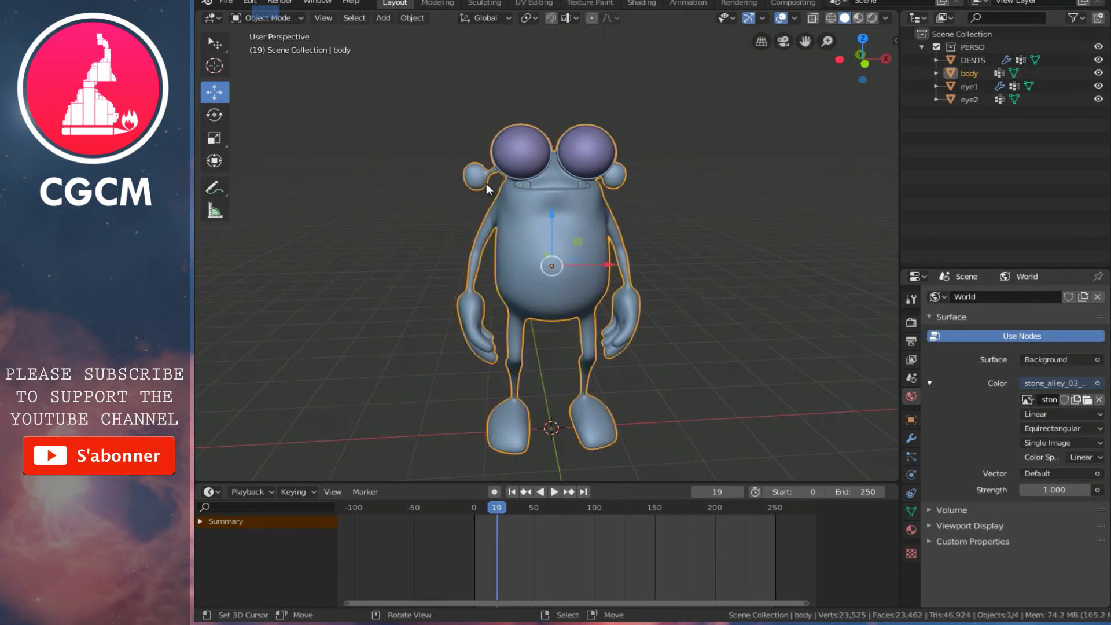
key("KP_1")
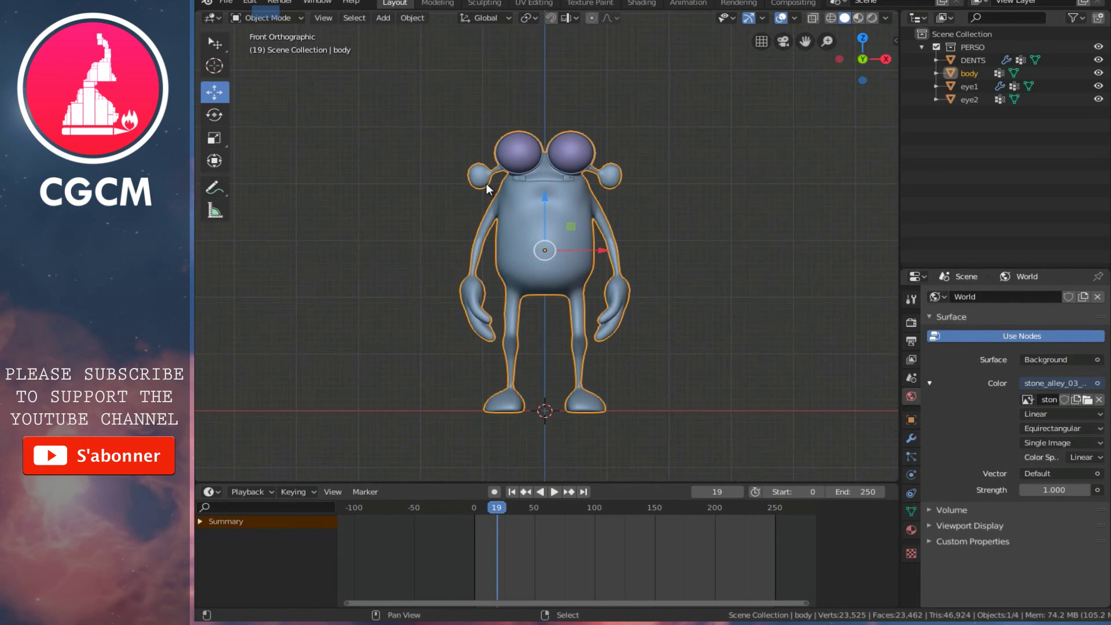
key("shift+a")
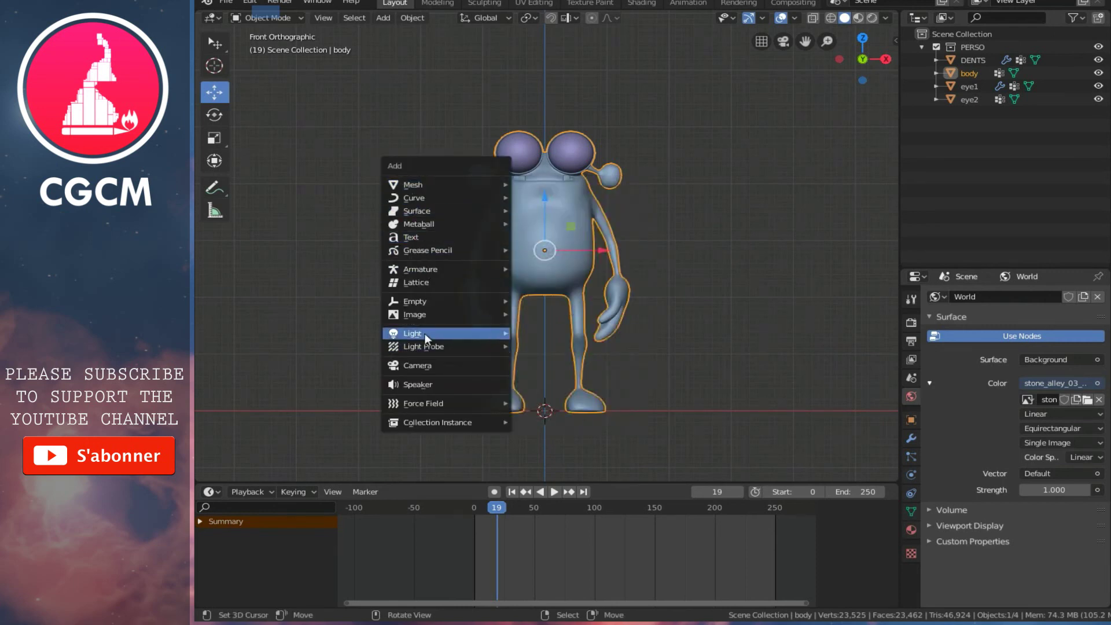
mouse_move(414, 333)
left_click(569, 329)
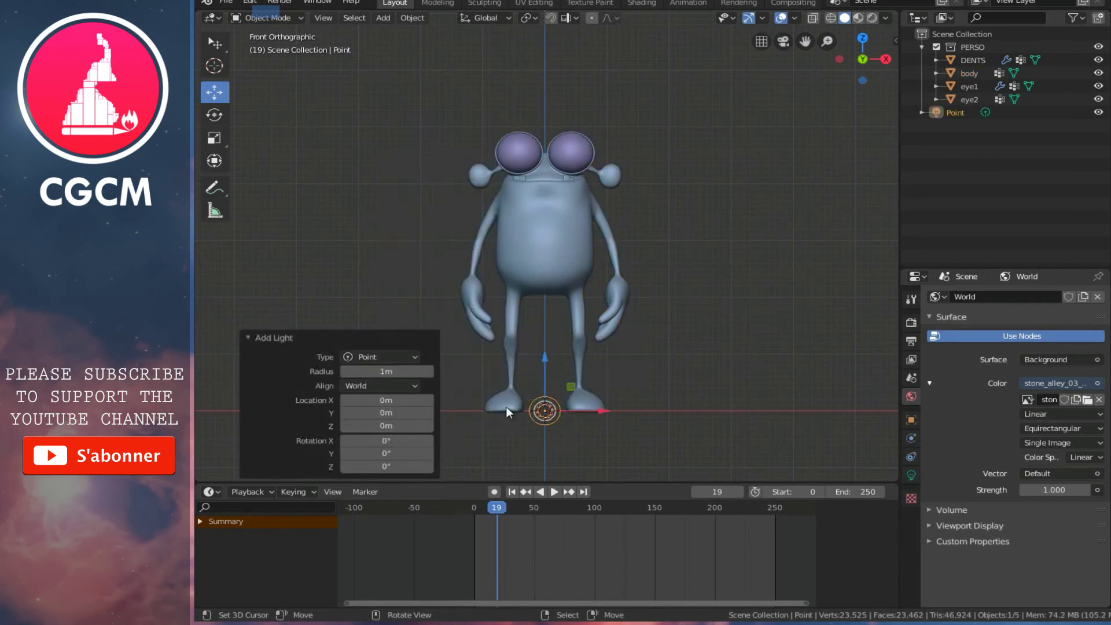
key("g")
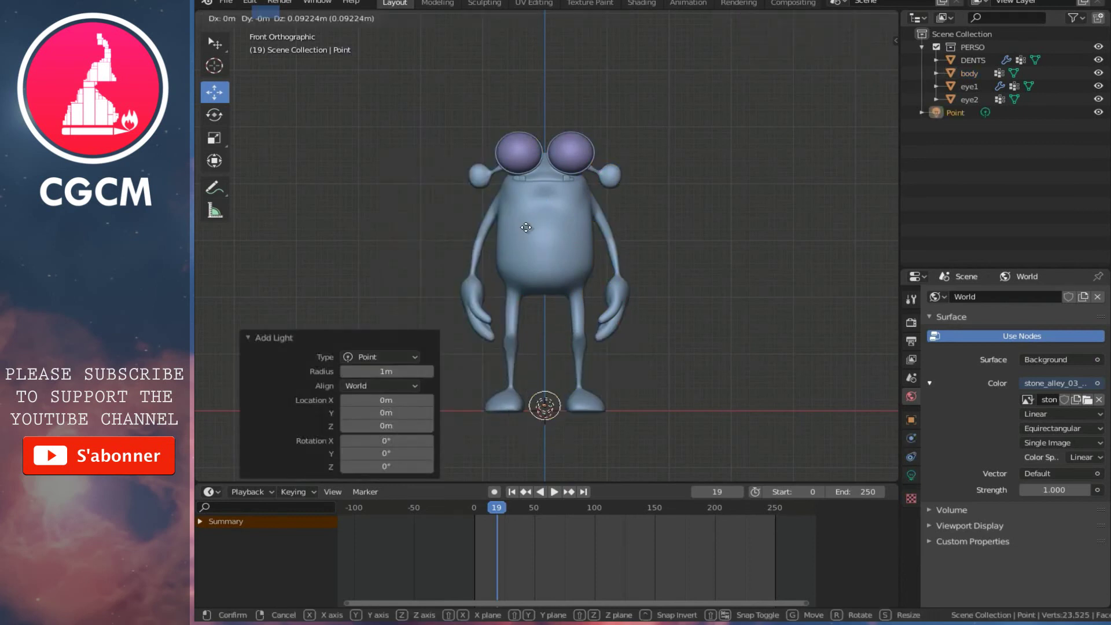
left_click(503, 151)
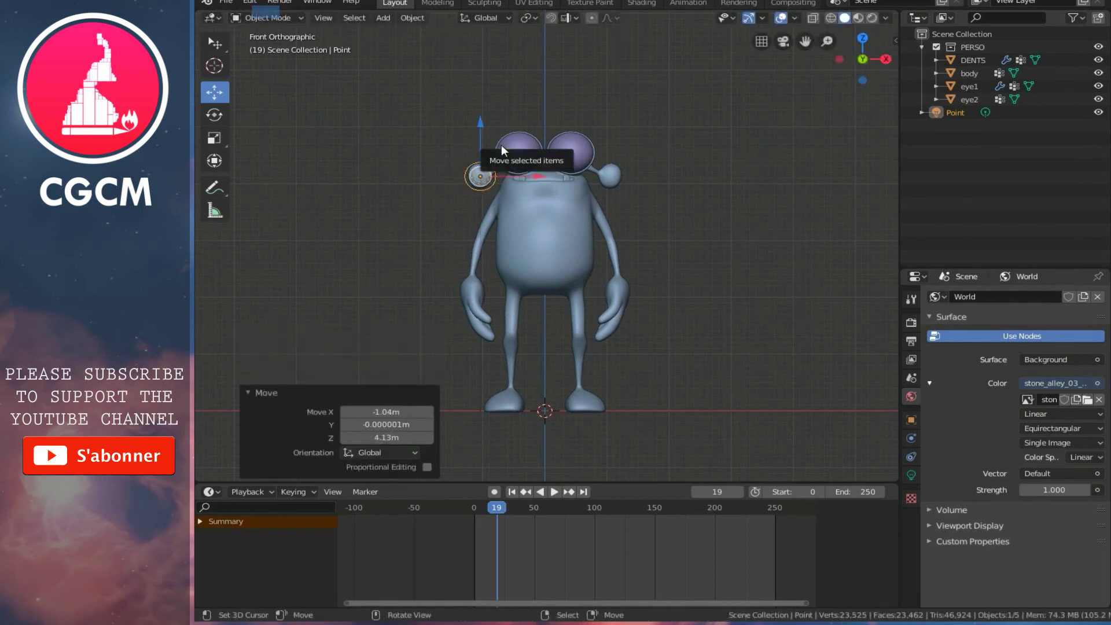
- From the side view, adjust the light's height and move it just in front of the face
key("ctrl+KP_3")
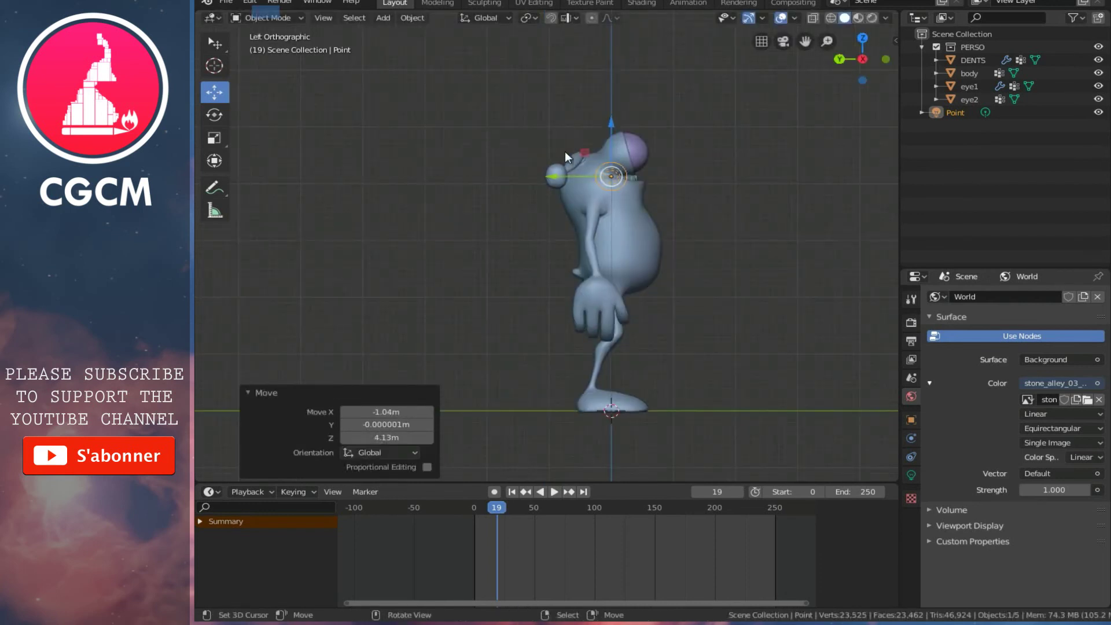
key("g")
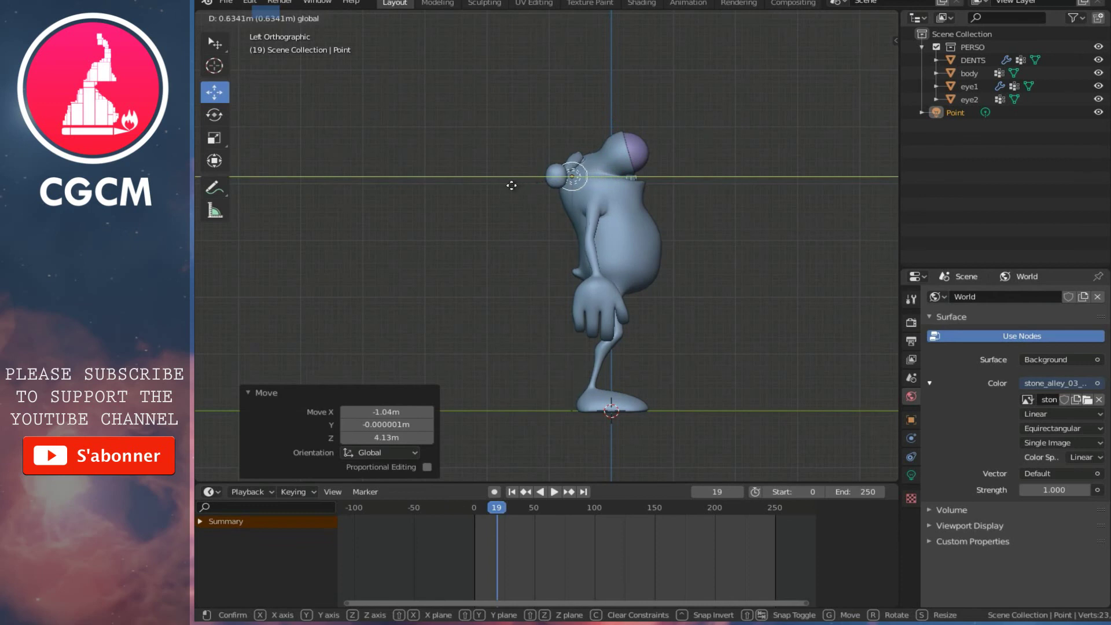
key("z")
left_click(544, 160)
key("g")
key("y")
left_click(519, 164)
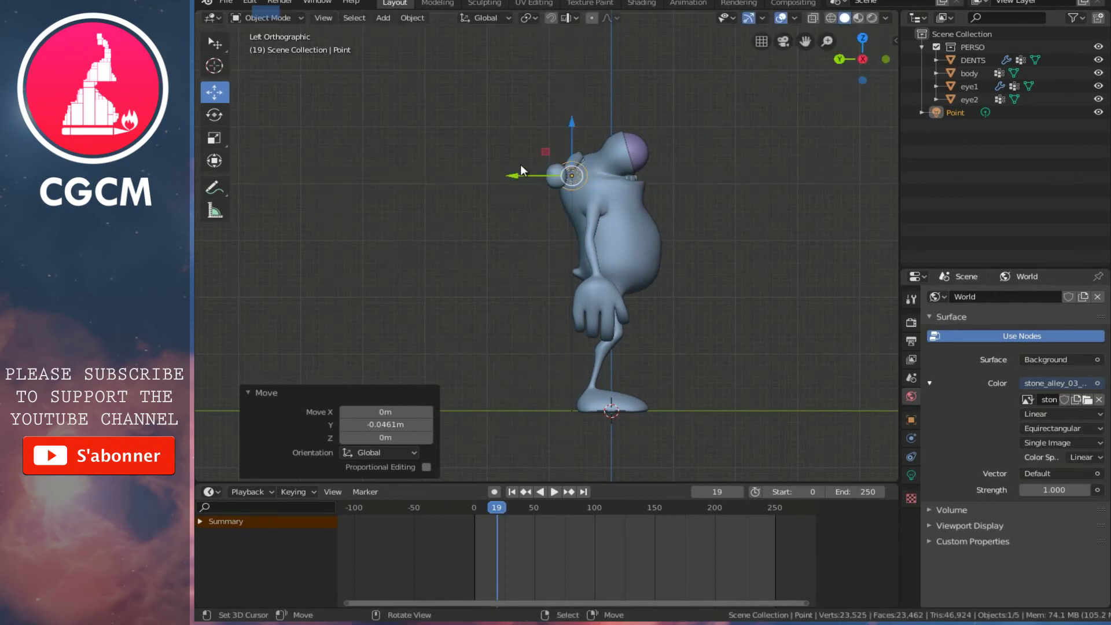
key("KP_1")
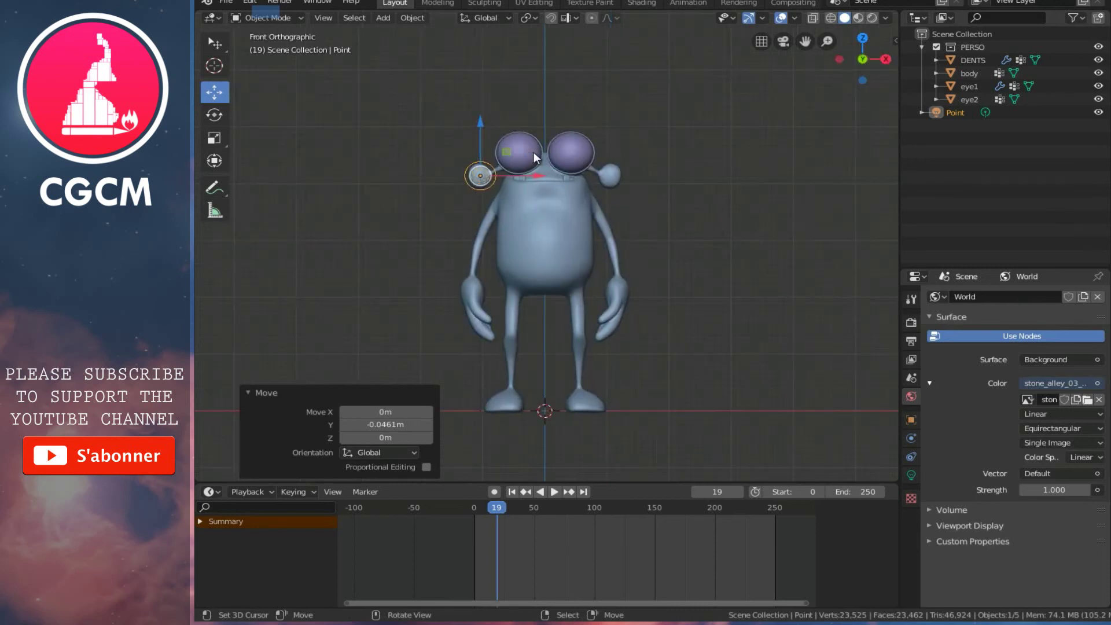
- Duplicate the point light and move the copy 2.13 m along X to the head's right side
key("shift+d")
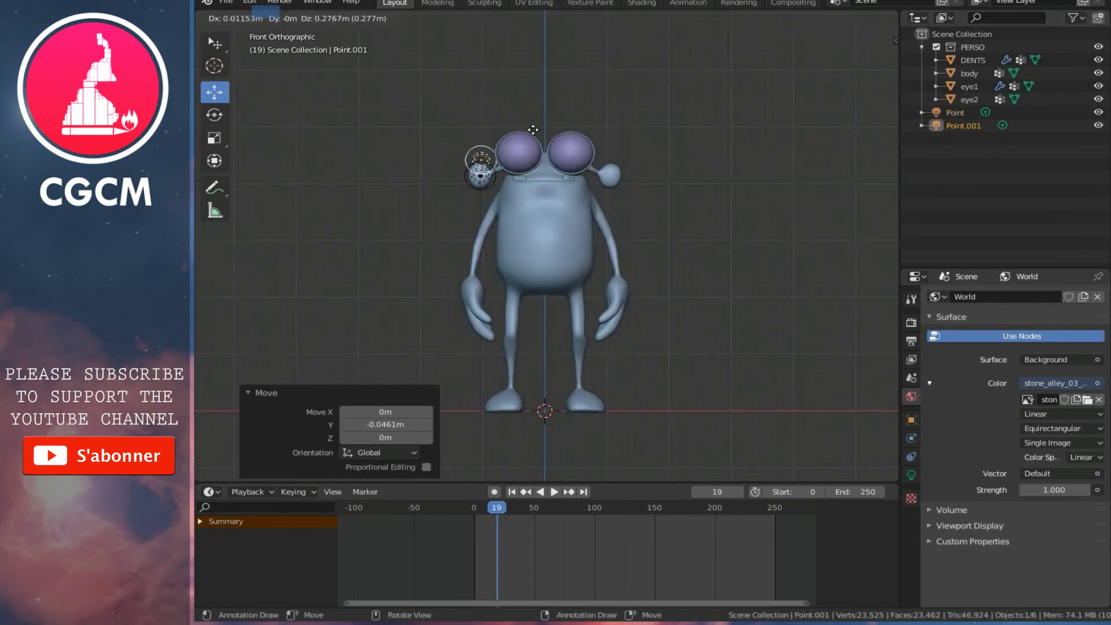
right_click(534, 152)
key("g")
key("x")
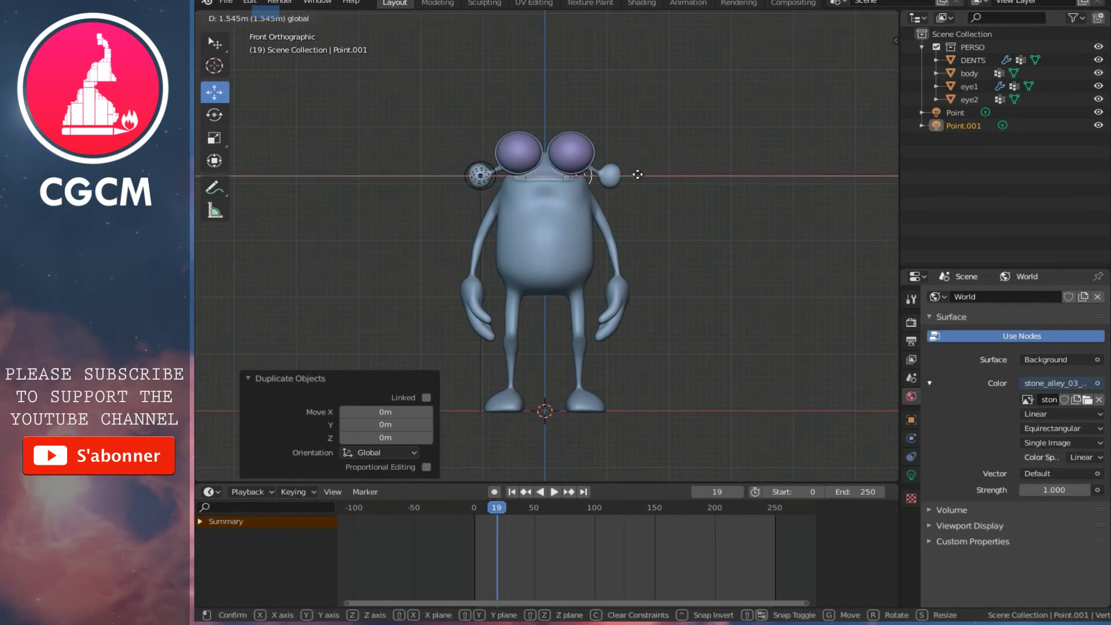
left_click(669, 180)
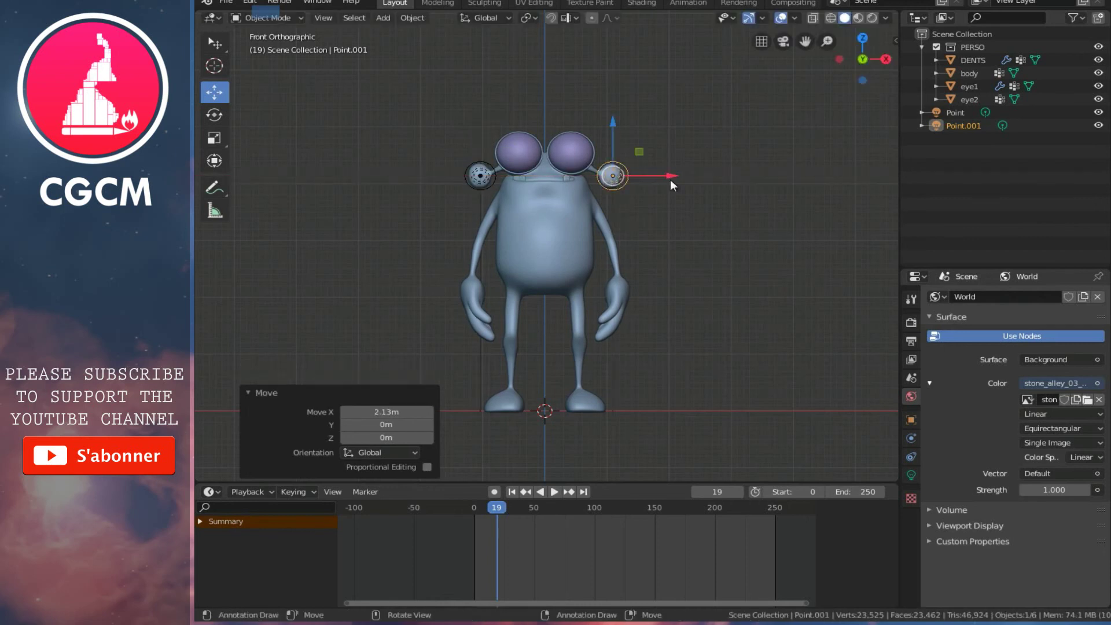
- Orbit around the character and reselect the first point light
mouse_move(523, 158)
middle_mouse_down()
mouse_move(520, 167)
mouse_move(454, 153)
mouse_move(517, 151)
middle_mouse_up()
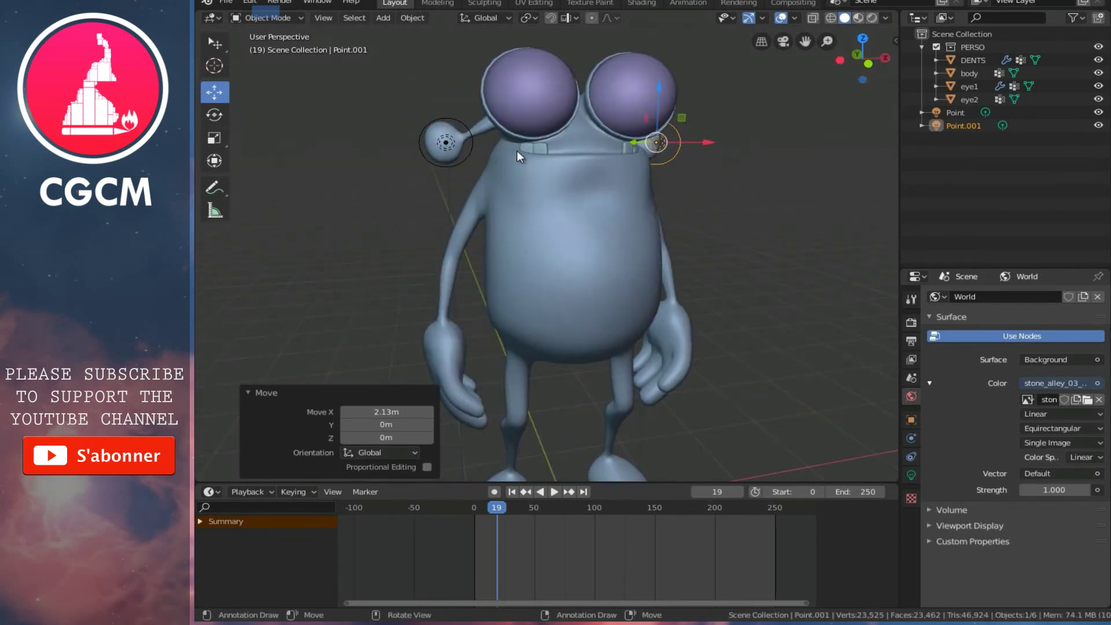
left_click(469, 152)
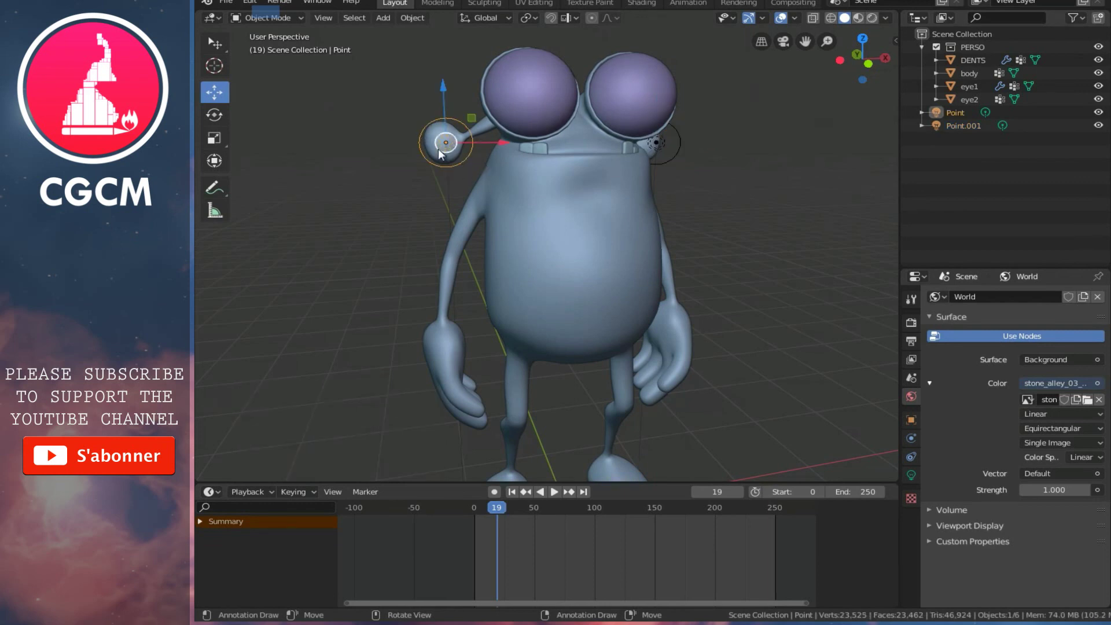
mouse_move(499, 195)
middle_mouse_down()
mouse_move(558, 196)
mouse_move(535, 192)
middle_mouse_up()
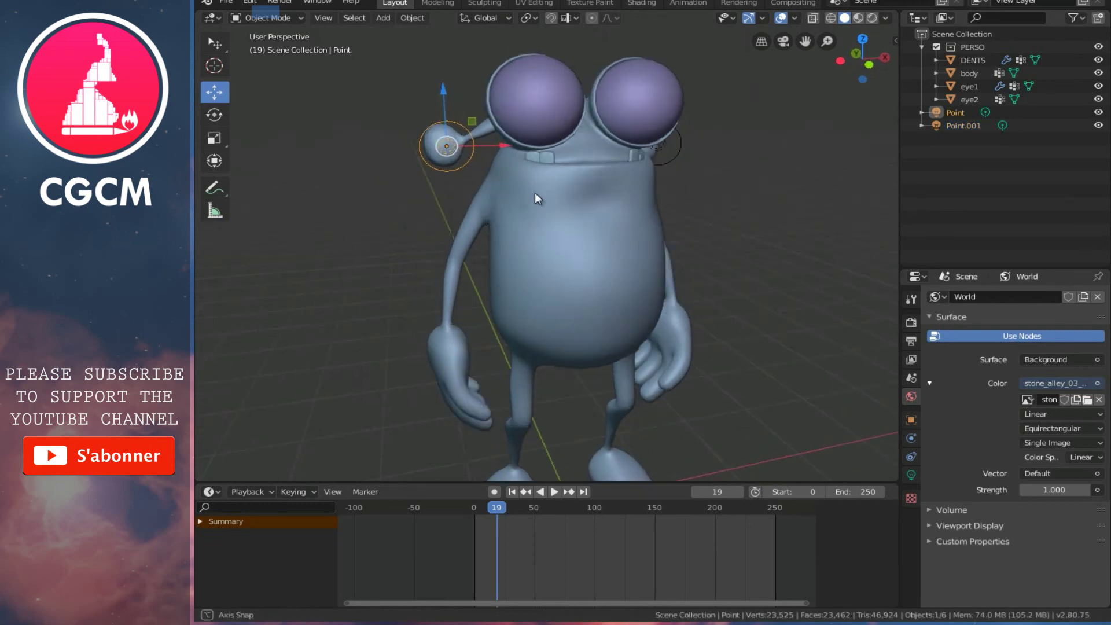
- Set the first point light's power to 20W and preview the scene in rendered shading
left_click(911, 475)
left_click(1040, 379)
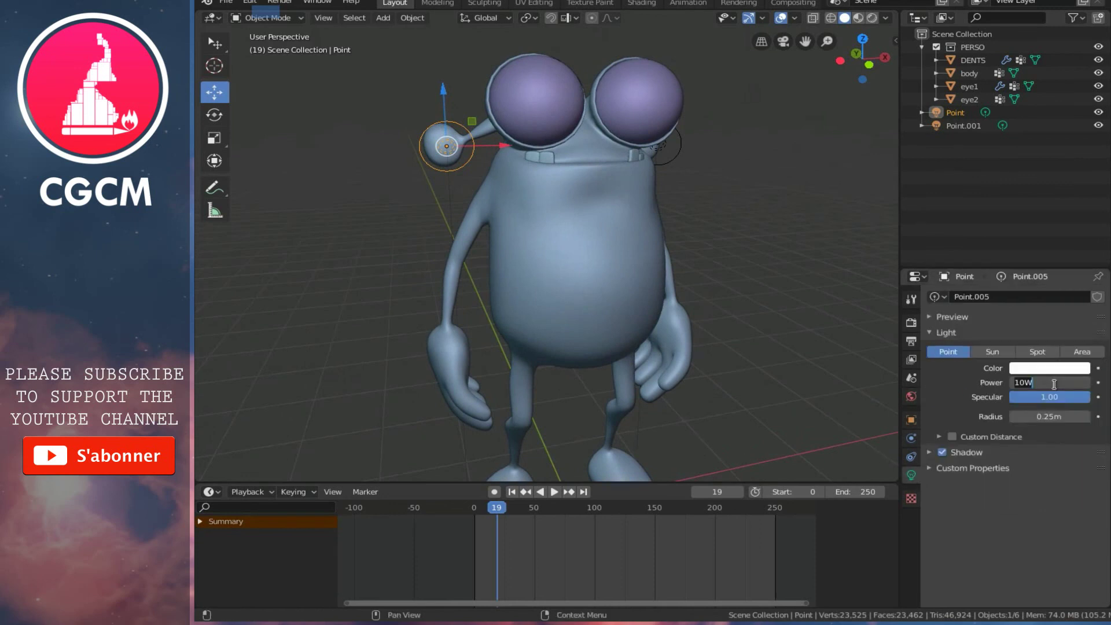
type("20")
key("Return")
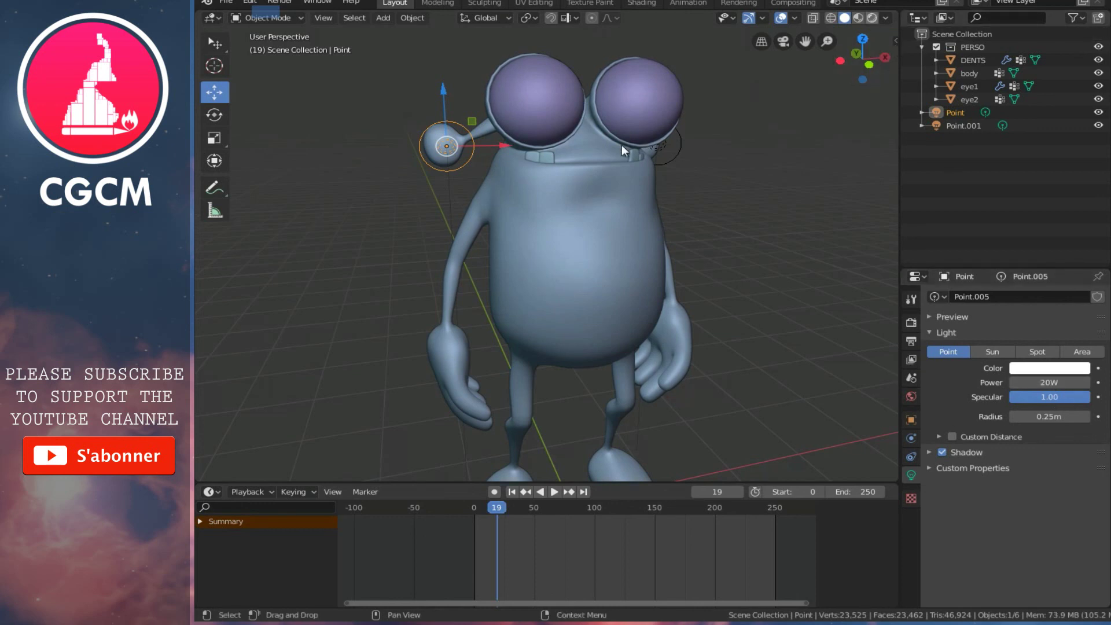
key("z")
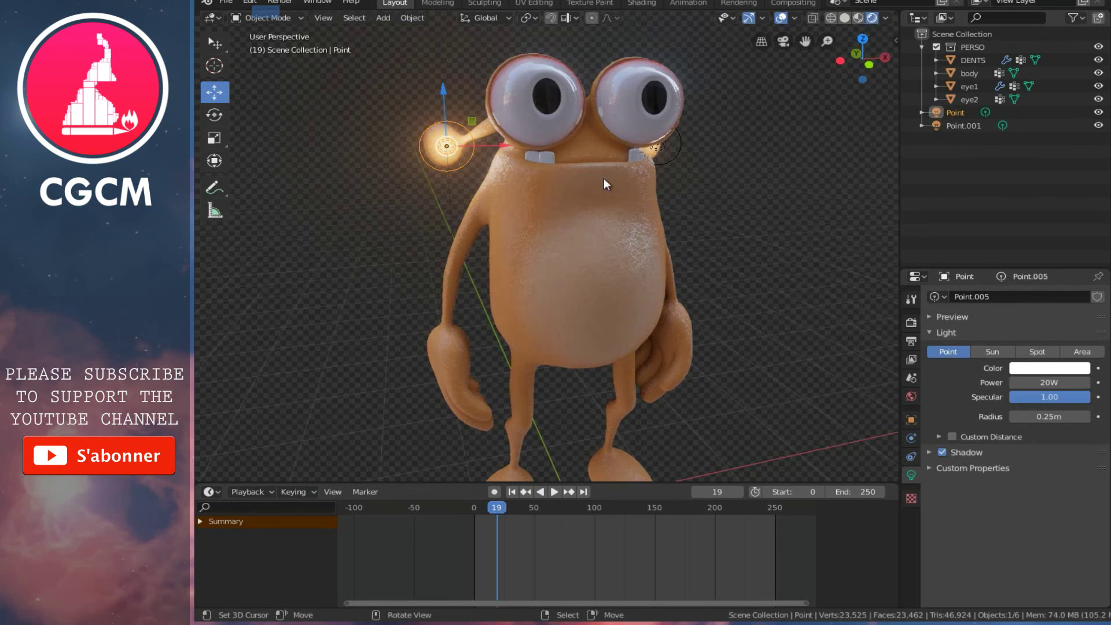
key("KP_1")
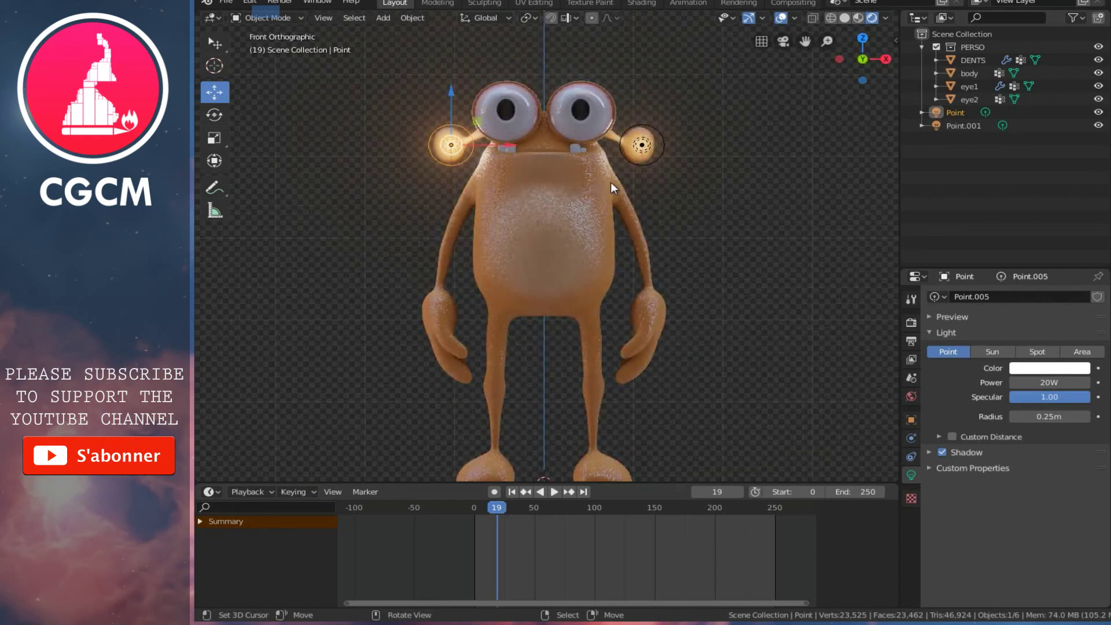
scroll(612, 184, "down", 3)
mouse_move(579, 169)
middle_mouse_down()
mouse_move(640, 175)
mouse_move(637, 164)
mouse_move(439, 165)
middle_mouse_up()
middle_click_drag(459, 172, 514, 173)
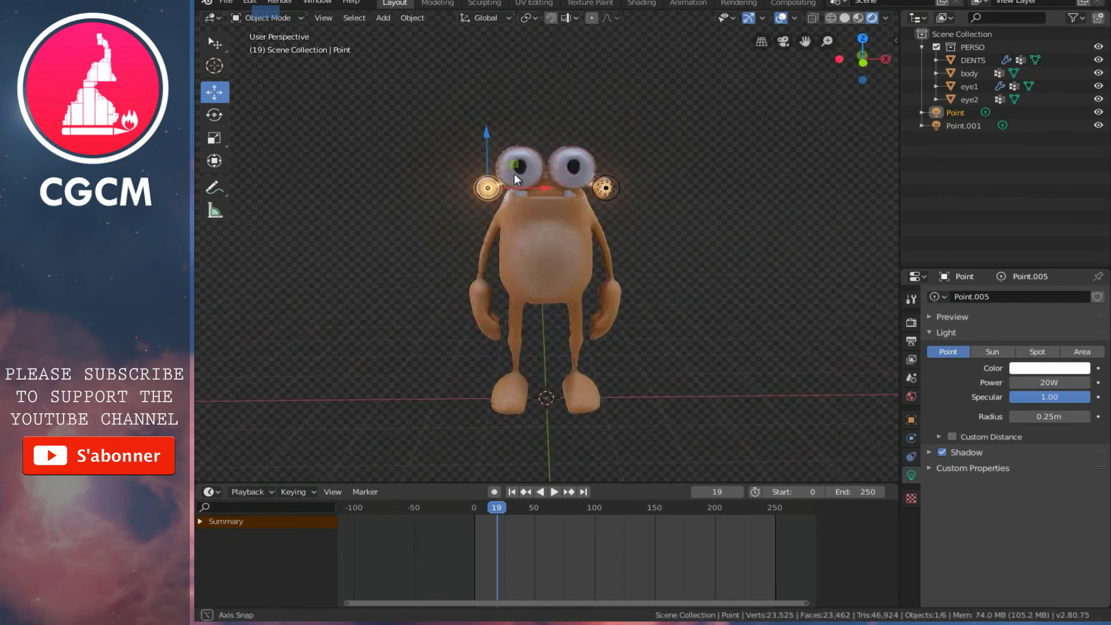
- Set the second point light, Point.001, to 20W power as well
left_click(613, 197)
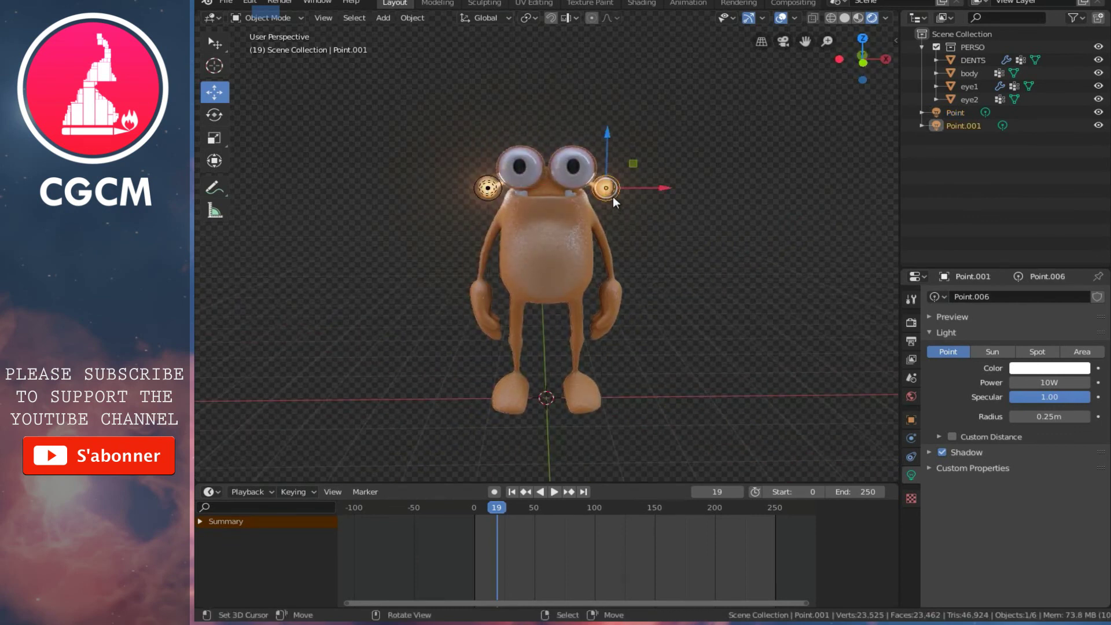
left_click(1050, 382)
type("20")
key("Return")
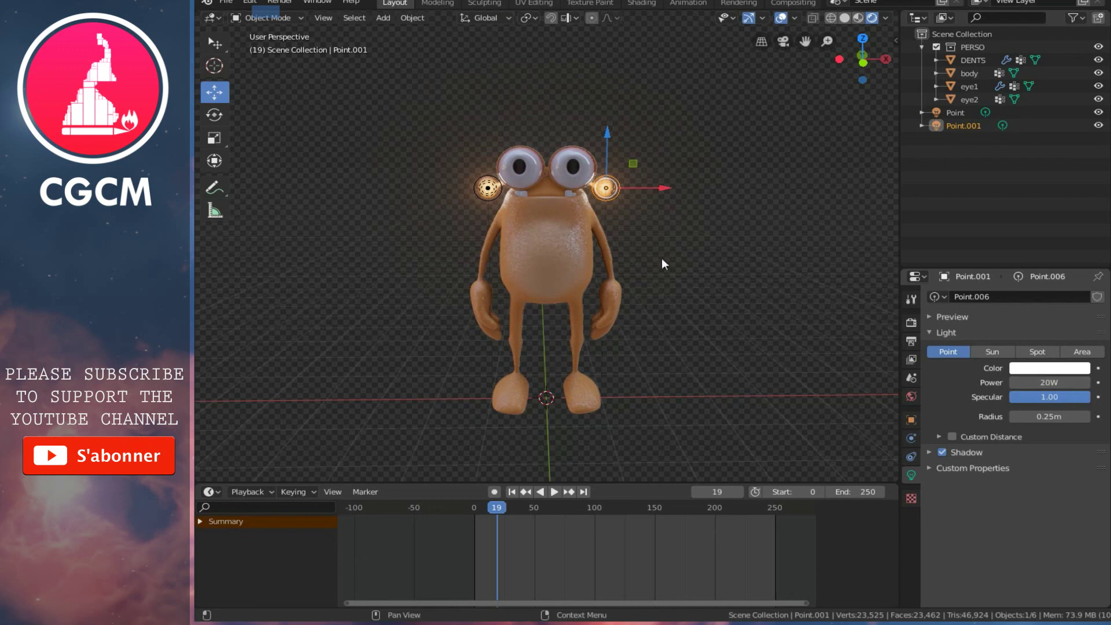
scroll(599, 212, "up", 1)
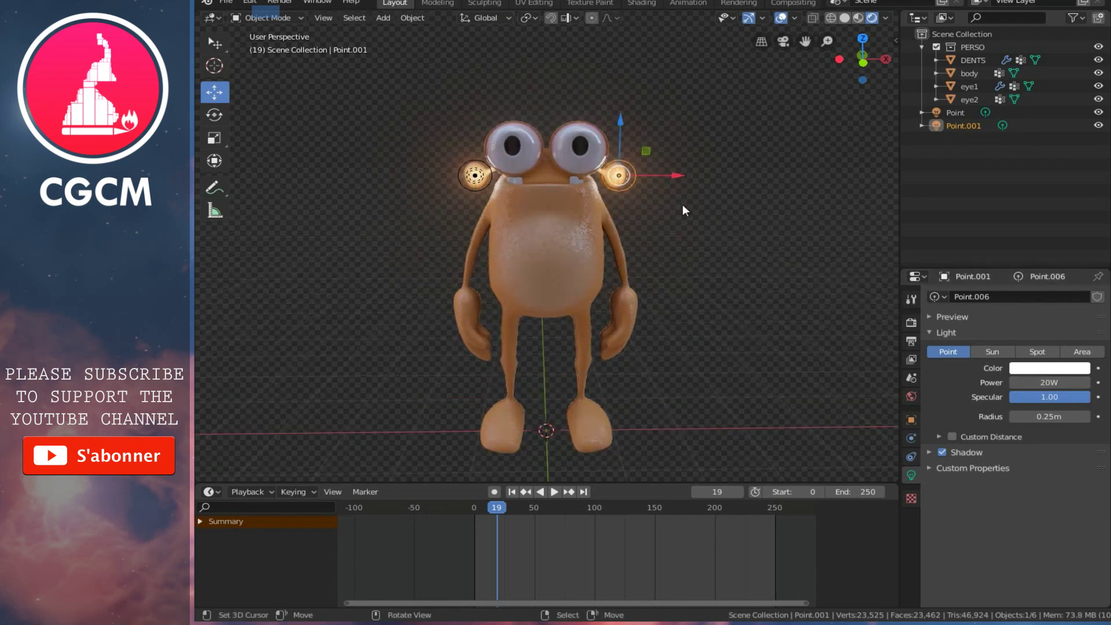
mouse_move(696, 257)
middle_mouse_down()
mouse_move(502, 266)
mouse_move(567, 265)
mouse_move(696, 200)
middle_mouse_up()
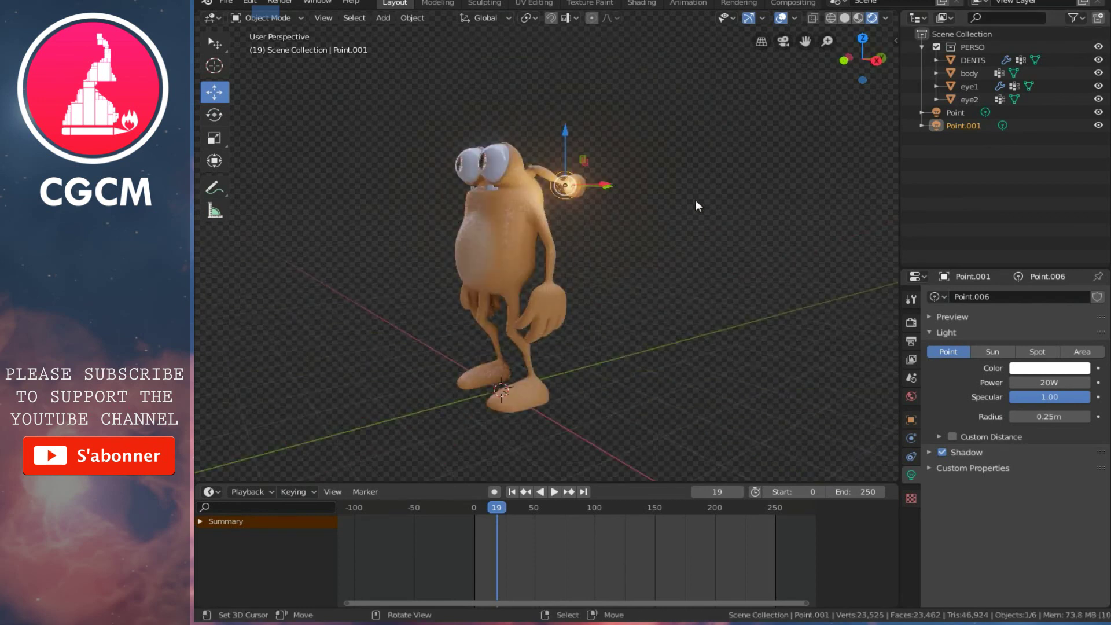
- Switch the viewport back to solid shading and zoom around the character
left_click(845, 21)
scroll(516, 235, "up", 1)
scroll(516, 235, "up", 1)
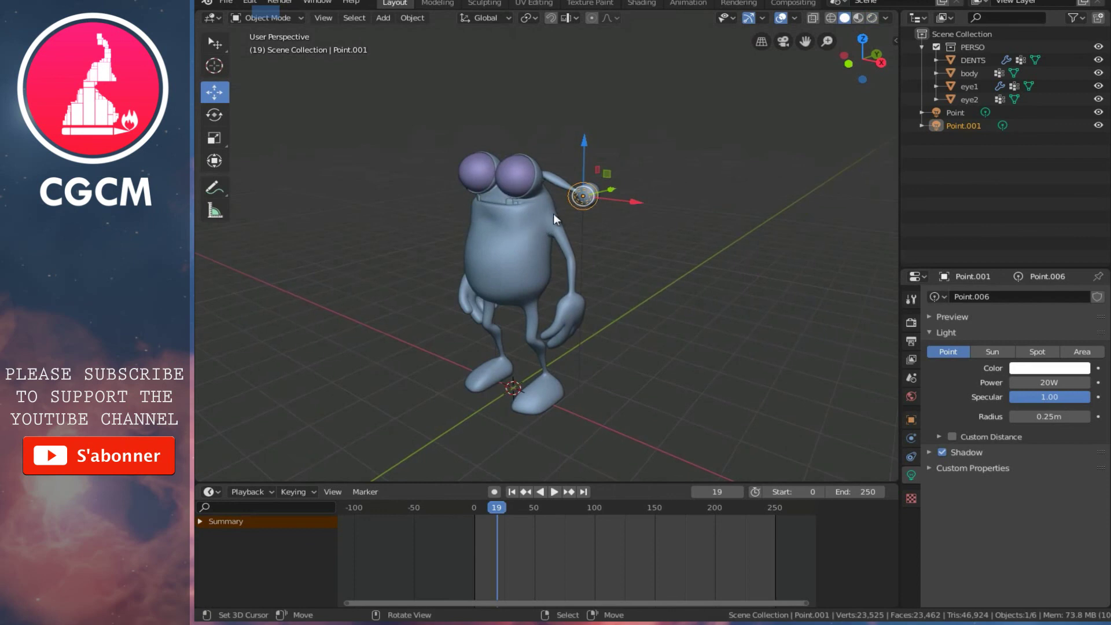
scroll(587, 192, "up", 4)
scroll(620, 143, "down", 3)
scroll(620, 141, "down", 3)
- Orbit around the character, ending in a side orthographic view
mouse_move(620, 168)
middle_mouse_down()
mouse_move(438, 194)
mouse_move(693, 190)
mouse_move(564, 204)
middle_mouse_up()
scroll(538, 315, "down", 1)
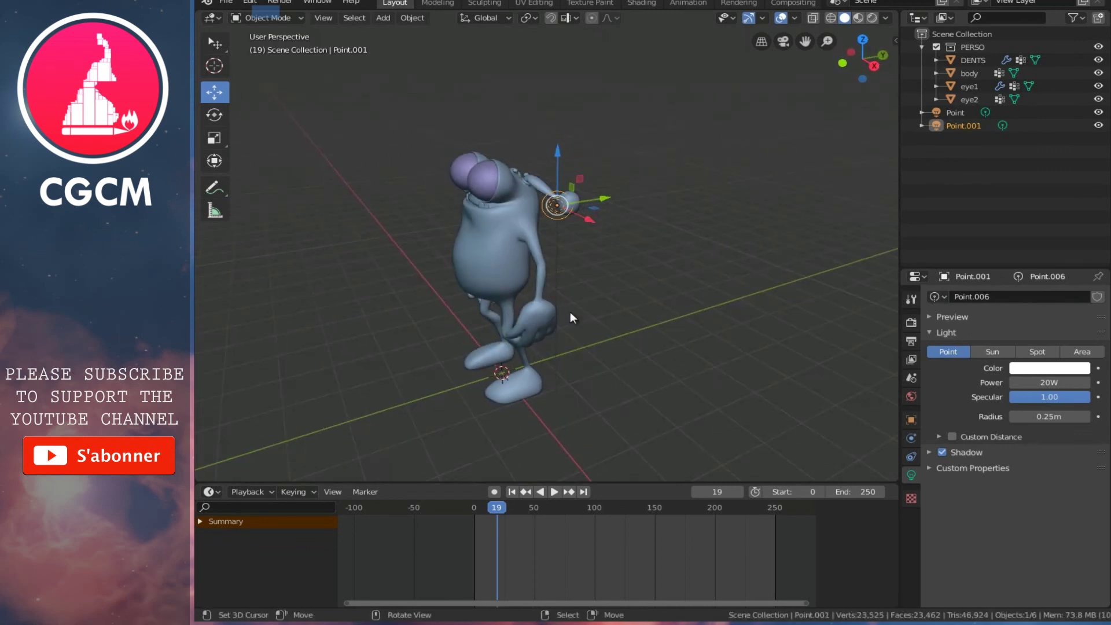
scroll(564, 308, "down", 1)
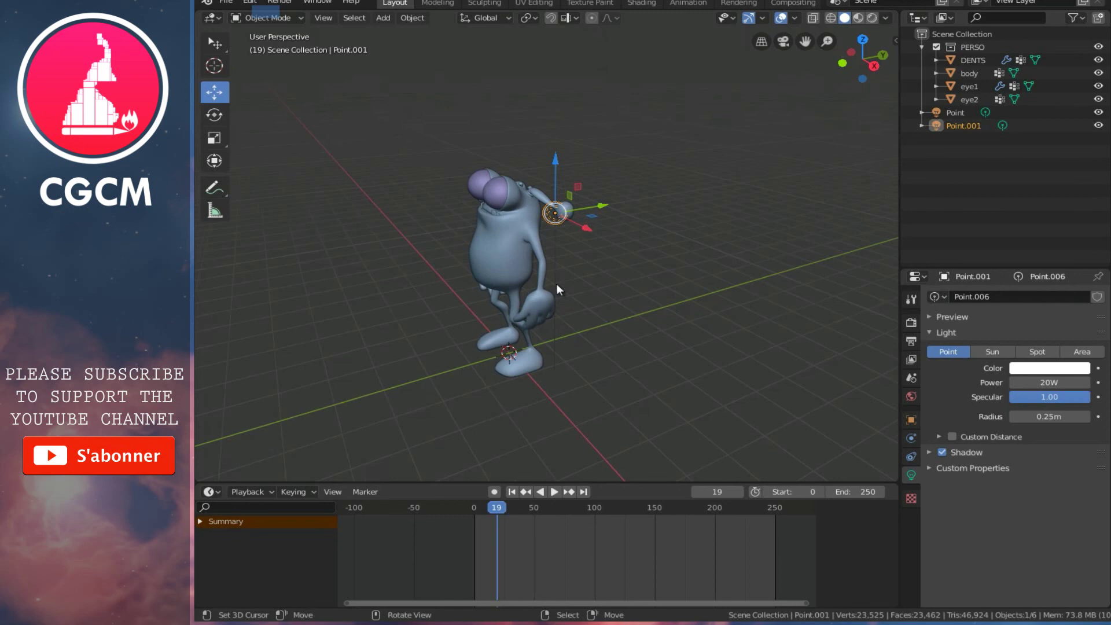
mouse_move(533, 311)
middle_mouse_down()
mouse_move(622, 289)
mouse_move(589, 301)
middle_mouse_up()
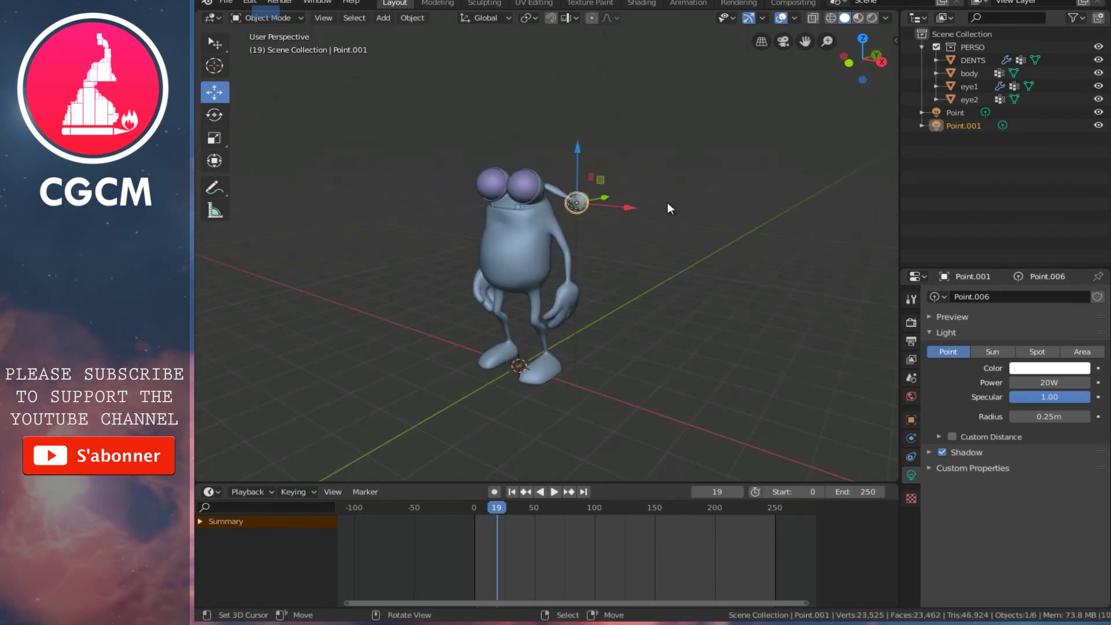
left_click(626, 556)
mouse_move(536, 140)
middle_mouse_down()
mouse_move(554, 165)
mouse_move(544, 209)
middle_mouse_up()
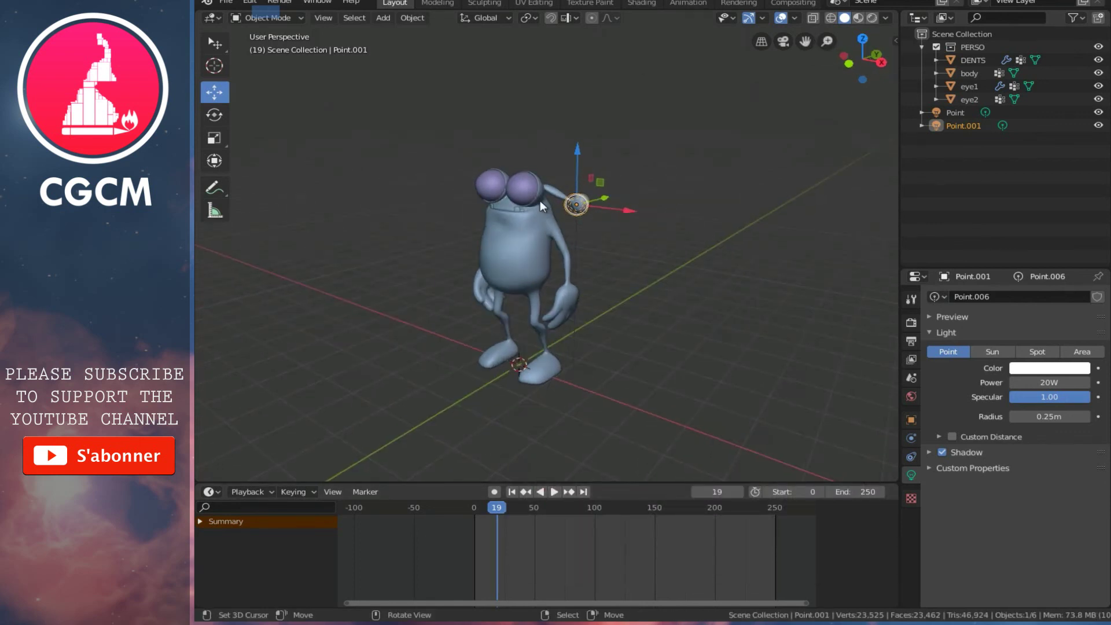
key("KP_3")
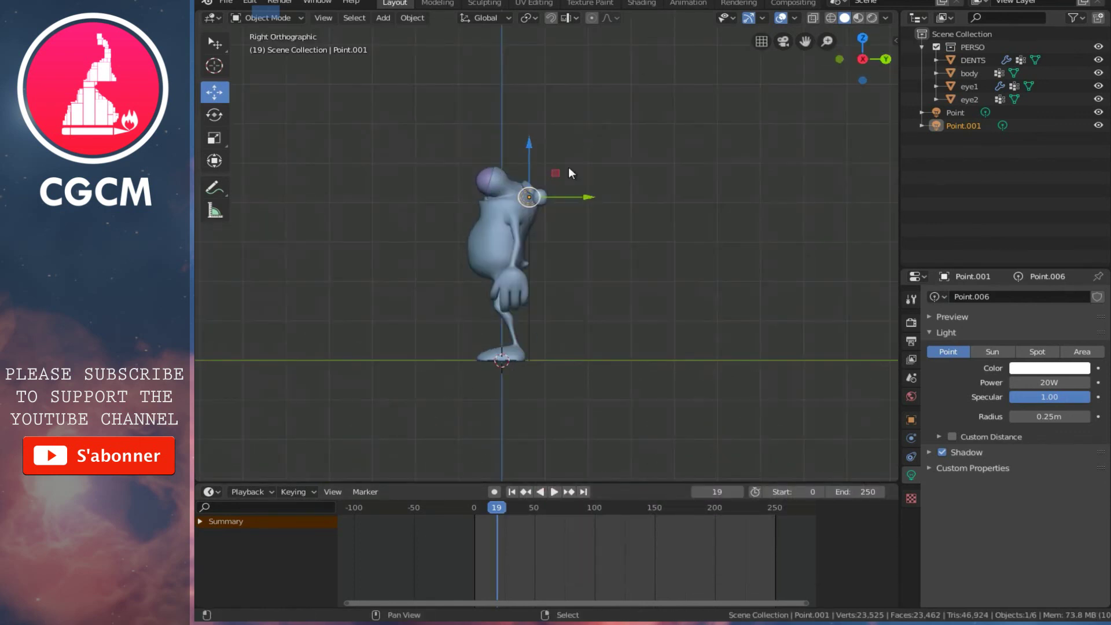
- Add an area light, place it up and right of the character, tilt it and scale it 7.547 times
key("shift+a")
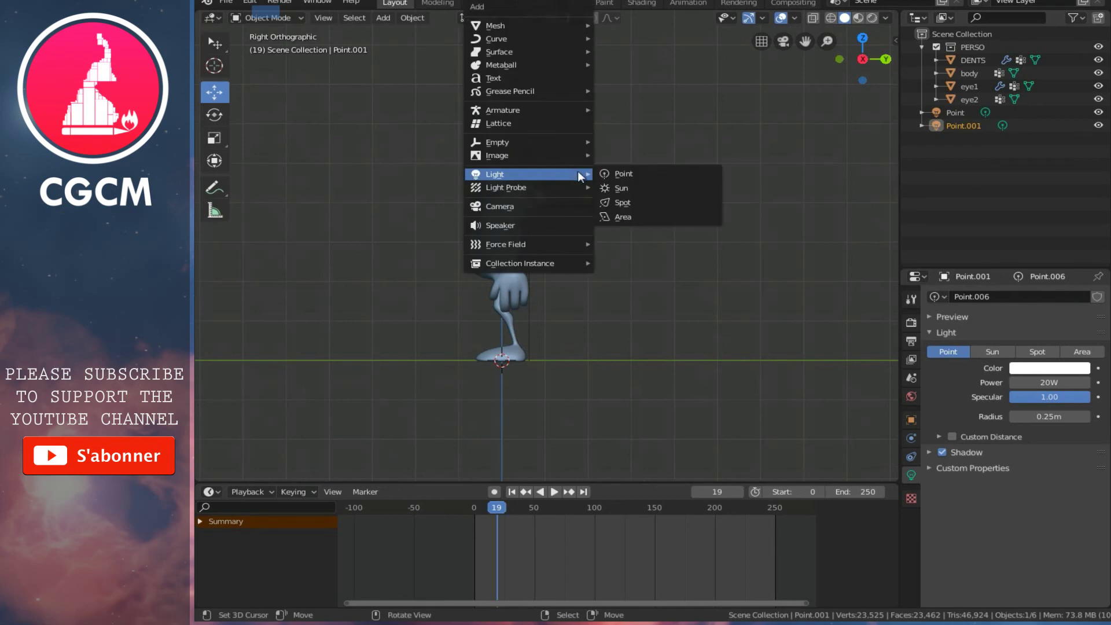
left_click(642, 215)
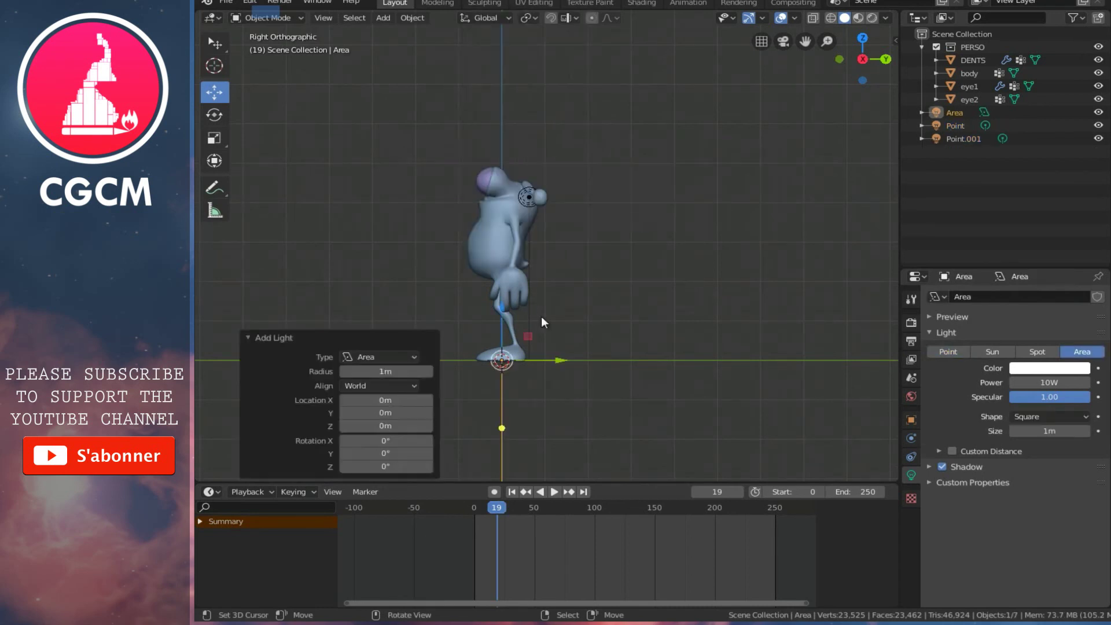
key("g")
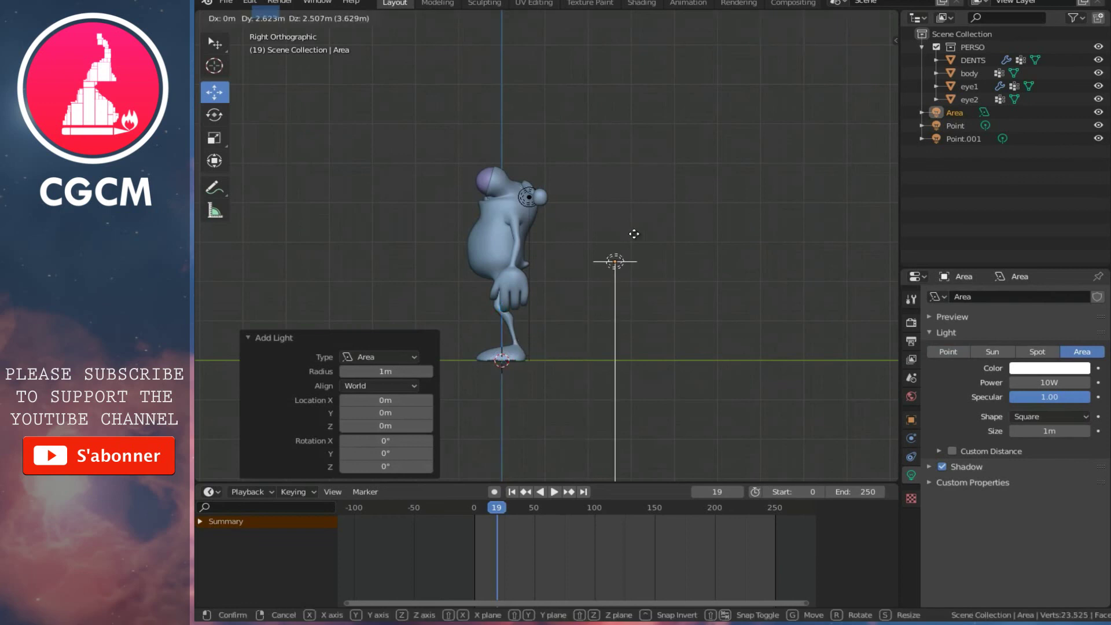
left_click(639, 221)
key("r")
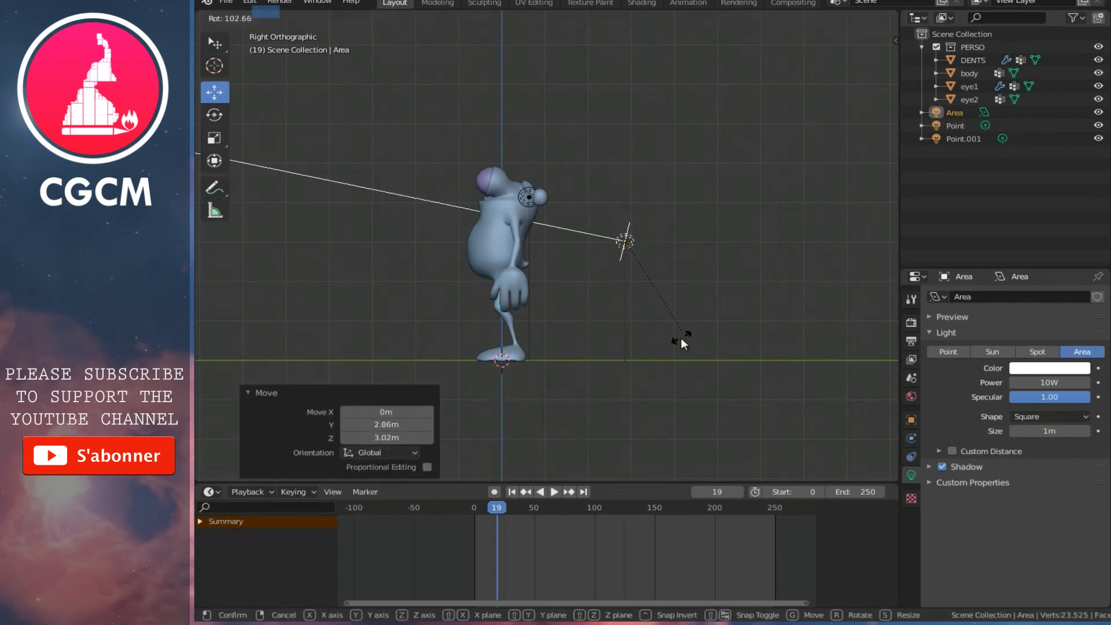
left_click(712, 289)
key("s")
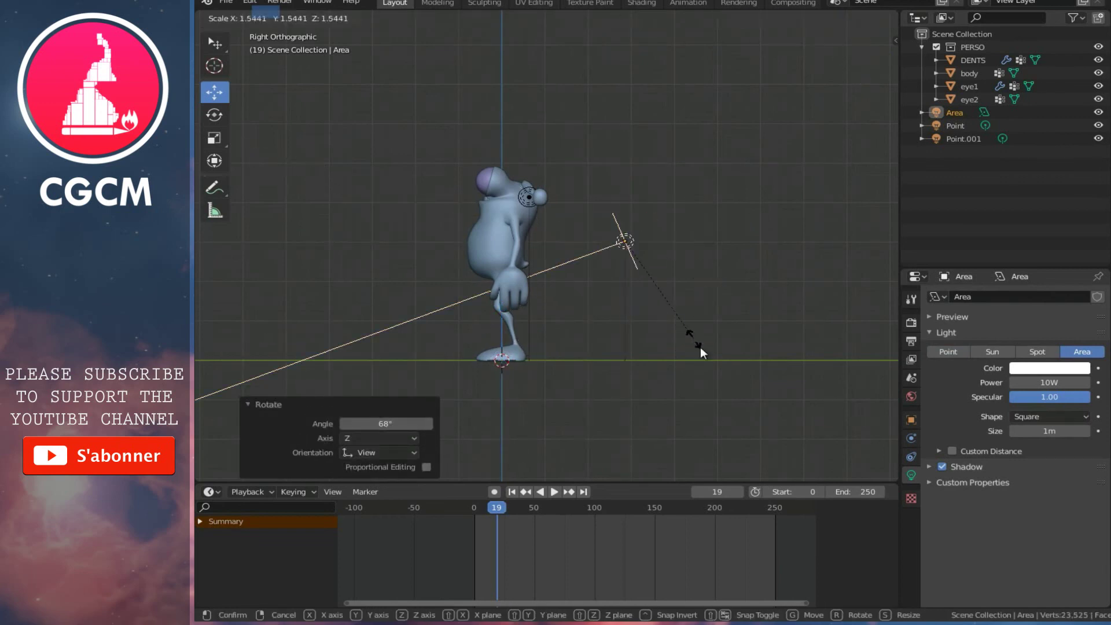
left_click(343, 185)
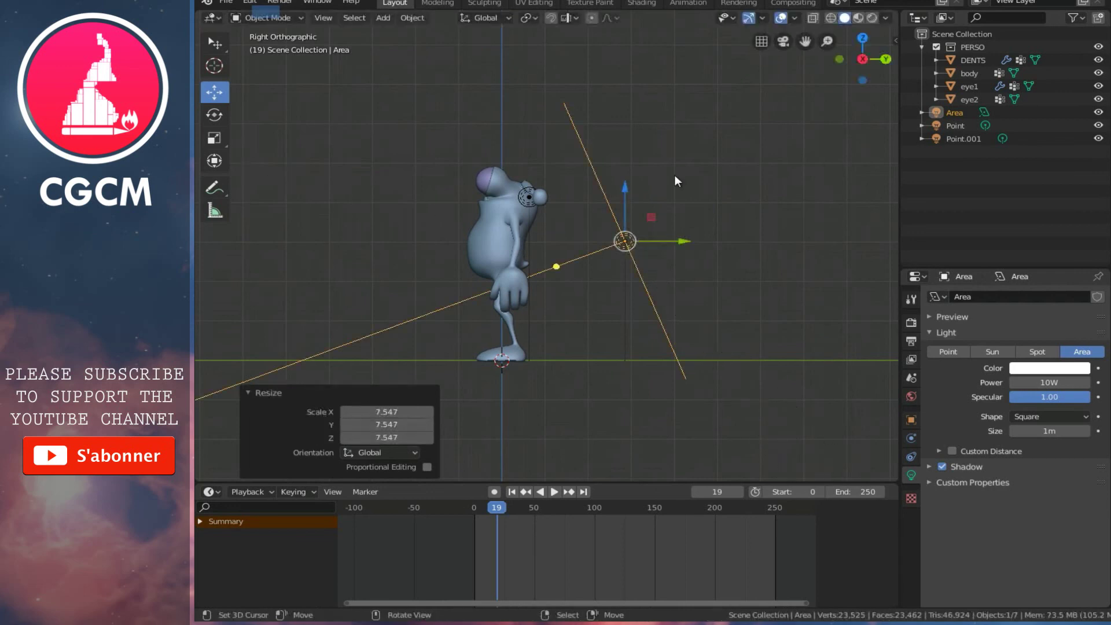
- Stand the area light upright facing the character, move it closer, and colour it orange
key("r")
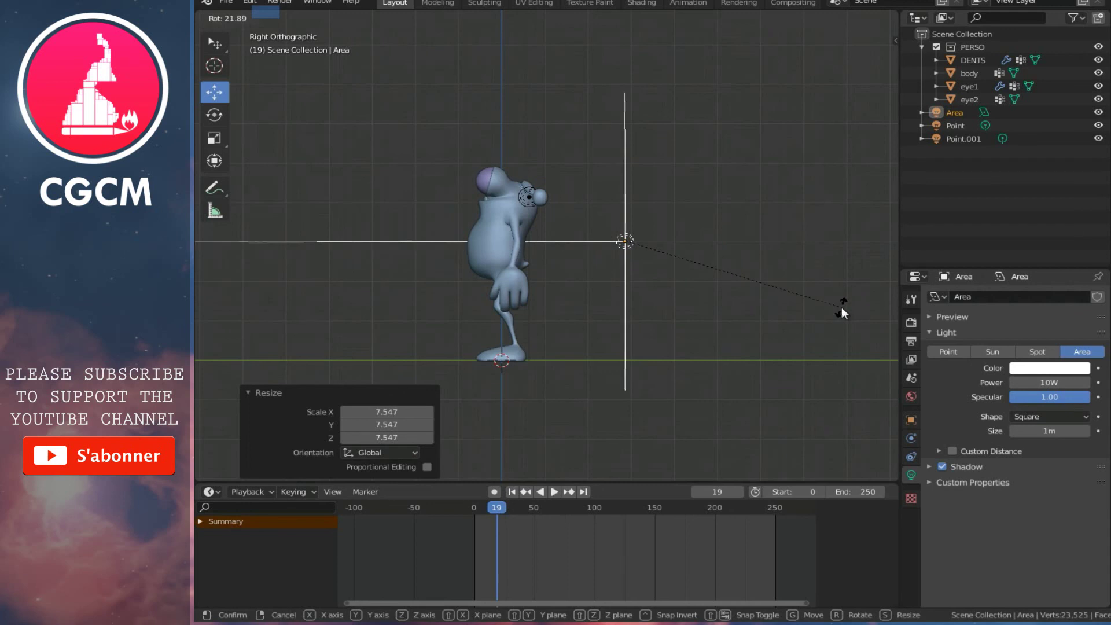
left_click(842, 306)
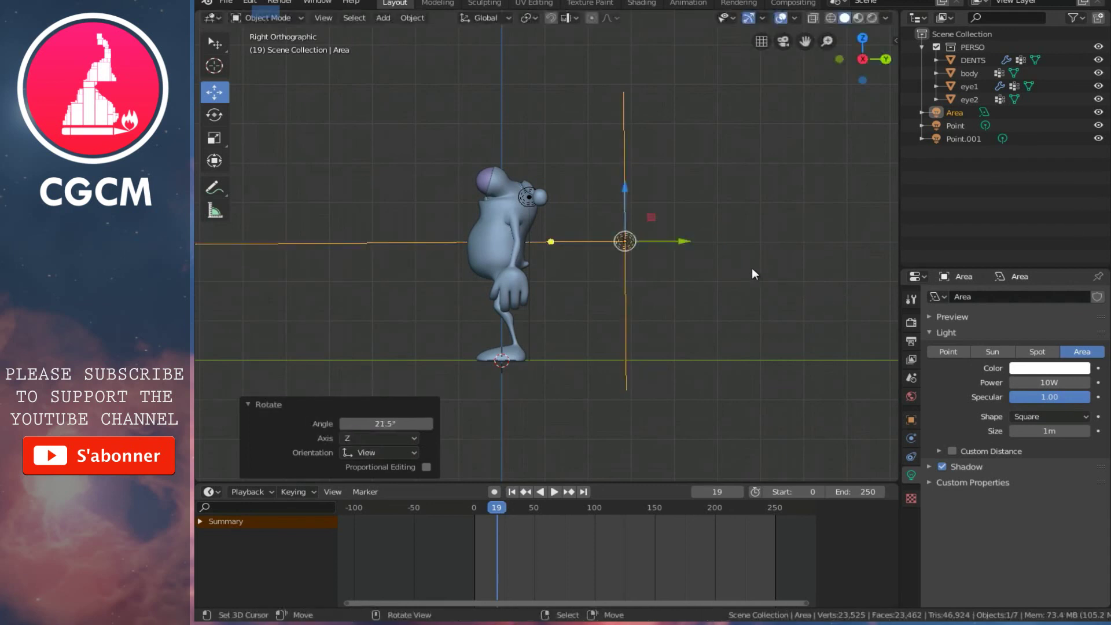
key("g")
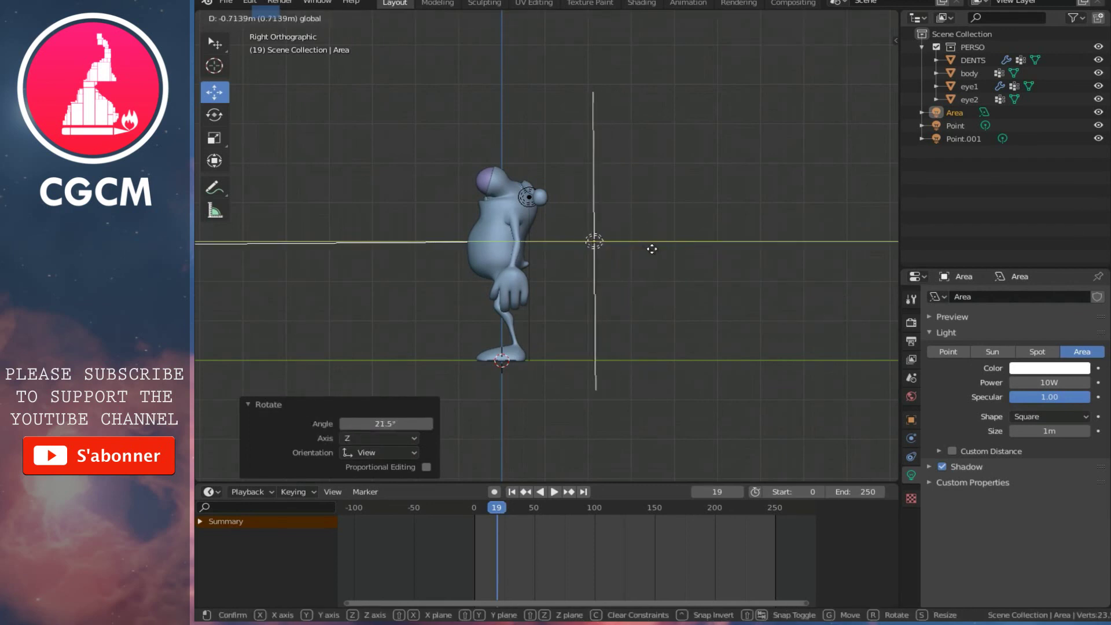
left_click(651, 248)
left_click(1049, 369)
left_click_drag(997, 279, 988, 298)
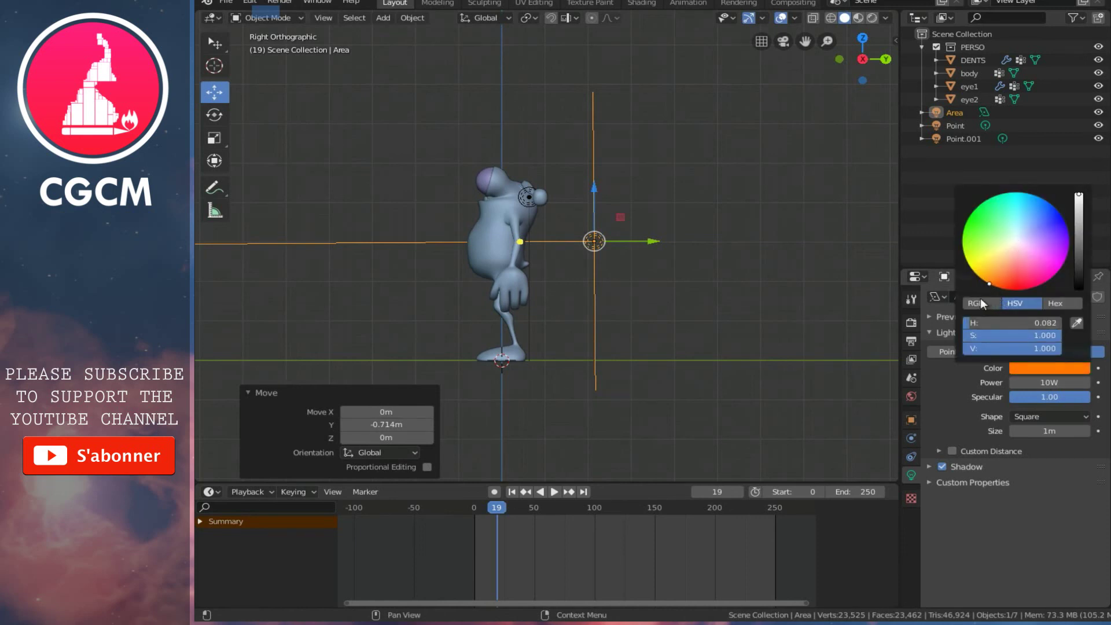
- Set the area light's power to 400W and view the character in rendered shading
left_click(1033, 382)
type("400")
key("Return")
mouse_move(480, 351)
middle_mouse_down()
mouse_move(568, 364)
mouse_move(543, 313)
mouse_move(603, 314)
middle_mouse_up()
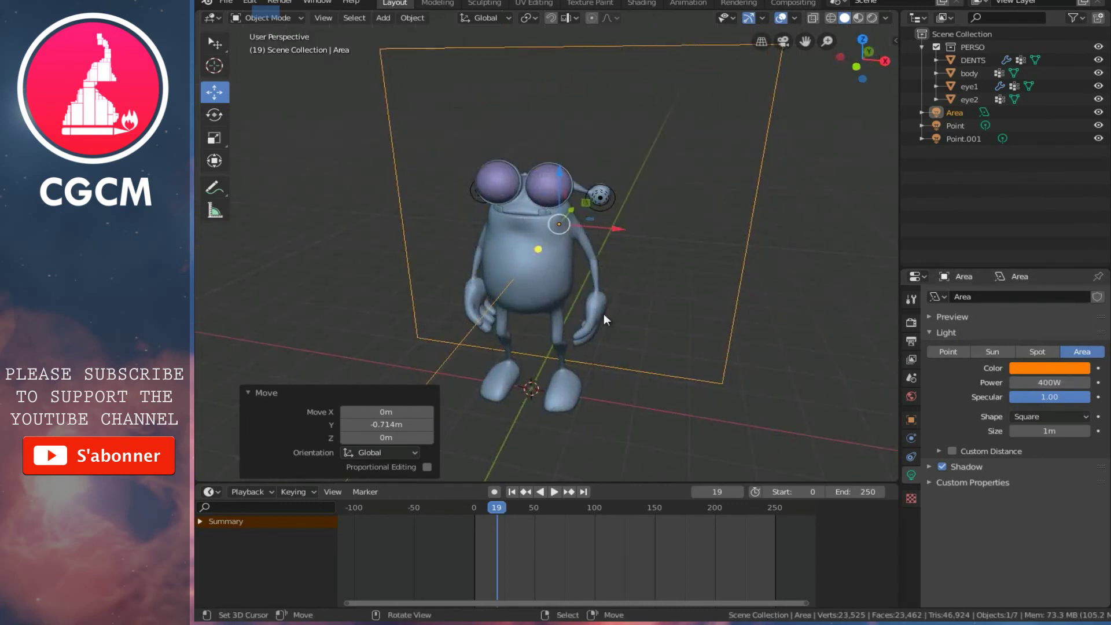
middle_click_drag(690, 249, 747, 144)
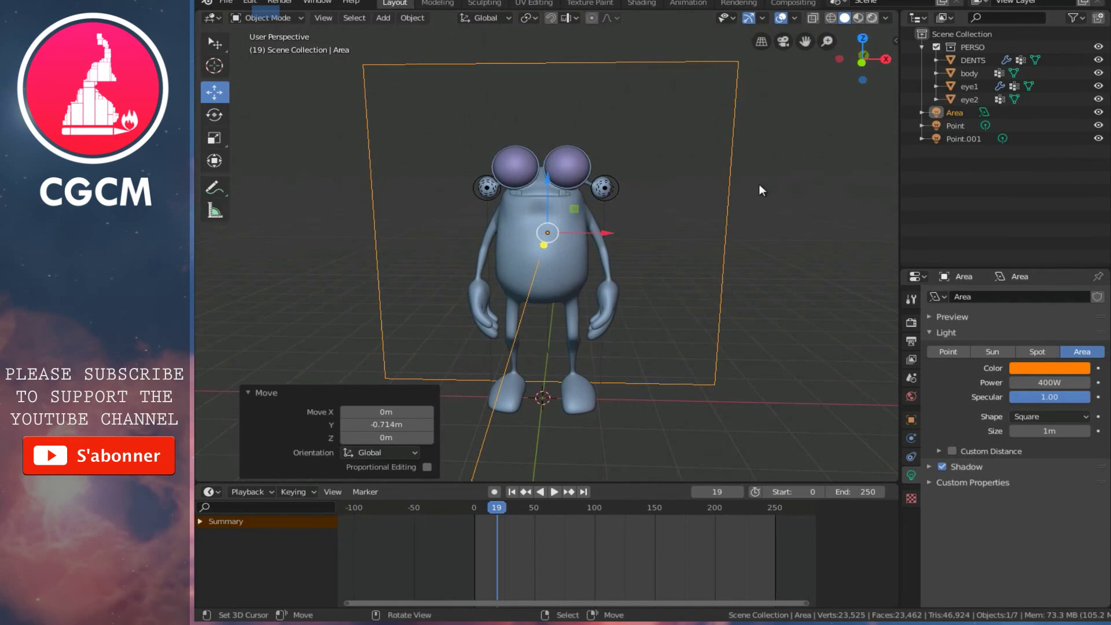
key("z")
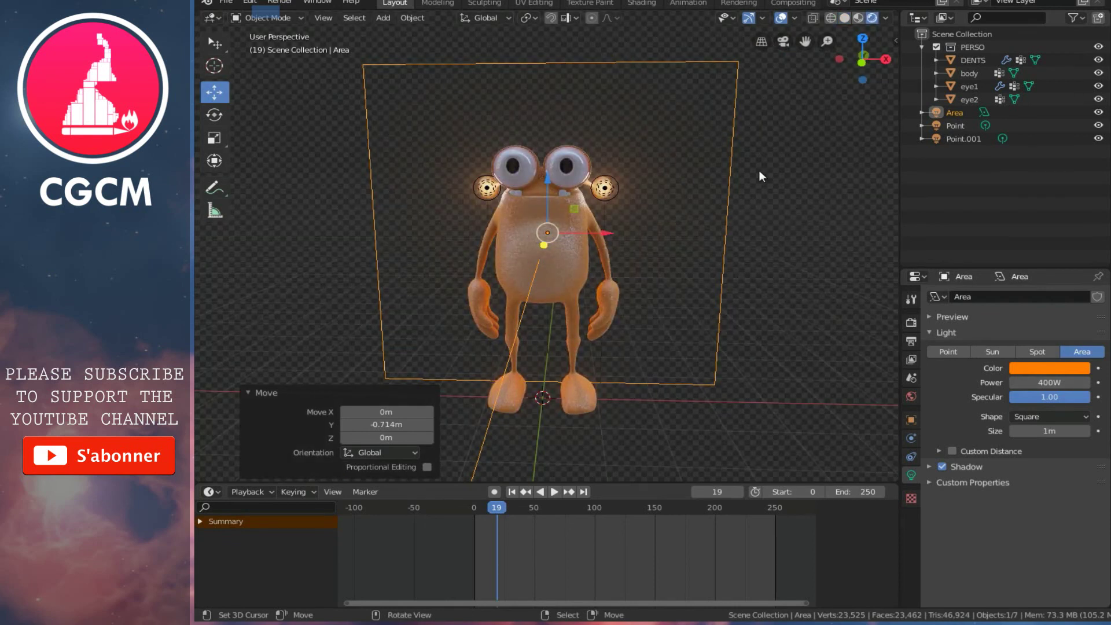
- Change the area light's colour to light blue after trying pink and purple tones
left_click(1053, 369)
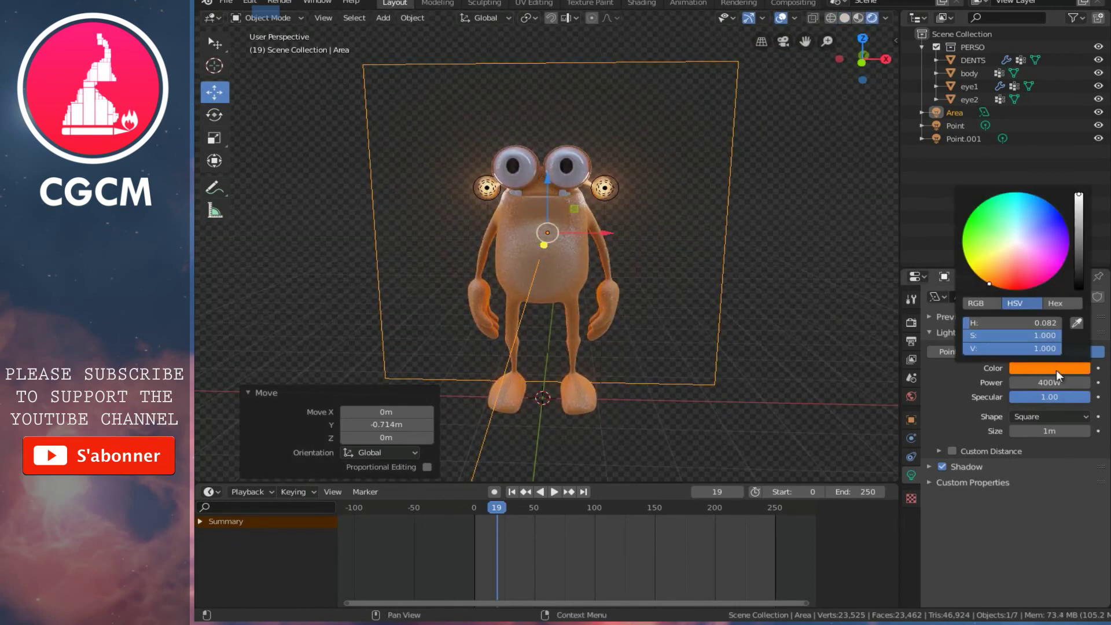
left_click(1017, 255)
left_click(1027, 229)
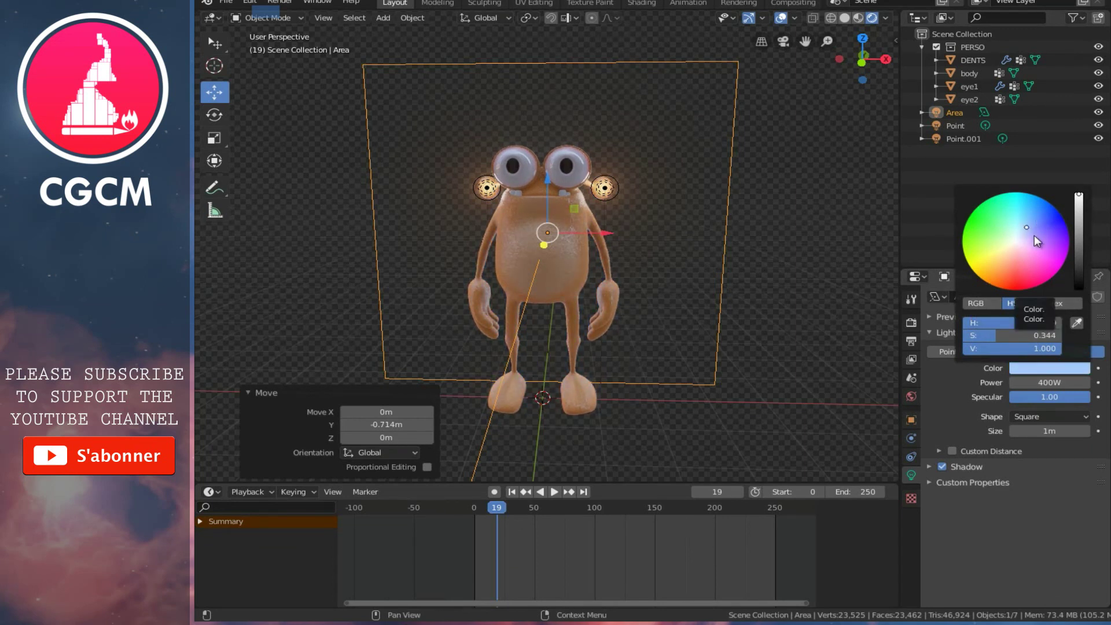
left_click(1029, 221)
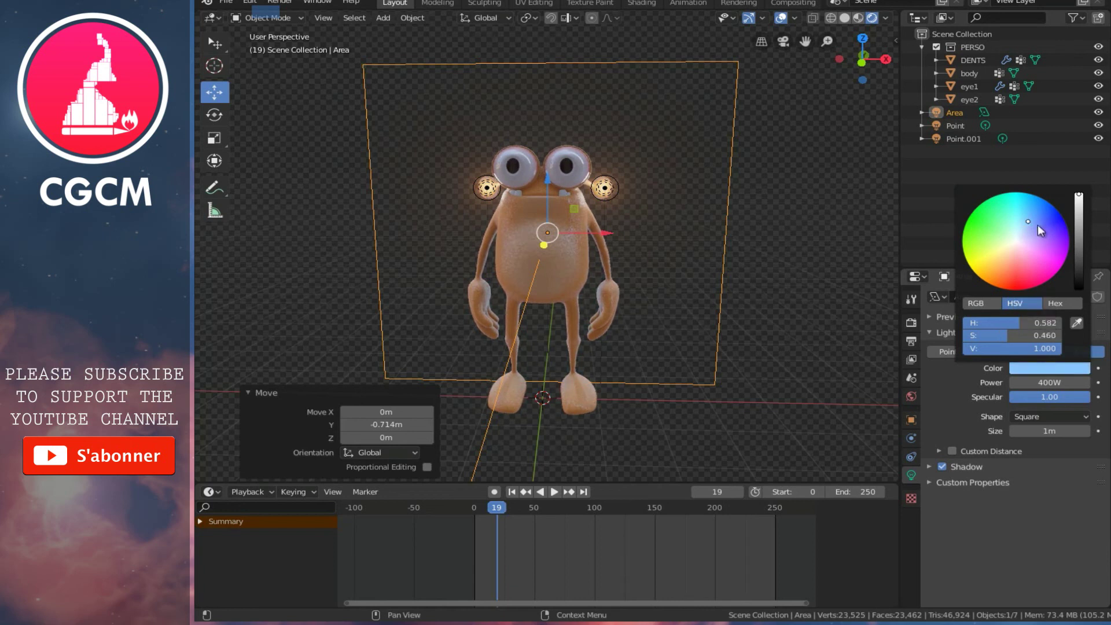
left_click(1038, 226)
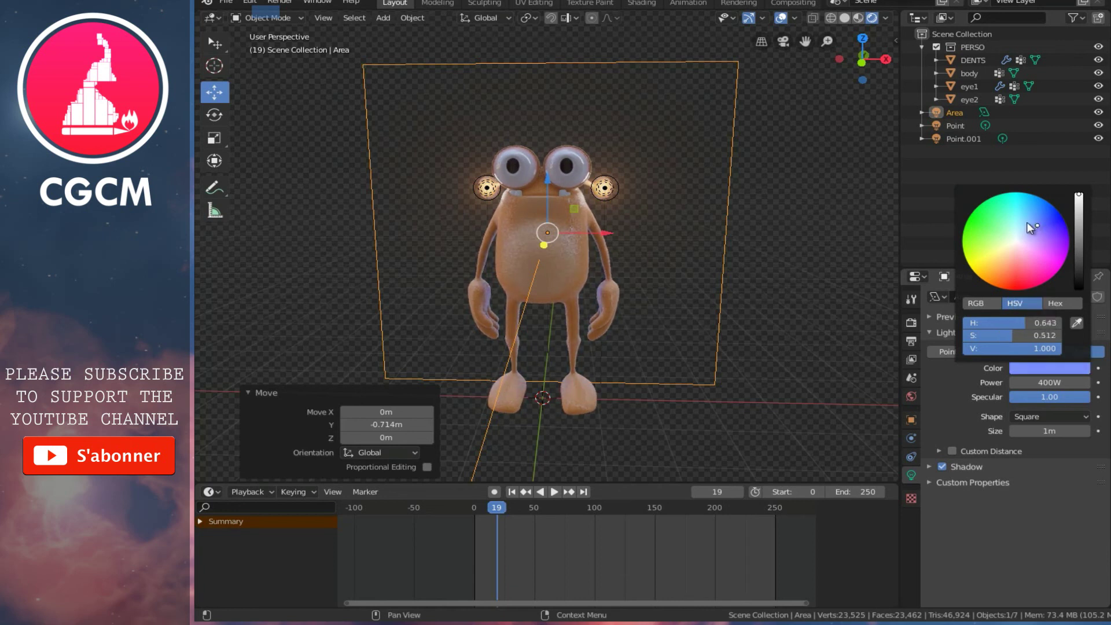
left_click(1027, 224)
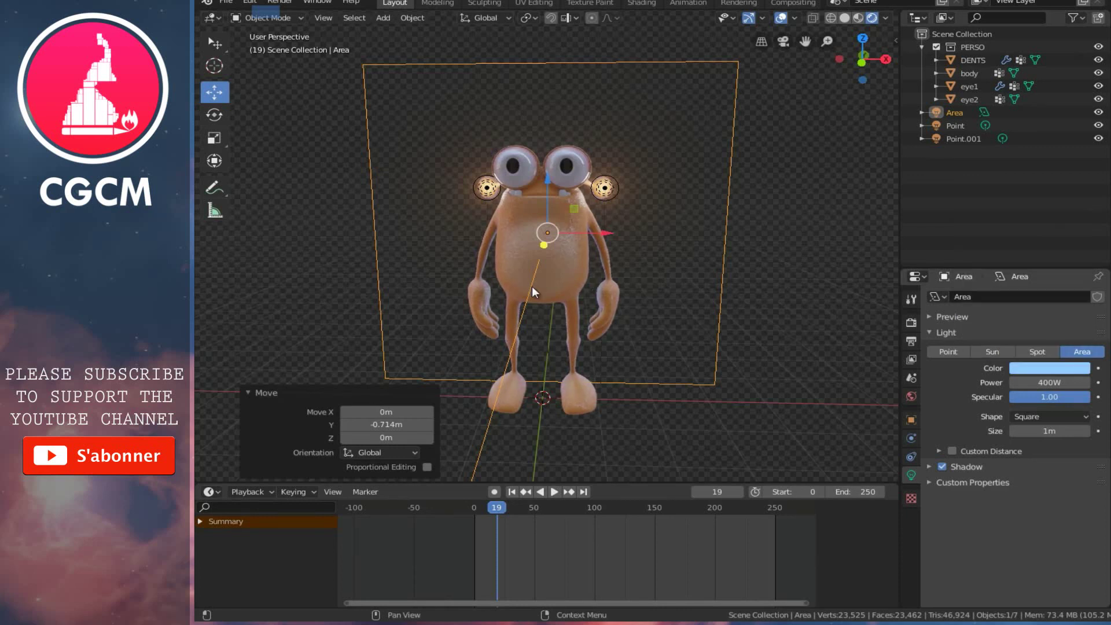
scroll(533, 286, "down", 2)
mouse_move(533, 286)
middle_mouse_down()
mouse_move(665, 271)
mouse_move(749, 302)
middle_mouse_up()
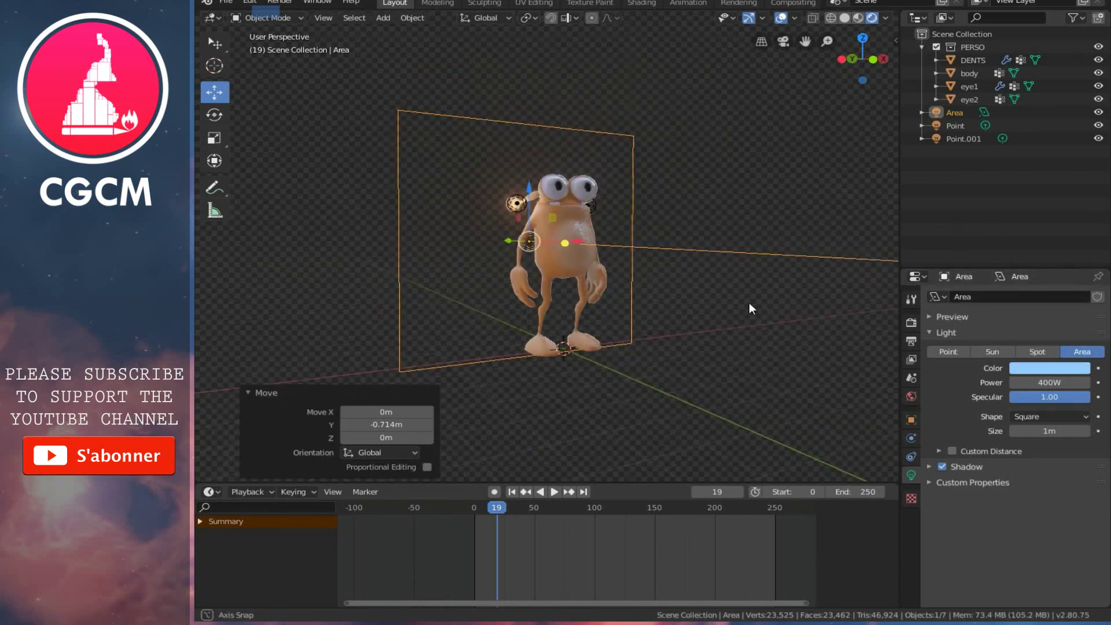
- Try a yellow colour on the area light, then set it back to orange
left_click(1035, 368)
left_click_drag(998, 239, 989, 264)
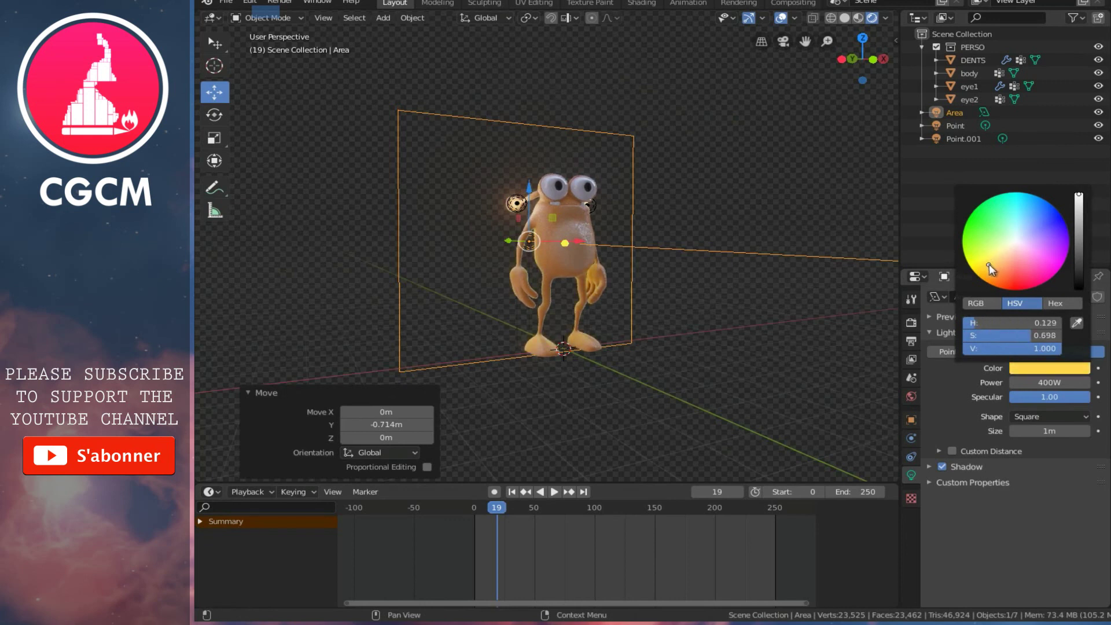
mouse_move(566, 282)
middle_mouse_down()
mouse_move(457, 297)
mouse_move(495, 294)
middle_mouse_up()
scroll(538, 307, "up", 2)
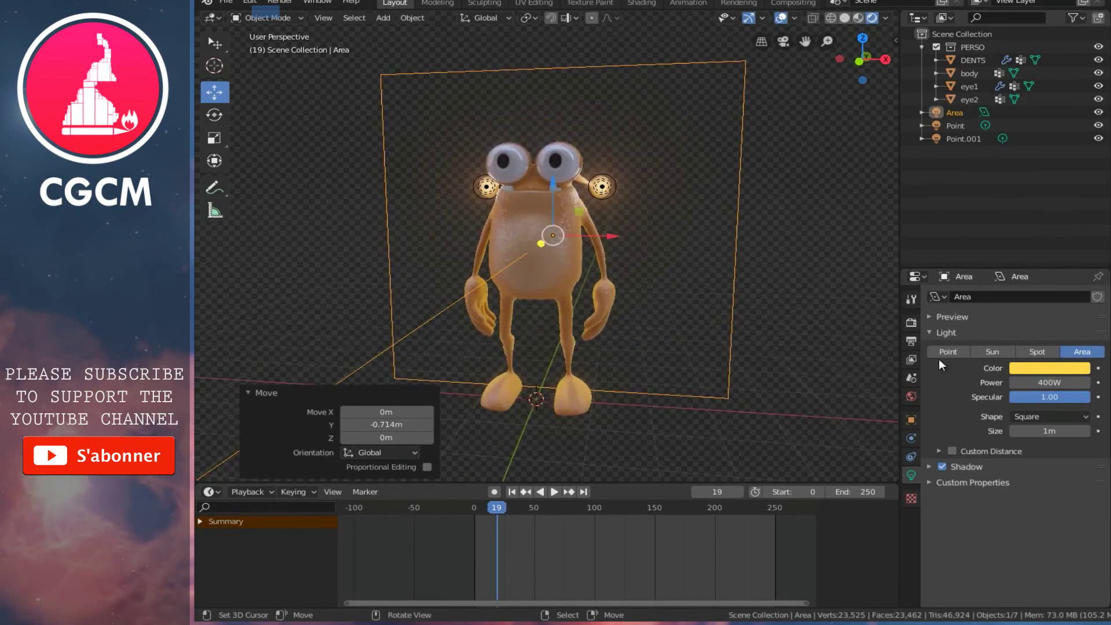
left_click(1041, 368)
left_click(995, 277)
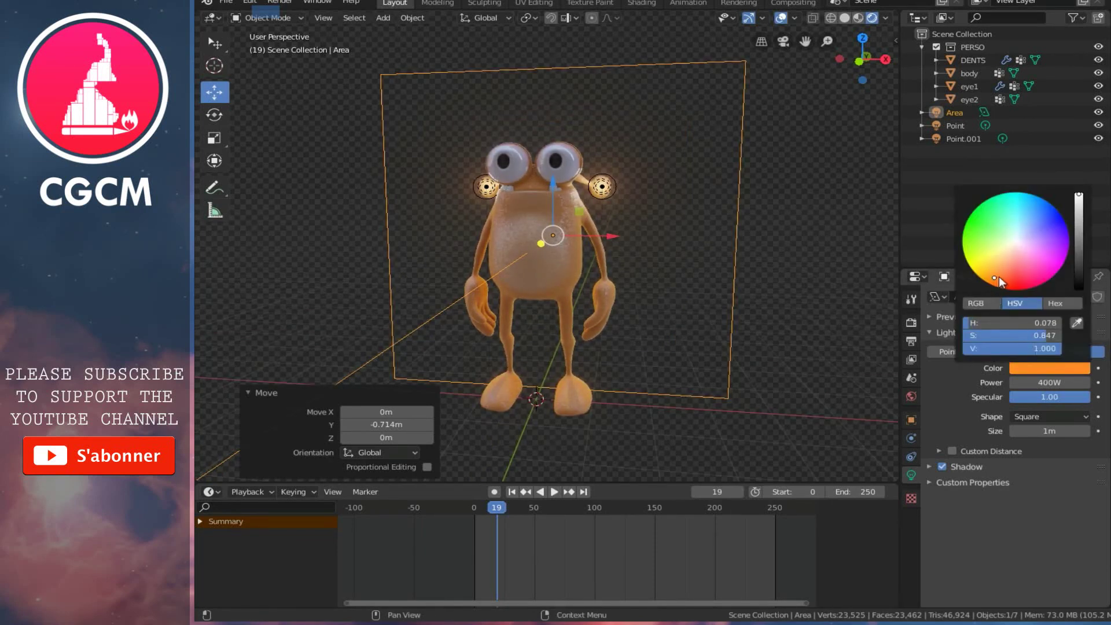
scroll(581, 285, "down", 2)
mouse_move(599, 286)
middle_mouse_down()
mouse_move(659, 269)
mouse_move(640, 284)
middle_mouse_up()
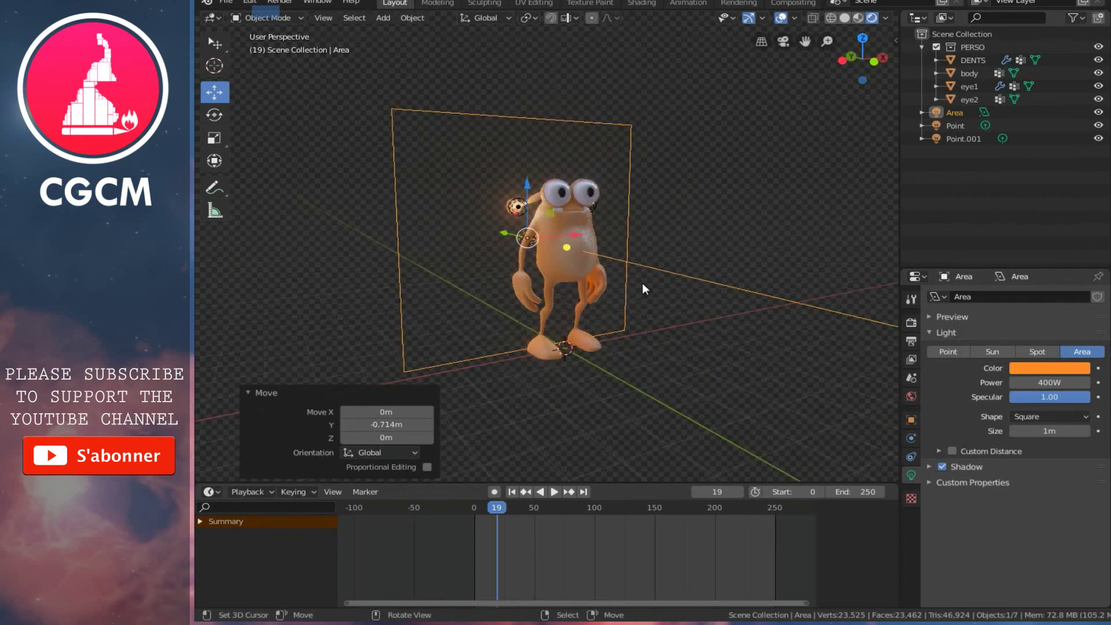
- Deselect everything and orbit around the character to inspect the warm lighting
key("alt+a")
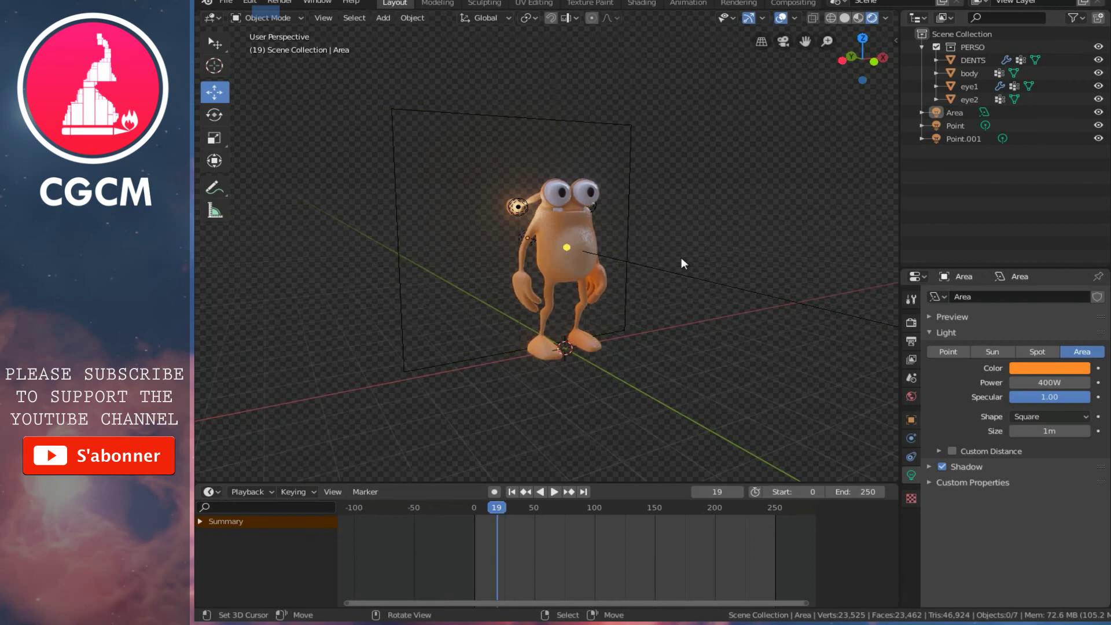
mouse_move(710, 227)
middle_mouse_down()
mouse_move(533, 223)
mouse_move(467, 235)
mouse_move(613, 224)
middle_mouse_up()
left_click(614, 225)
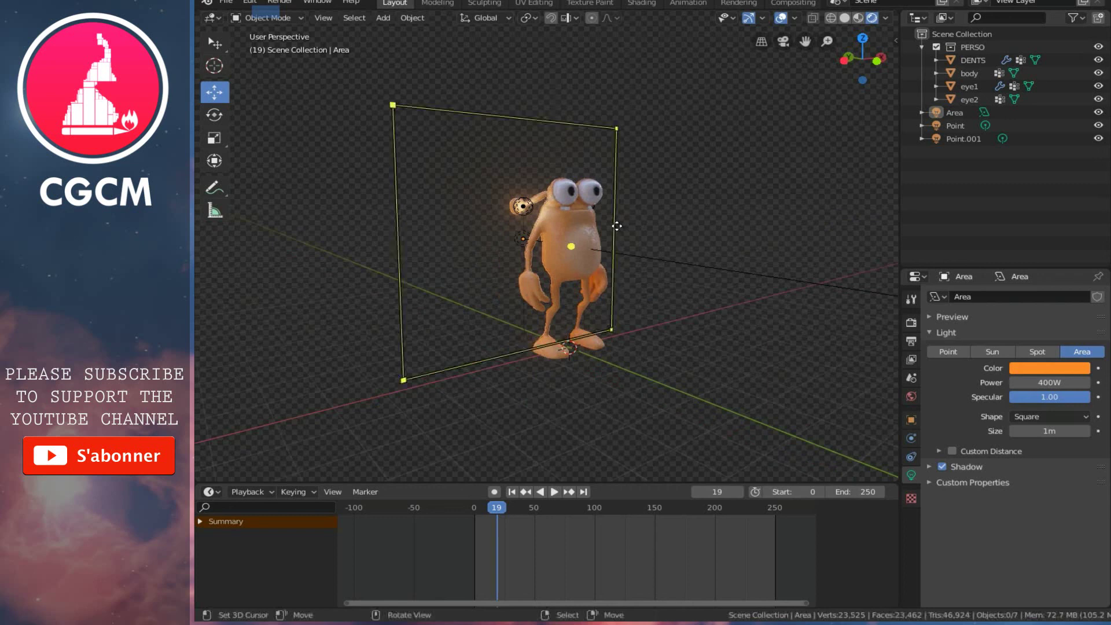
key("alt+a")
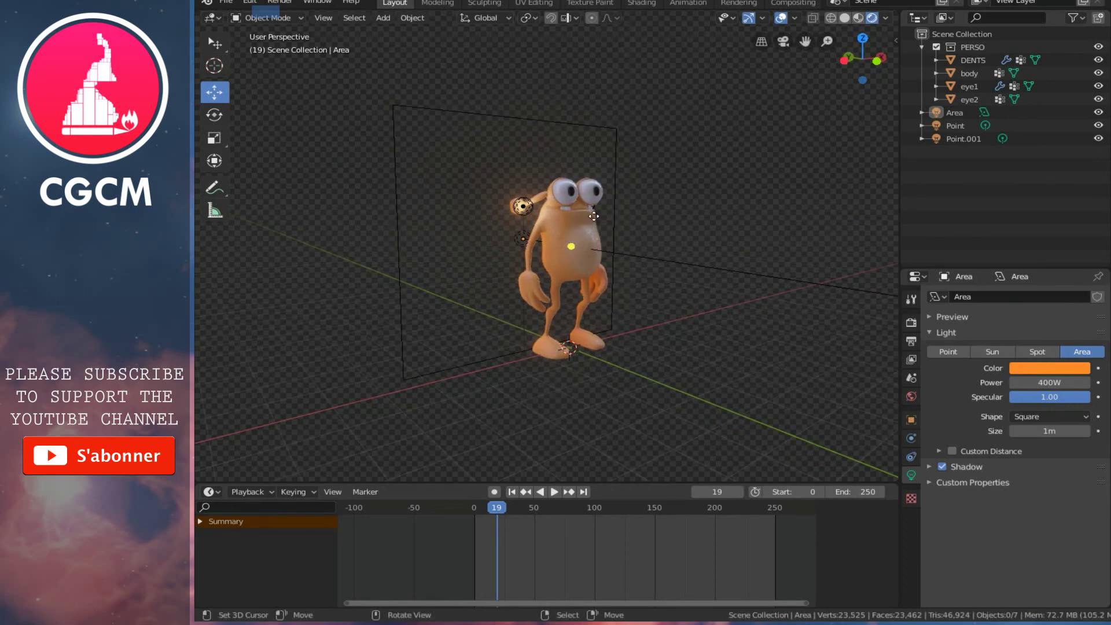
middle_click_drag(589, 219, 605, 210)
scroll(589, 207, "up", 2)
scroll(579, 214, "up", 3)
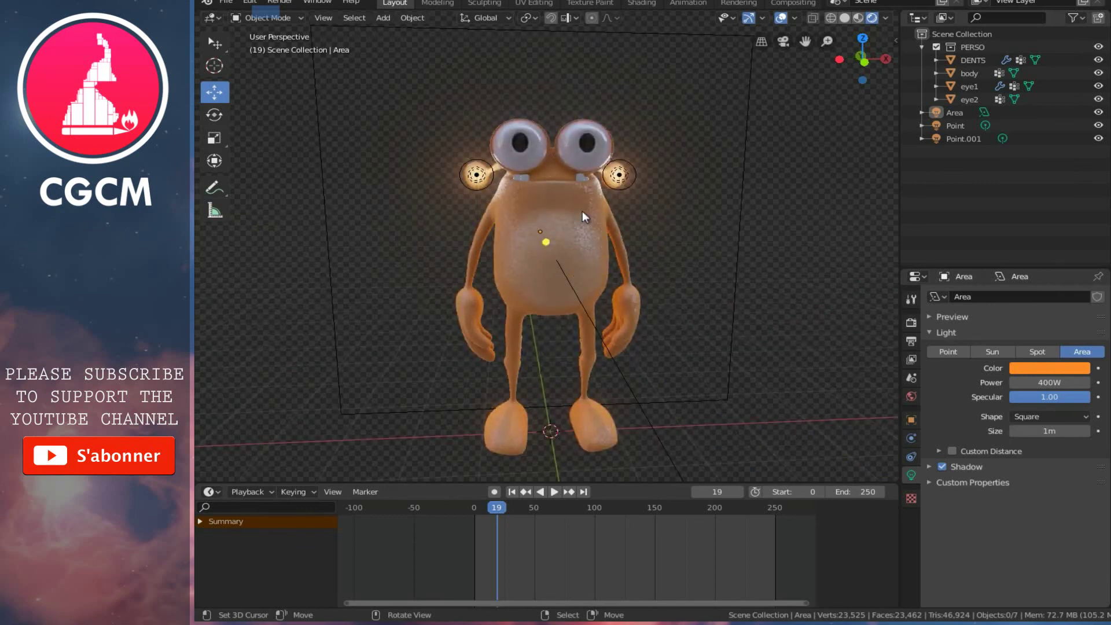